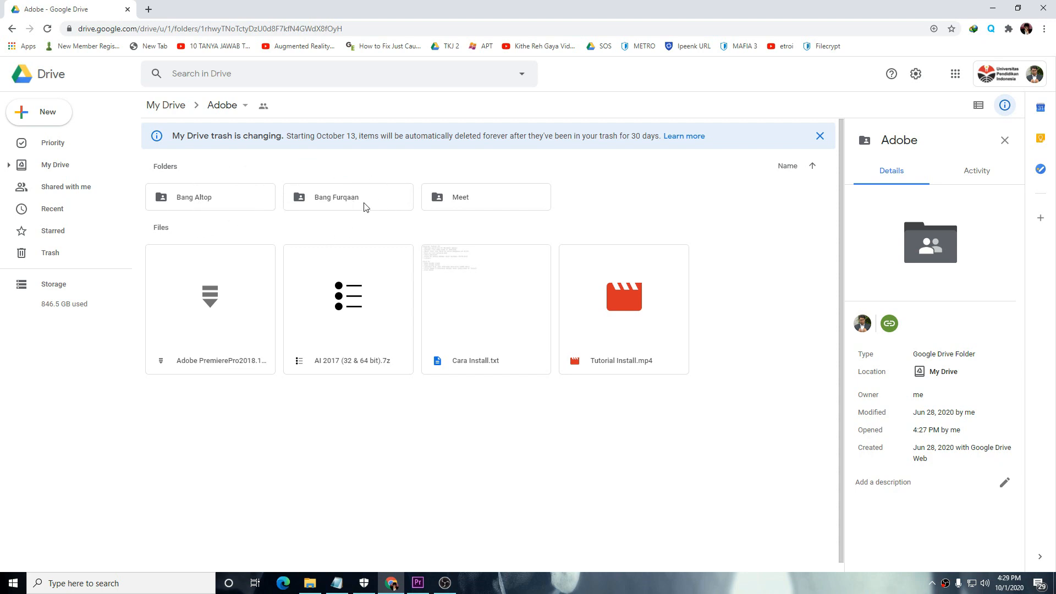
Step: Look through the video clips in each of the three subfolders of the Adobe folder, returning to the Adobe folder
double_click(203, 198)
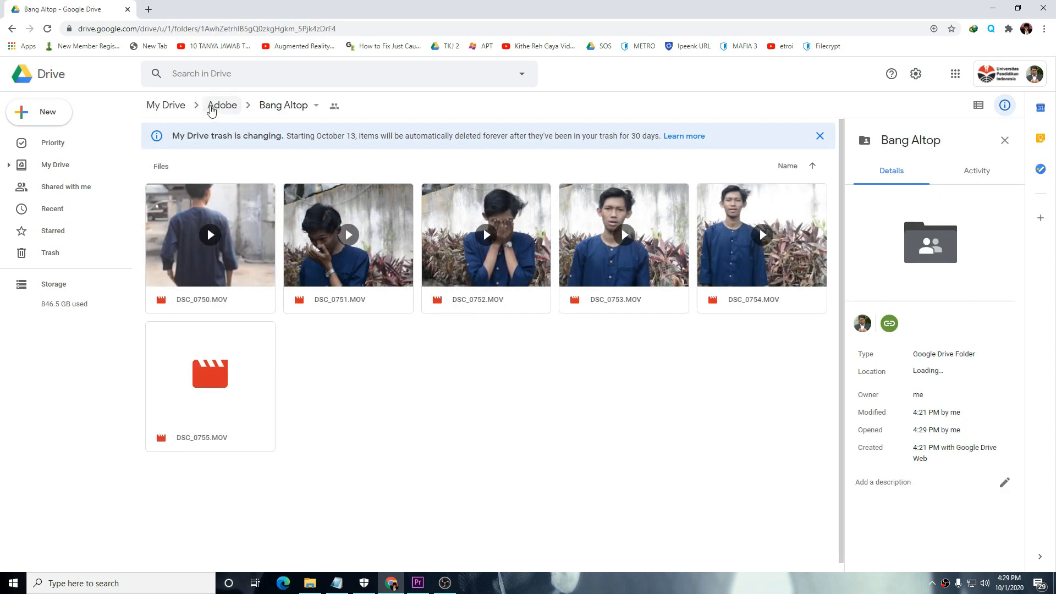
left_click(216, 106)
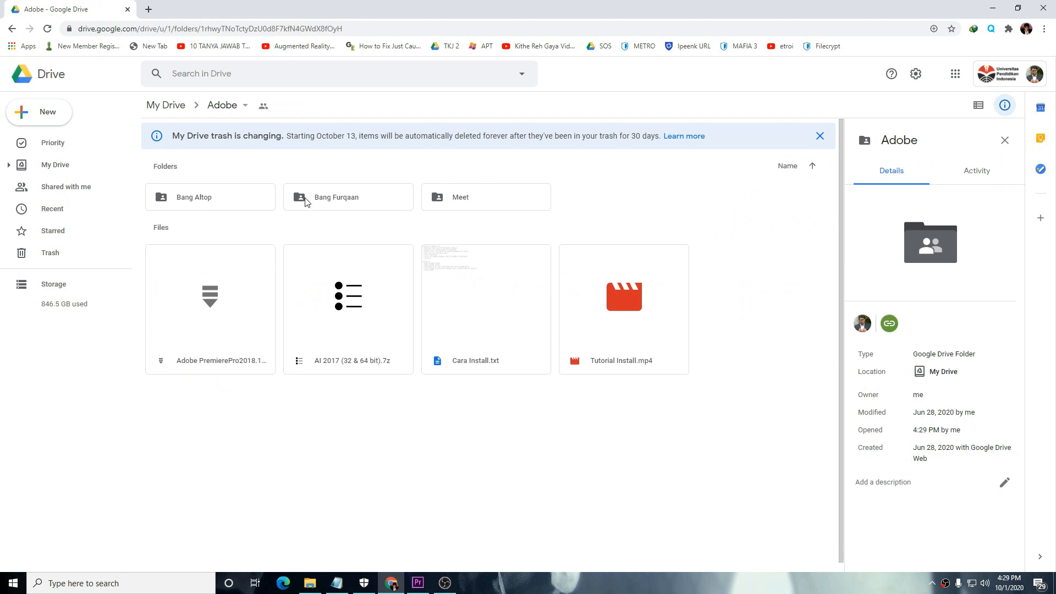
double_click(319, 203)
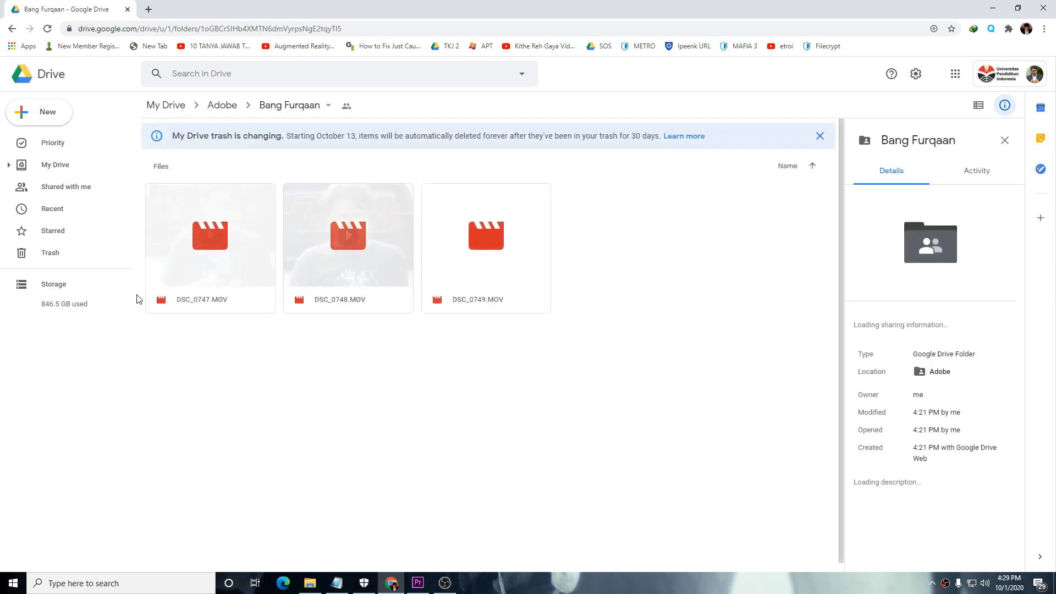
left_click(210, 107)
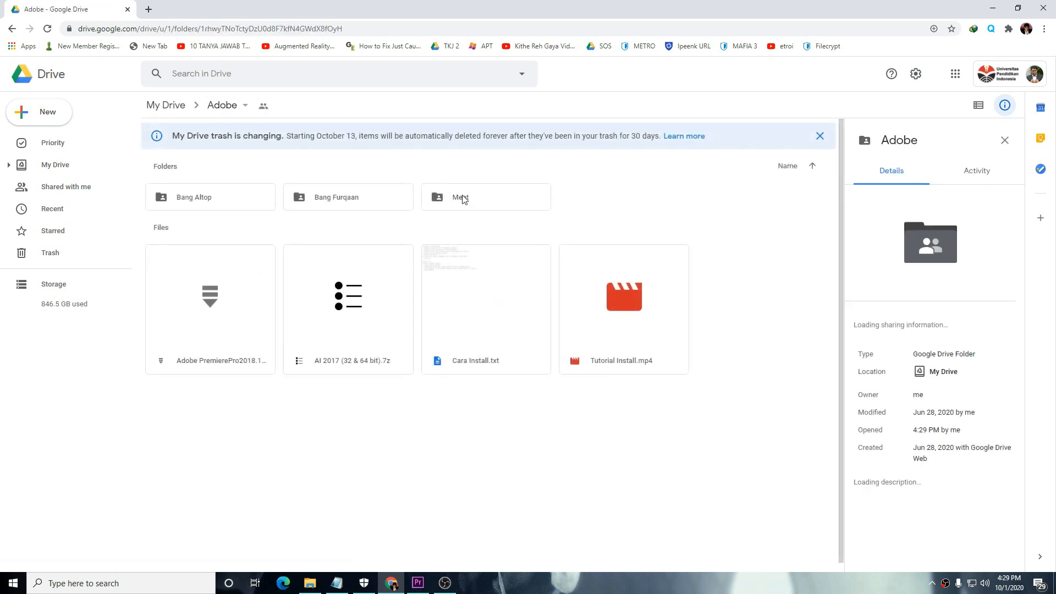
double_click(511, 204)
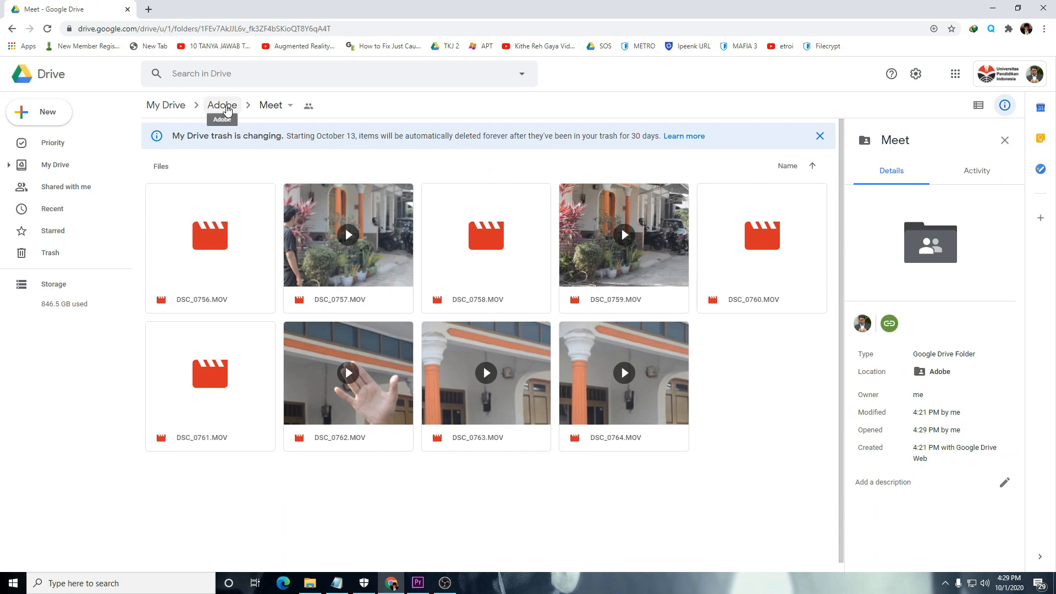
left_click(222, 105)
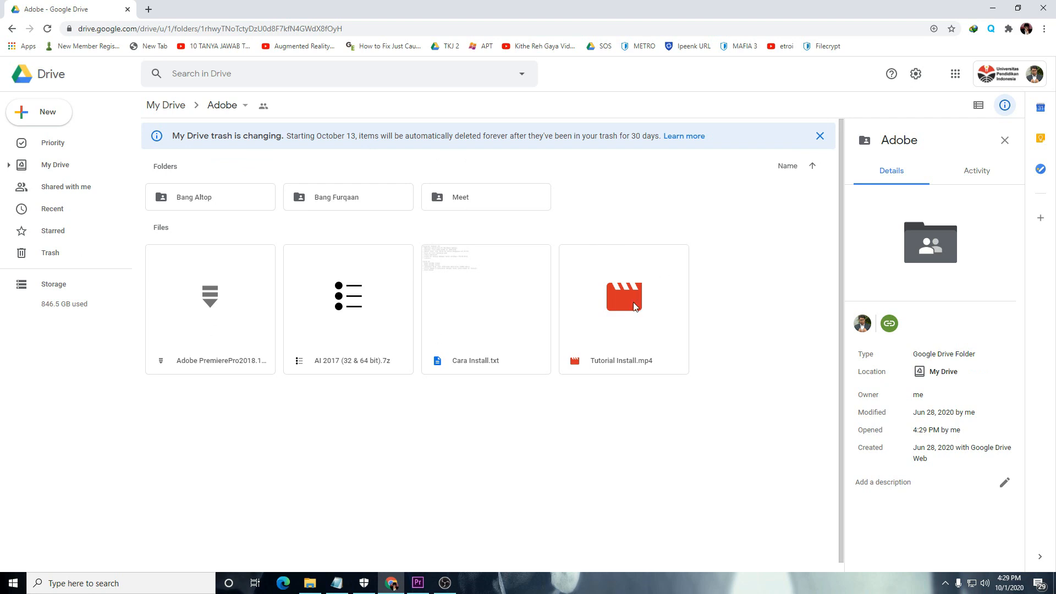
Step: Switch to Premiere Pro and create a new project named PEMIKAT2020 in E:\BASIC\Documents\Adobe\Premiere Pro\12.0
left_click(417, 585)
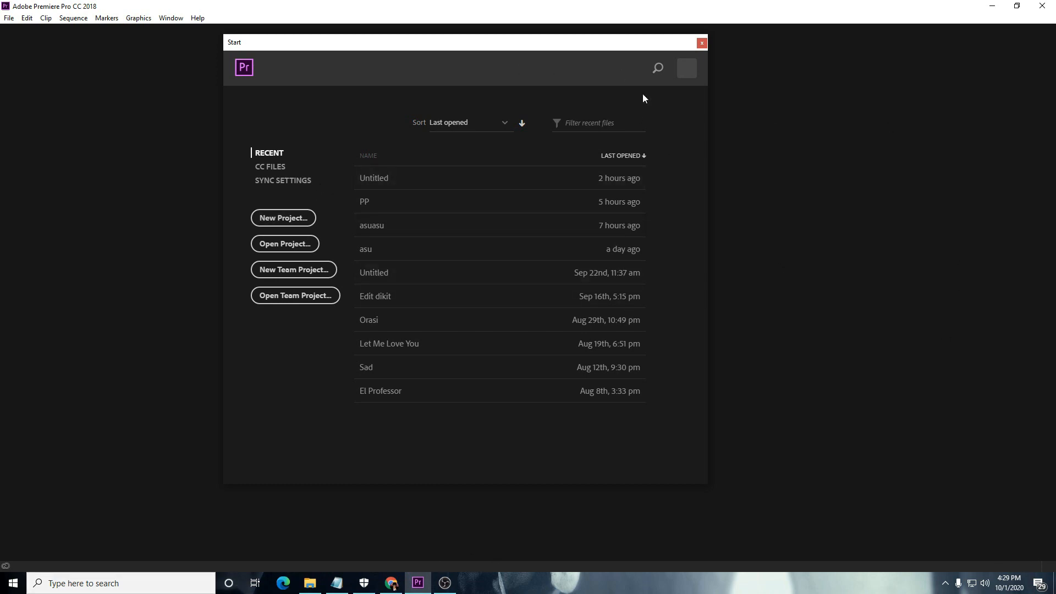
left_click(288, 220)
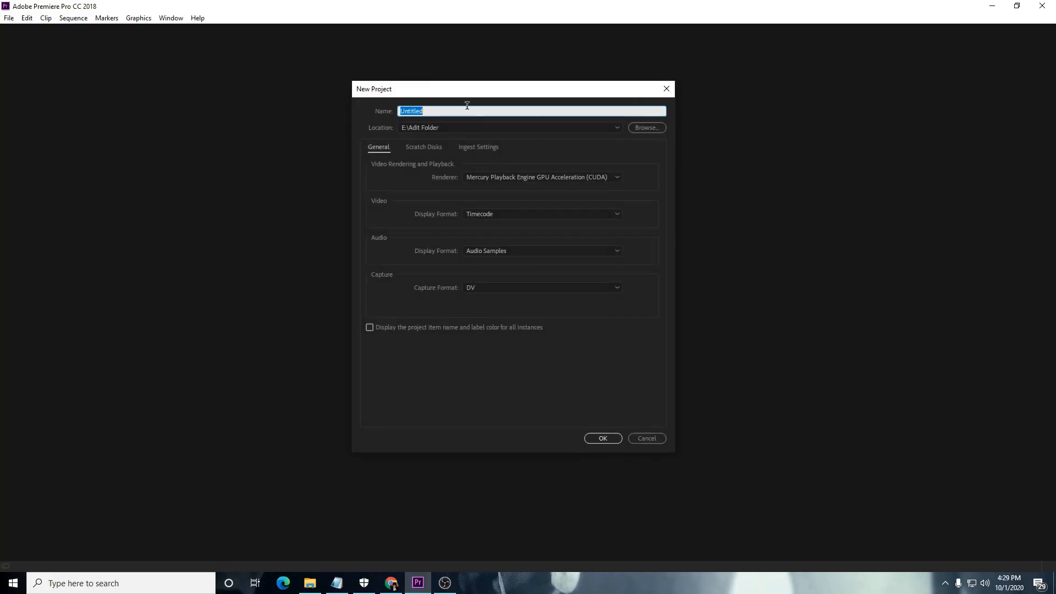
left_click(445, 130)
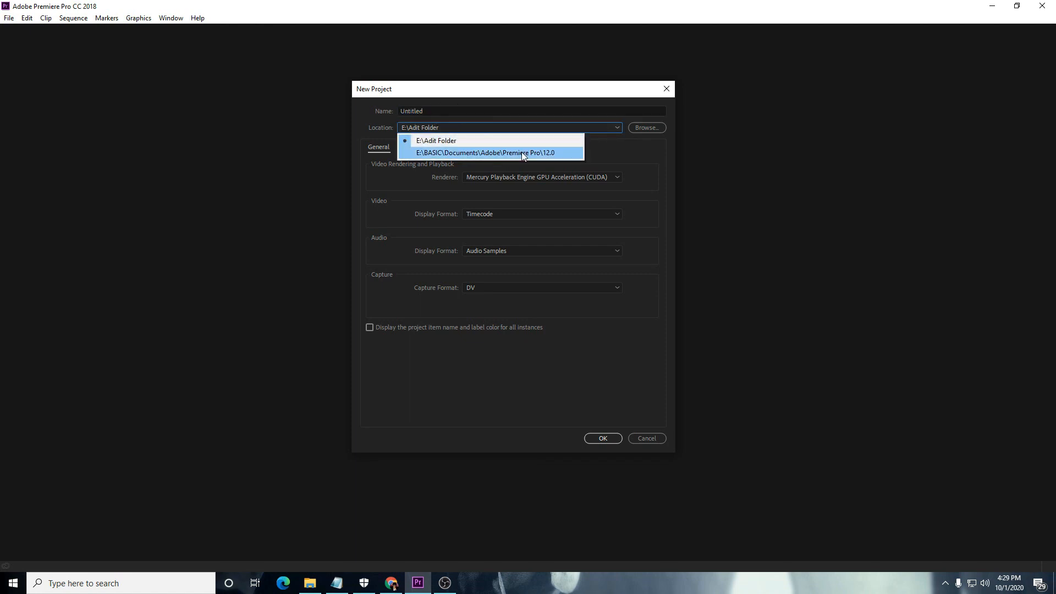
left_click(522, 152)
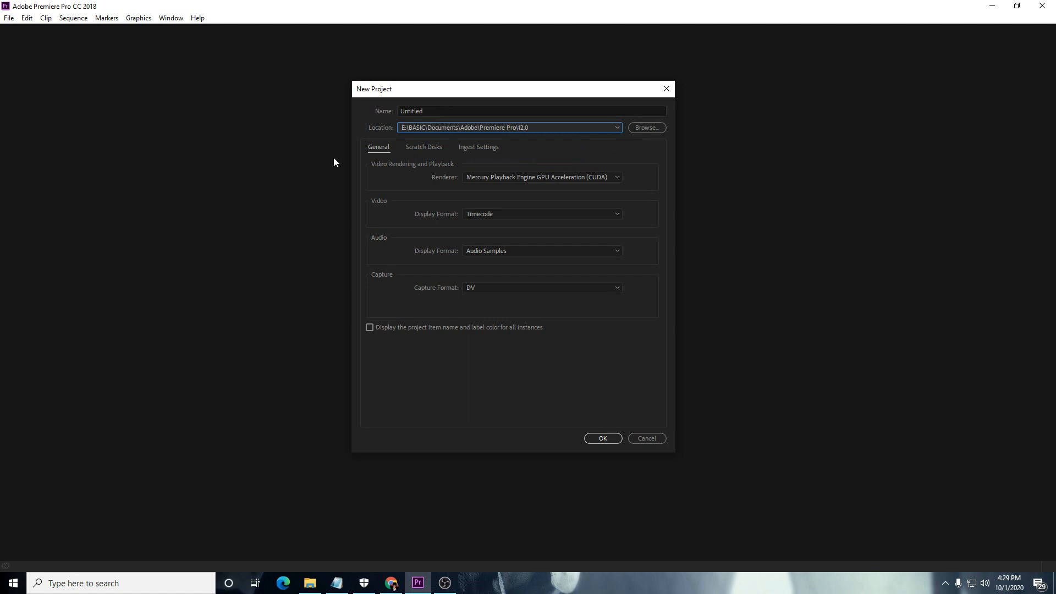
left_click_drag(443, 110, 378, 114)
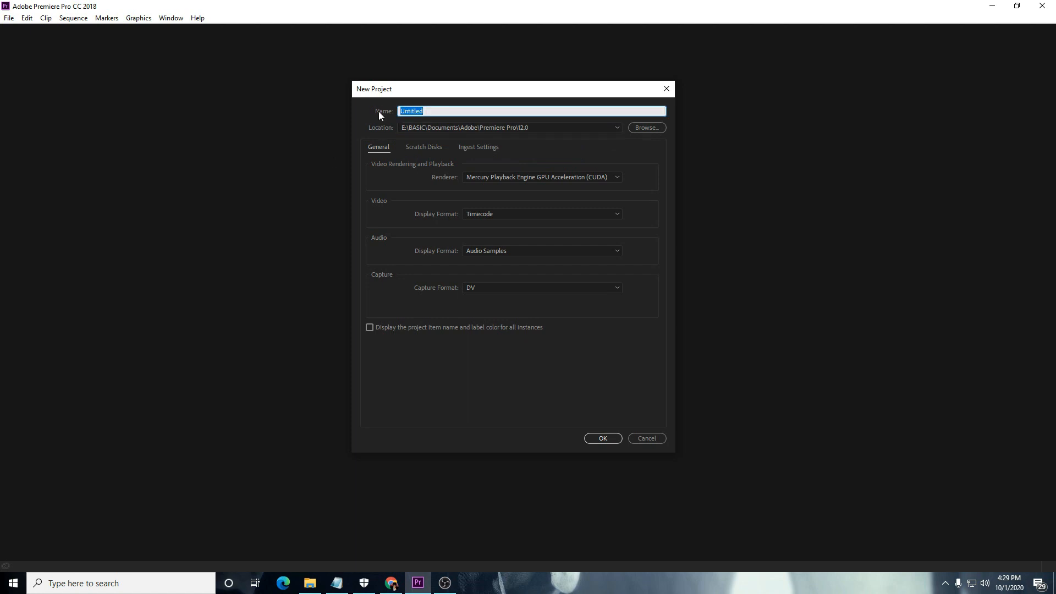
type("MIKAT2020")
left_click(613, 440)
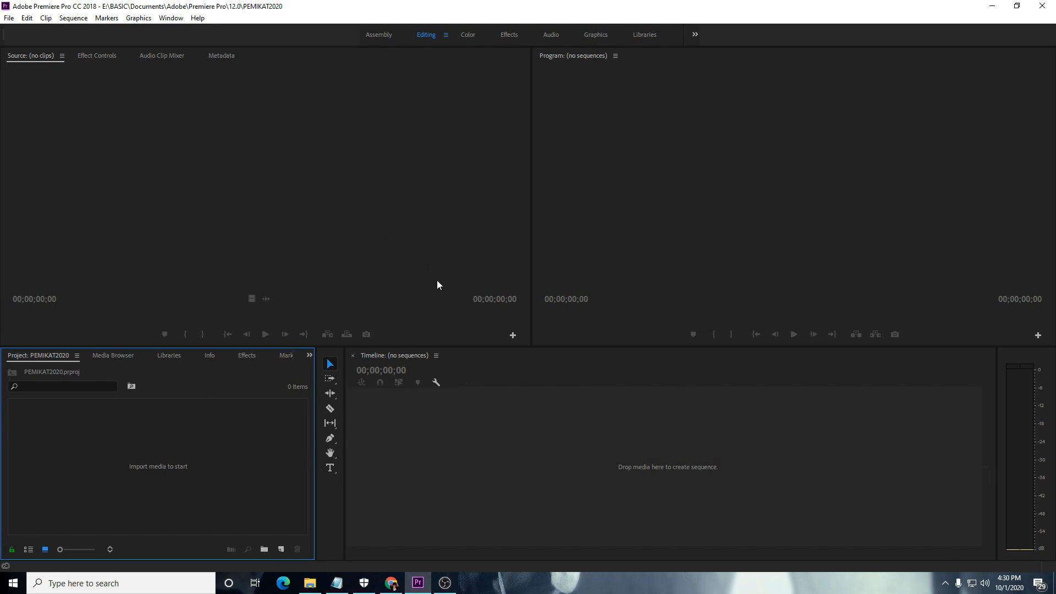
left_click(468, 487)
left_click(581, 164)
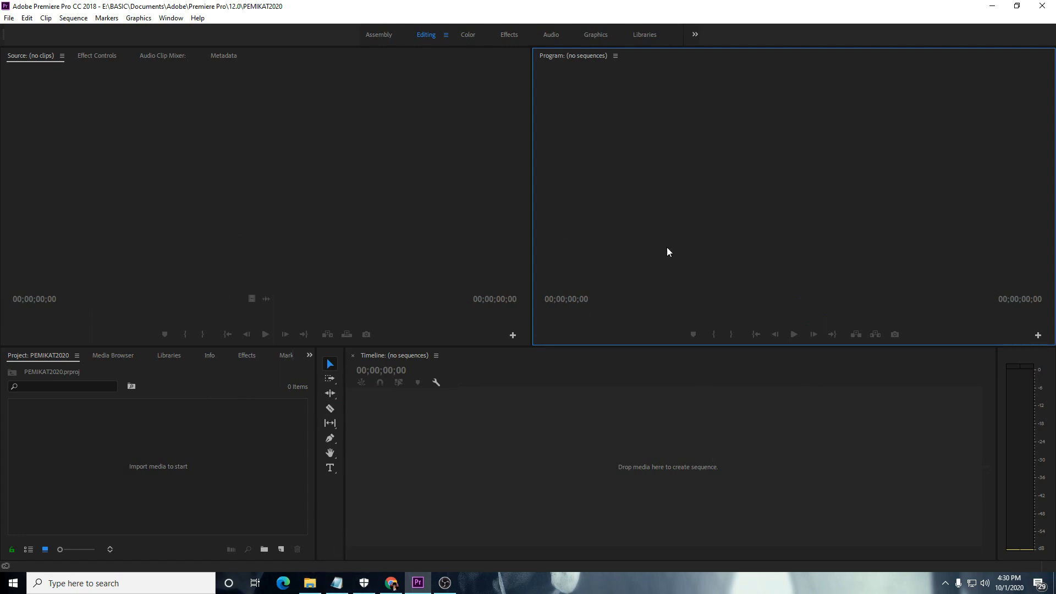
left_click(275, 495)
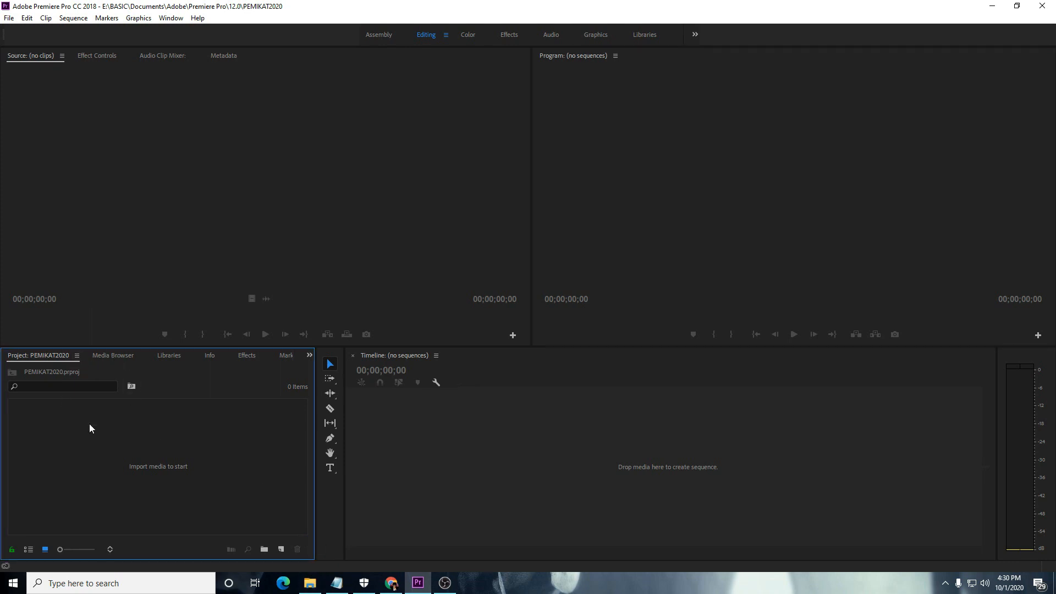
Step: Find the awk image on drive E: in the Media Browser and place it in the empty timeline to create a sequence
left_click(119, 358)
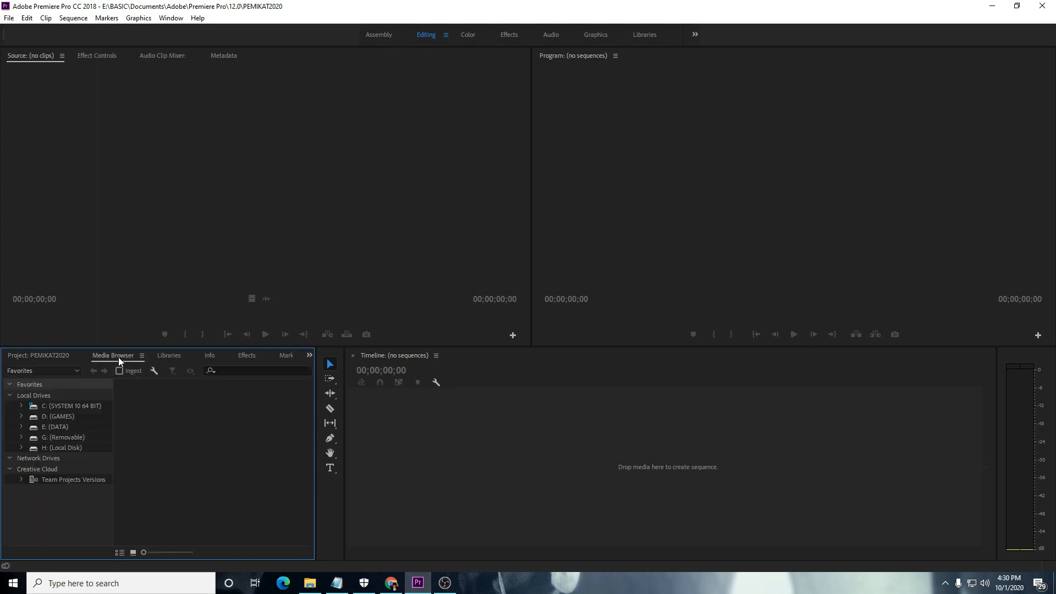
double_click(53, 428)
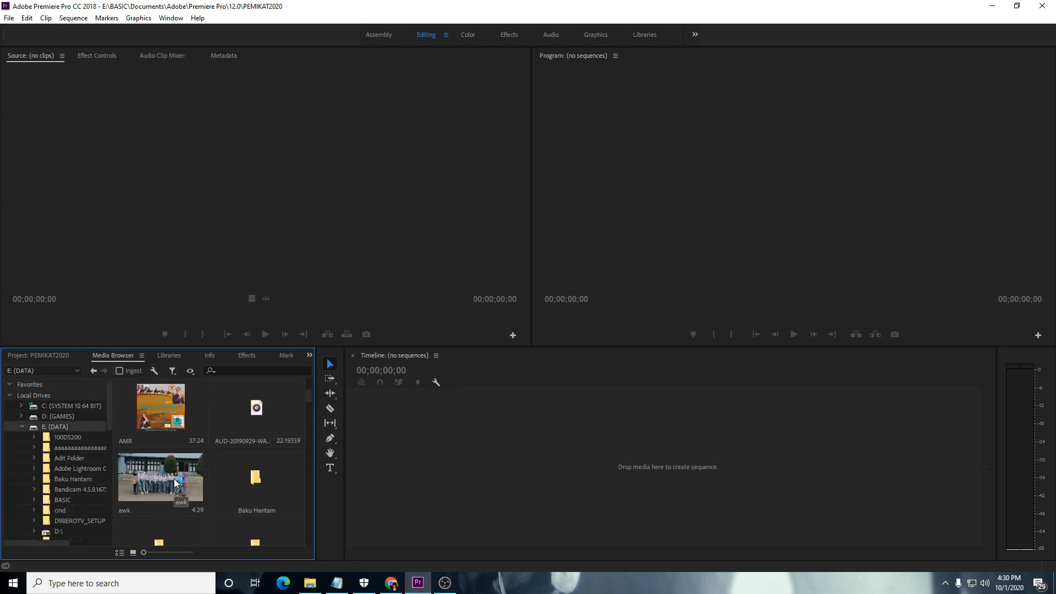
scroll(176, 481, "down", 1)
left_click(159, 407)
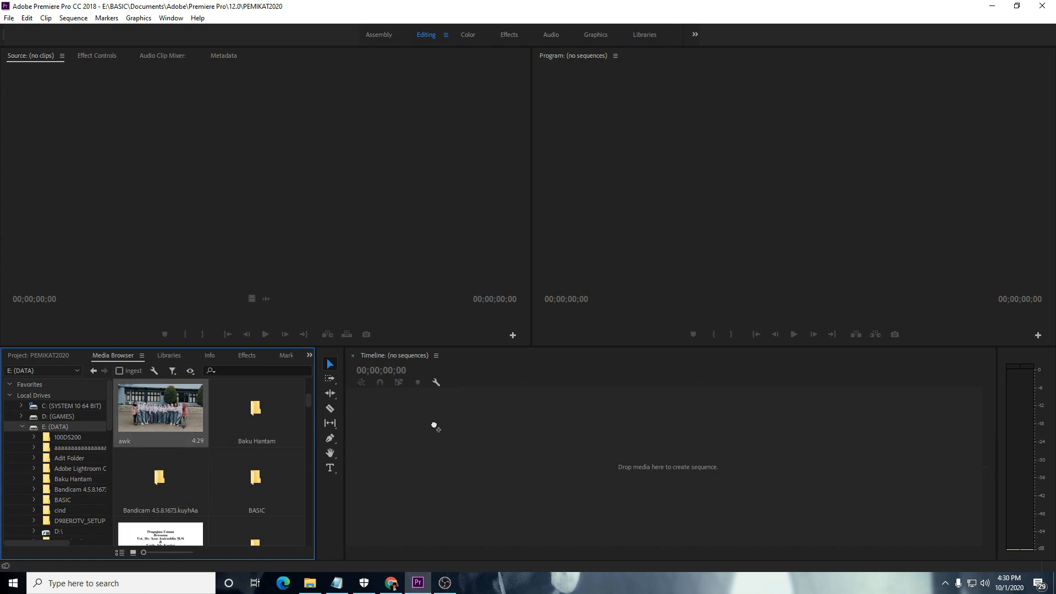
left_click_drag(431, 424, 473, 445)
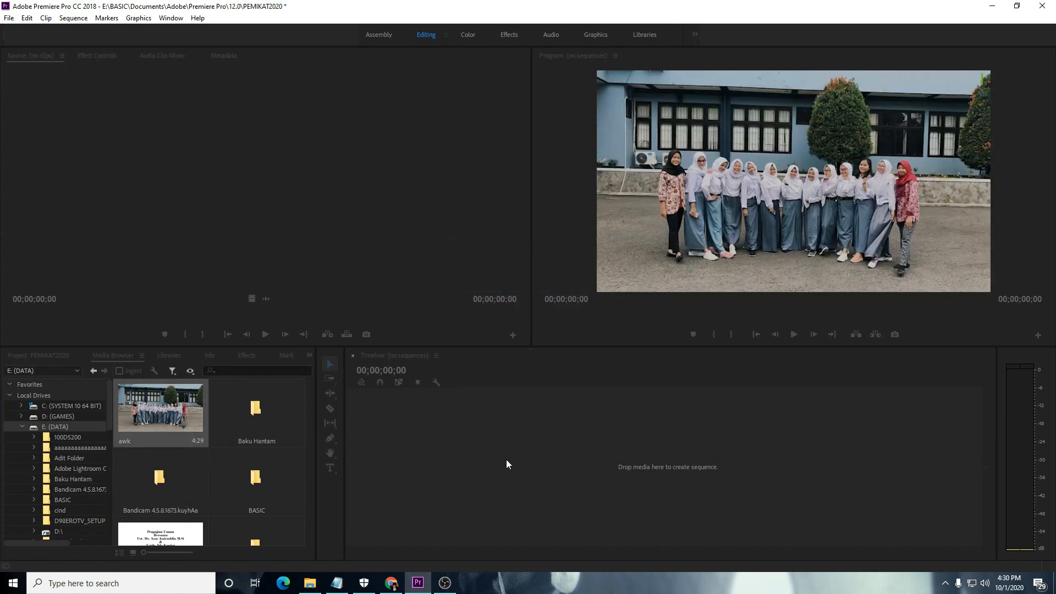
Step: Delete the awk image clip from the timeline and collapse drive E: in the Media Browser's folder tree
left_click(484, 459)
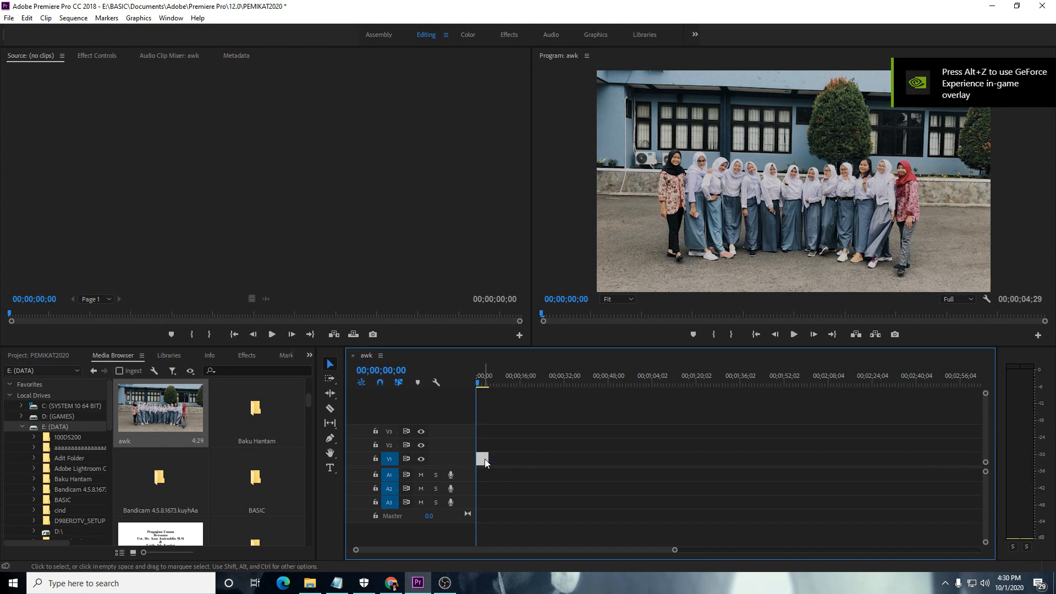
key("Delete")
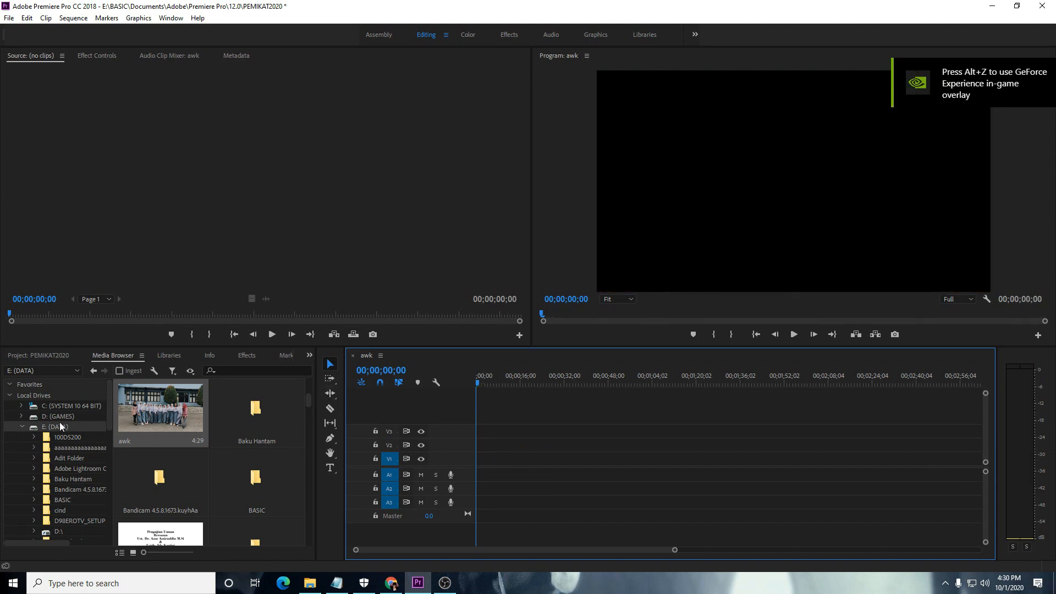
left_click(22, 427)
Step: Switch to File Explorer and open the first subfolder of Pelatihan in the Videos folder
left_click(310, 583)
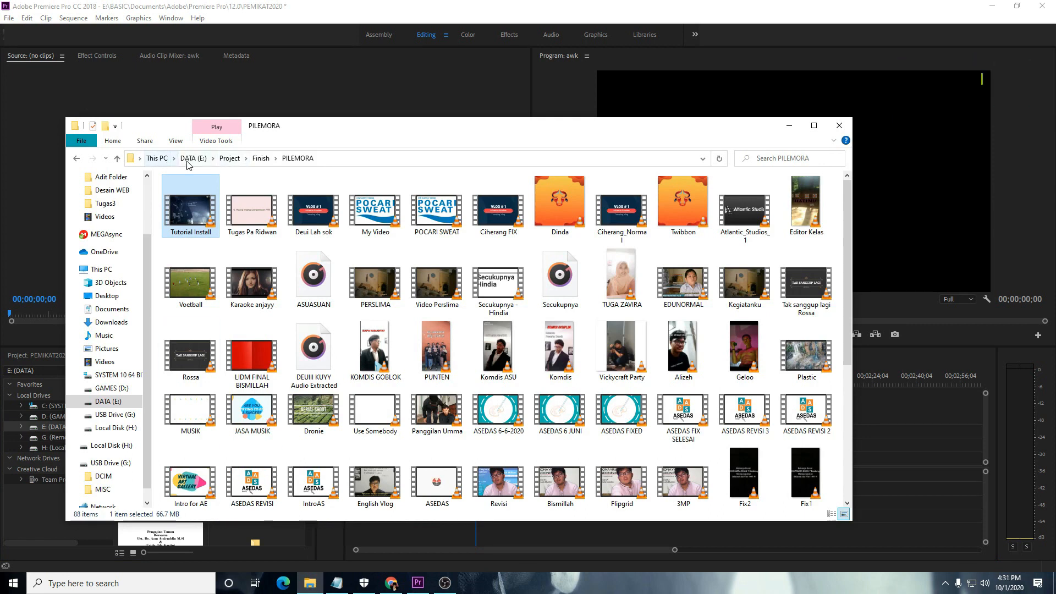
left_click(105, 361)
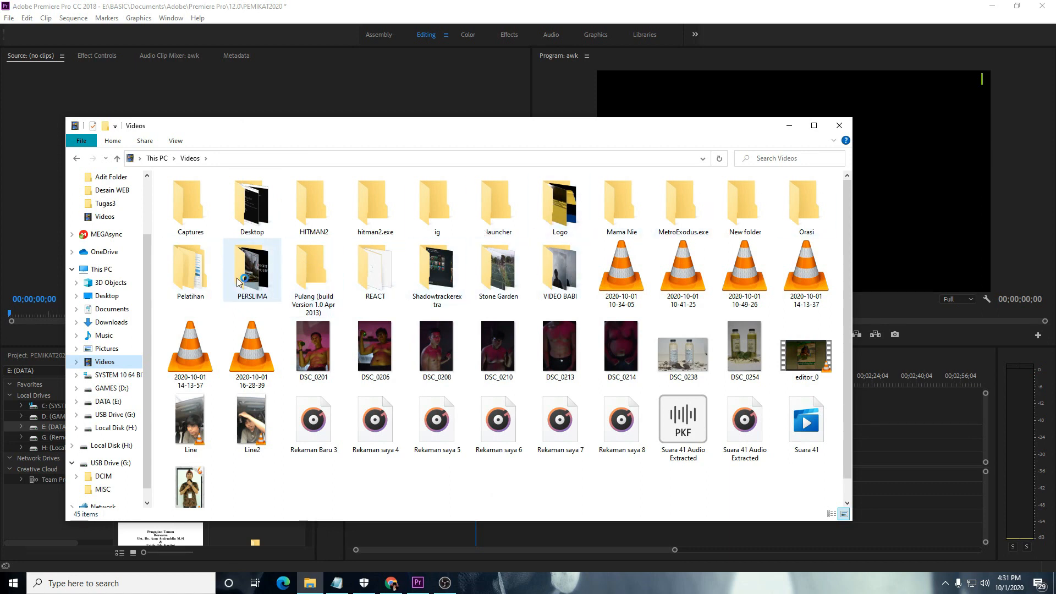
double_click(212, 275)
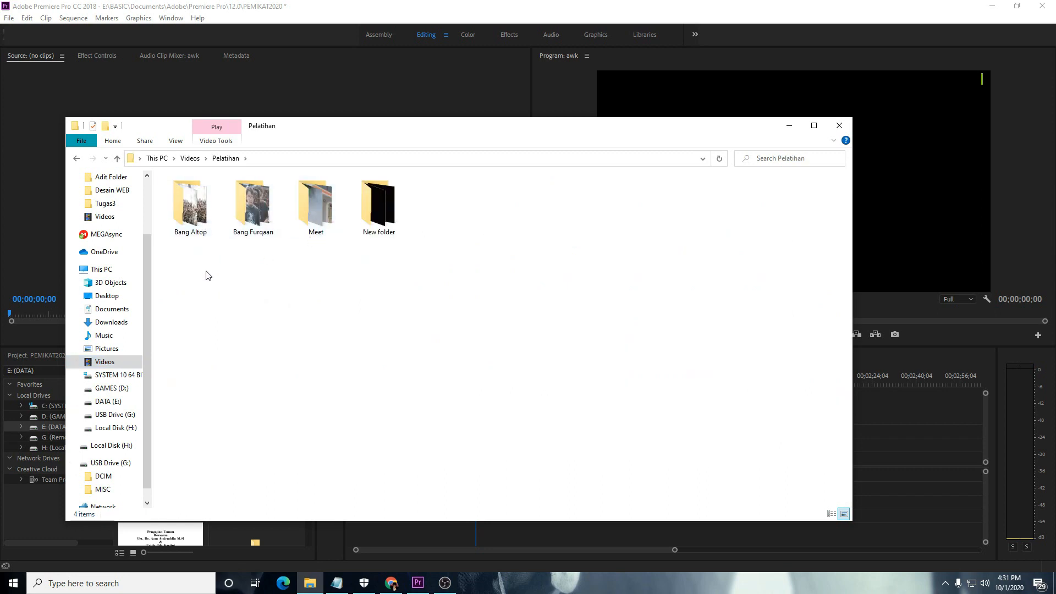
double_click(205, 231)
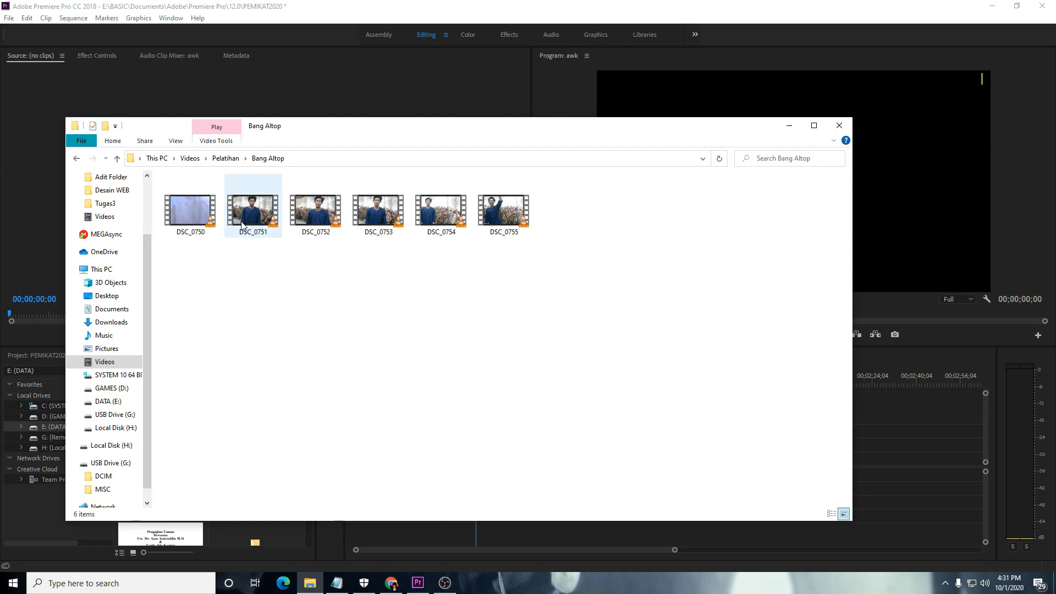
Step: Import the clips DSC_0750 and DSC_0751 from the open folder into the PEMIKAT2020 project
left_click(192, 220)
left_click(245, 209, "ctrl")
left_click_drag(286, 130, 431, 150)
left_click(51, 355)
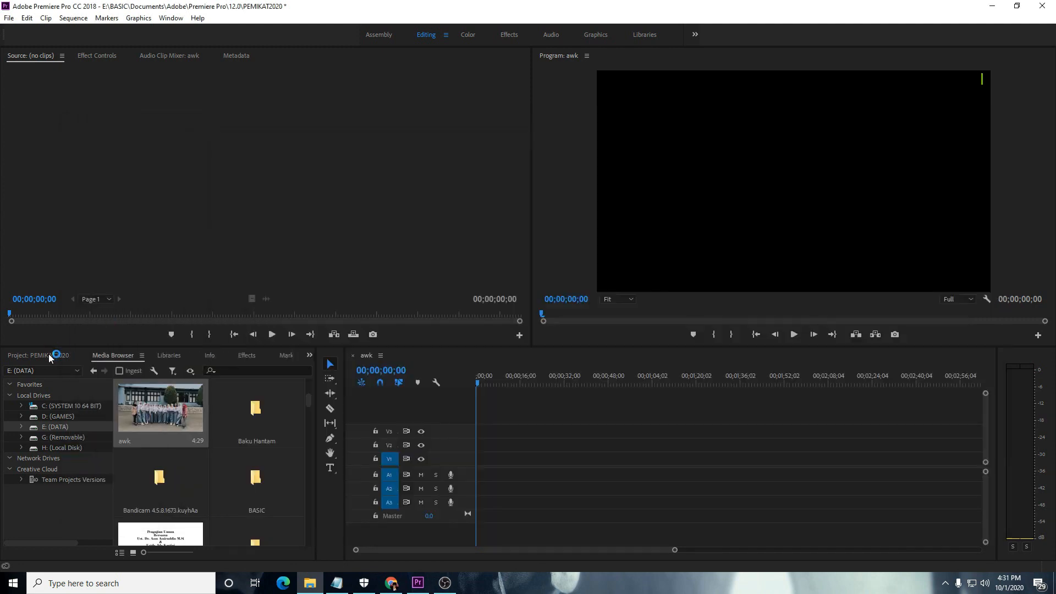
left_click(311, 584)
left_click_drag(400, 248, 168, 512)
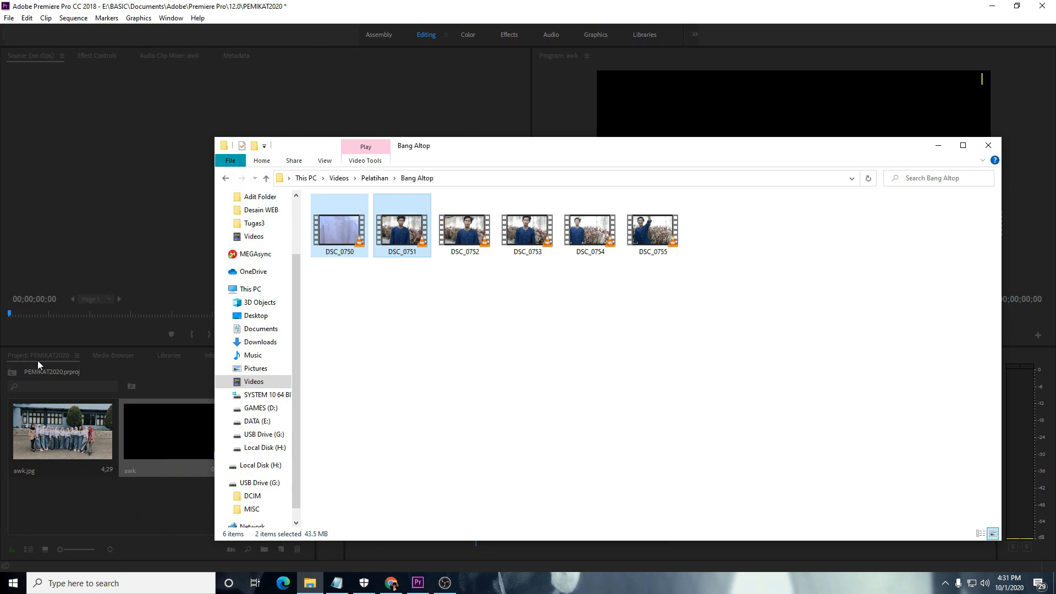
left_click(938, 145)
Step: Import DSC_0747 and DSC_0748 from Pelatihan's second subfolder into the project, and remove DSC_0747 from the project
left_click(310, 583)
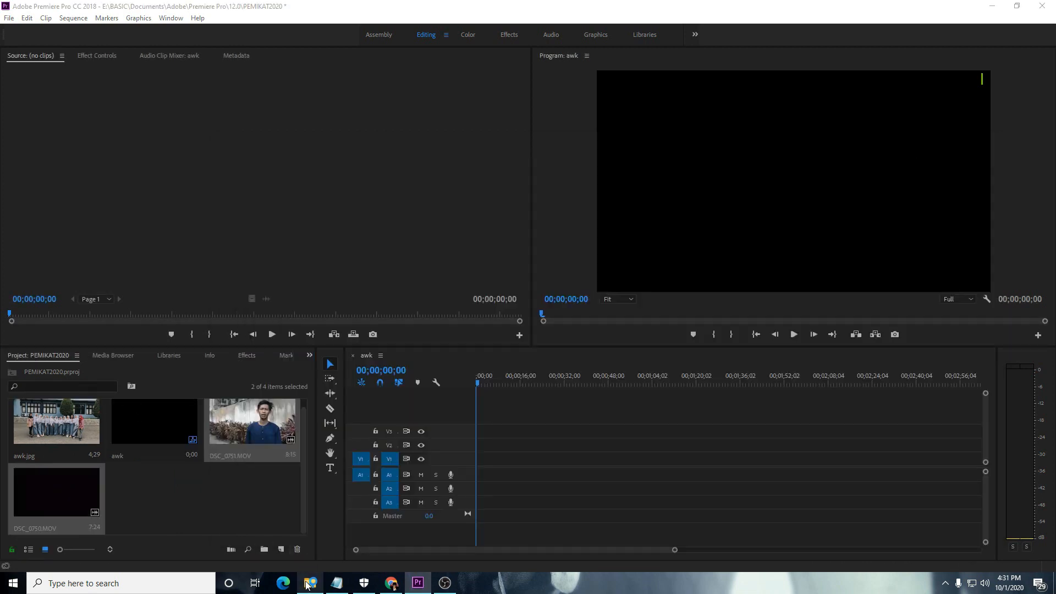
left_click(376, 178)
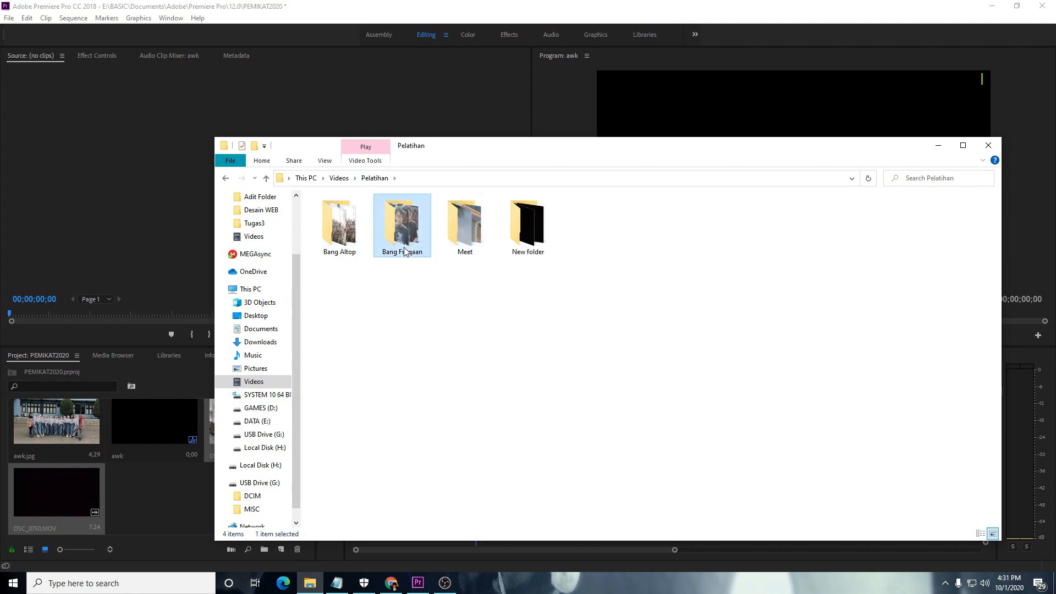
double_click(390, 231)
left_click(393, 234, "ctrl")
left_click_drag(393, 234, 157, 515)
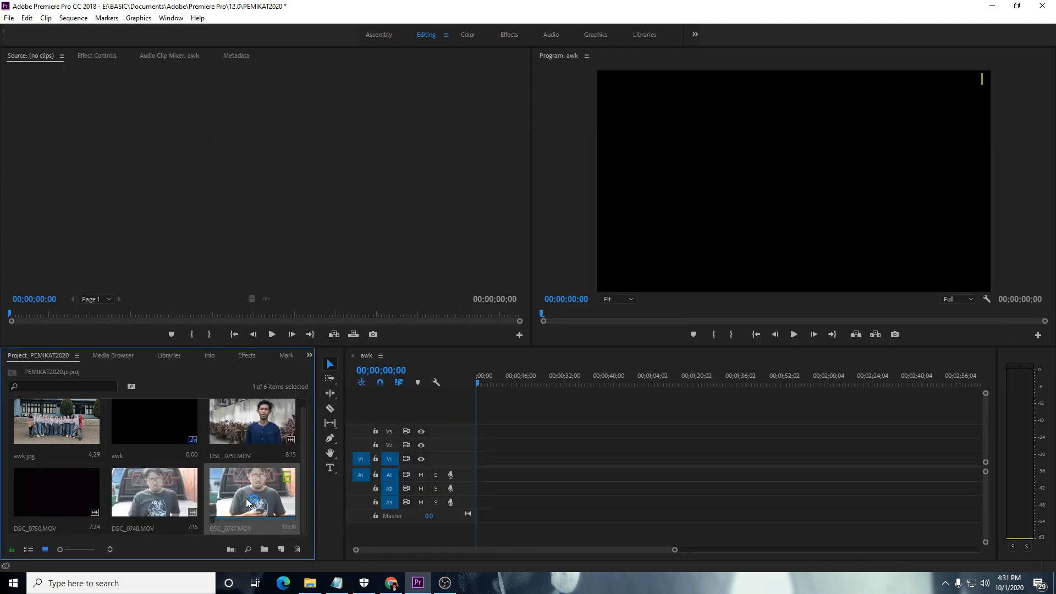
left_click(297, 549)
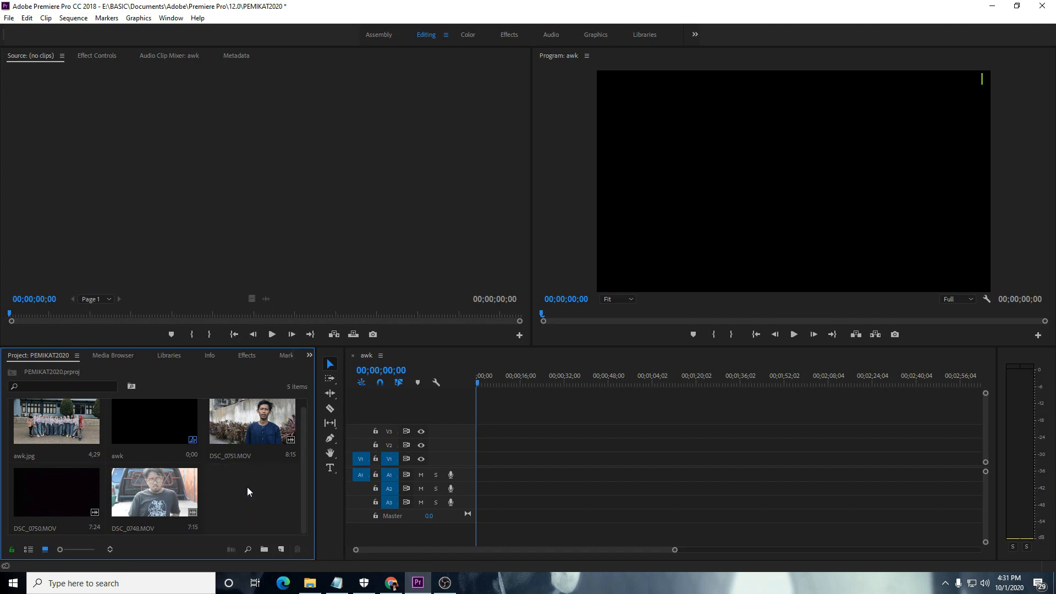
Step: Import the clip DSC_0757 from Pelatihan's Meet subfolder into the project and return to Premiere Pro
left_click(310, 583)
left_click(379, 180)
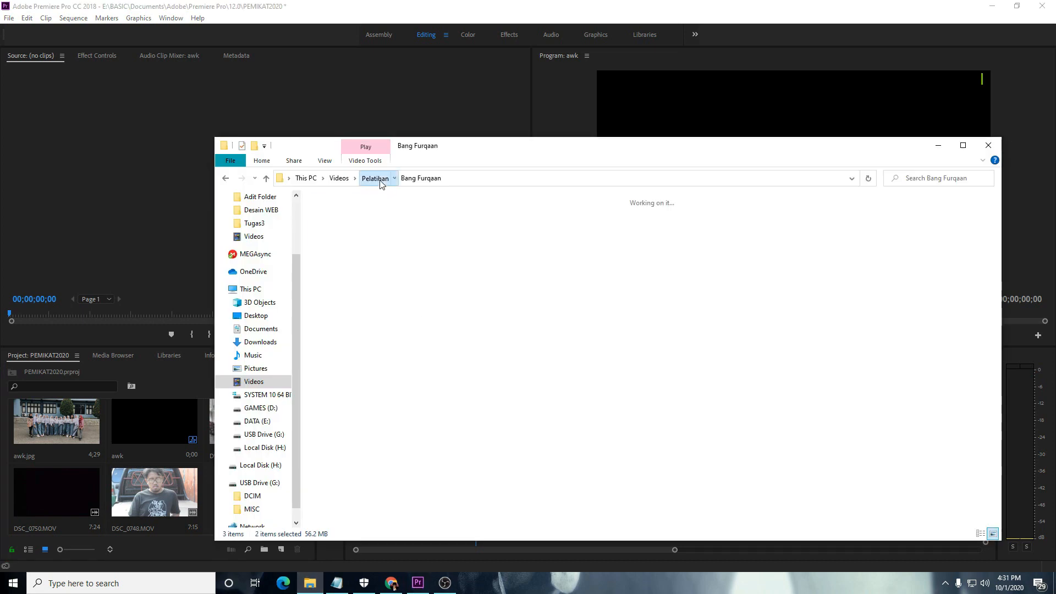
double_click(465, 228)
left_click(416, 241)
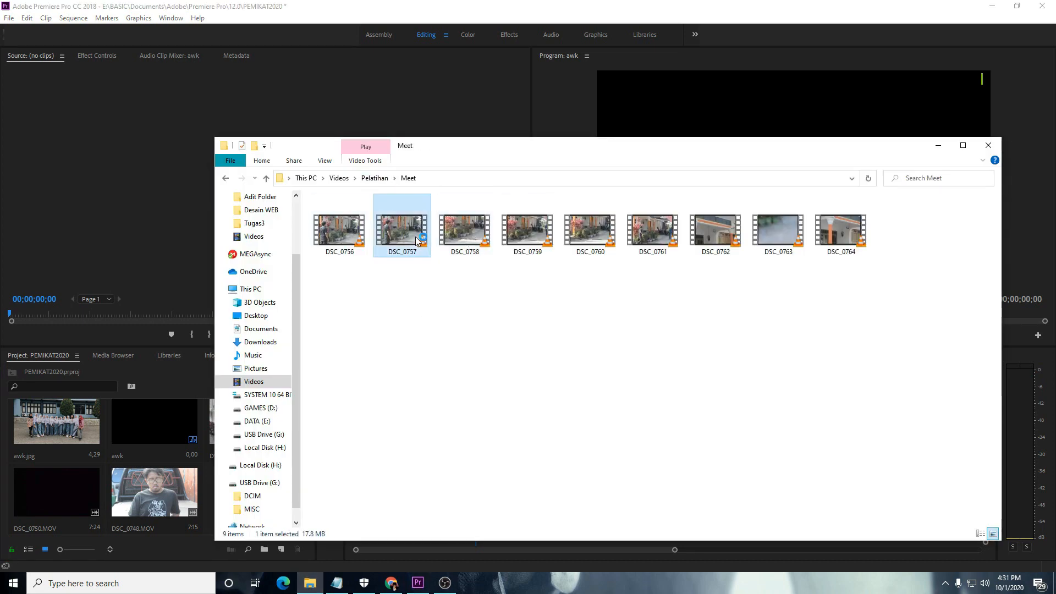
left_click_drag(416, 240, 208, 507)
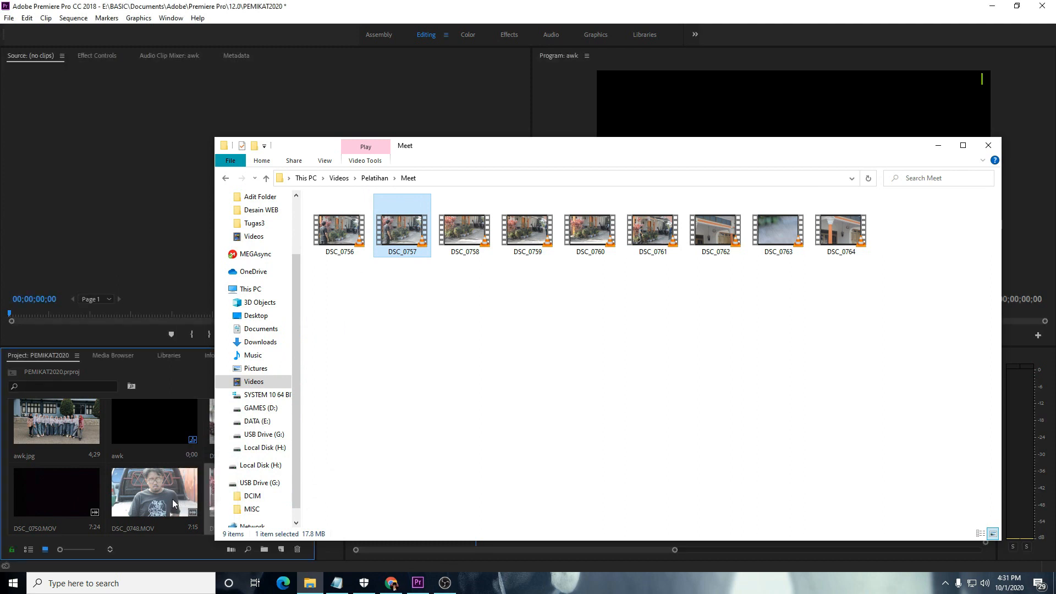
left_click(173, 503)
left_click(185, 500)
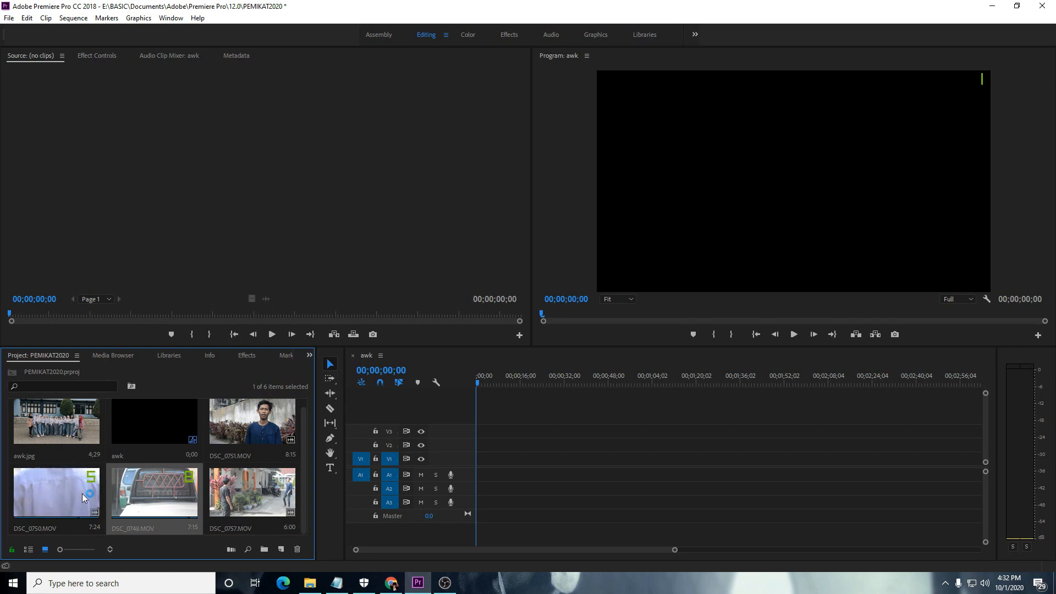
Step: Look through the Media Browser, Libraries, the clip Info and the Effects categories, expanding Video Transitions
left_click(120, 356)
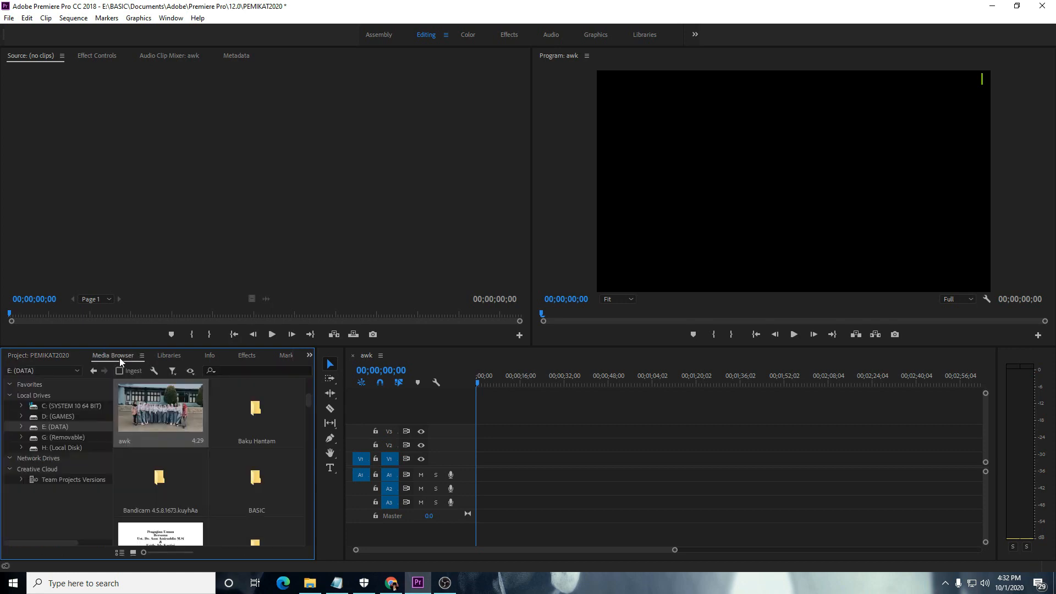
left_click(165, 356)
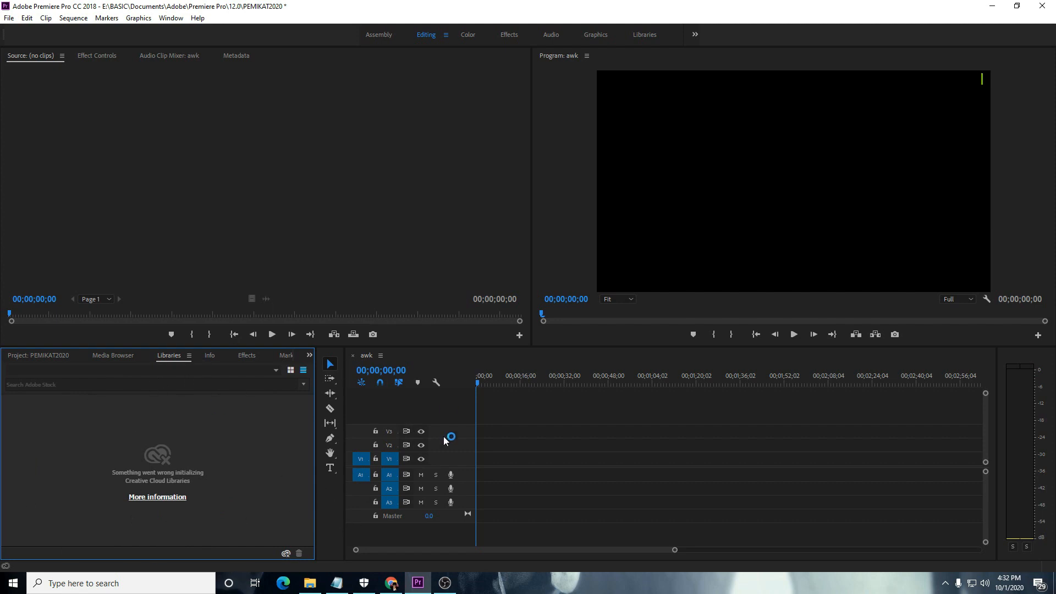
left_click(208, 356)
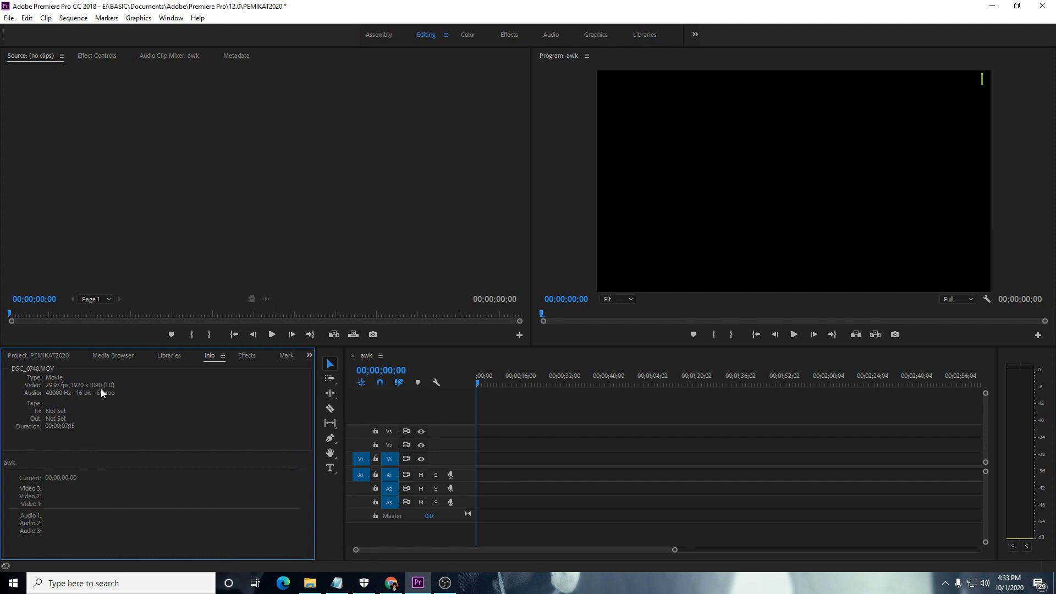
left_click(245, 356)
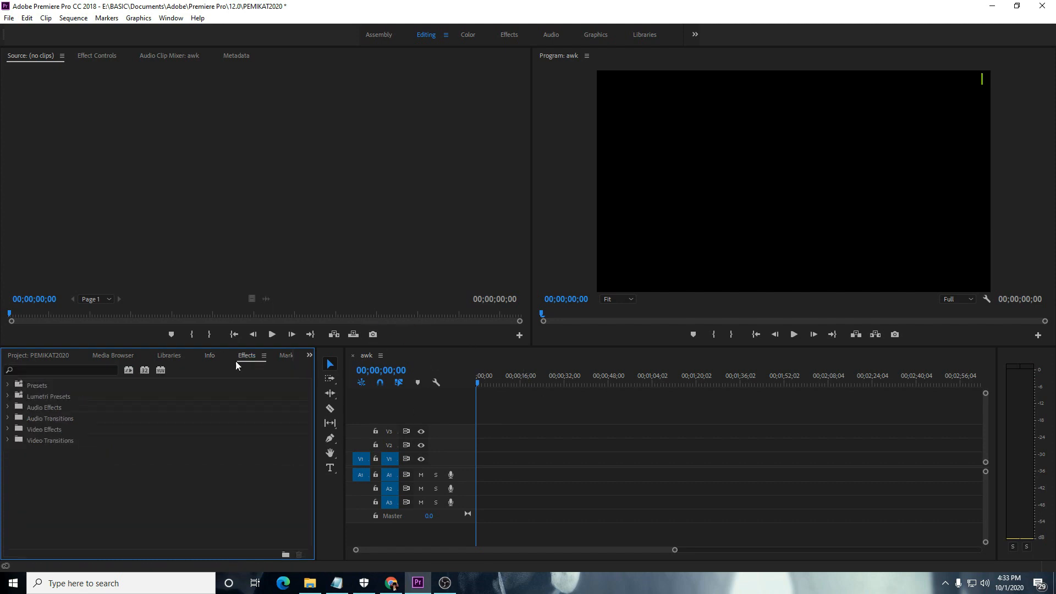
left_click(7, 396)
left_click(8, 397)
left_click(8, 440)
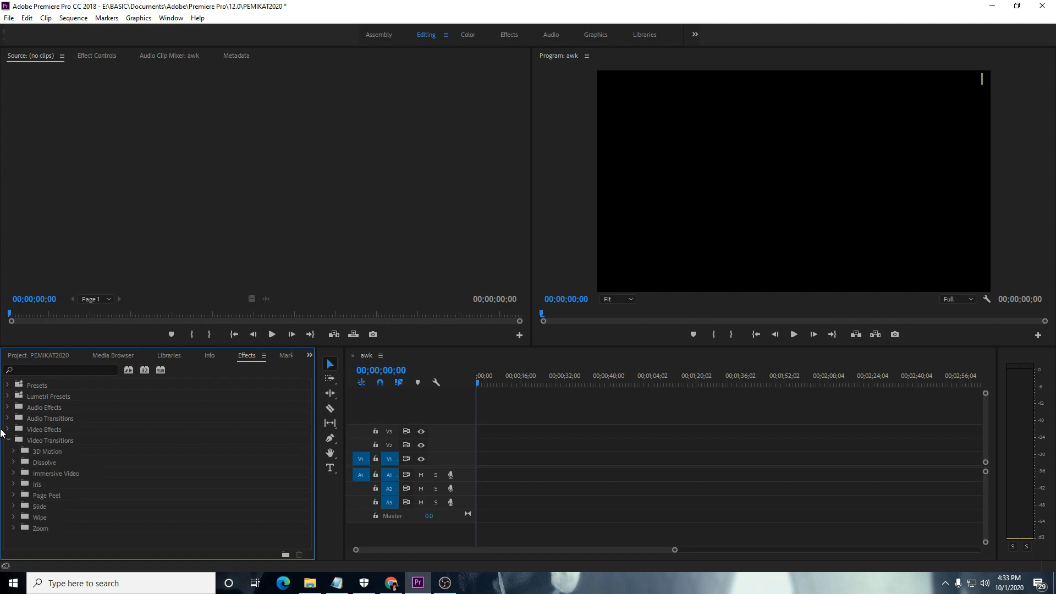
Step: View the Markers and the project's edit History, and return to the PEMIKAT2020 project contents
left_click(281, 357)
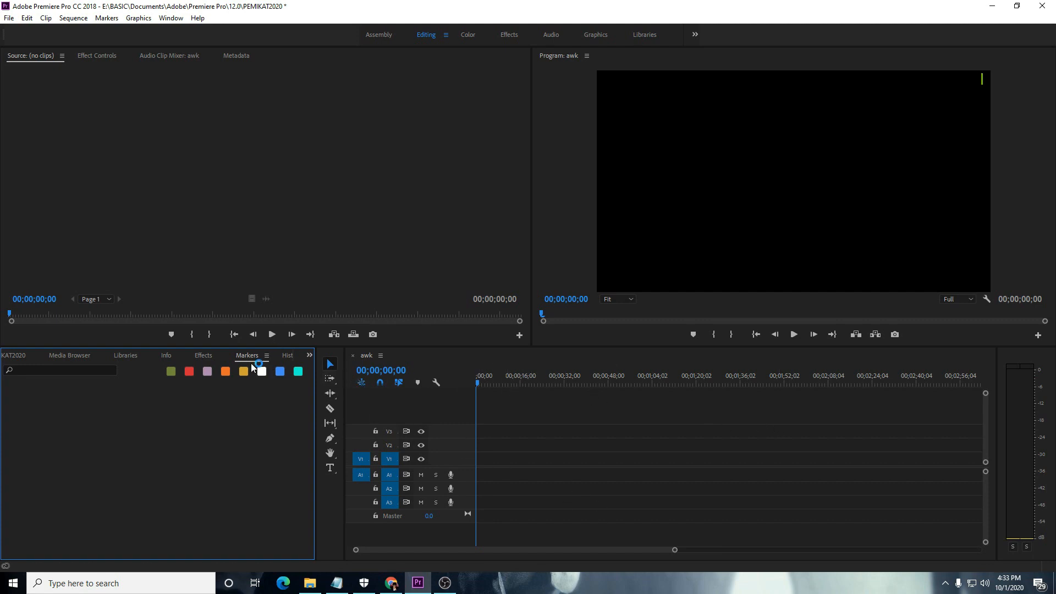
left_click(287, 358)
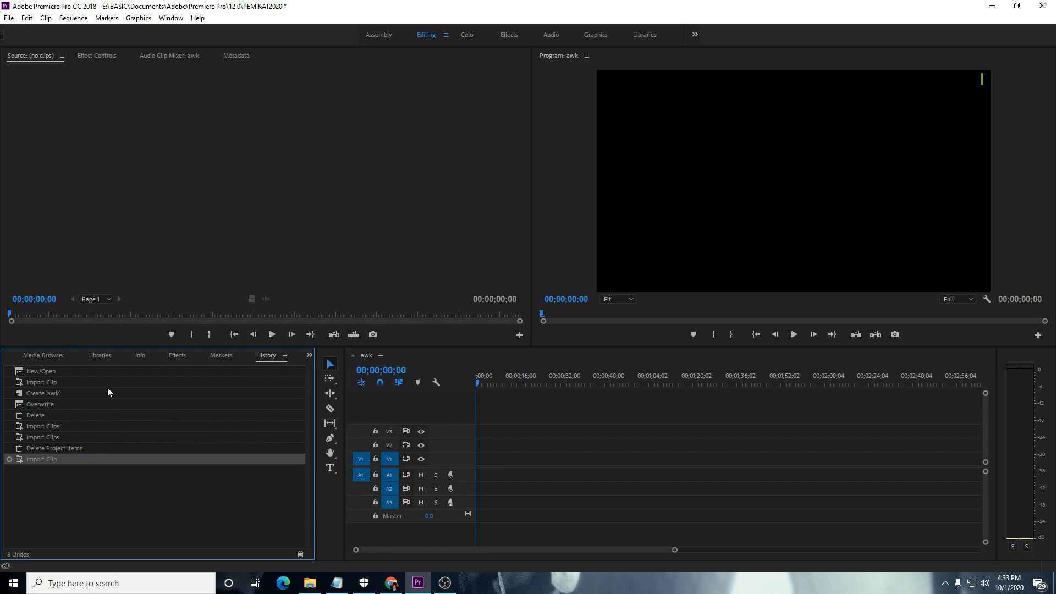
left_click(309, 355)
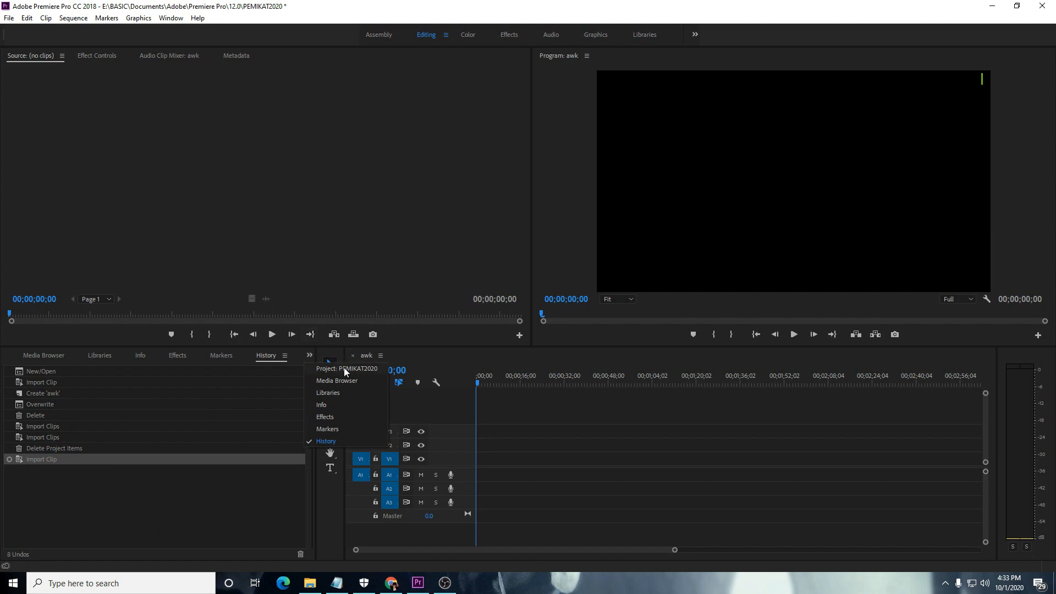
left_click(312, 358)
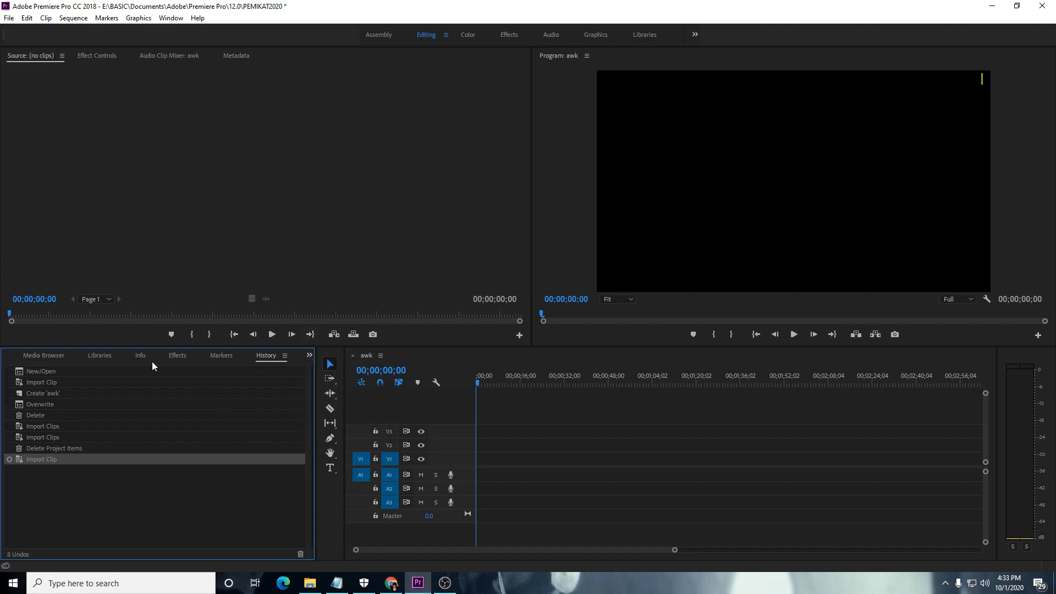
left_click(8, 356)
left_click(309, 356)
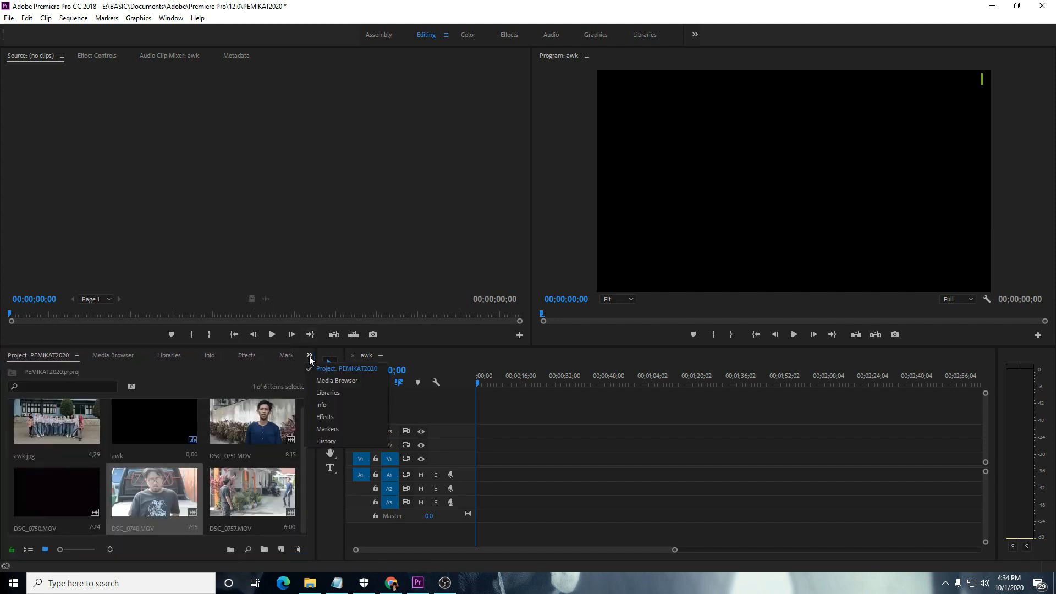
left_click(322, 368)
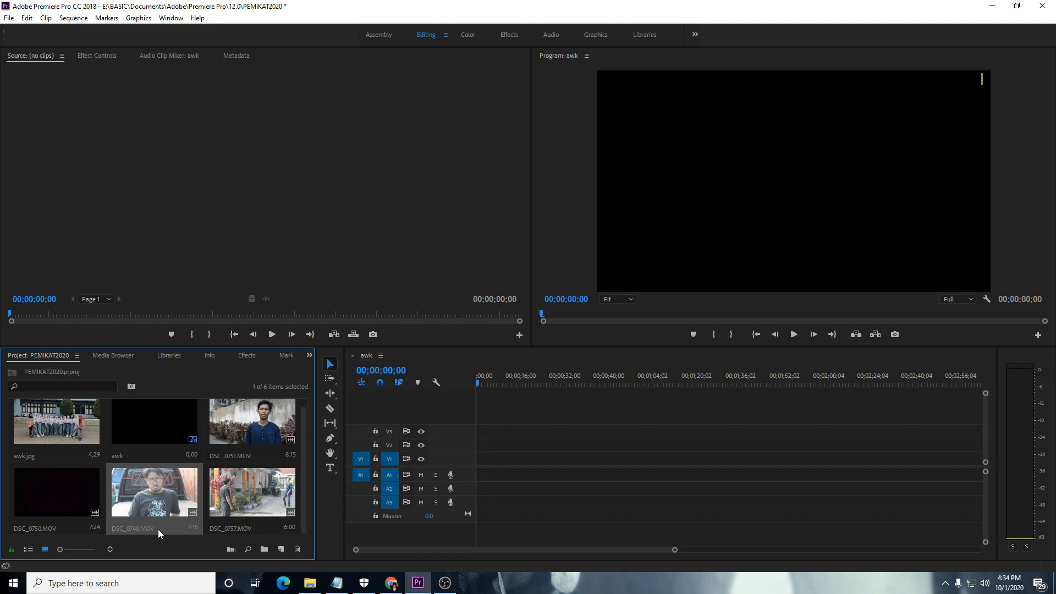
Step: Place DSC_0748 at the start of the awk sequence, keeping the existing sequence settings, and scale it to about 69
left_click_drag(158, 511, 484, 465)
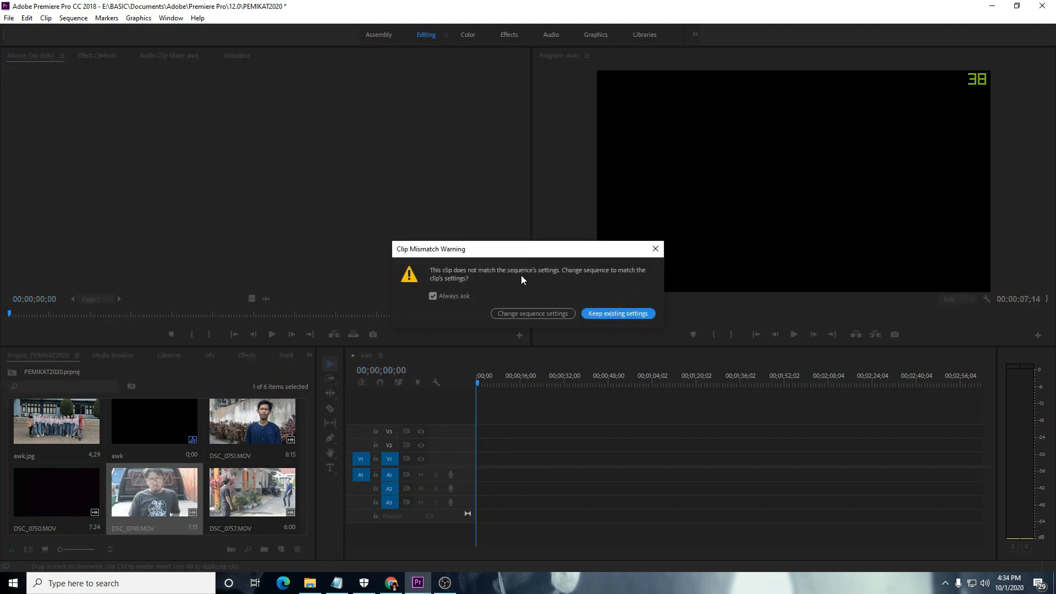
left_click(613, 312)
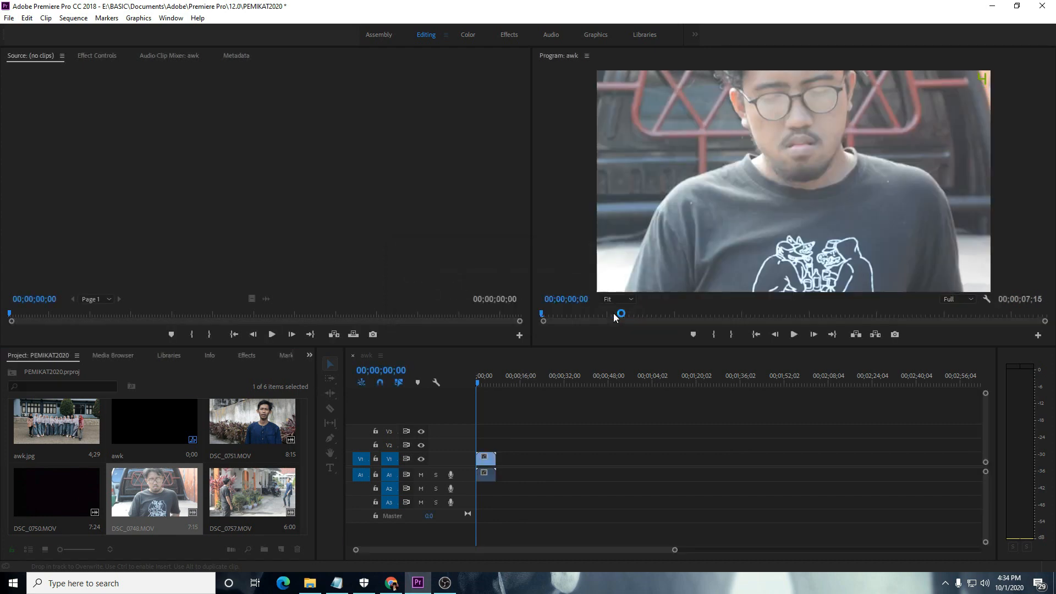
double_click(492, 463)
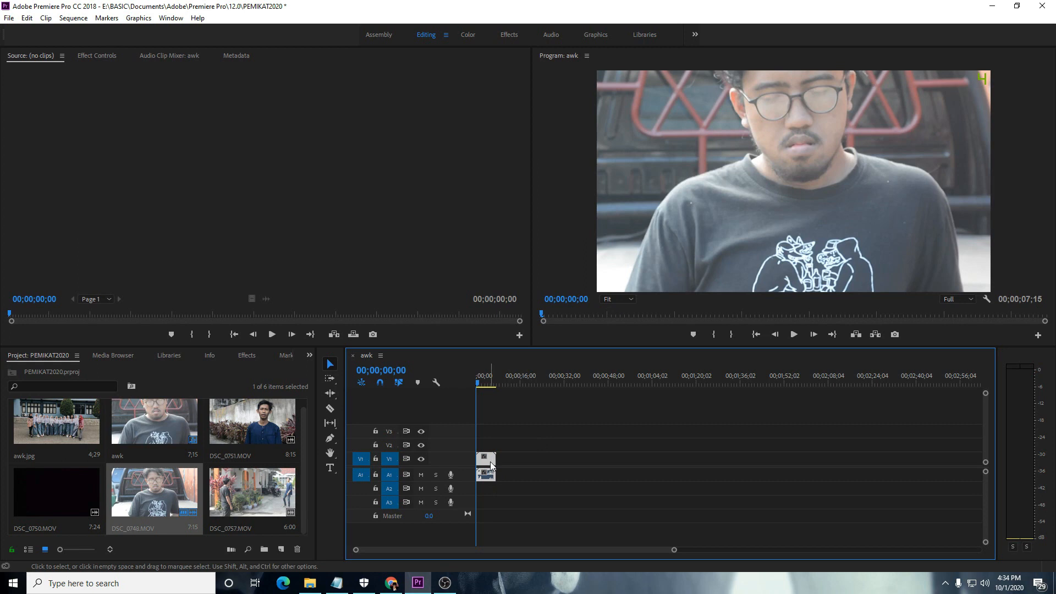
left_click(164, 55)
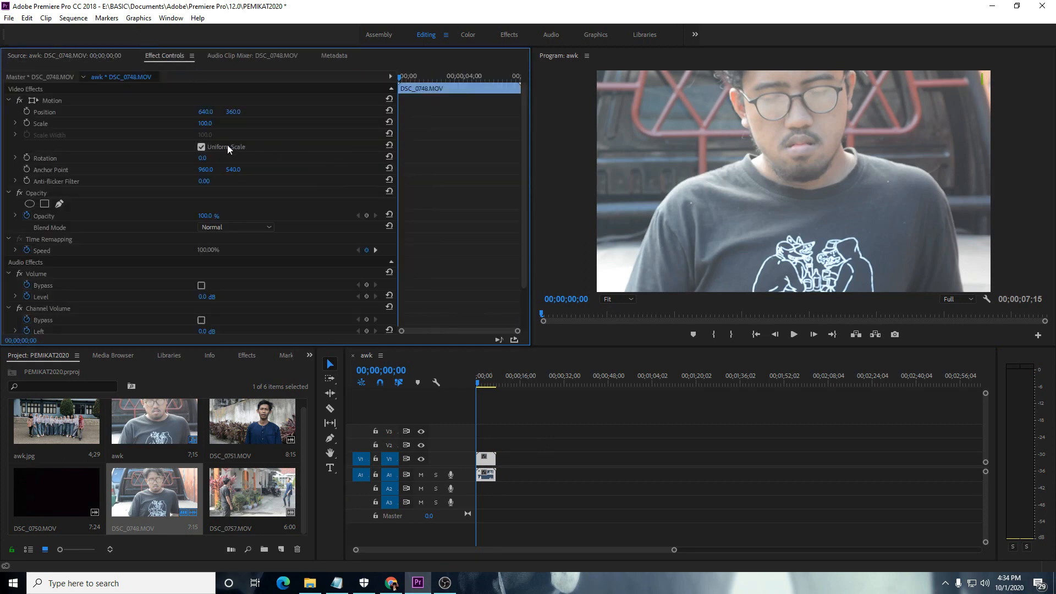
left_click_drag(206, 126, 181, 126)
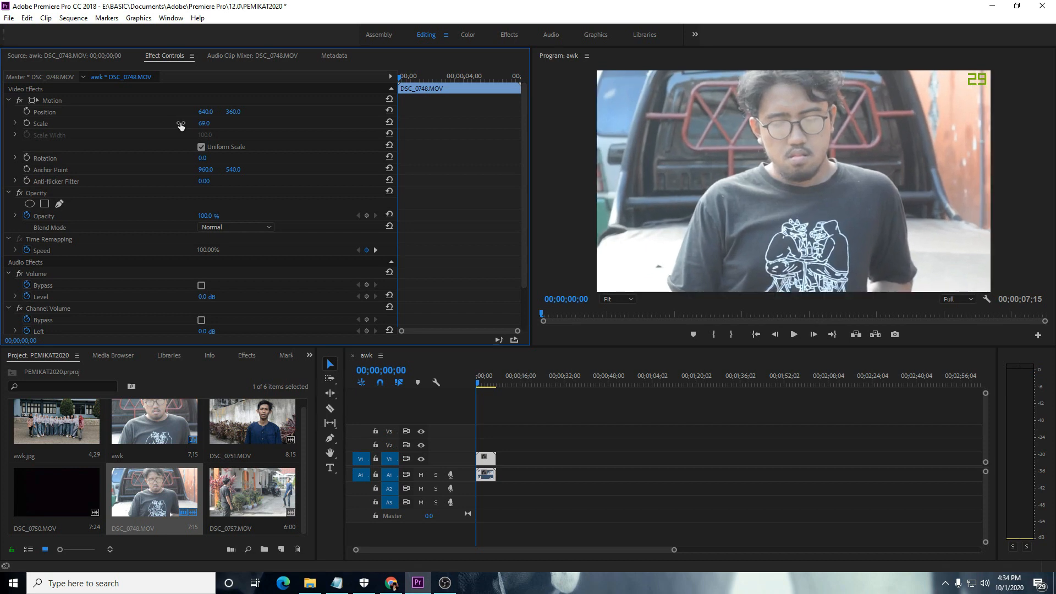
Step: Preview DSC_0748 as source footage, load DSC_0751 instead, and mark its In point at 00:00:03:04 and Out point at 00:00:03:25
left_click(108, 56)
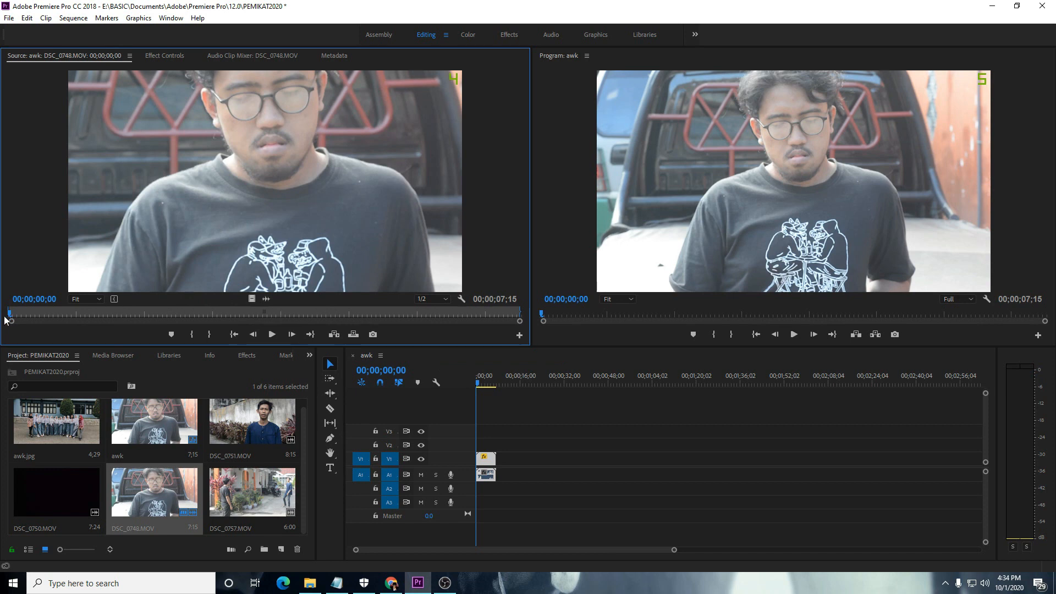
left_click(41, 312)
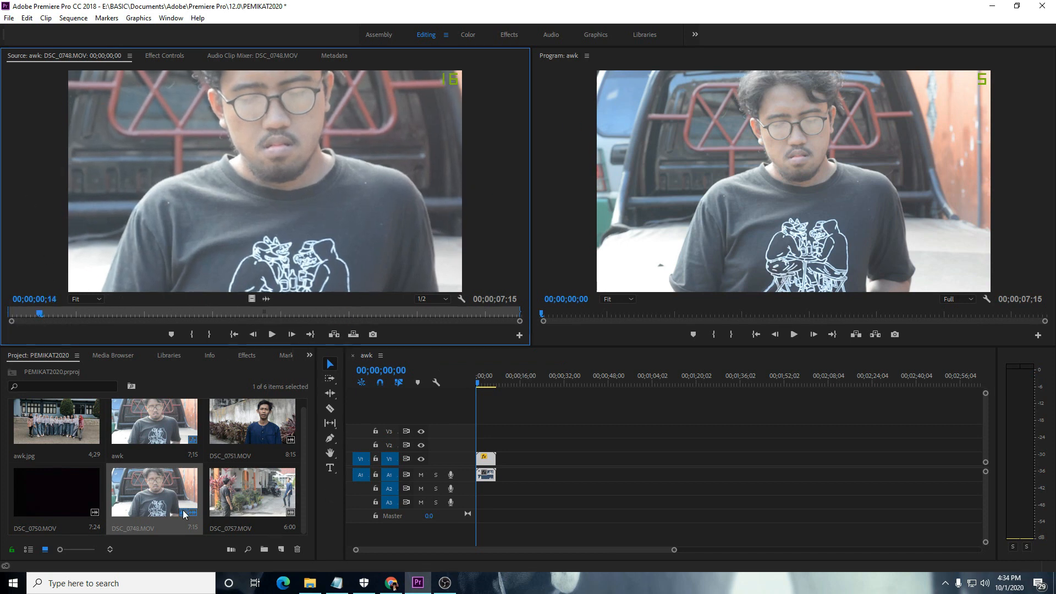
left_click(145, 430)
double_click(247, 425)
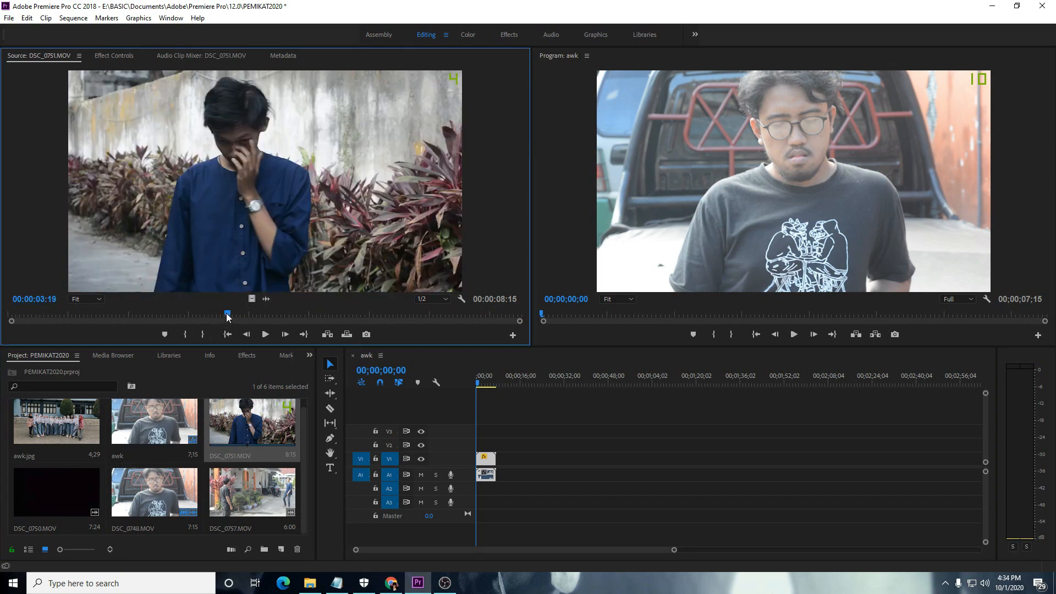
left_click_drag(226, 315, 196, 311)
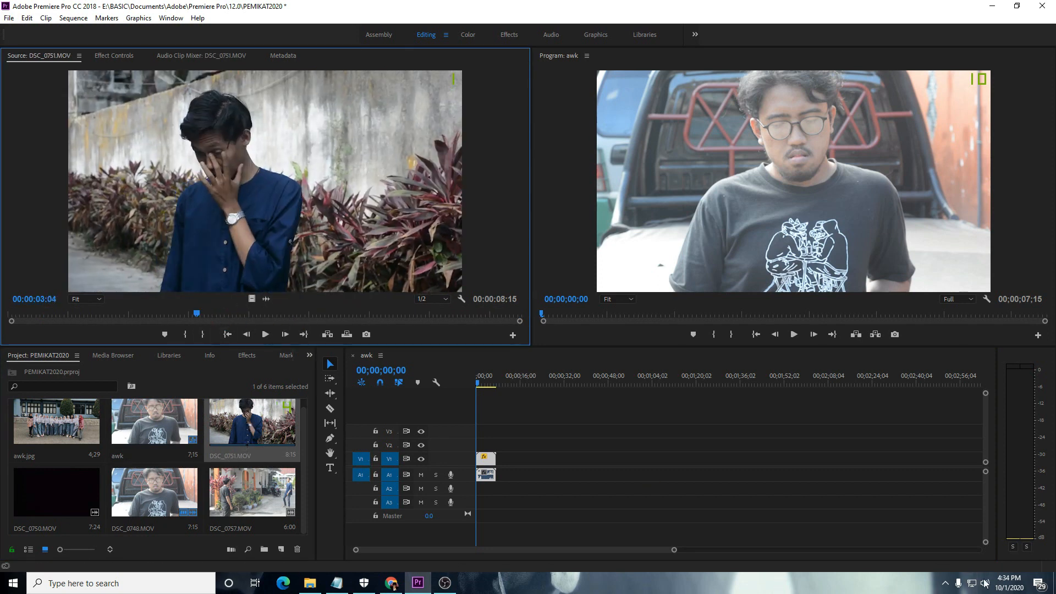
left_click(189, 336)
left_click(238, 316)
left_click(215, 336)
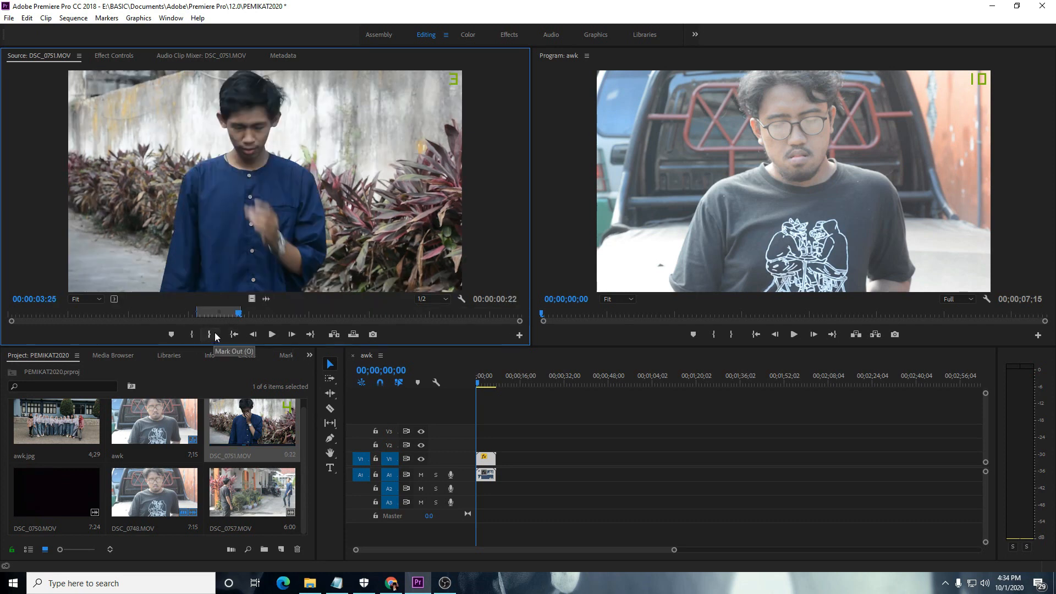
Step: Delete the DSC_0748 clip from the awk sequence and return the playhead to the sequence start
left_click(487, 469)
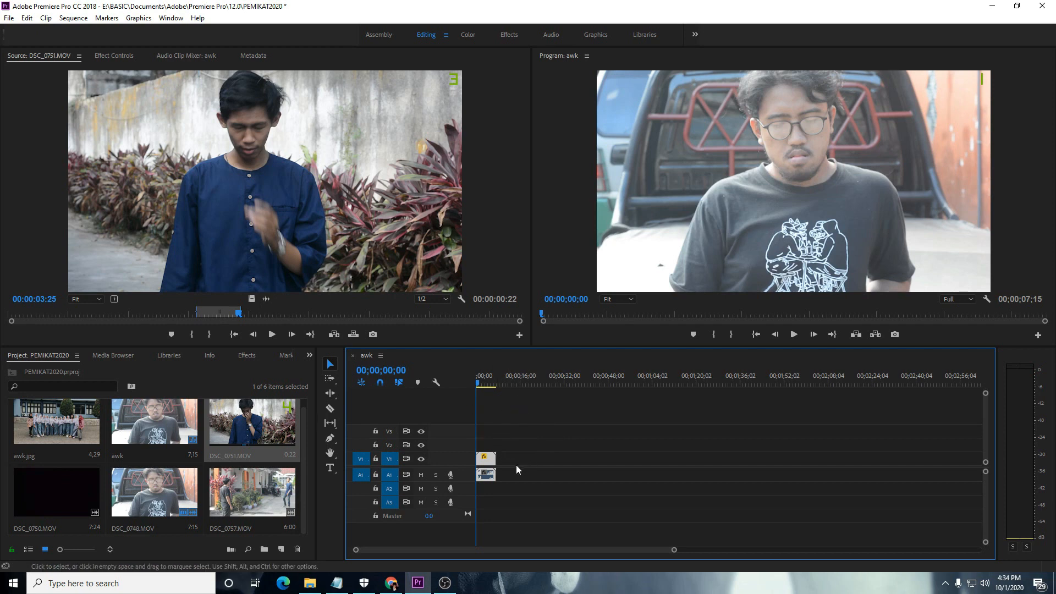
left_click_drag(480, 381, 514, 382)
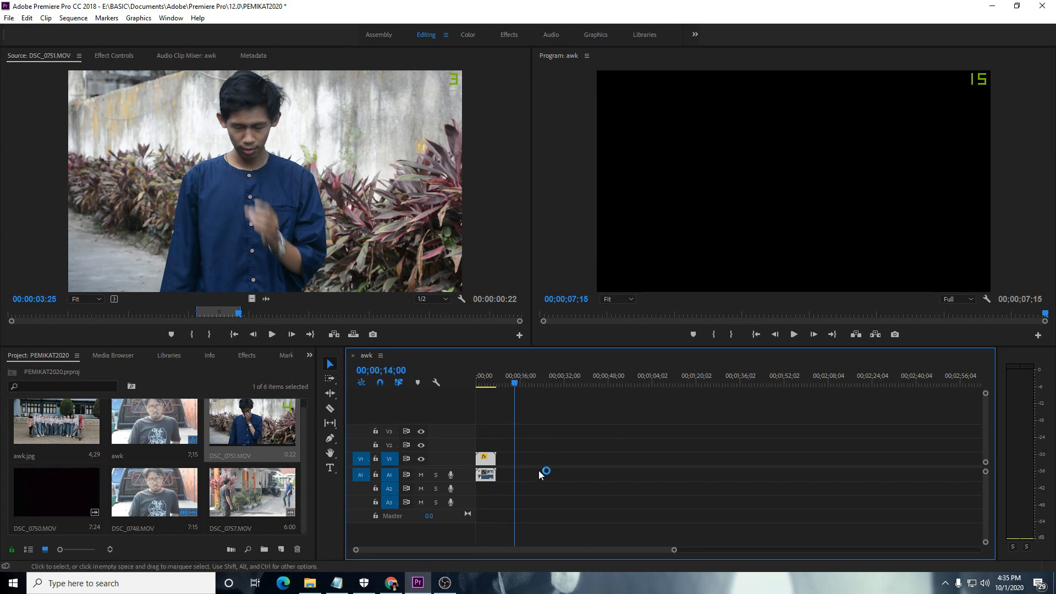
key("Delete")
key("Home")
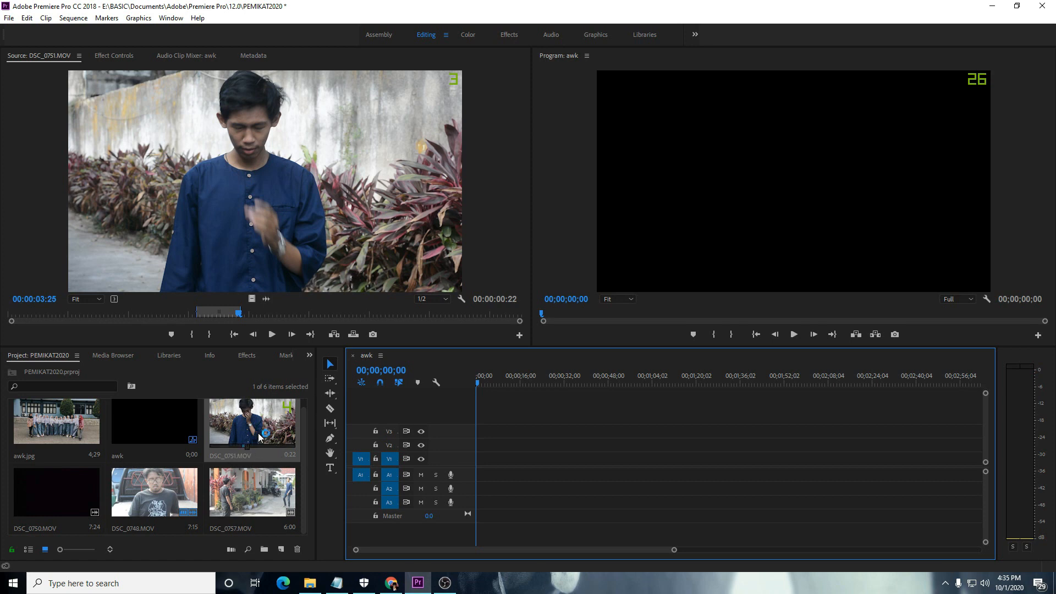
Step: Preview DSC_0757 as source footage at 00:00:02:22, view the Assembly workspace and return to the Editing workspace
double_click(246, 494)
left_click_drag(228, 318, 241, 318)
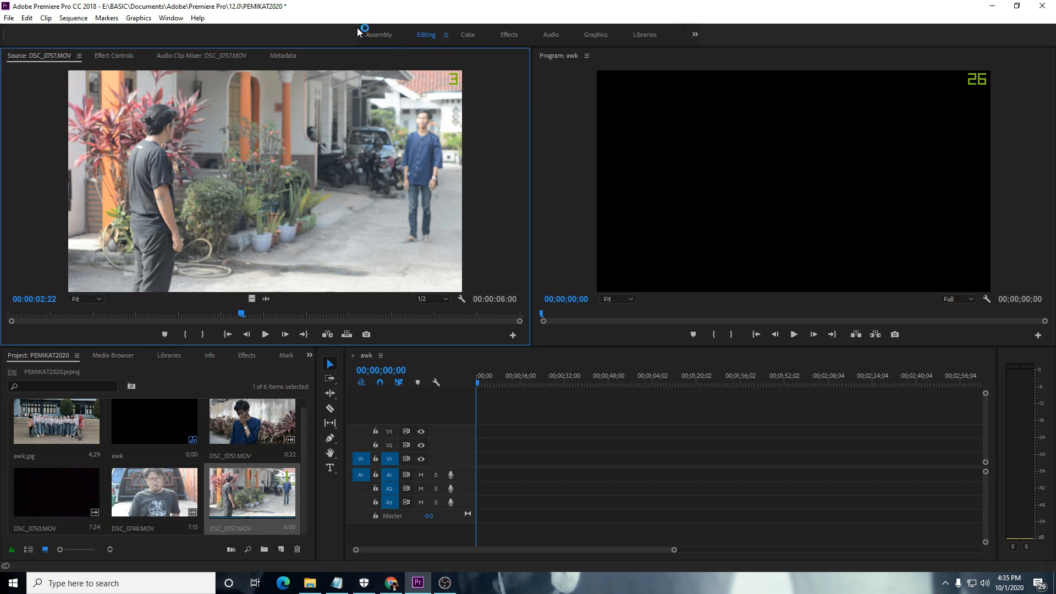
left_click(385, 34)
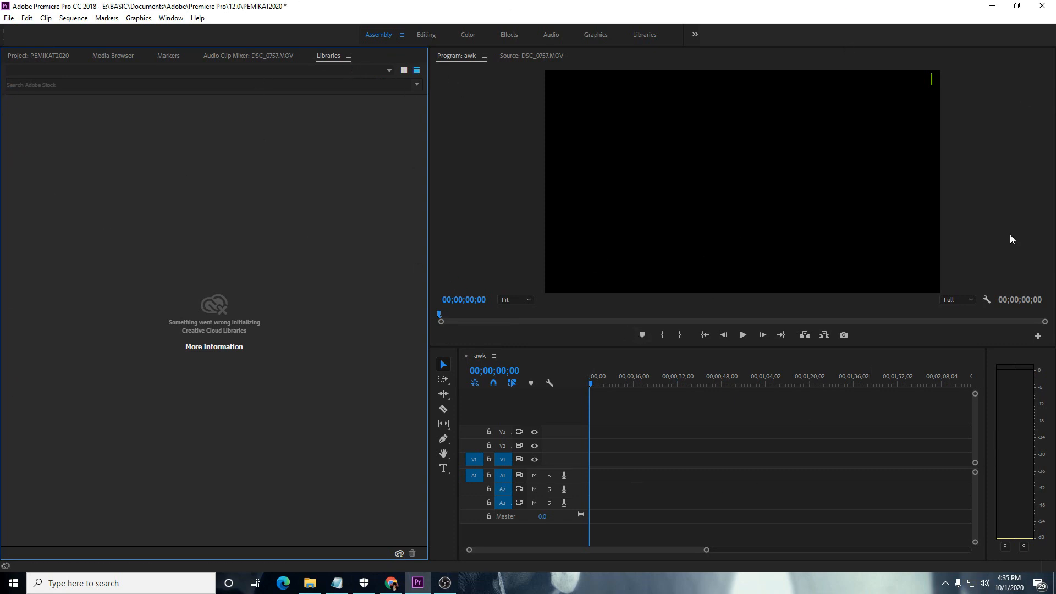
left_click(426, 36)
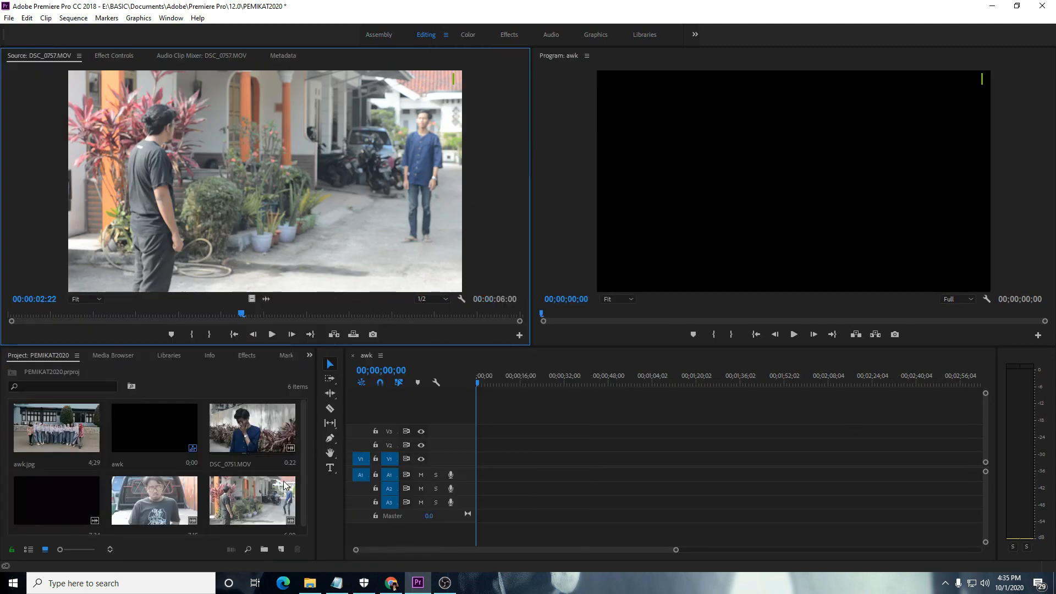
Step: In the Color workspace, add DSC_0757 to the awk sequence, changing the sequence settings to match, and try adjusting its Temperature
left_click(469, 35)
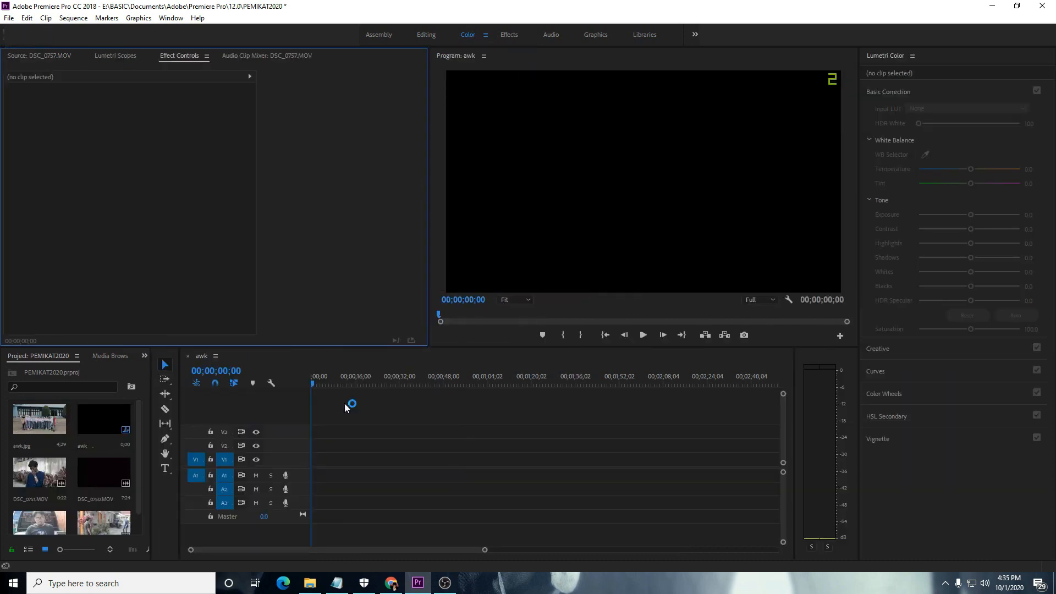
left_click_drag(103, 531, 324, 459)
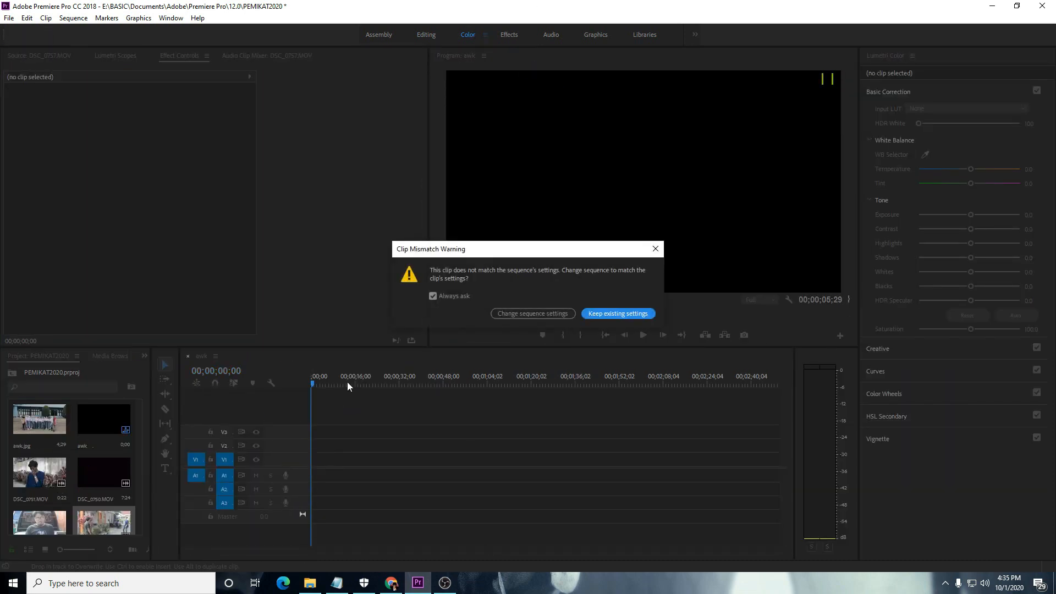
left_click(550, 314)
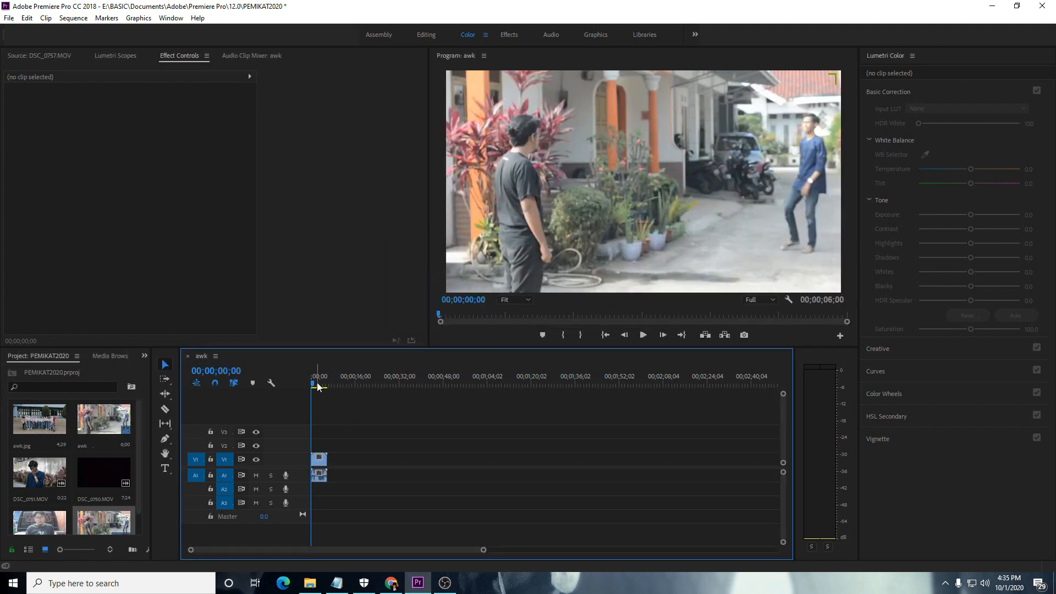
left_click(319, 471)
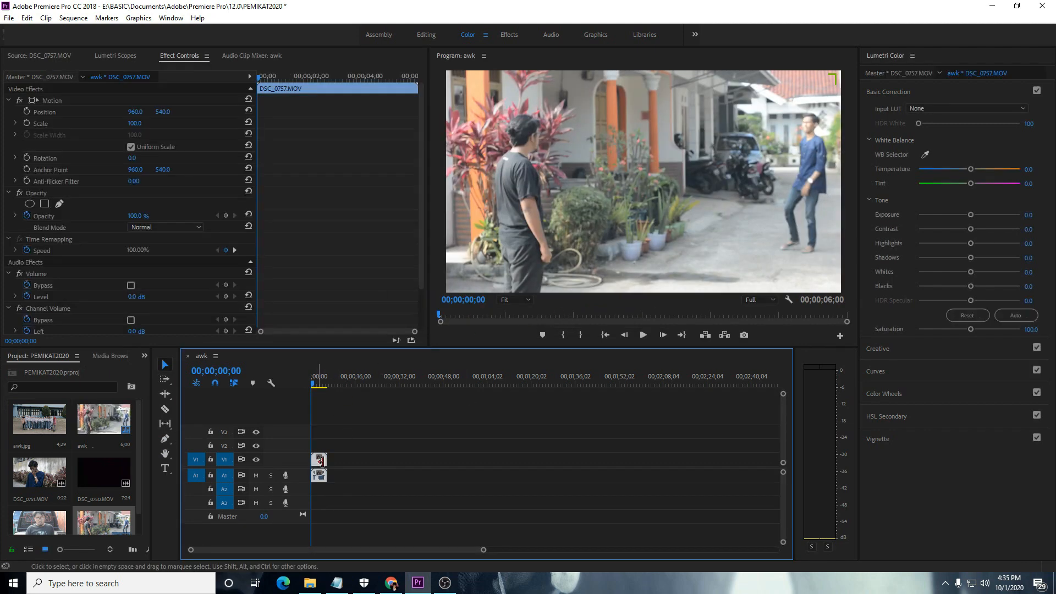
mouse_move(974, 171)
left_mouse_down()
mouse_move(953, 167)
mouse_move(1000, 176)
mouse_move(969, 173)
left_mouse_up()
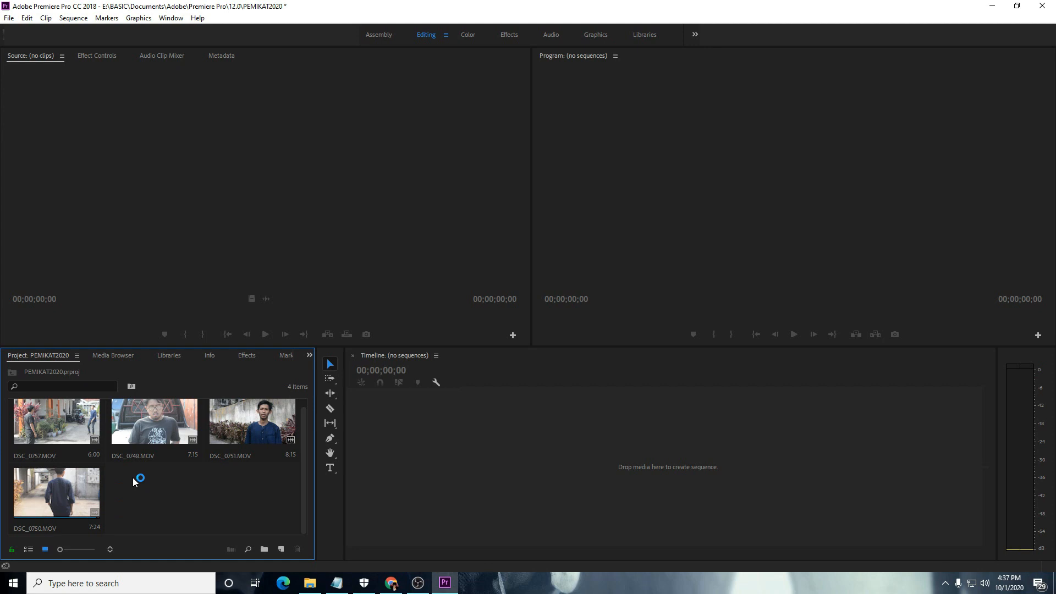
Step: Save the PEMIKAT2020 project and select the DSC_0757 clip among the imported footage
key("ctrl+s")
left_click(9, 18)
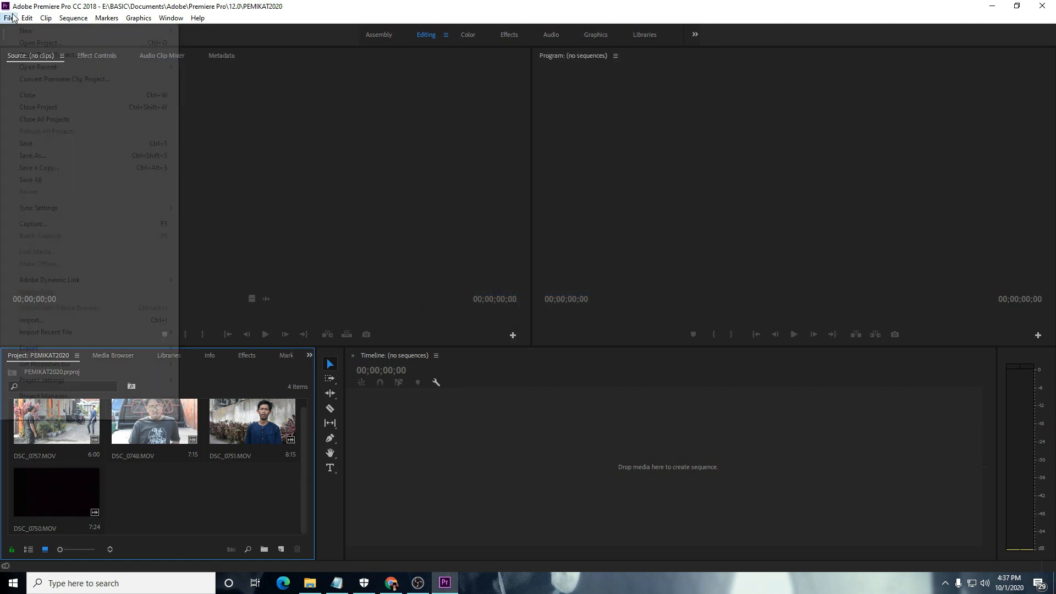
left_click(31, 144)
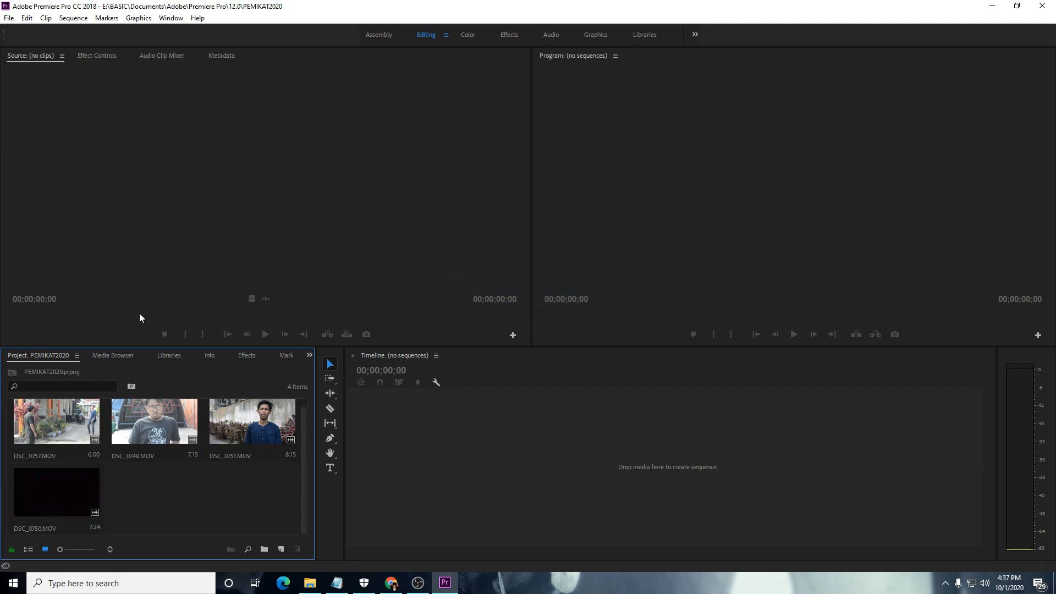
left_click(62, 428)
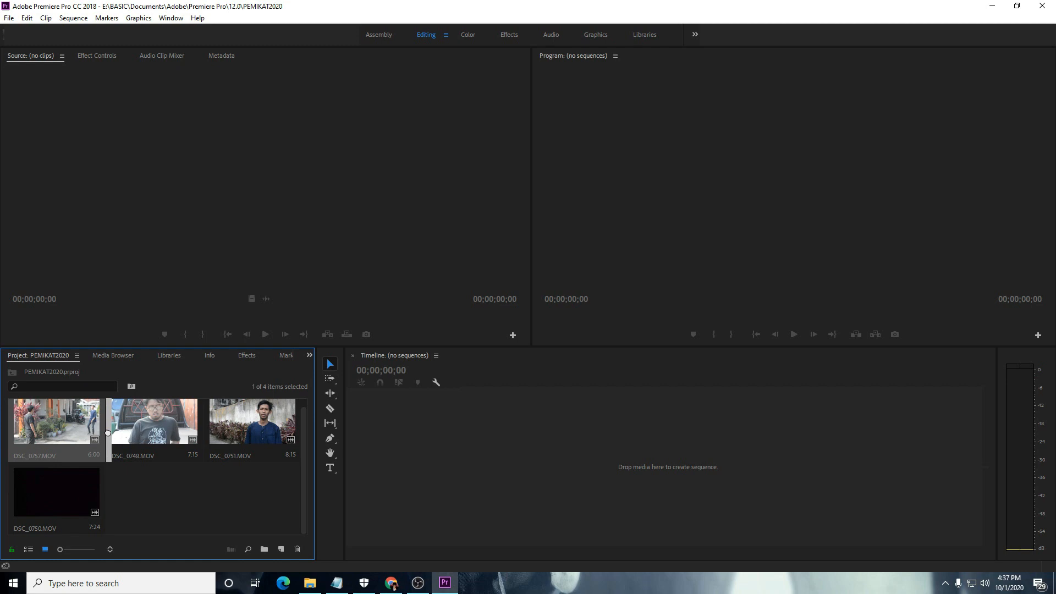
Step: Open DSC_0757 as source footage, create a sequence from it in the empty timeline and switch to the Color workspace
double_click(74, 431)
left_click_drag(67, 434, 434, 481)
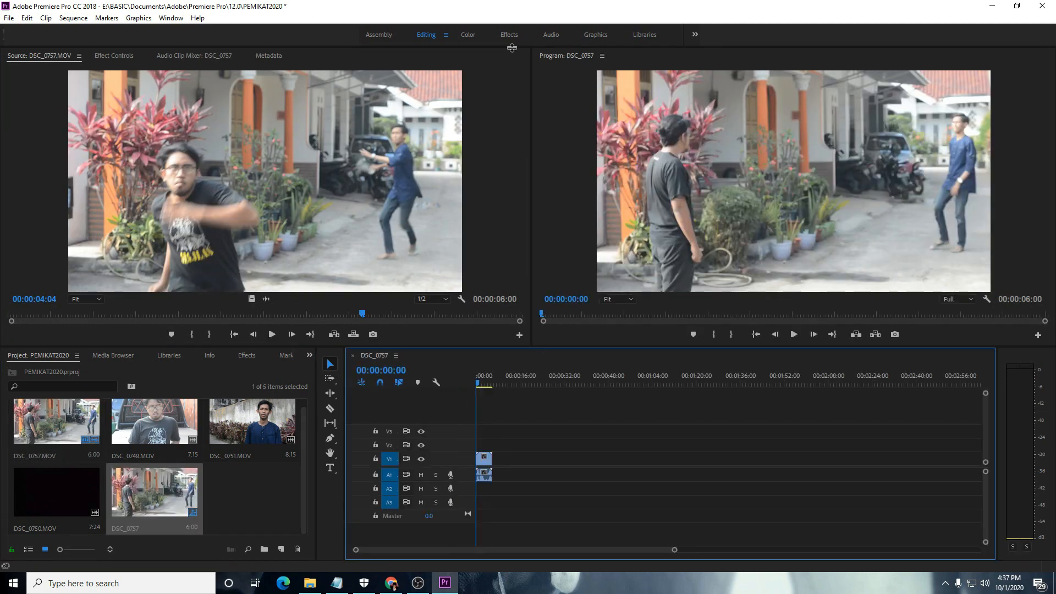
left_click(471, 35)
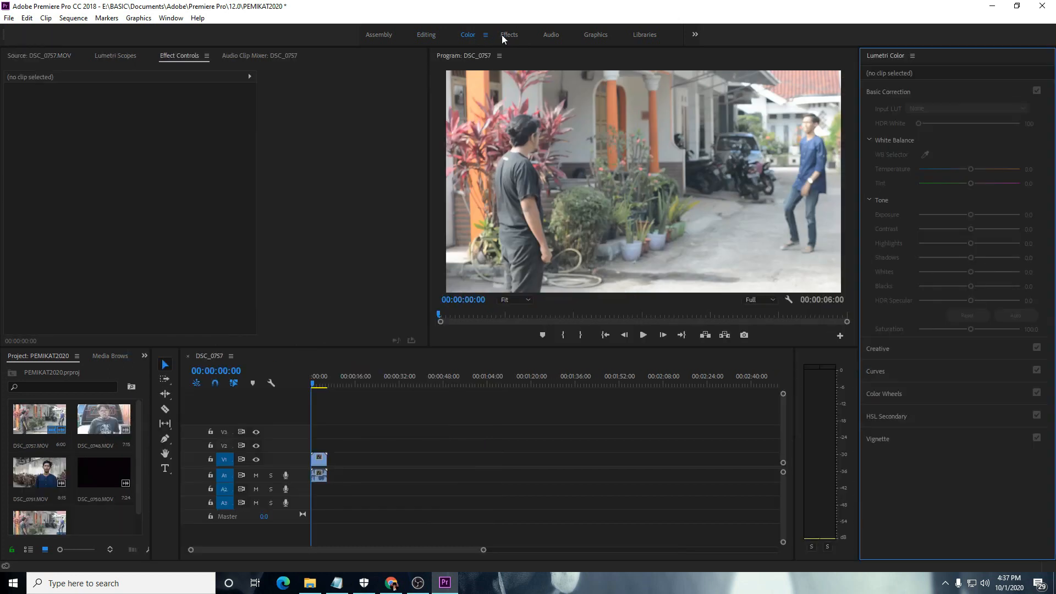
Step: Examine the Audio workspace's track mixer, source view and clip mixer for the DSC_0757 clip, and switch to the Graphics workspace
left_click(555, 35)
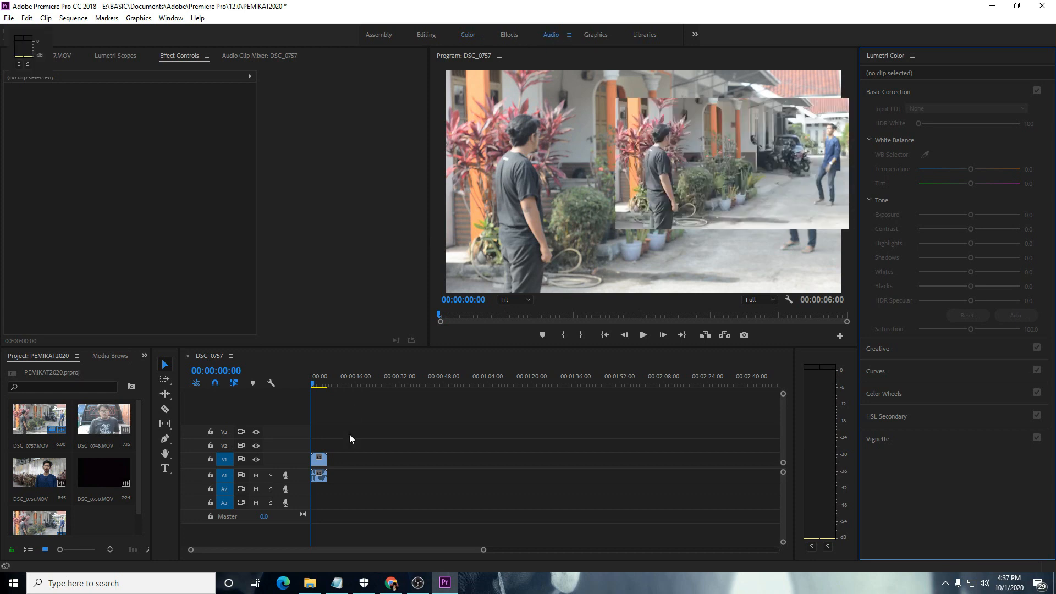
left_click(399, 456)
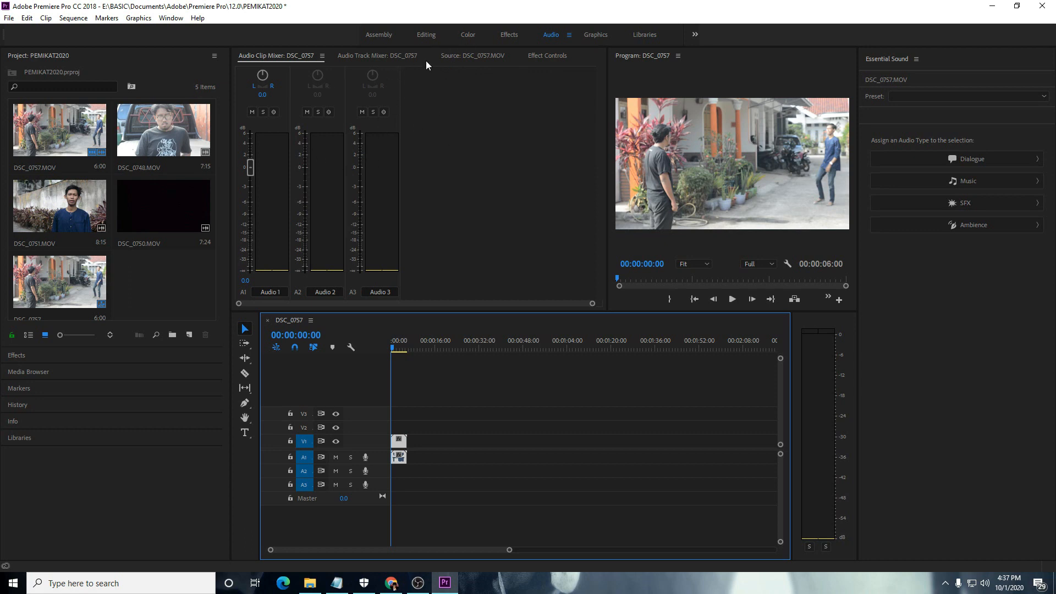
left_click(363, 55)
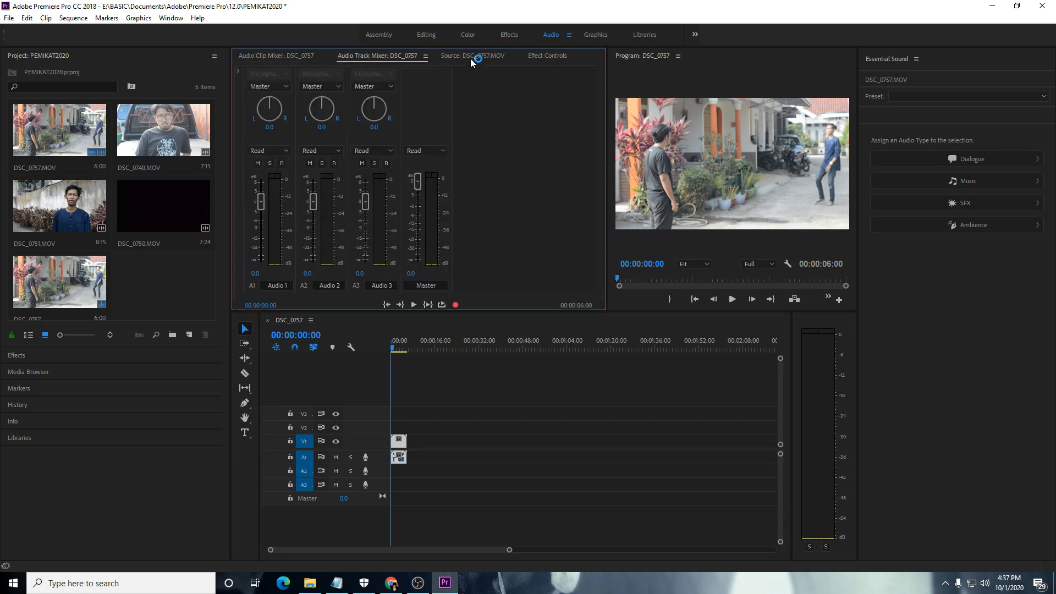
left_click(470, 59)
left_click(312, 60)
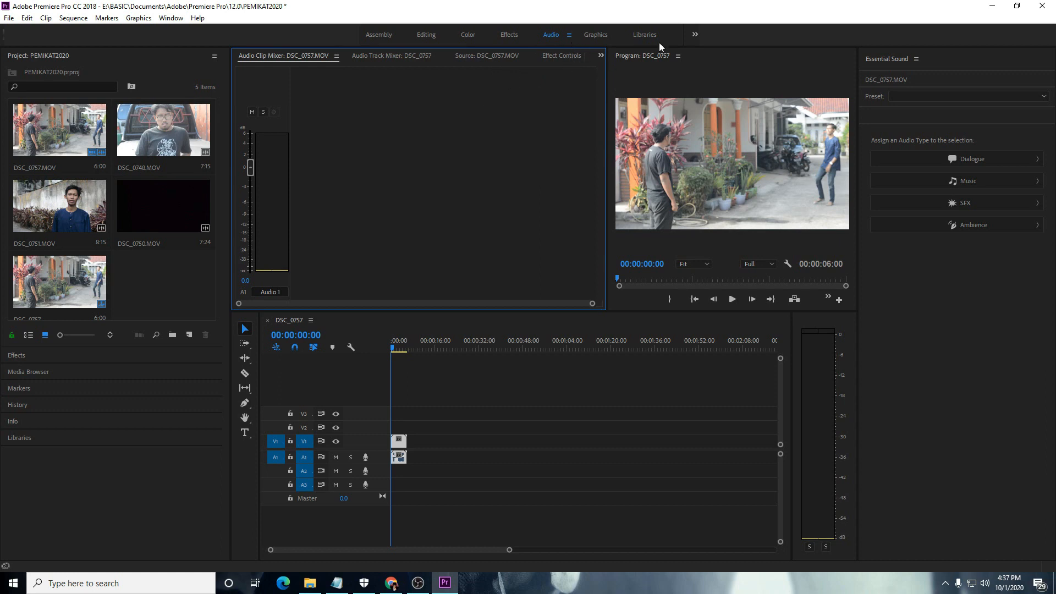
left_click(594, 35)
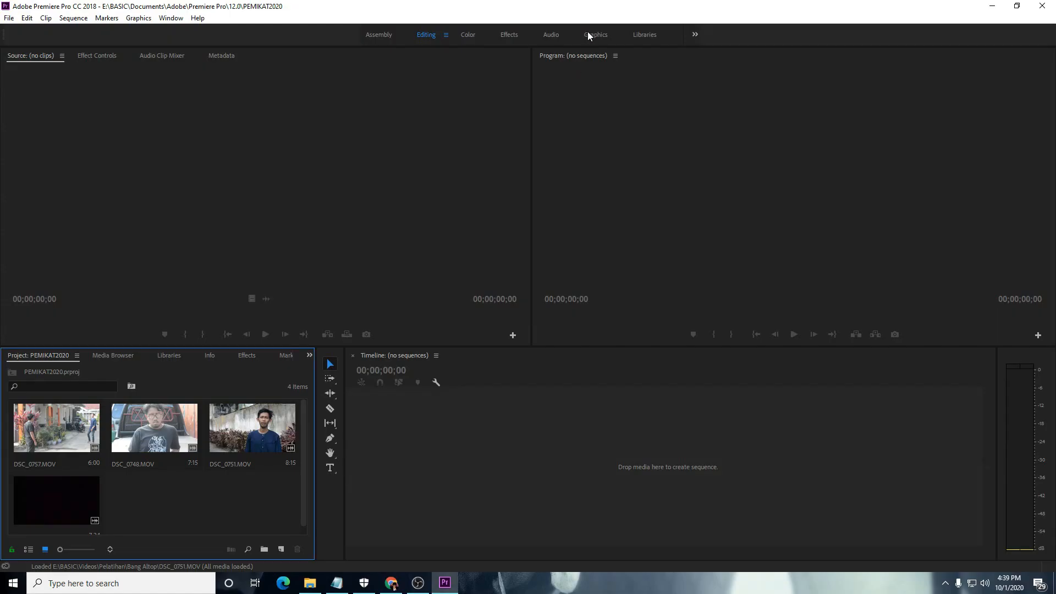
Step: In the Libraries workspace, create a sequence from DSC_0757 in the empty timeline and return to the Editing workspace
left_click(644, 34)
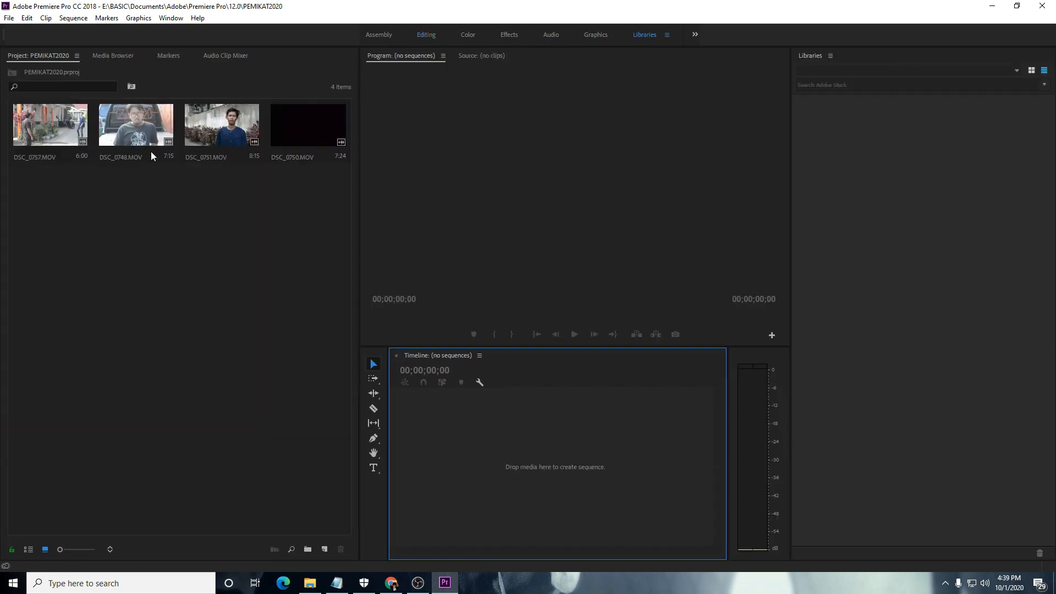
left_click_drag(49, 125, 467, 408)
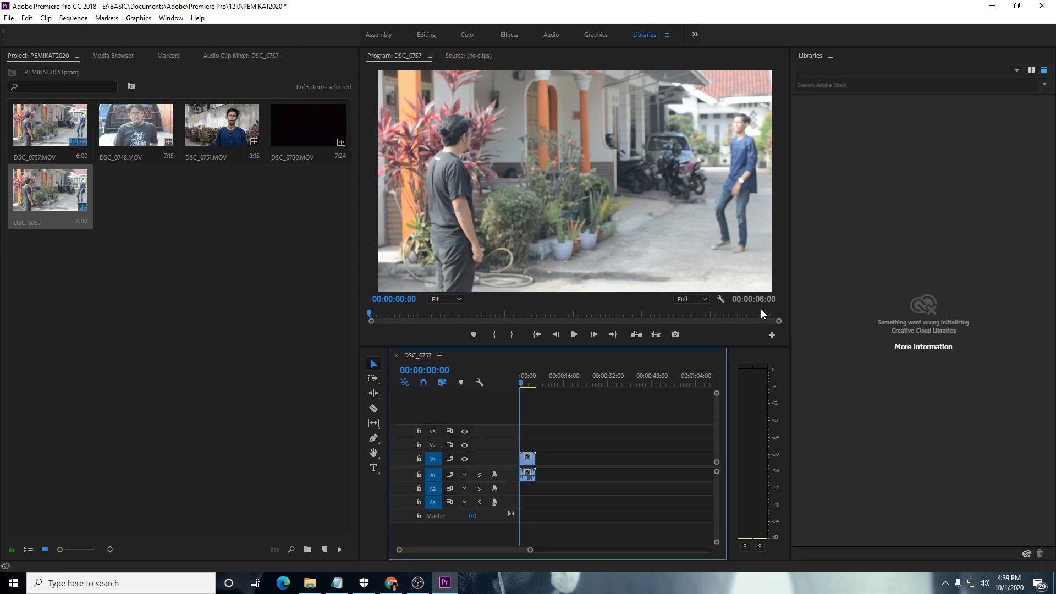
left_click(419, 40)
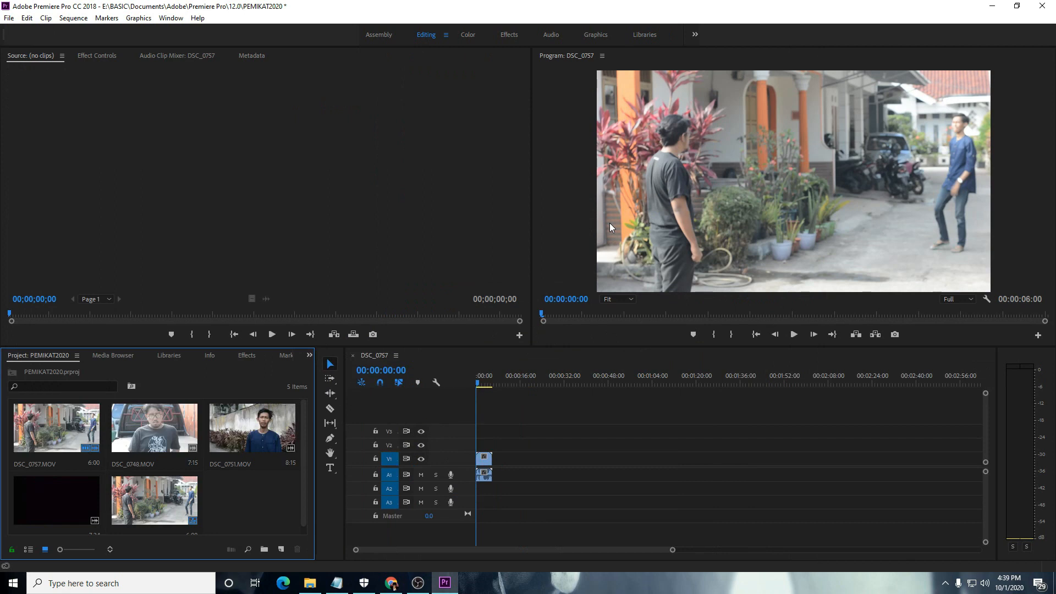
Step: Open the sequence's DSC_0757 clip in the source view at 00:00:01:00 and examine its Effect Controls, Audio Clip Mixer and Metadata
left_click(478, 388)
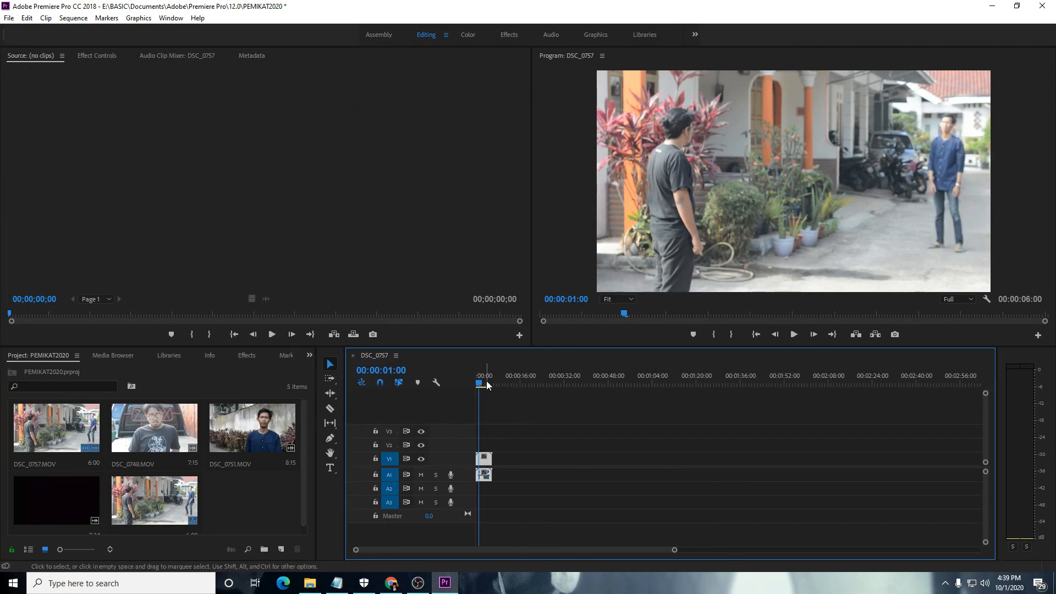
double_click(486, 460)
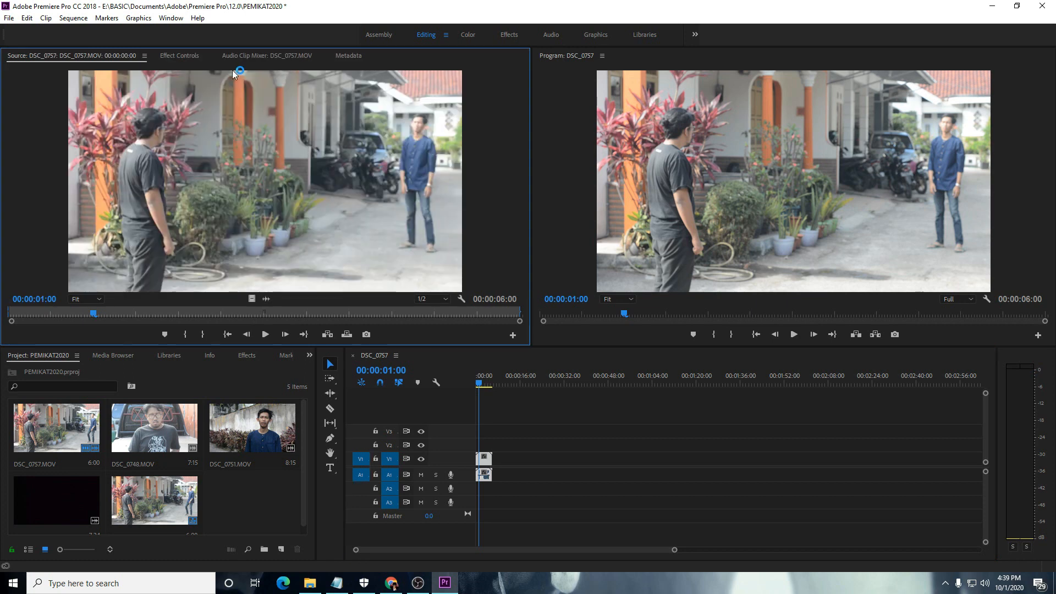
left_click(175, 55)
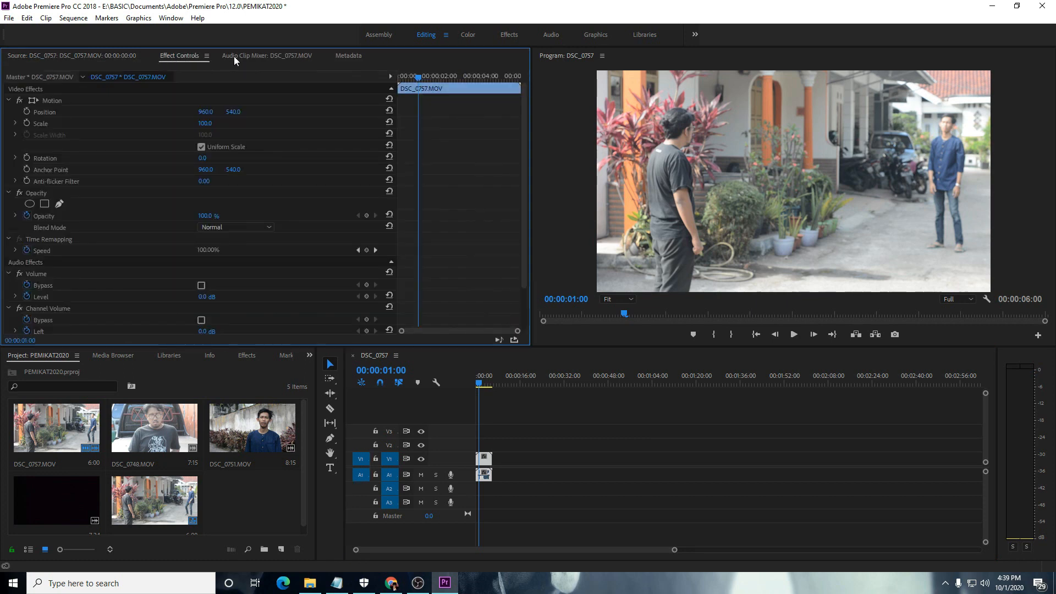
left_click(239, 56)
left_click(348, 55)
left_click(179, 55)
left_click(110, 55)
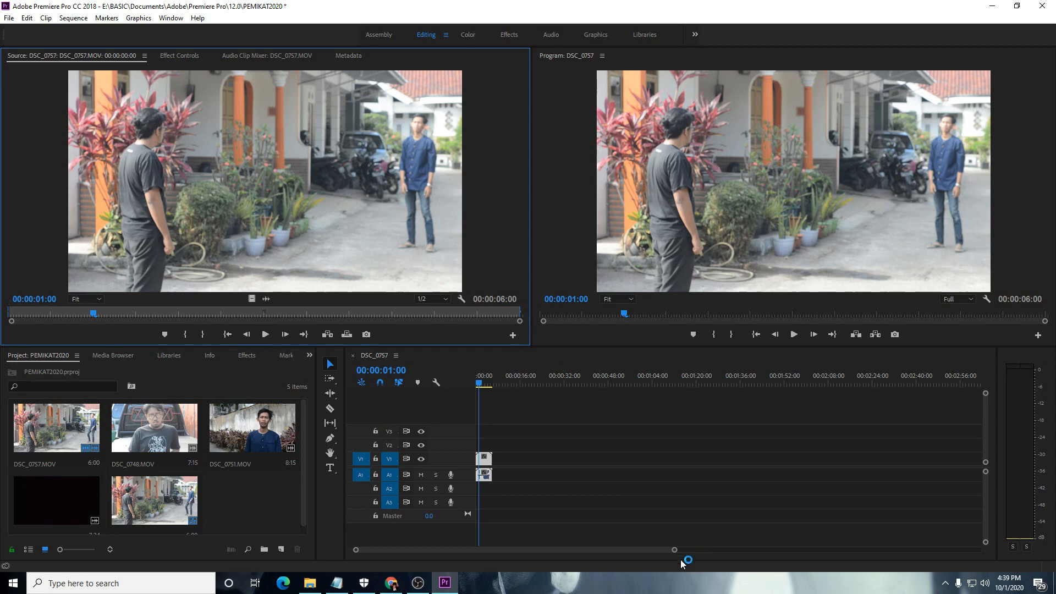
Step: Try cutting the DSC_0757 clip at 00:00:01:00 with the Razor tool and undo the cut
left_click_drag(675, 552, 471, 552)
left_click(328, 411)
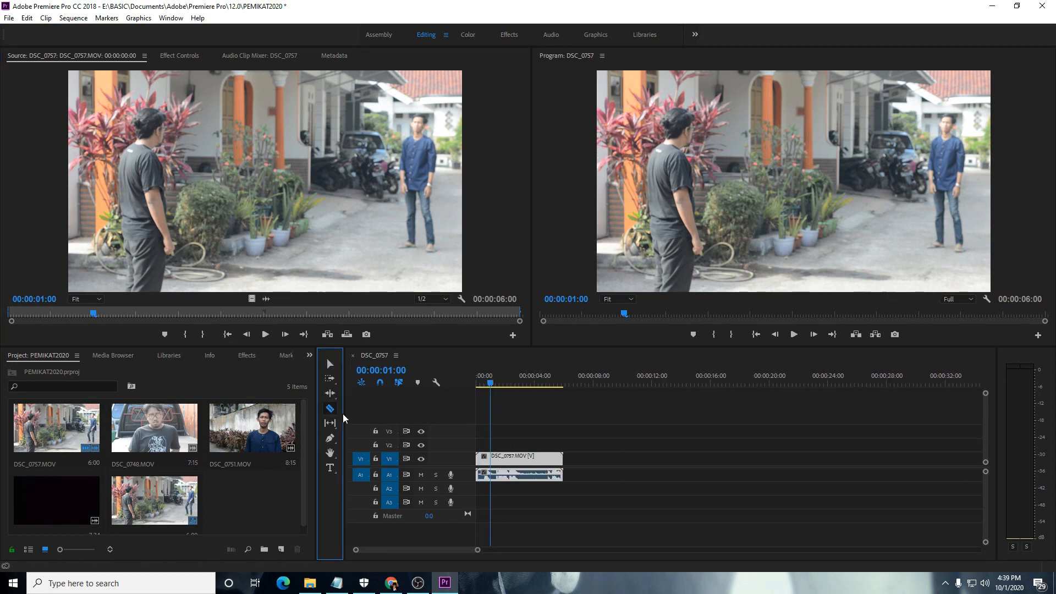
left_click(490, 462)
key("ctrl+z")
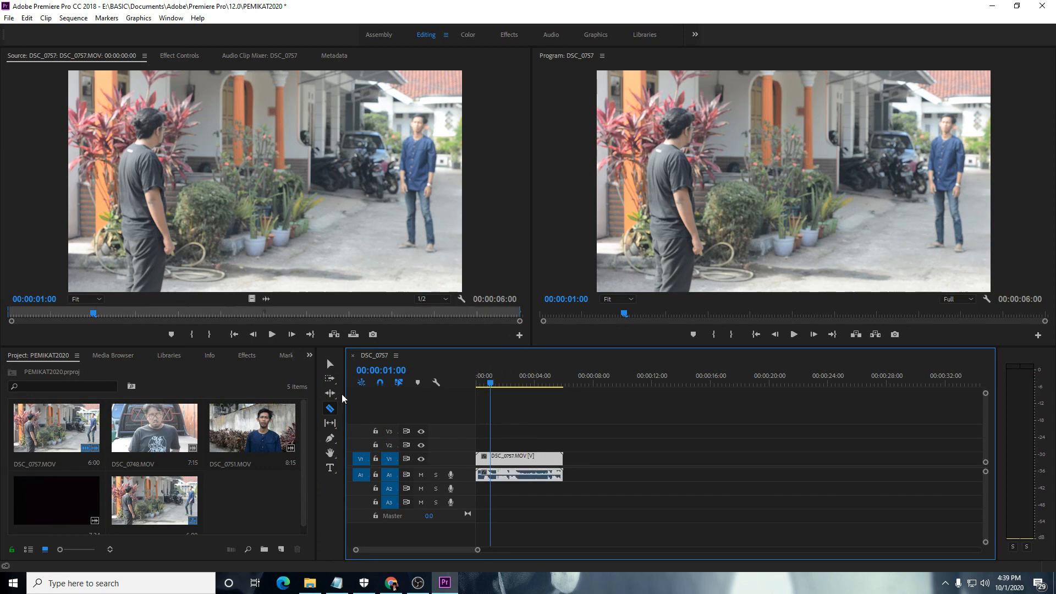
Step: Return to the Selection tool and place DSC_0751 on track V2 at the sequence start, above DSC_0757
left_click(330, 366)
left_click(332, 467)
left_click(332, 365)
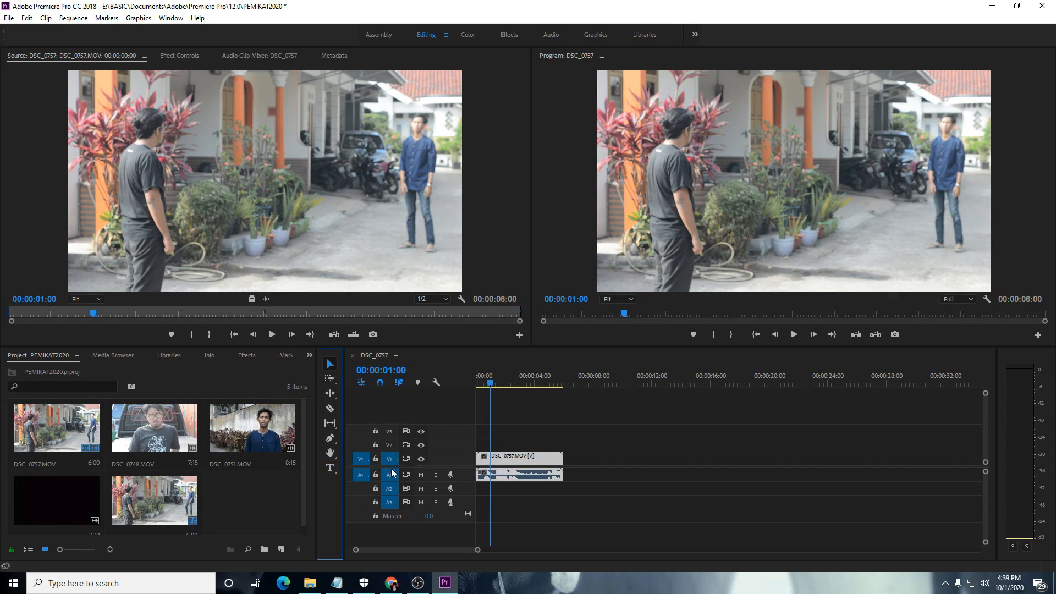
left_click_drag(252, 429, 486, 446)
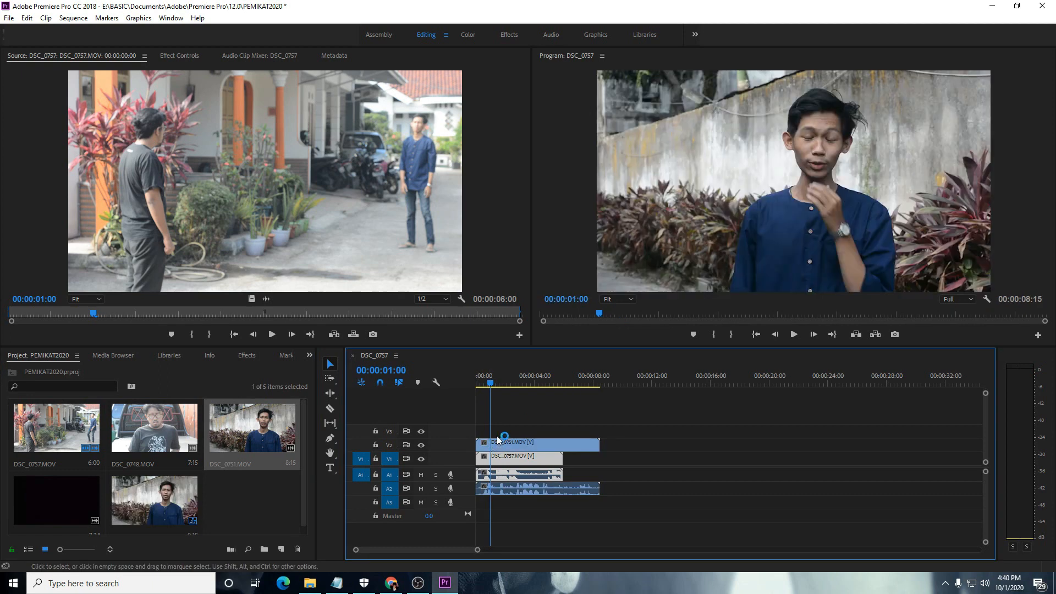
Step: Hide and show the output of tracks V2 and V1 to compare the stacked clips, leaving both tracks visible
left_click(424, 447)
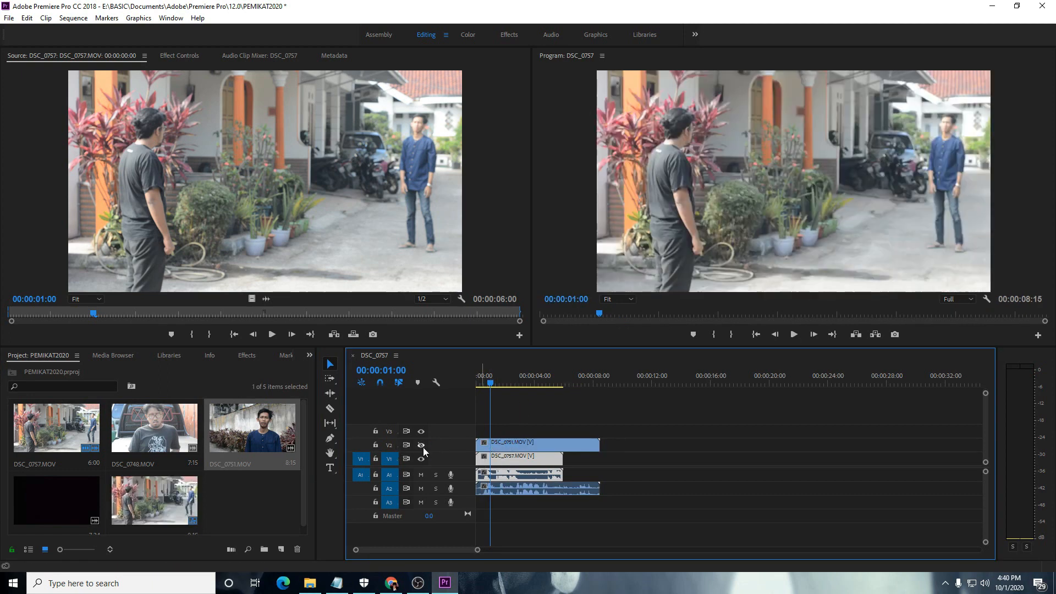
left_click(423, 447)
left_click(421, 458)
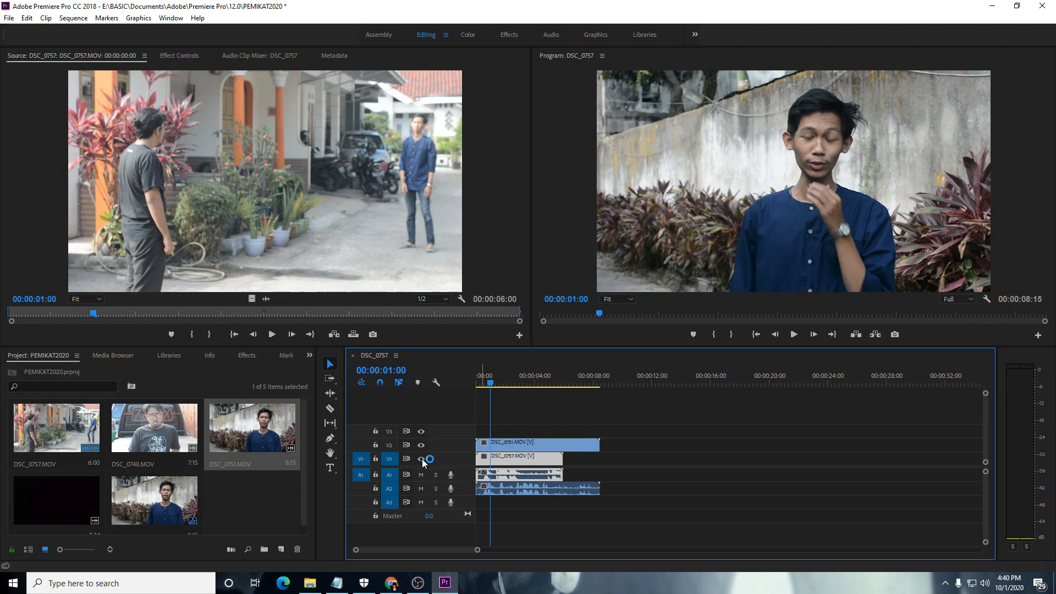
left_click(424, 446)
left_click(423, 446)
left_click(424, 446)
left_click(421, 458)
left_click(422, 444)
left_click(421, 444)
left_click(422, 445)
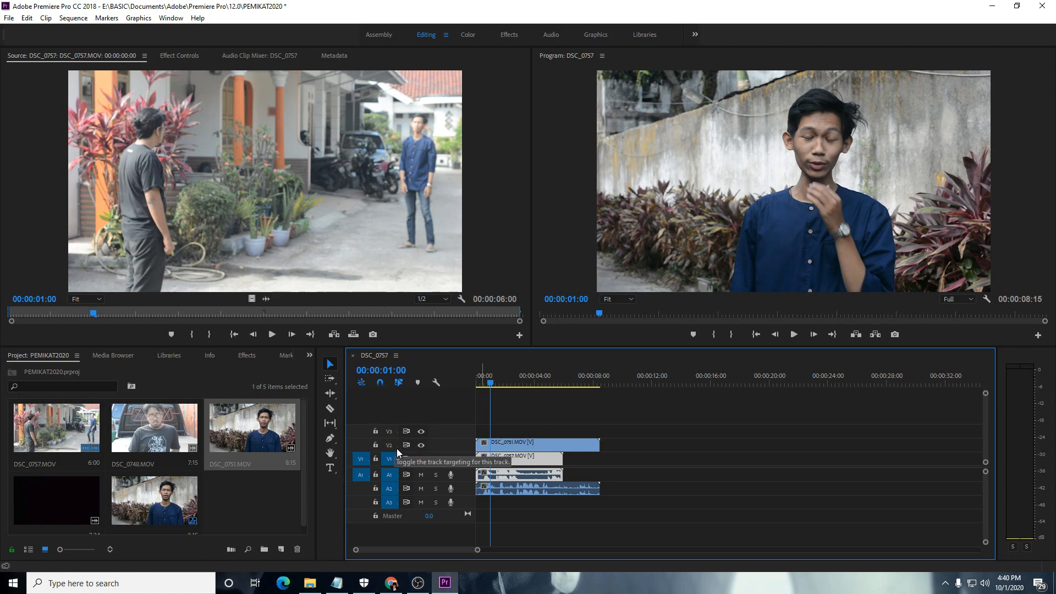
Step: Try pasting a copy of the DSC_0757 clip on track V1 after the original, and delete the copy
left_click(590, 477)
left_click(539, 464)
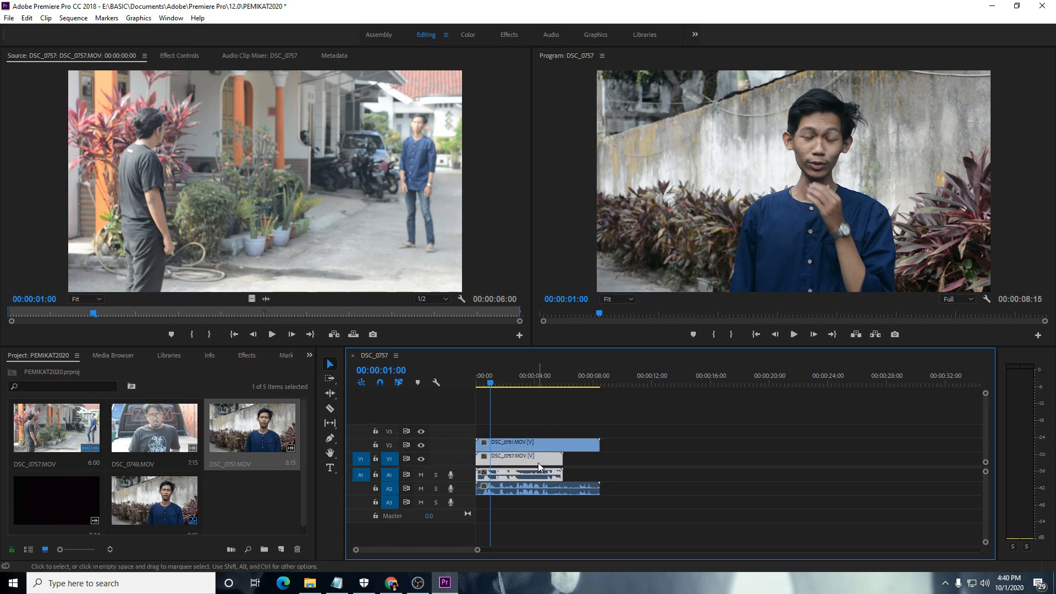
left_click(577, 383)
key("ctrl+v")
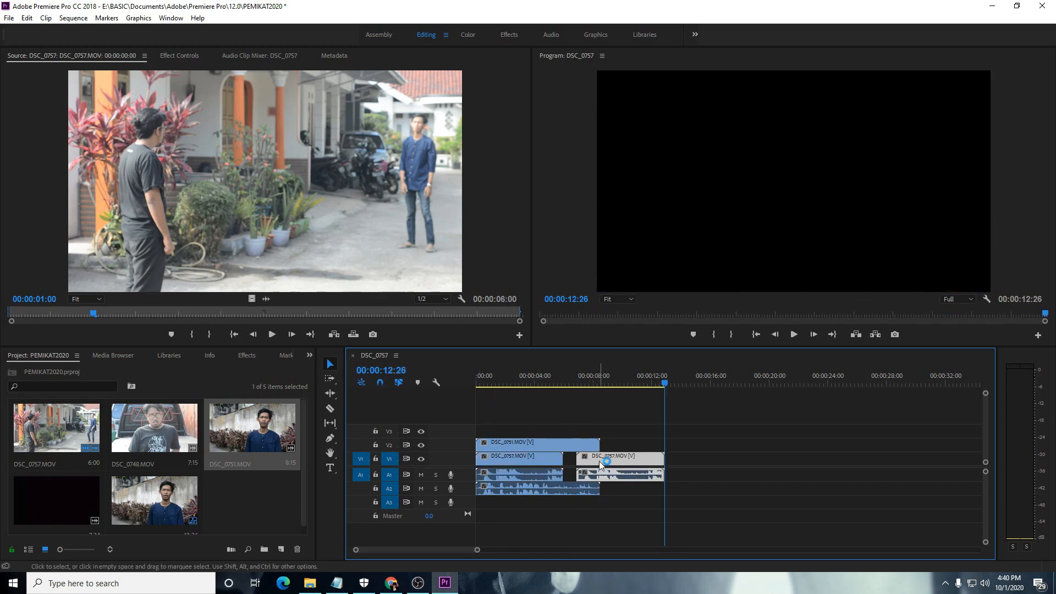
key("Delete")
Step: Target track V2 and paste the copied DSC_0757 clip there at 00:00:06:16, overwriting the end of DSC_0751
left_click(389, 445)
left_click(572, 383)
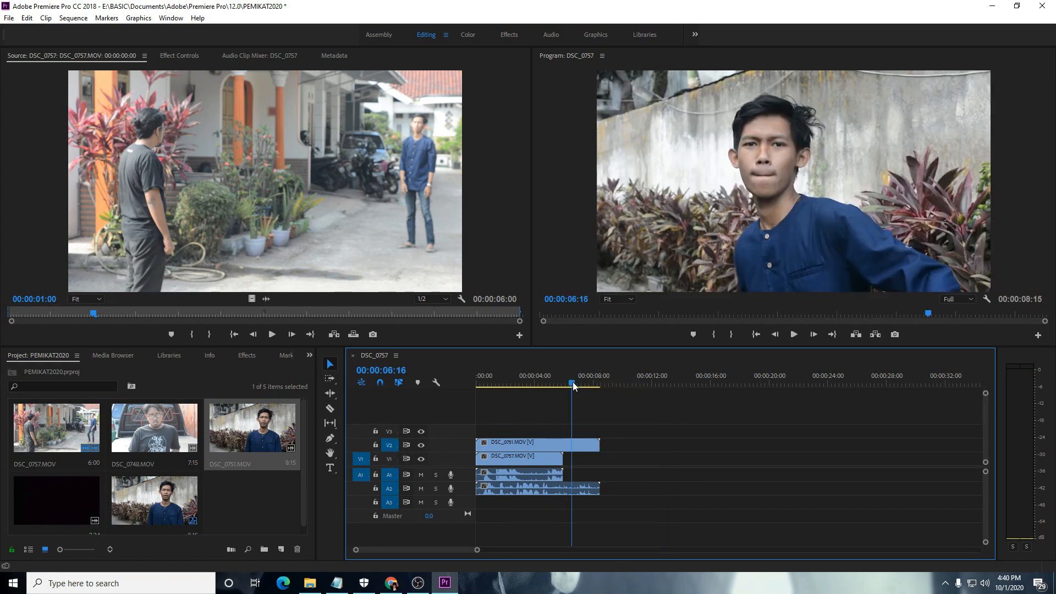
key("ctrl+v")
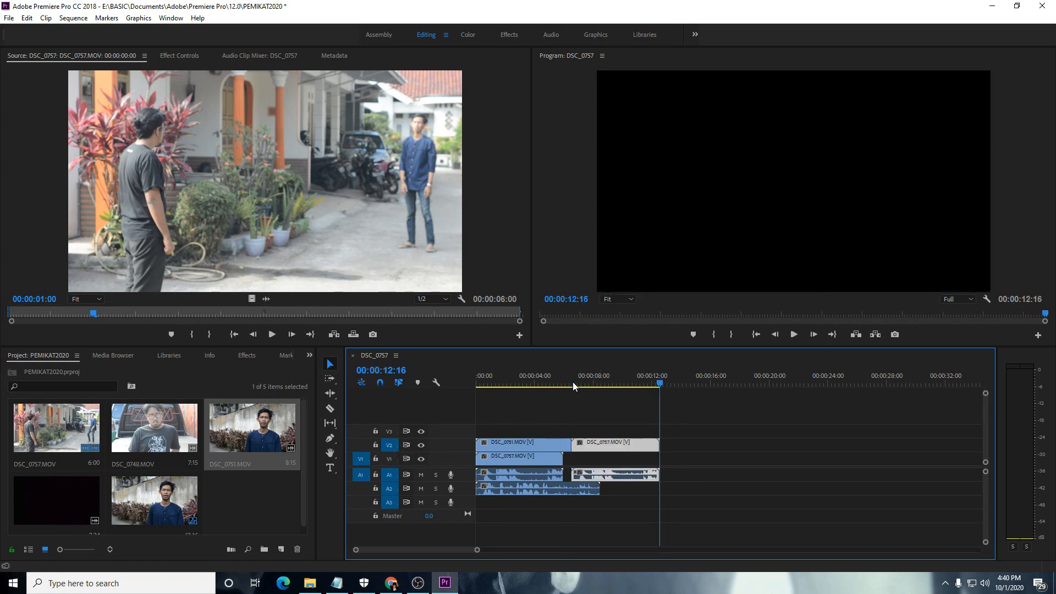
Step: Target track V1 again along with V2 and paste another DSC_0757 copy on V1 at 00:00:12:16
left_click(391, 459)
left_click(393, 446)
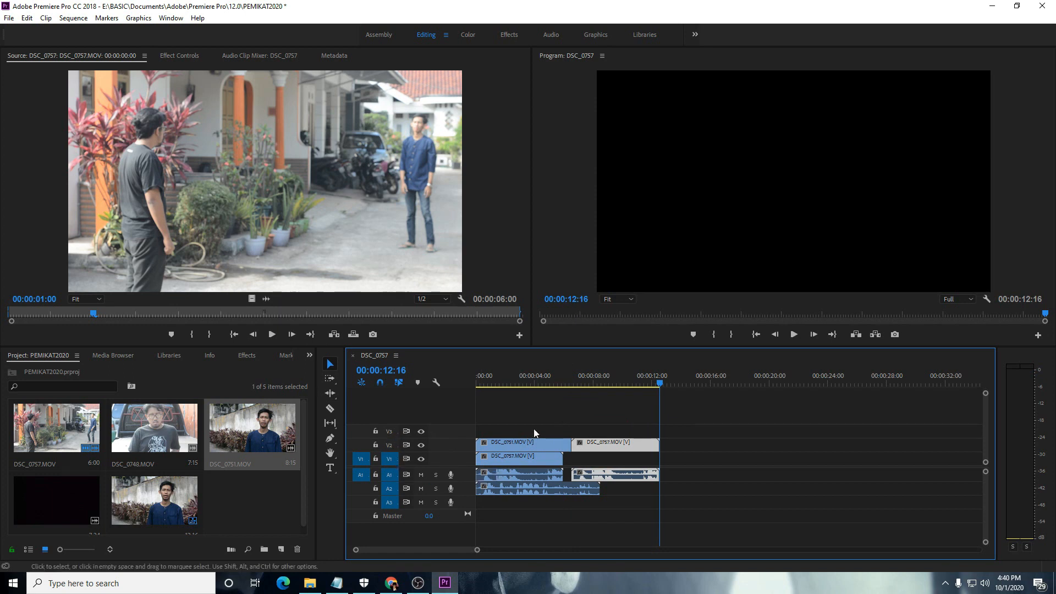
left_click(388, 447)
key("ctrl+v")
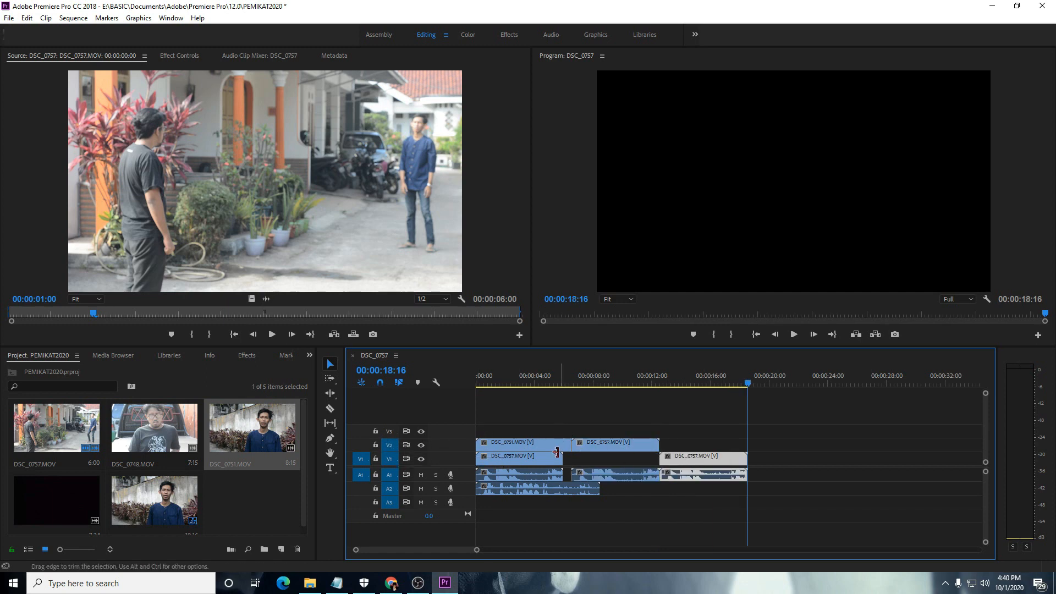
Step: Delete the pasted DSC_0757 copies from tracks V2 and V1
left_click(596, 444)
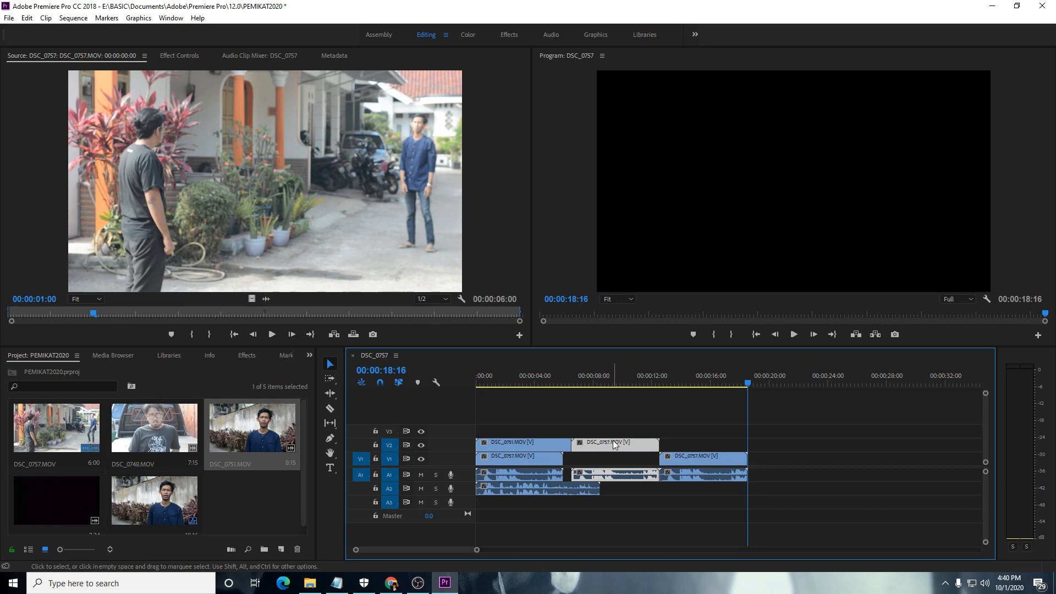
key("Delete")
left_click(691, 463)
key("Delete")
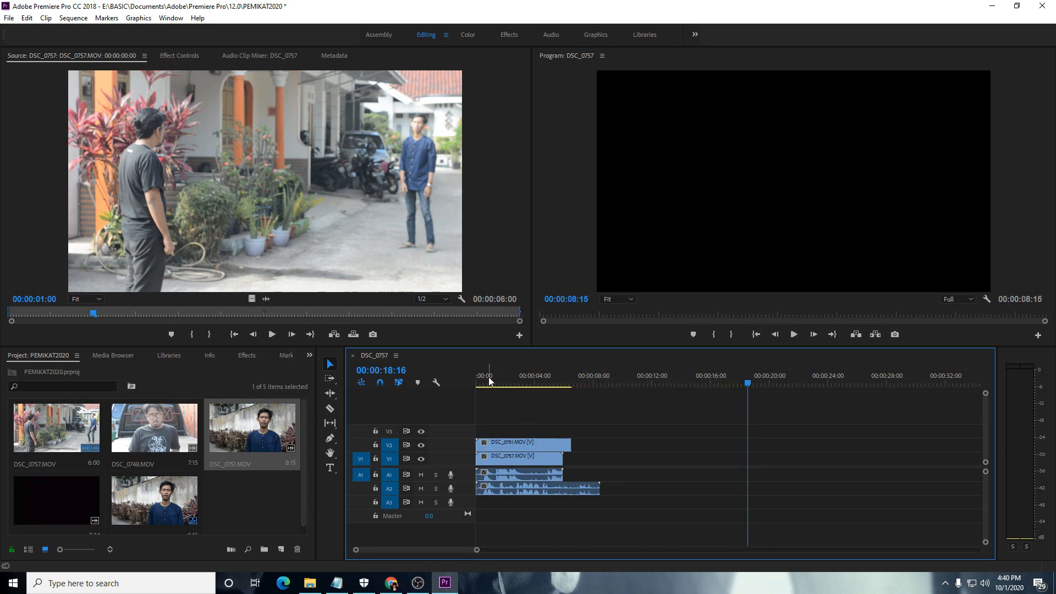
Step: Mute audio tracks A1 and A2 and play the sequence briefly from 00:00:00:19
left_click(485, 377)
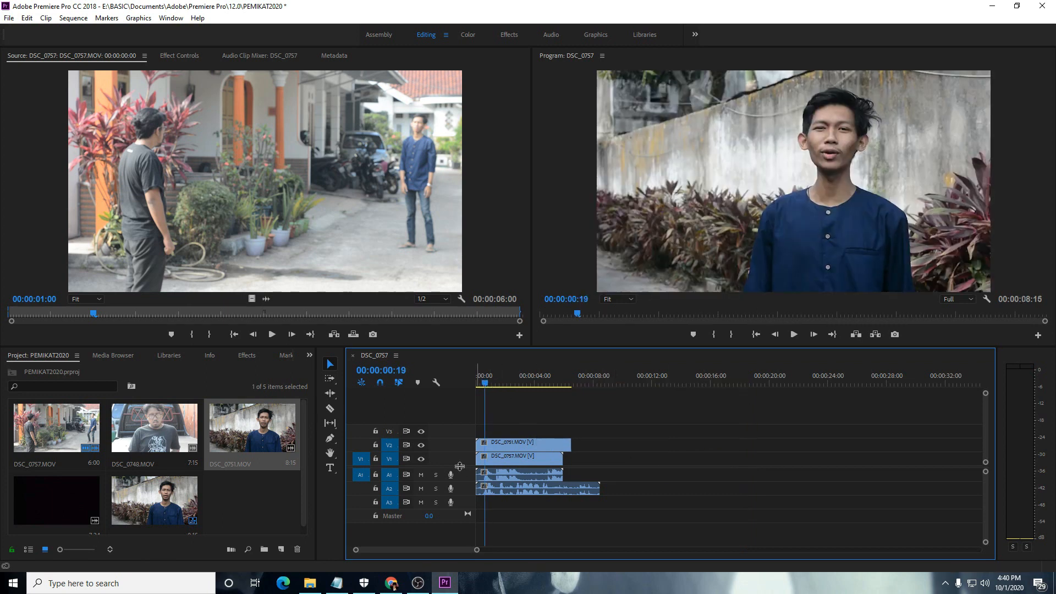
left_click(421, 474)
left_click(420, 488)
key("space")
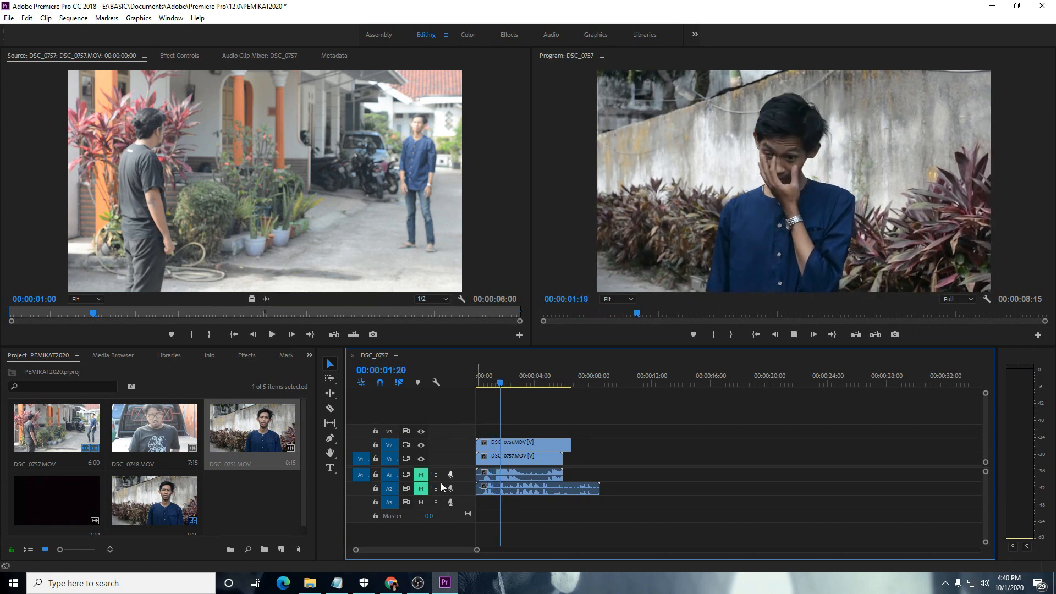
key("space")
Step: Add DSC_0748 on track V3 at the sequence start, play the sequence with audio track A2 soloed, and turn the solo off
left_click_drag(176, 441, 483, 434)
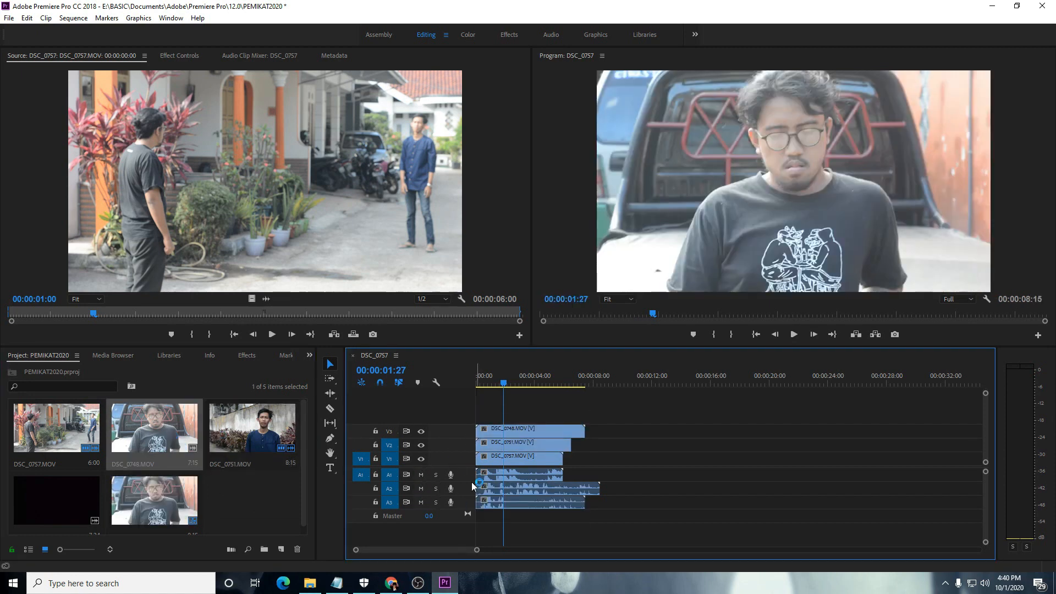
left_click(436, 488)
left_click(484, 374)
key("space")
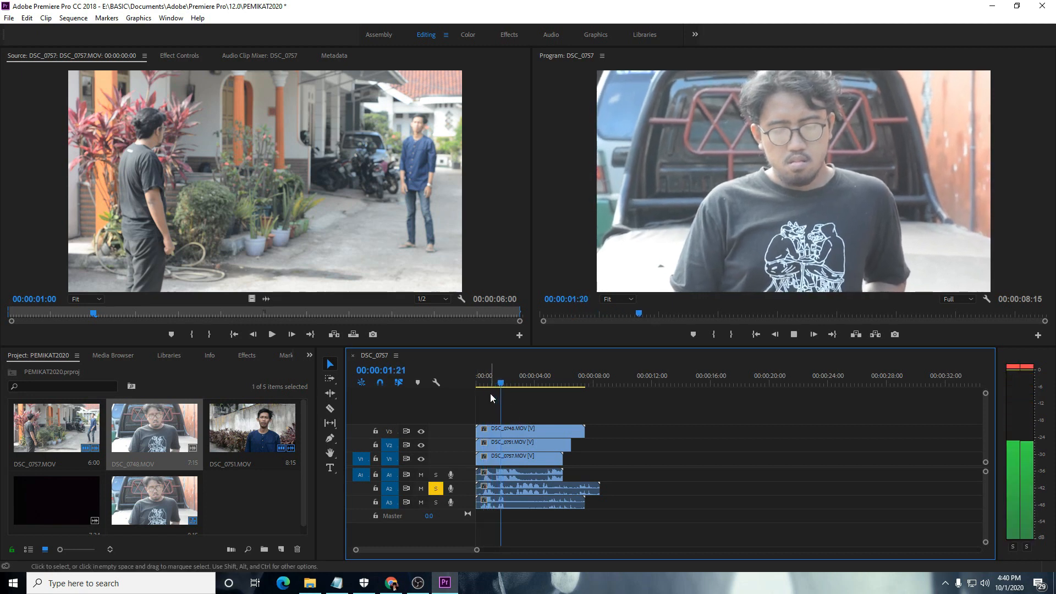
key("space")
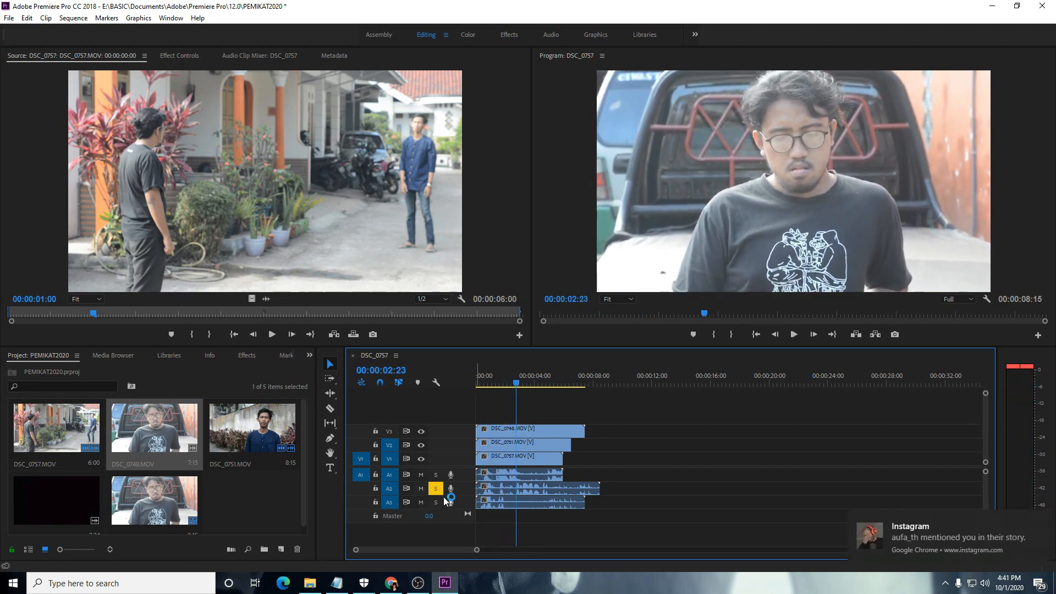
left_click(435, 488)
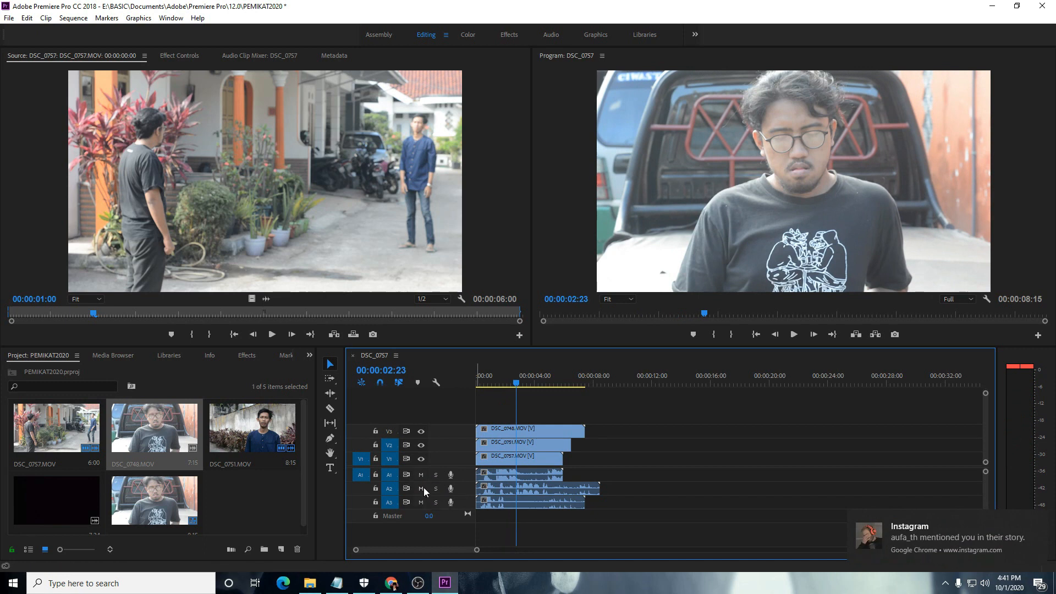
Step: Mute audio tracks A1 and A2, play the sequence briefly, and unmute both tracks
left_click_drag(420, 475, 420, 488)
key("space")
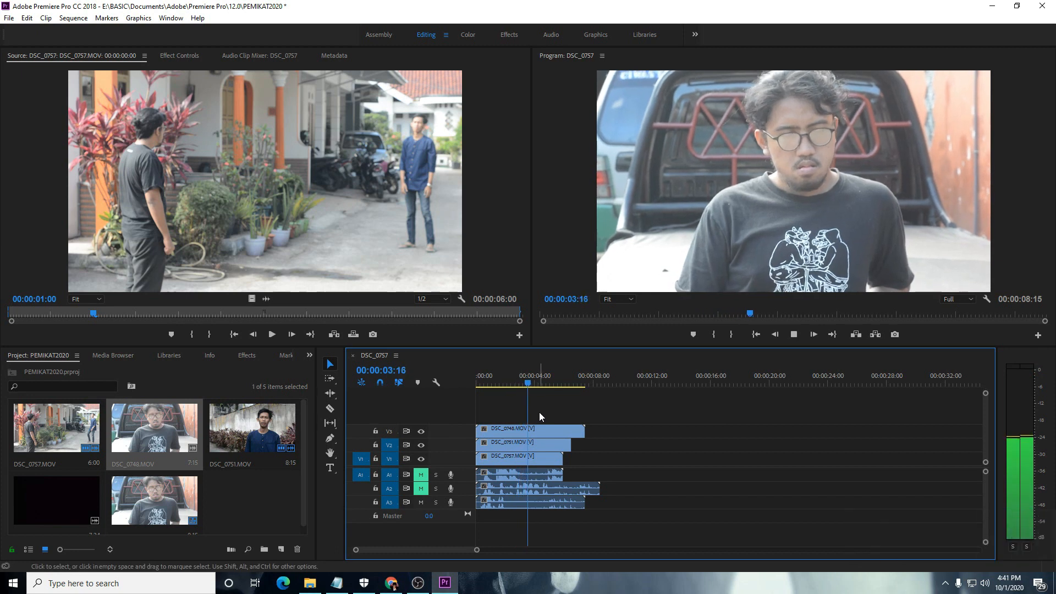
key("space")
left_click(421, 488)
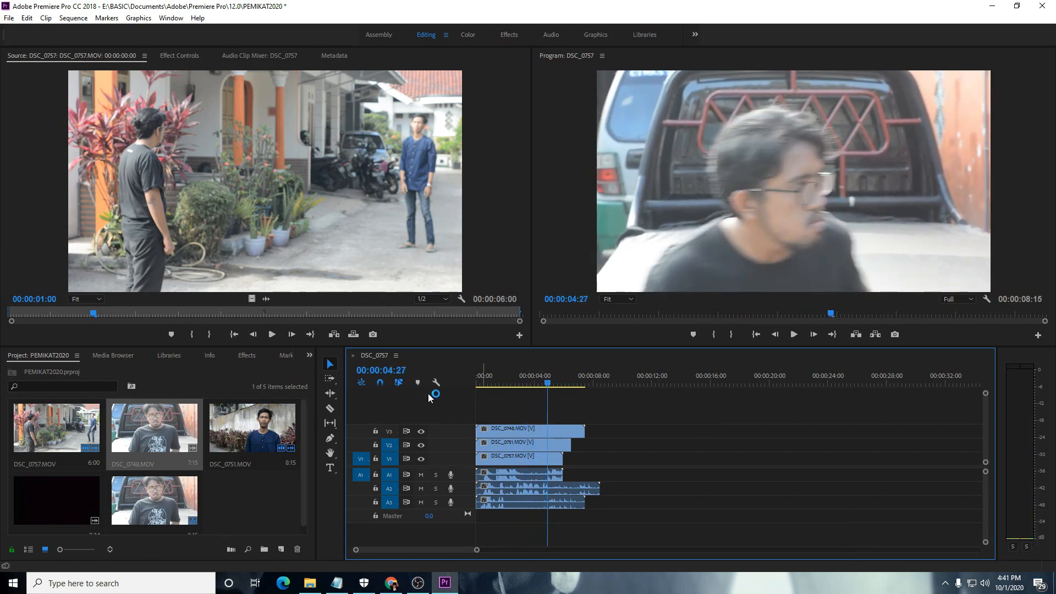
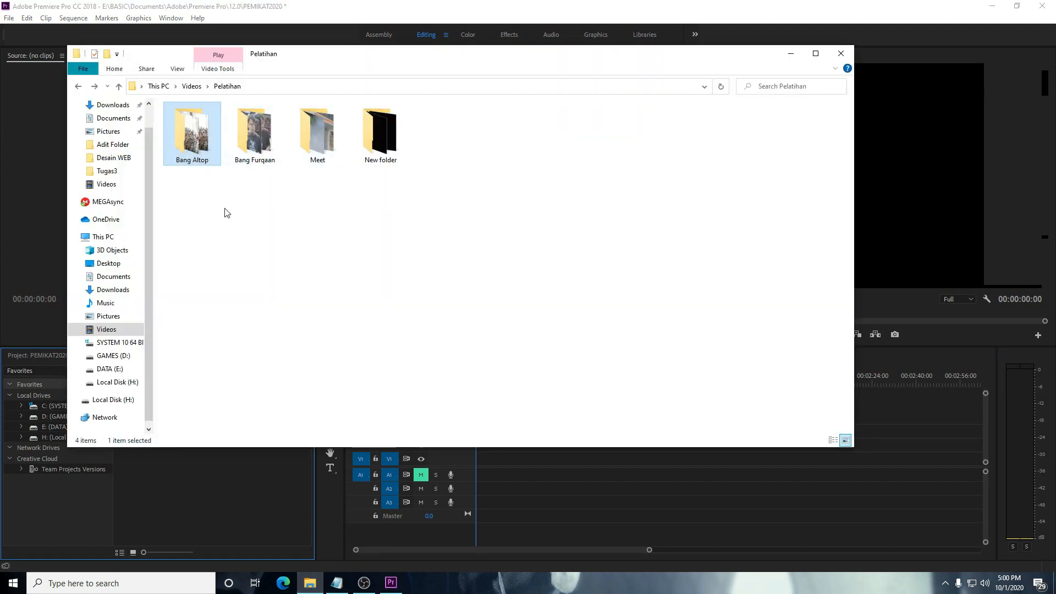
Step: Switch to File Explorer and open the Bang Altop folder inside Videos > Pelatihan
left_click(87, 87)
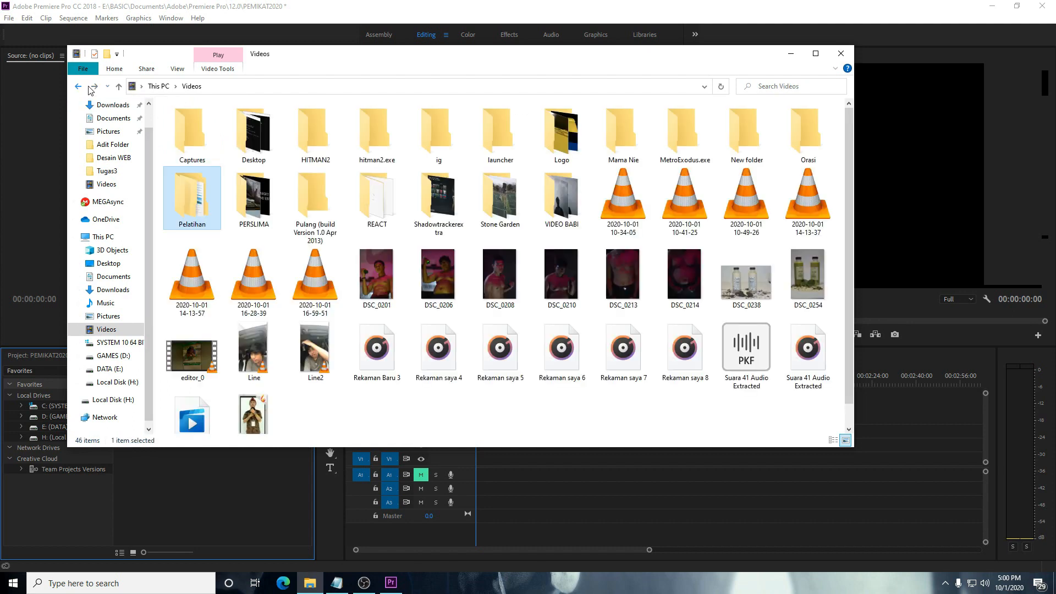
left_click(92, 86)
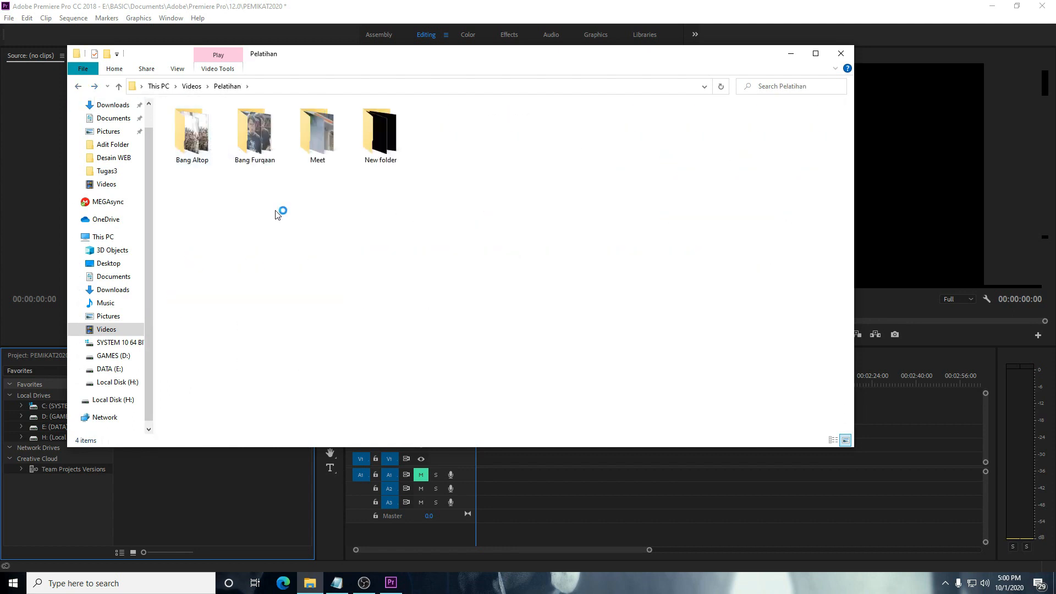
left_click(192, 135)
left_click(255, 137)
left_click(302, 145)
left_click(198, 146)
left_click(276, 200)
left_click(196, 146)
left_click(317, 134)
left_click(193, 135)
double_click(192, 135)
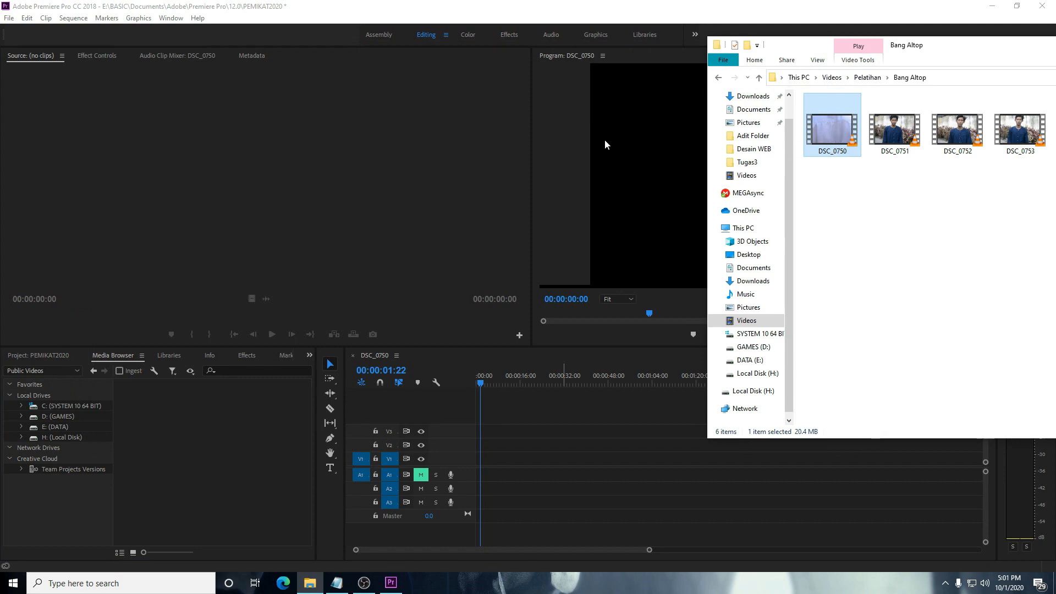
Step: Load DSC_0750 from the Bang Altop folder into the Source monitor and play it back
left_click_drag(605, 145, 238, 160)
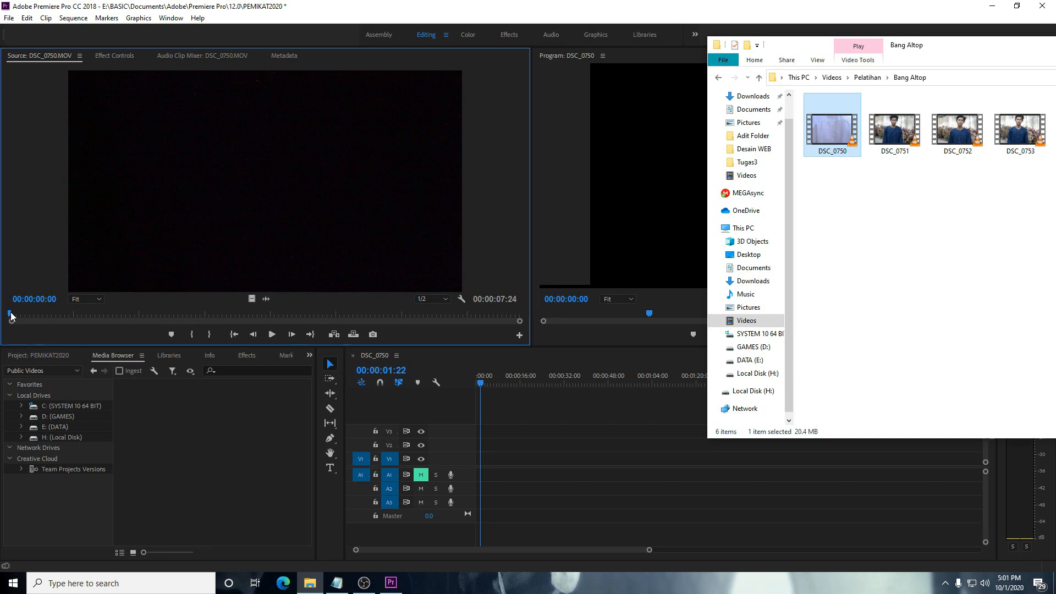
left_click(272, 334)
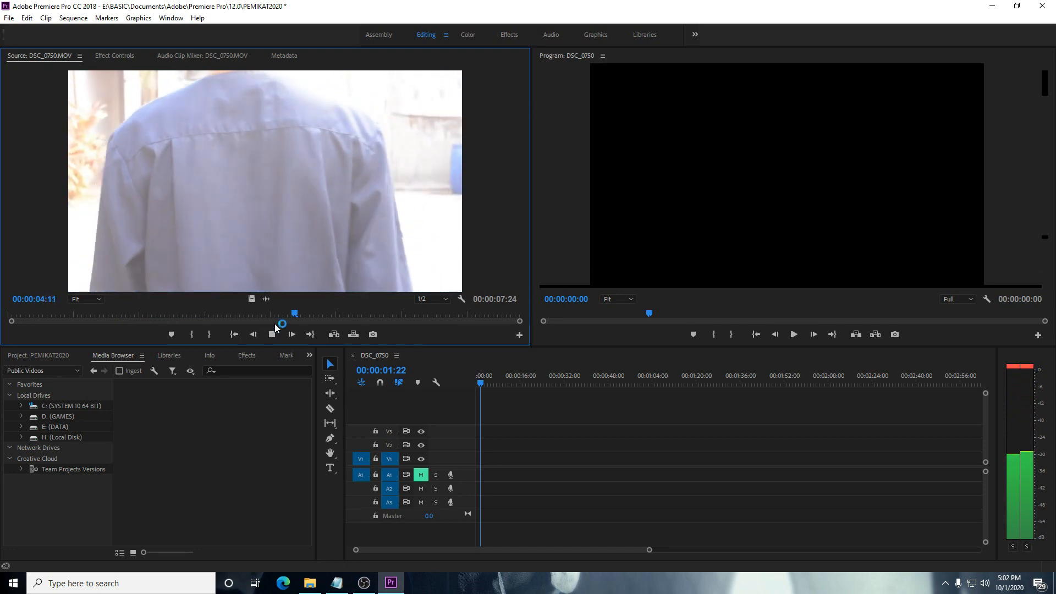
key("space")
Step: Mark an In point at 00:00:02:24 on DSC_0750 and place only its video on track V1 at the sequence start
left_click_drag(378, 314, 193, 323)
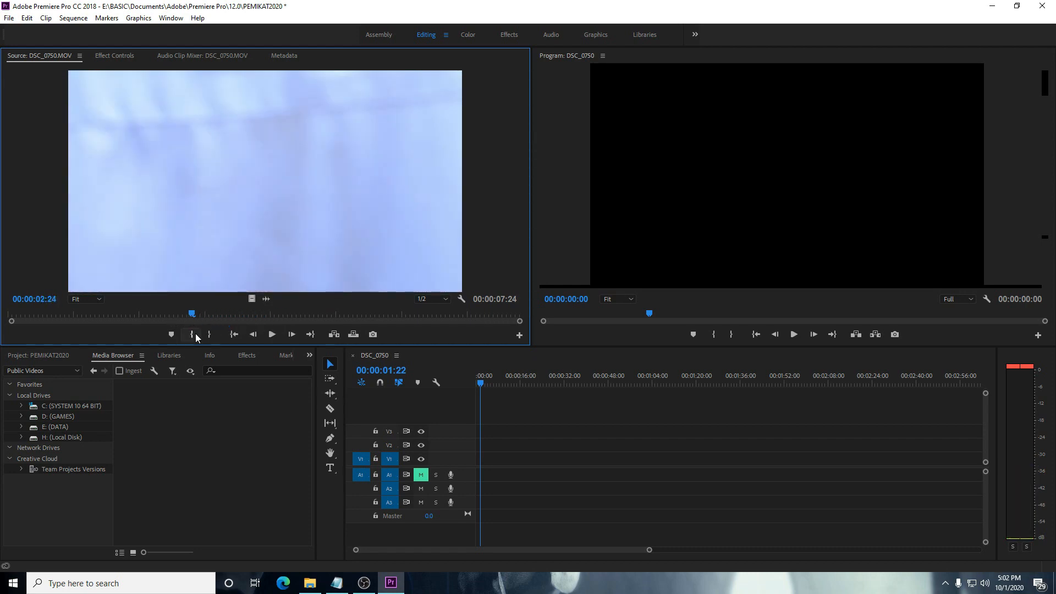
left_click(196, 334)
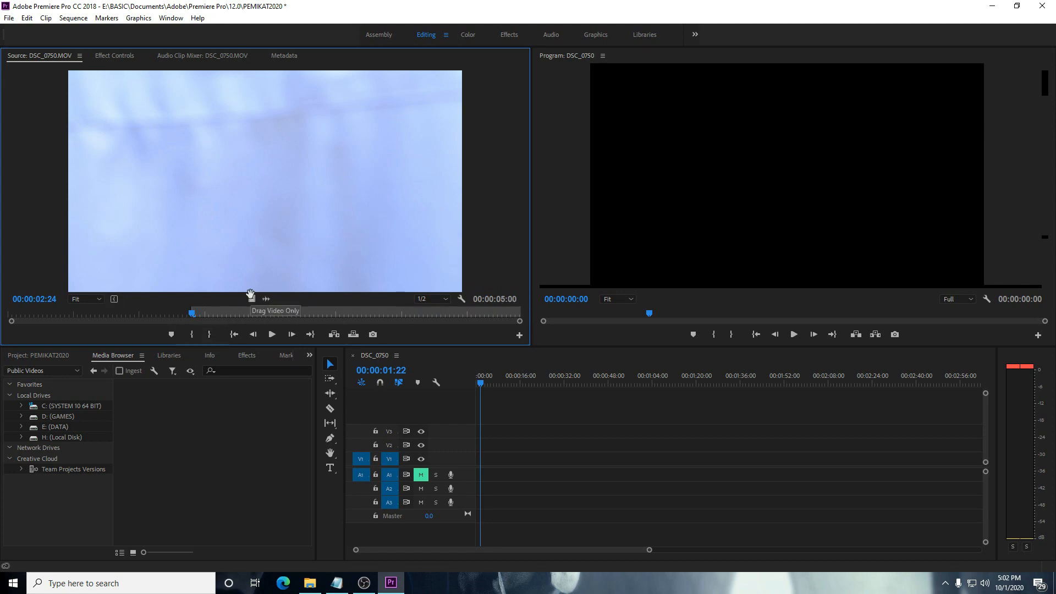
left_click_drag(250, 294, 477, 457)
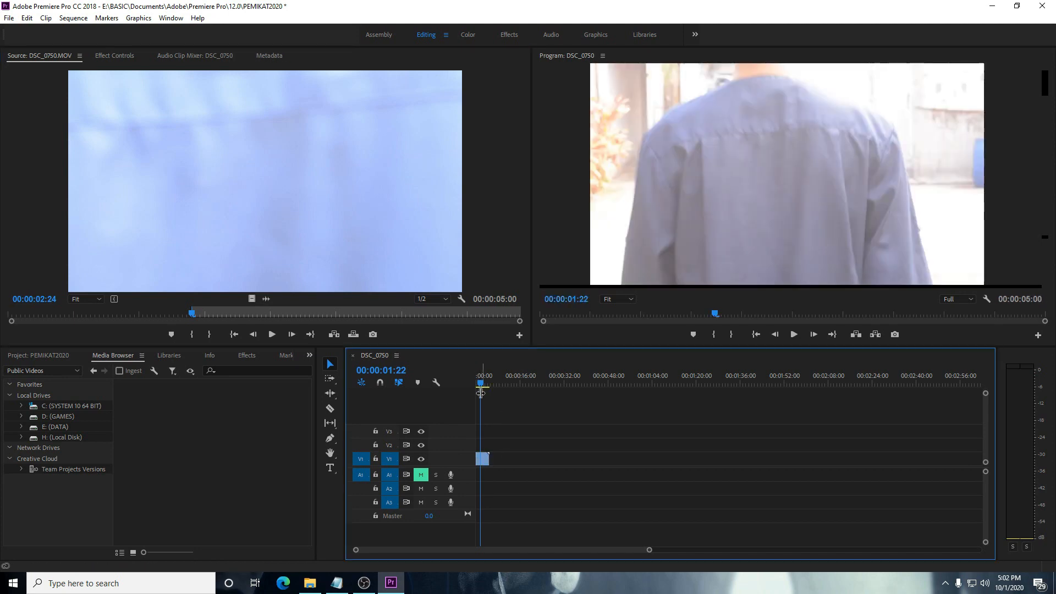
Step: Return the playhead to 00:00:00:00 and delete the video-only DSC_0750 clip from track V1
left_click(478, 383)
left_click(484, 458)
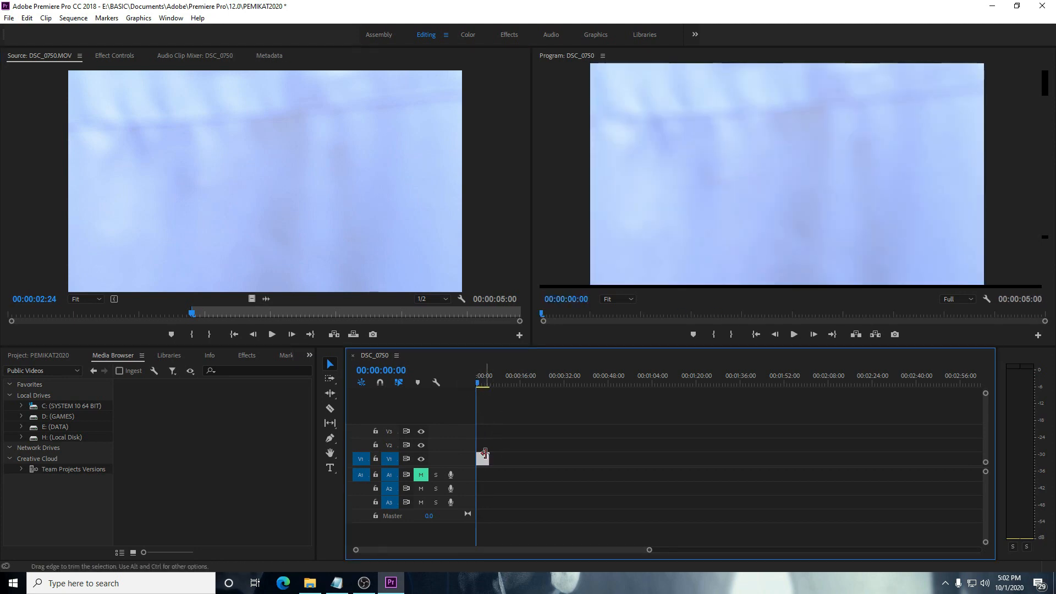
key("Delete")
Step: Add DSC_0750 from the Bang Altop folder with its audio on tracks V1 and A1 at the sequence start
left_click(310, 583)
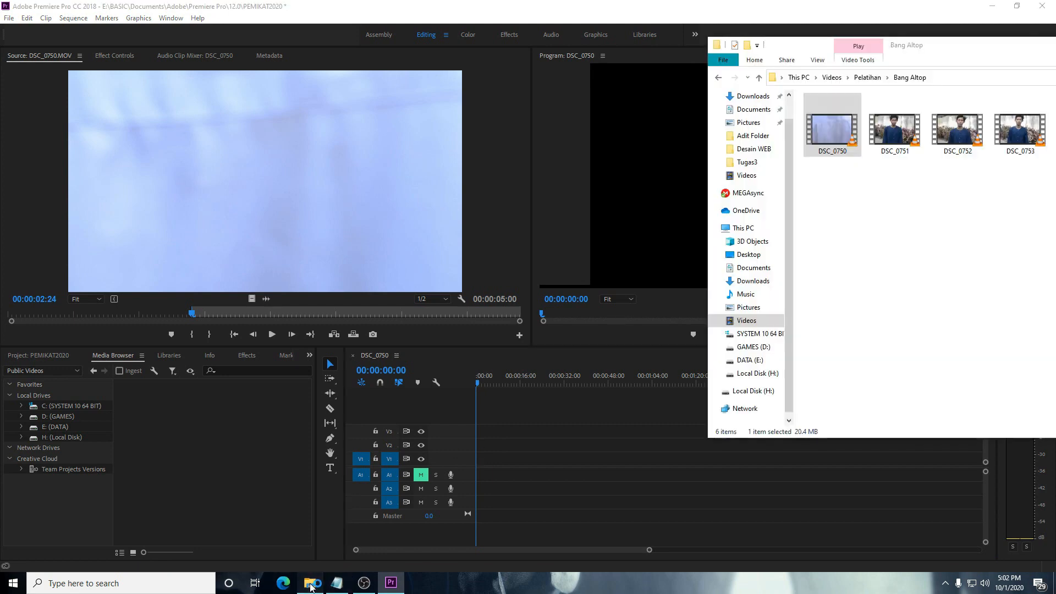
left_click_drag(832, 135, 478, 460)
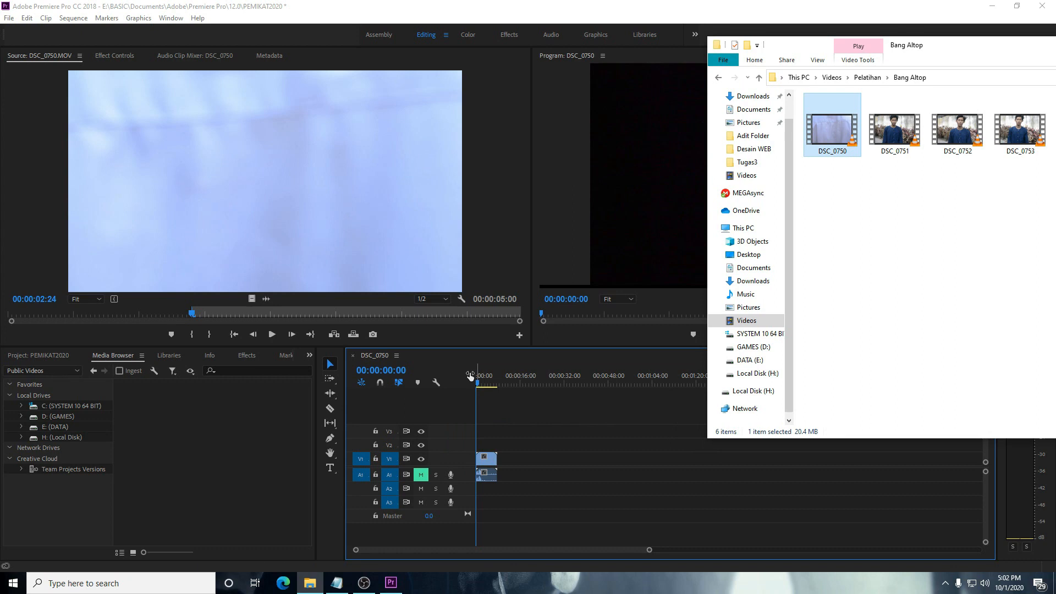
mouse_move(477, 381)
left_mouse_down()
mouse_move(488, 389)
mouse_move(477, 385)
left_mouse_up()
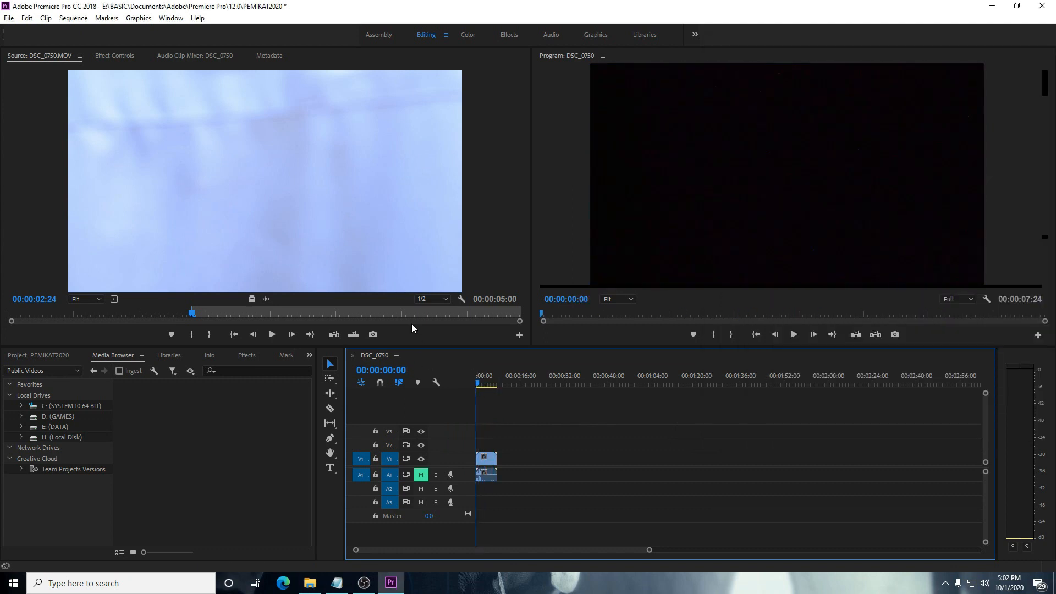
left_click(439, 333)
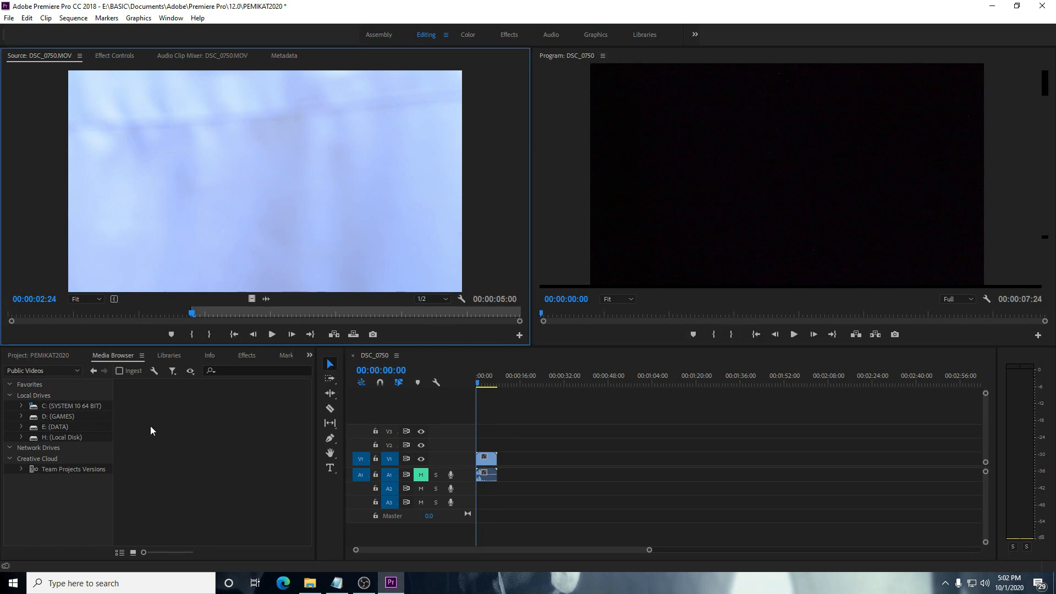
Step: Shift the DSC_0750 clip to the right on V1 and bring it back to the sequence start with Track Select Forward
left_click(330, 378)
left_click(330, 364)
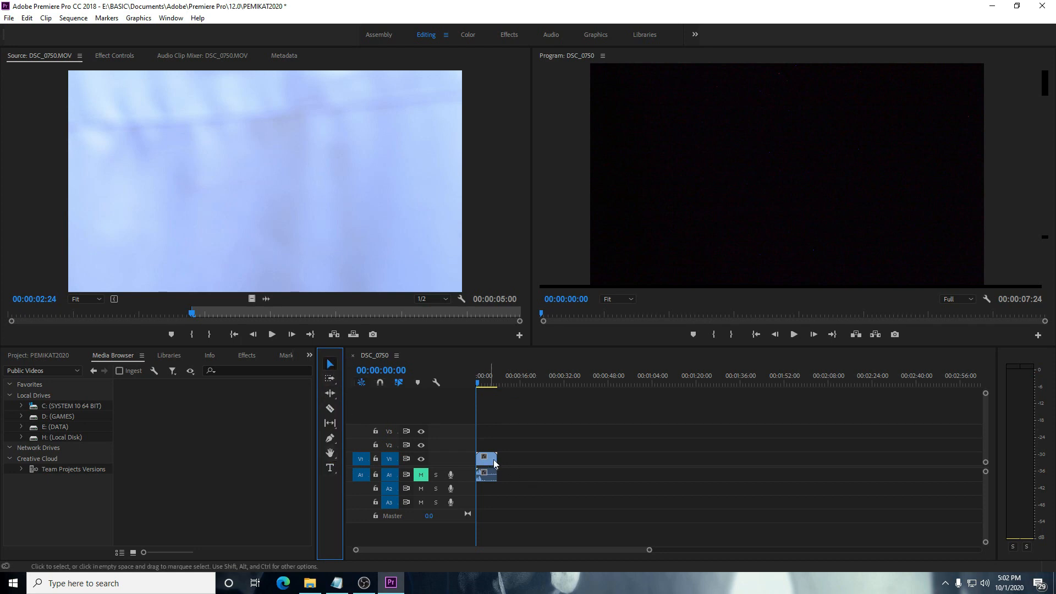
left_click_drag(494, 463, 513, 463)
left_click(332, 382)
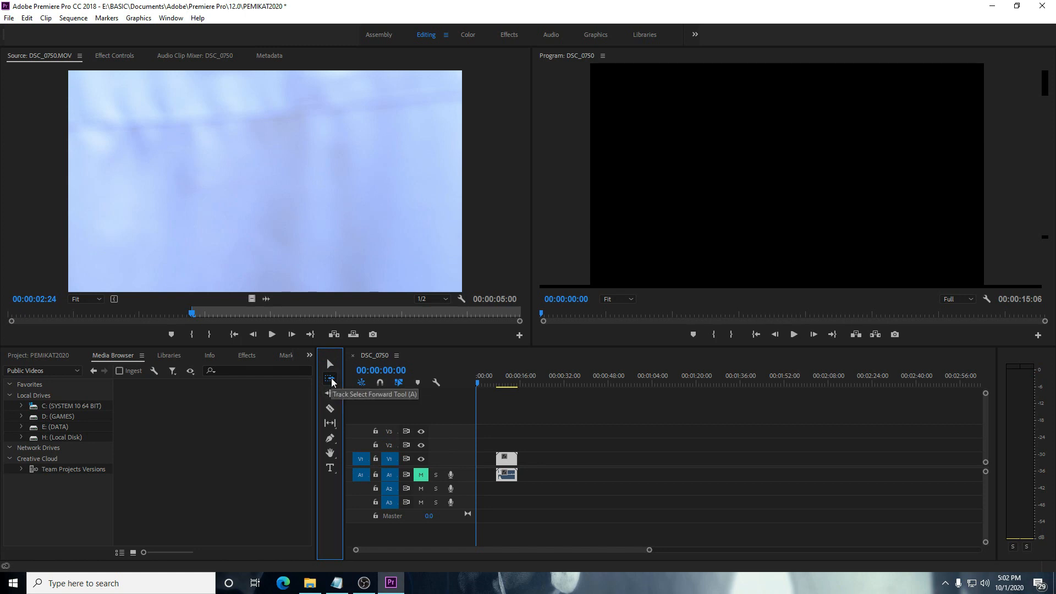
mouse_move(507, 464)
left_mouse_down()
mouse_move(579, 464)
mouse_move(489, 464)
left_mouse_up()
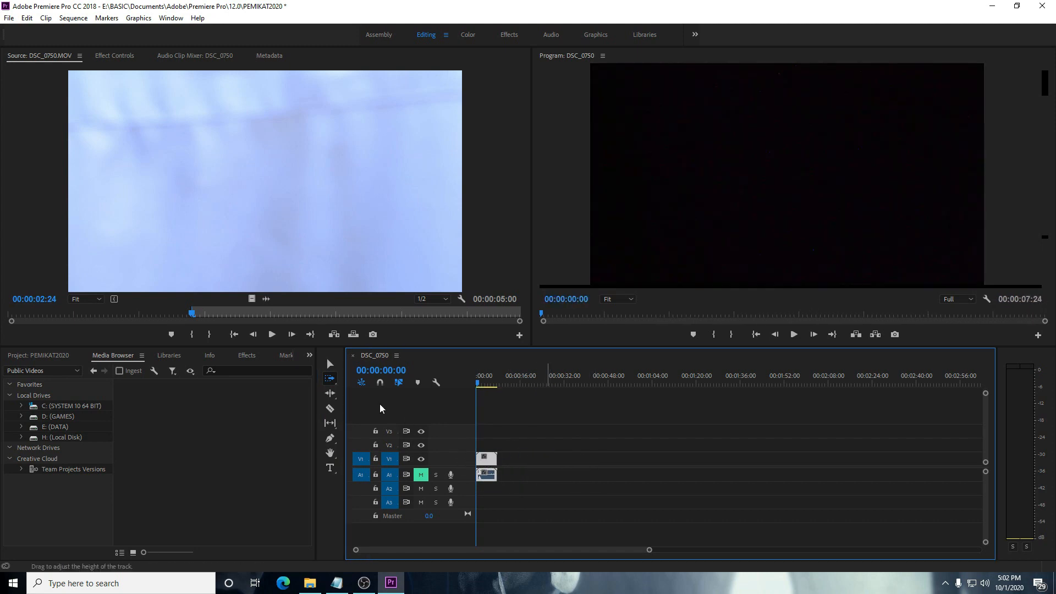
Step: Try extending the end of DSC_0750 with Ripple Edit, and split the clip near its middle with the Razor tool
left_click(330, 394)
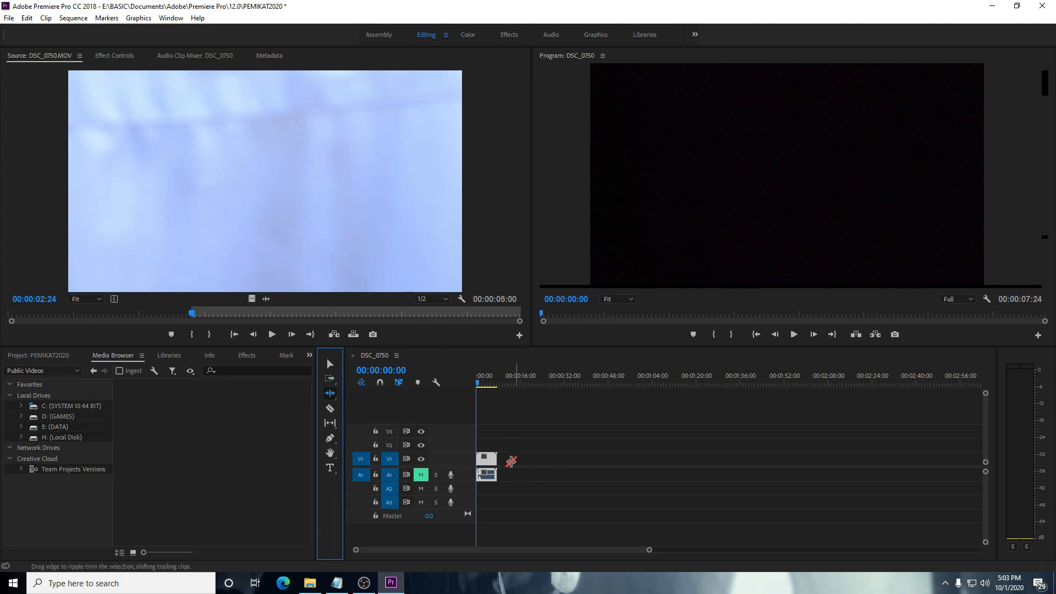
left_click_drag(495, 458, 535, 460)
left_click(334, 410)
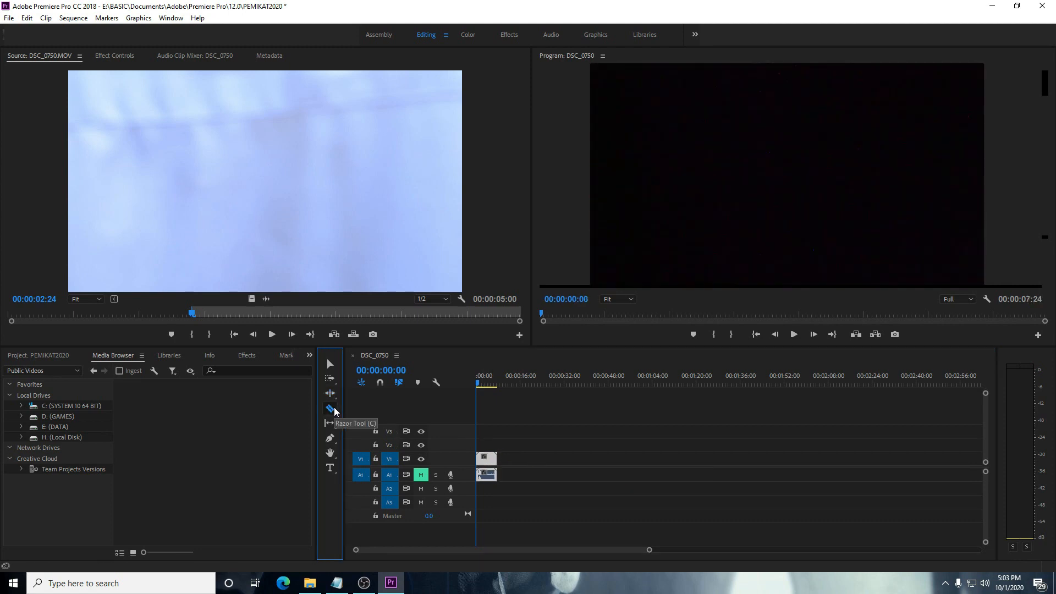
left_click(488, 459)
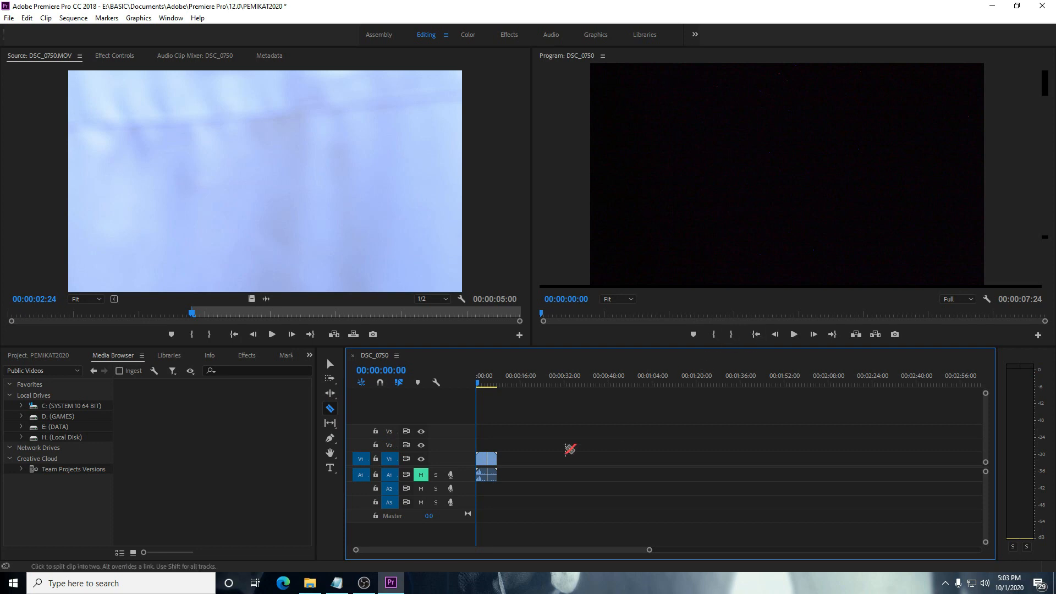
Step: Trim the end of the second DSC_0750 piece slightly with the Selection tool
left_click(330, 364)
left_click(494, 463)
mouse_move(493, 463)
left_mouse_down()
mouse_move(529, 464)
mouse_move(497, 463)
left_mouse_up()
left_click(496, 460)
key("Delete")
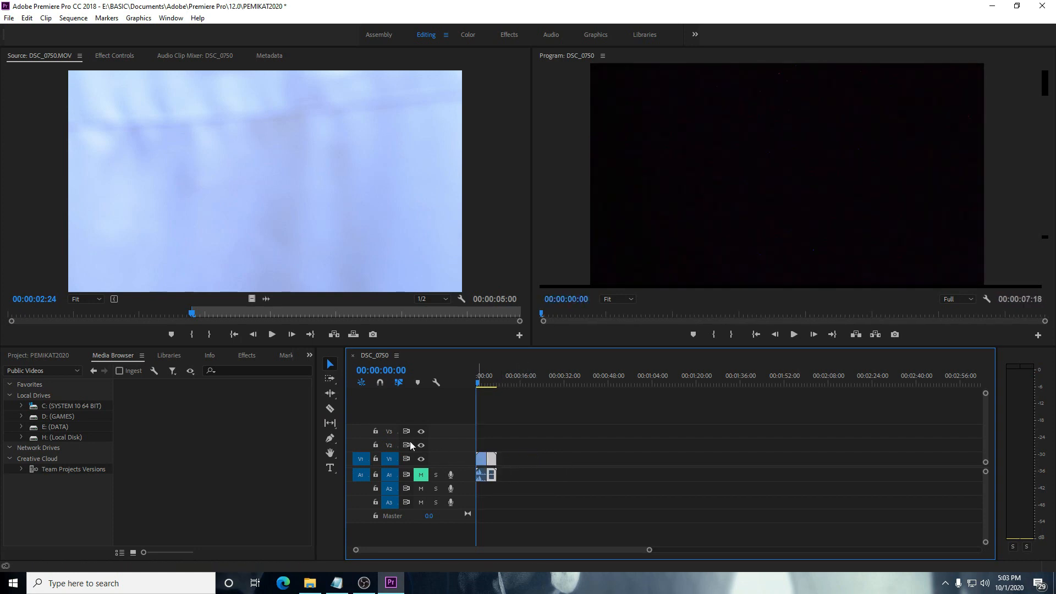
Step: Try slipping the media inside the two DSC_0750 pieces on V1 with the Slip tool
left_click(330, 422)
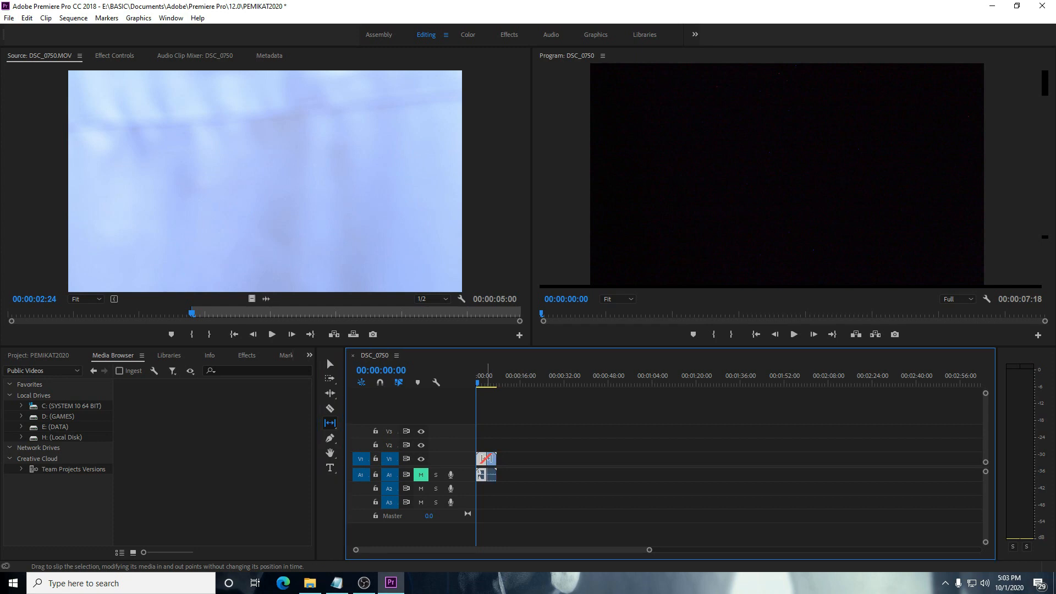
left_click(490, 460)
mouse_move(487, 460)
left_mouse_down()
mouse_move(445, 462)
mouse_move(498, 465)
mouse_move(490, 459)
left_mouse_up()
left_click_drag(486, 458, 479, 458)
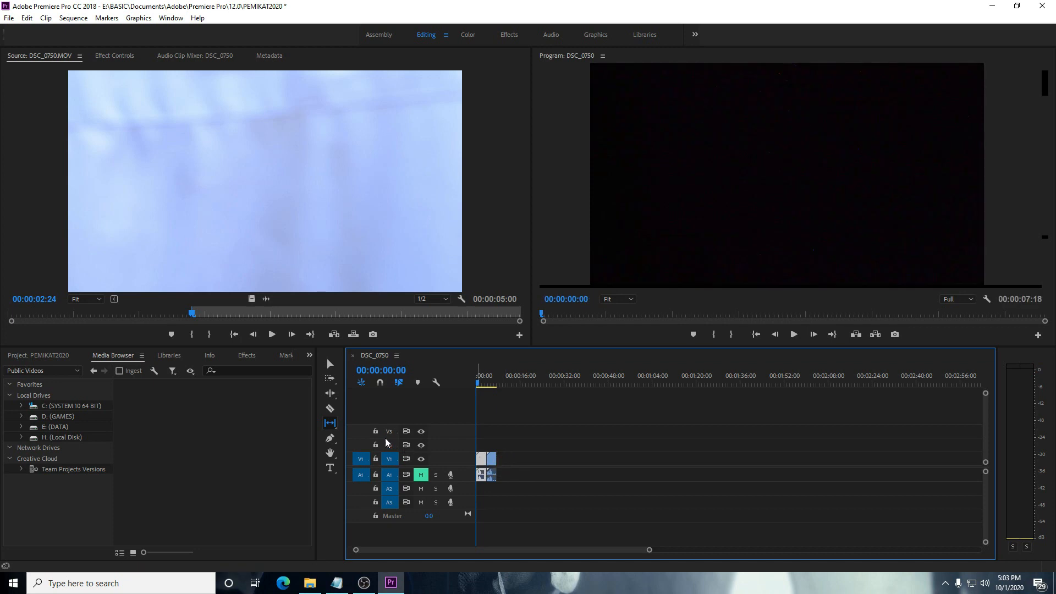
Step: Move the second DSC_0750 piece away from the first on V1 and extend its start back to about 00:00:07:00
left_click(330, 395)
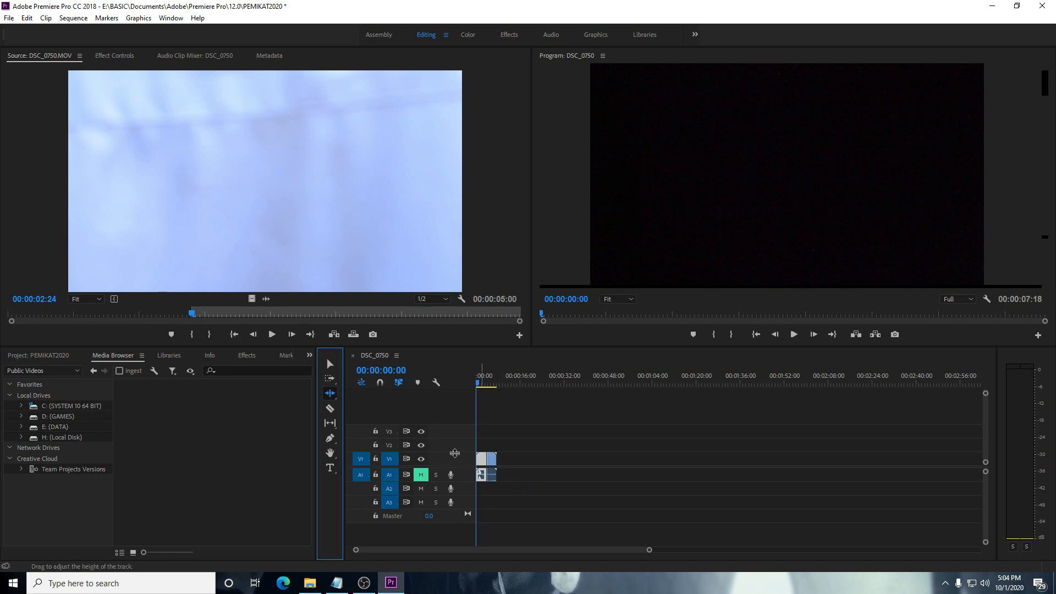
key("v")
left_click_drag(490, 461, 574, 474)
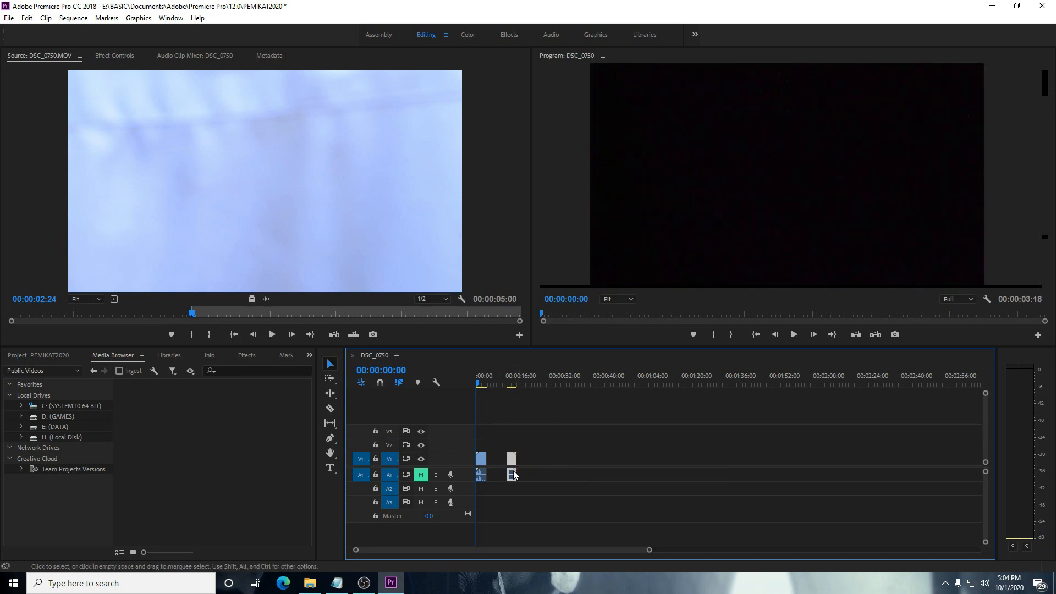
left_click_drag(508, 462, 472, 461)
left_click(330, 423)
left_click(516, 458)
Step: Try drawing a four-point red shape over the frame with the Pen tool, and undo it
left_click(330, 438)
left_click(718, 235)
left_click(726, 200)
left_click(762, 204)
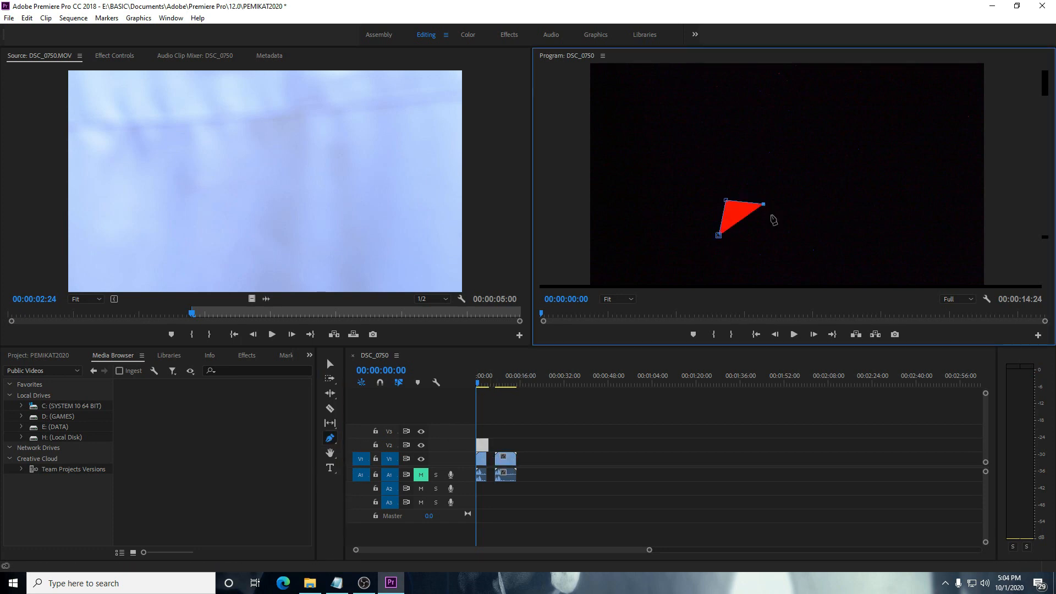
left_click(782, 247)
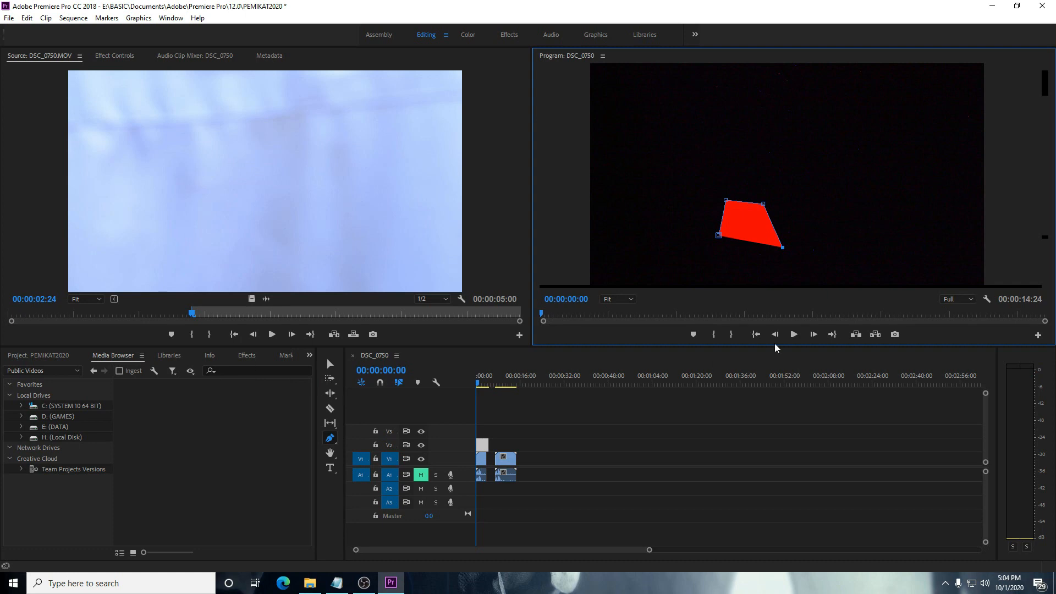
key("ctrl+z")
key("ctrl+z")
key("ctrl+z")
key("ctrl+z")
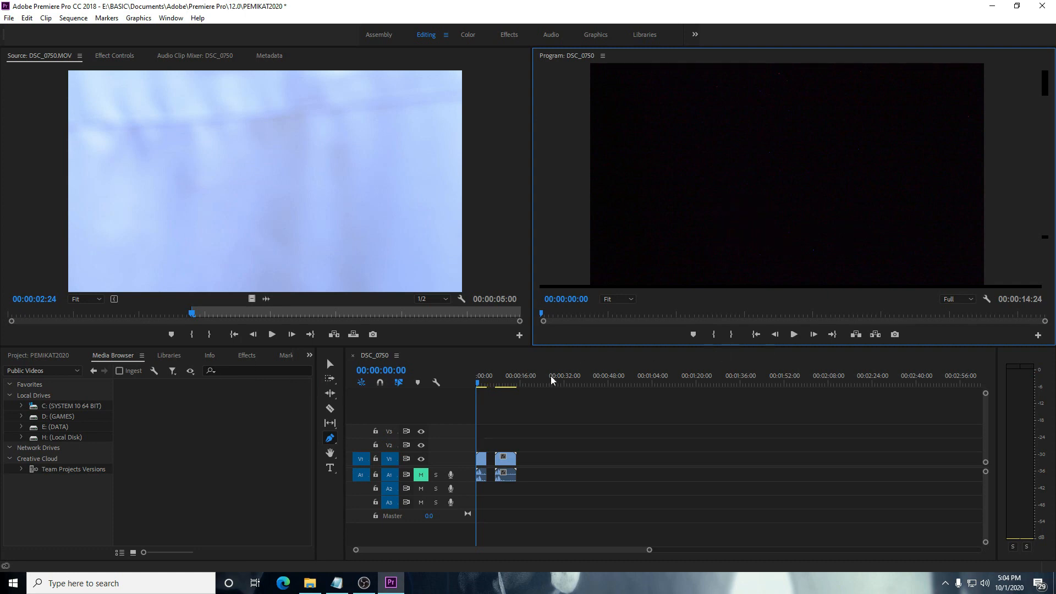
Step: Draw a four-sided red shape near the centre of the frame with the Pen tool and switch to the Hand tool
left_click(330, 452)
left_click(330, 438)
left_click(718, 192)
left_click(776, 177)
left_click(767, 219)
left_click(330, 452)
left_click(782, 181)
Step: Play the sequence under the red shape and return the playhead to the sequence start
left_click(482, 385)
key("space")
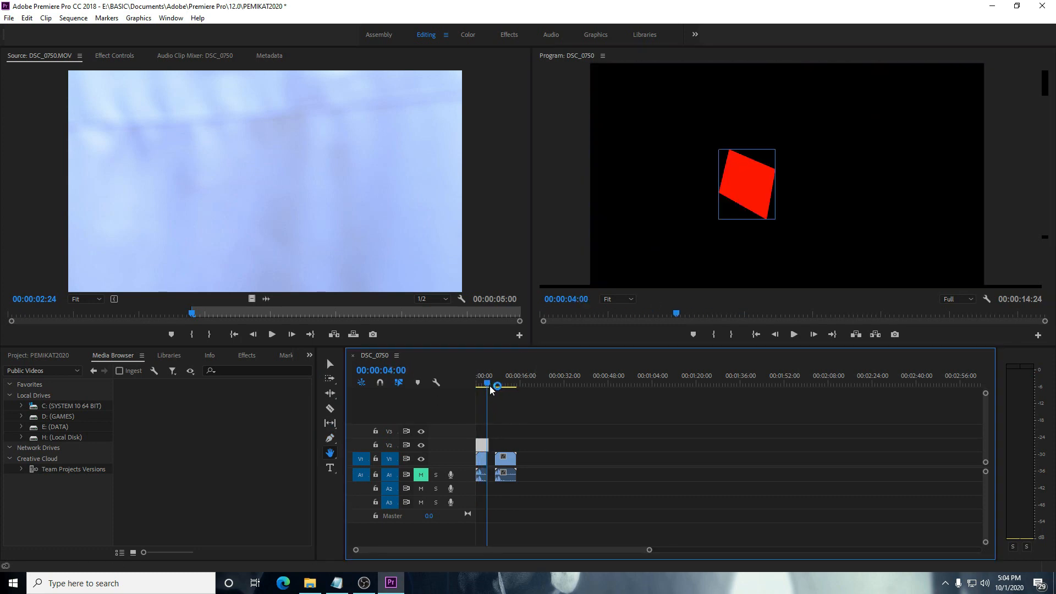
left_click(756, 198)
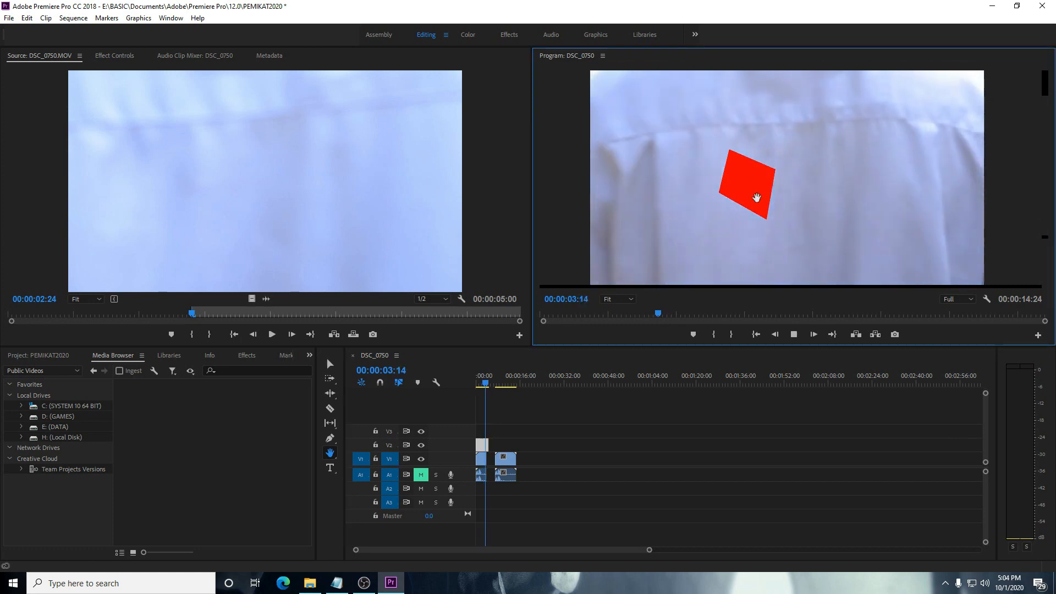
key("space")
left_click_drag(488, 383, 470, 383)
Step: Move the playhead to 00:00:01:18 and add the text "asdasd" beside the red shape with the Type tool
left_click(333, 448)
left_click(330, 469)
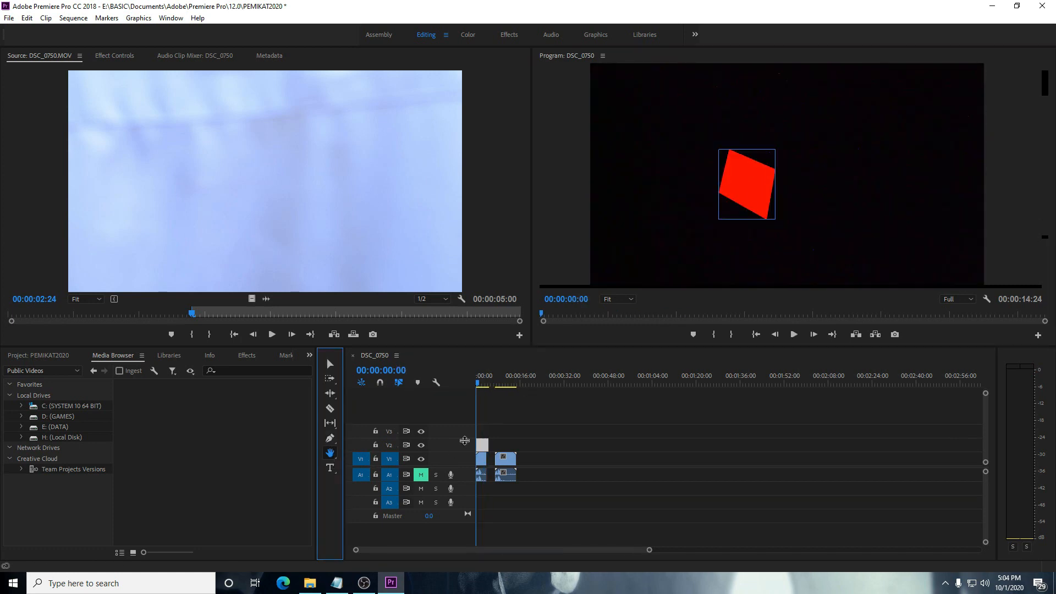
left_click(485, 385)
left_click(480, 383)
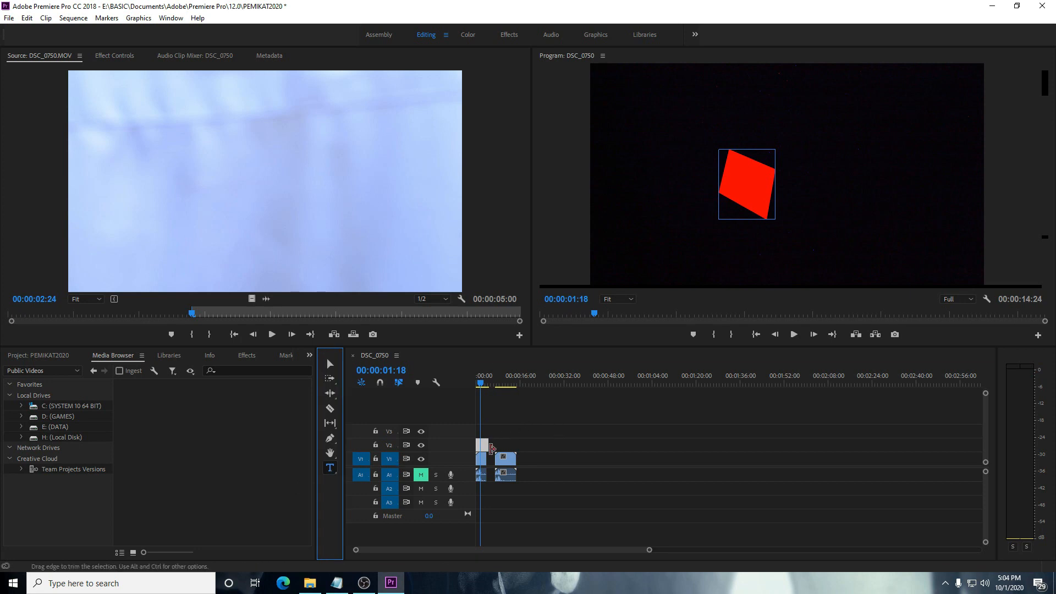
left_click(642, 212)
type("asdasdad")
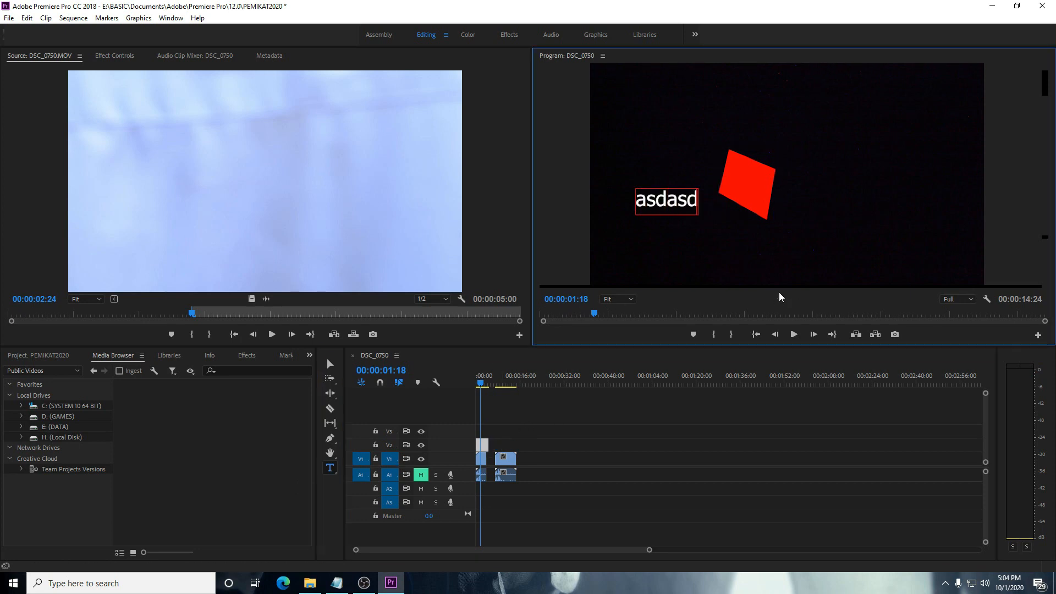
Step: Undo the "asdasd" text and the last point drawn on the red shape
key("ctrl+z")
key("ctrl+z")
key("ctrl+z")
key("ctrl+z")
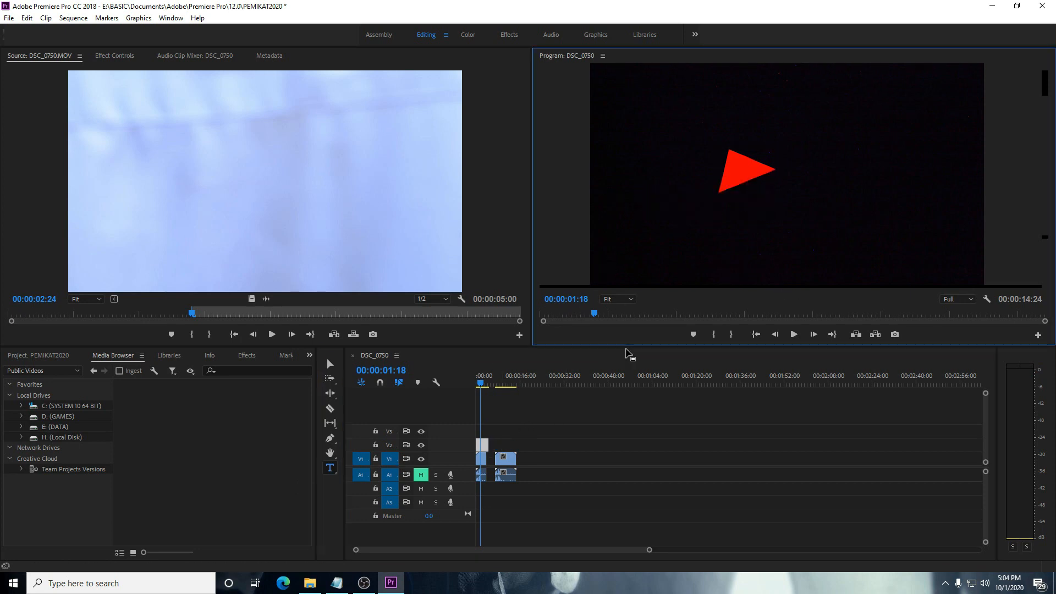
Step: Return the playhead to the sequence start and delete the V2 graphic and all V1 clips with their audio from the timeline
left_click_drag(495, 384, 471, 391)
left_click(486, 445)
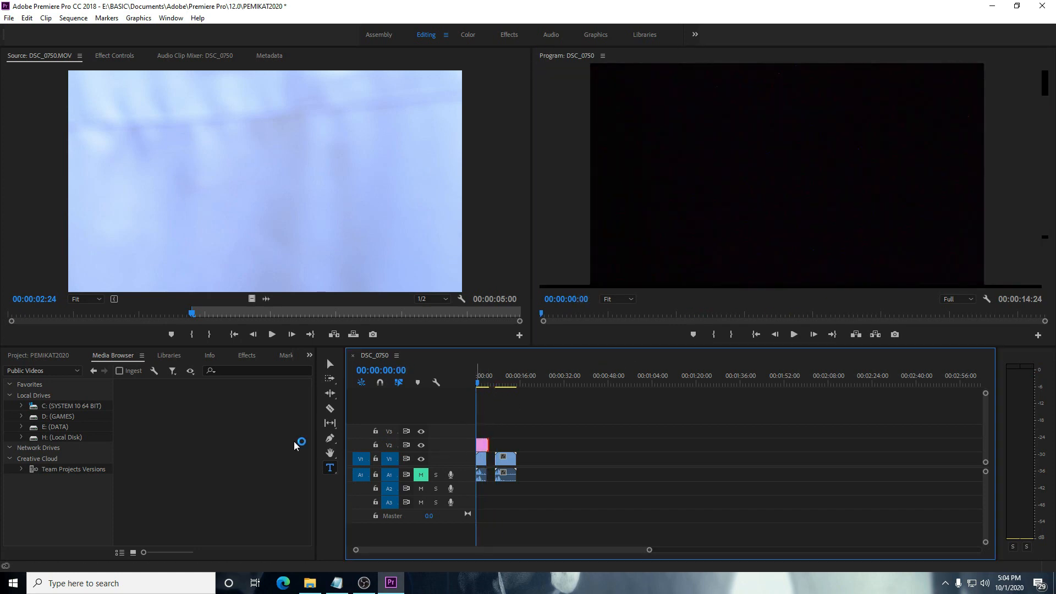
left_click(481, 445)
left_click(483, 461)
key("Delete")
left_click(483, 446)
key("Delete")
left_click(505, 460)
key("Delete")
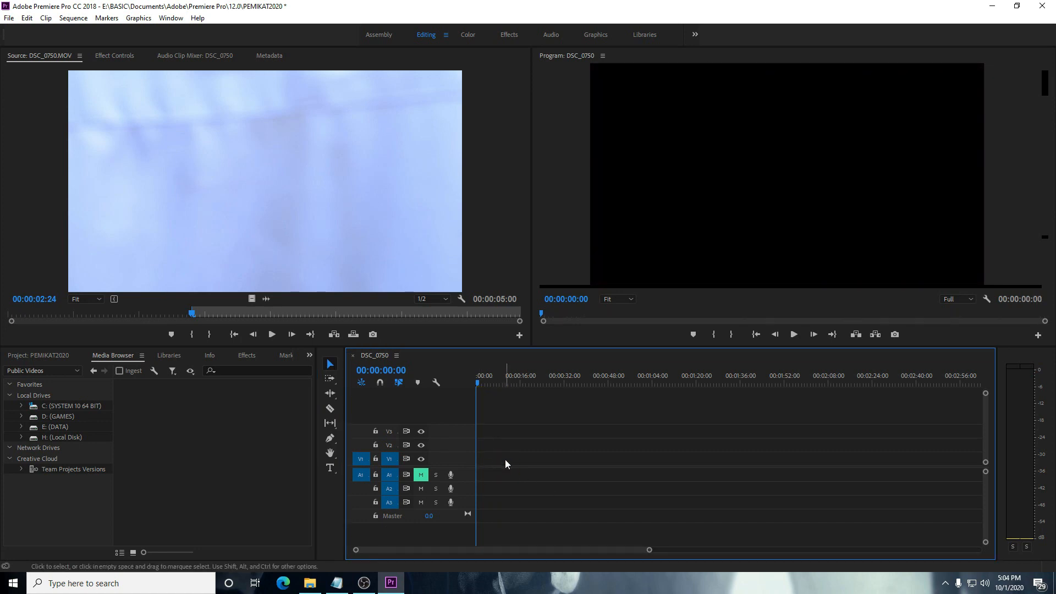
Step: Go up to the Pelatihan folder in File Explorer and try importing its first video folder through the Media Browser and Libraries
left_click(310, 583)
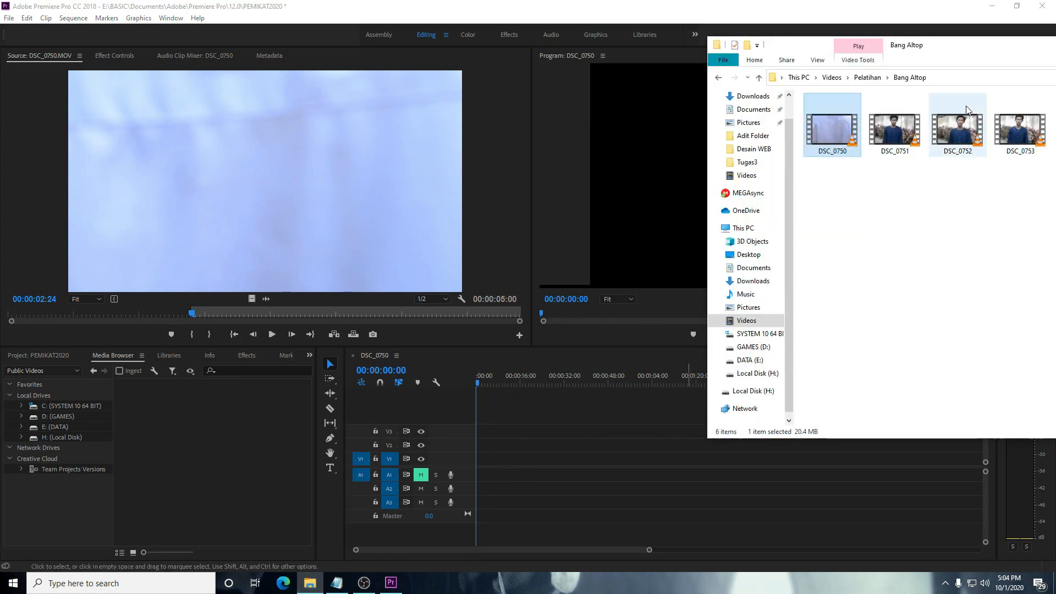
left_click(720, 79)
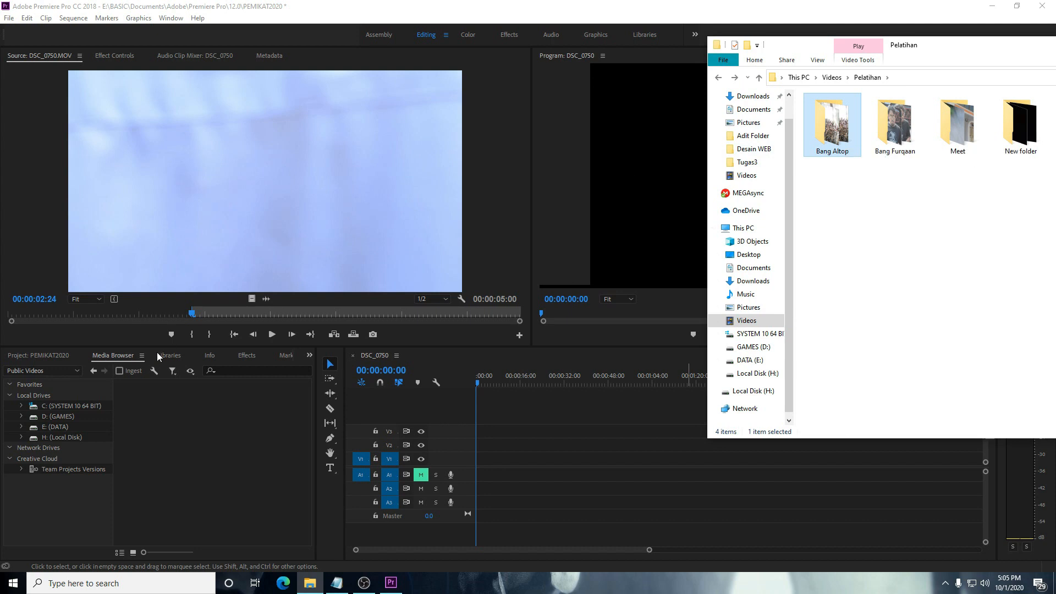
left_click(120, 354)
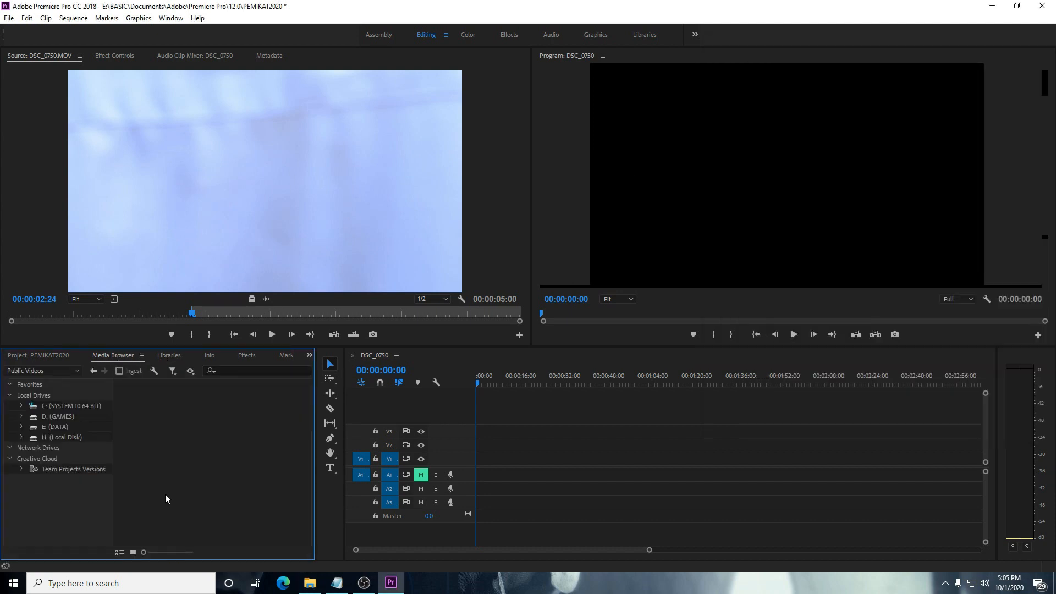
left_click(309, 583)
left_click_drag(840, 138, 231, 428)
left_click(161, 356)
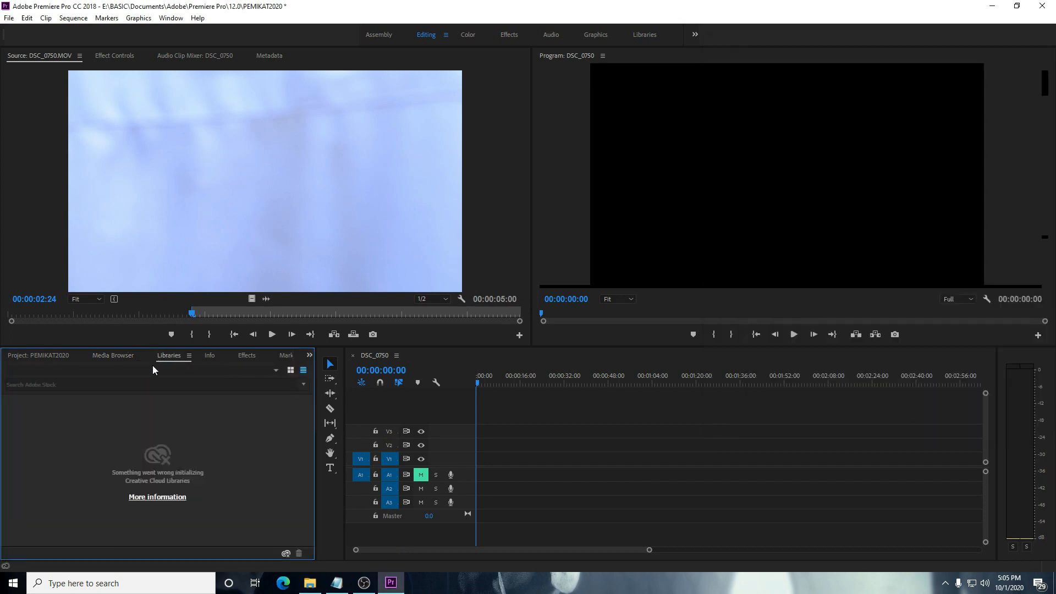
left_click(309, 583)
left_click_drag(827, 126, 217, 435)
left_click(83, 354)
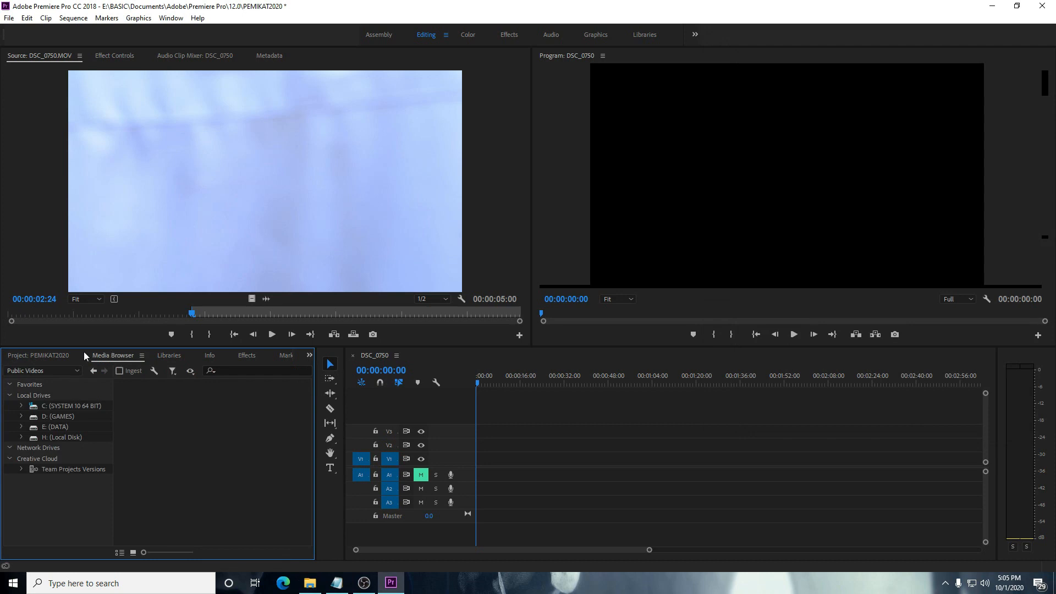
Step: Import the first video folder from Pelatihan into the Project panel as a bin, and check the bin's contents
scroll(195, 491, "up", 3)
scroll(196, 491, "down", 3)
scroll(196, 491, "up", 3)
scroll(196, 491, "down", 3)
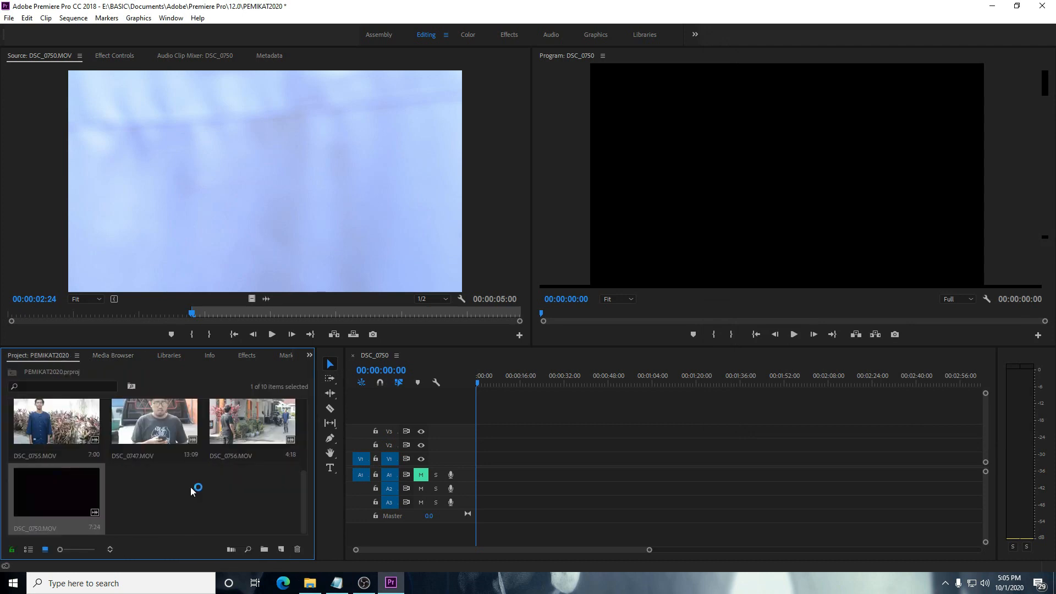
left_click(310, 583)
left_click_drag(832, 126, 235, 477)
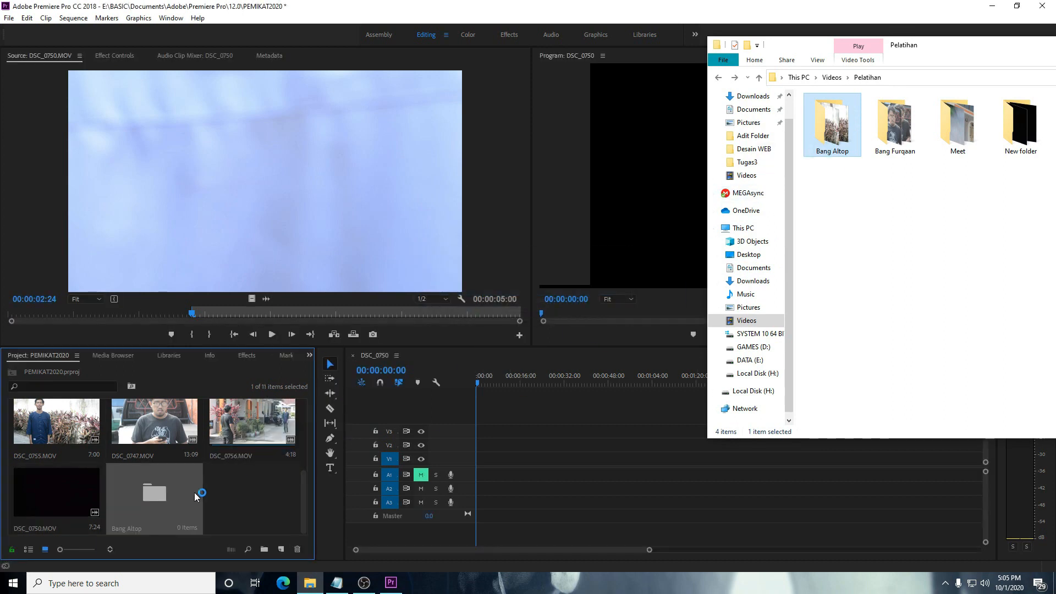
double_click(177, 486)
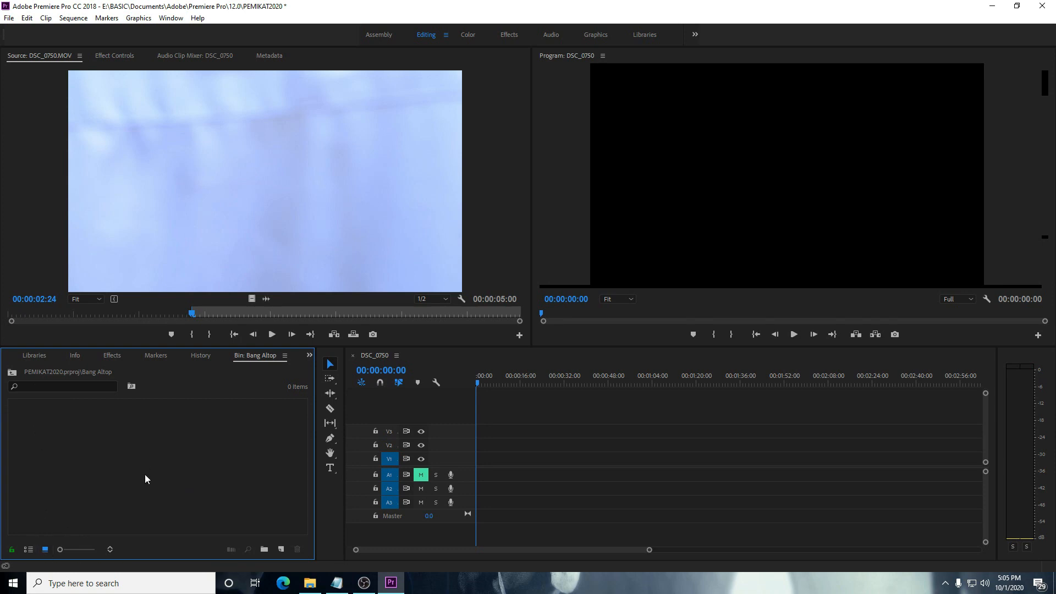
left_click(8, 374)
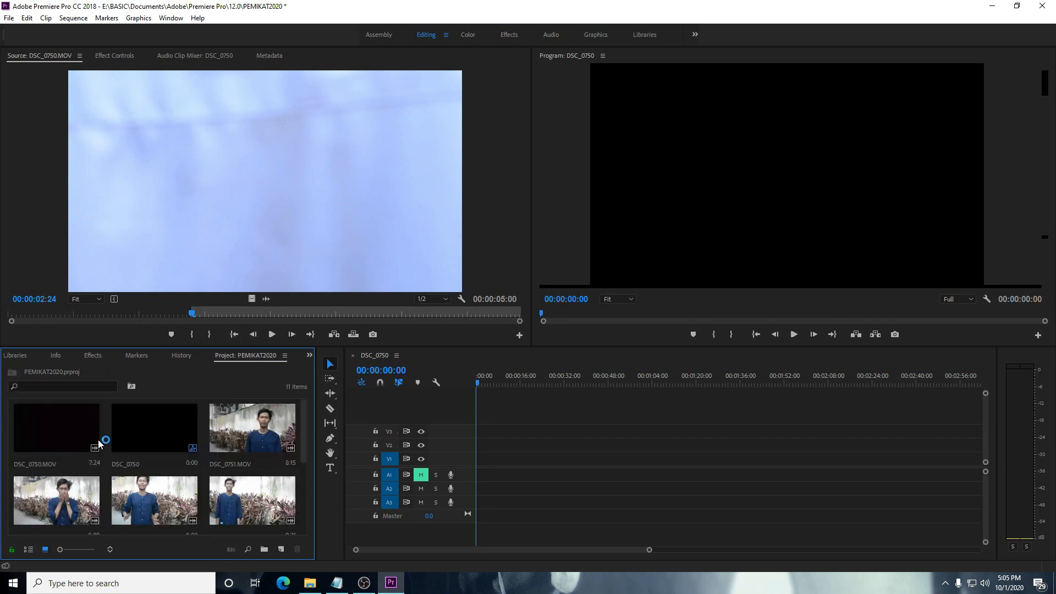
Step: Open the first Pelatihan video folder in File Explorer and place DSC_0750 at the start of track V1
left_click(321, 585)
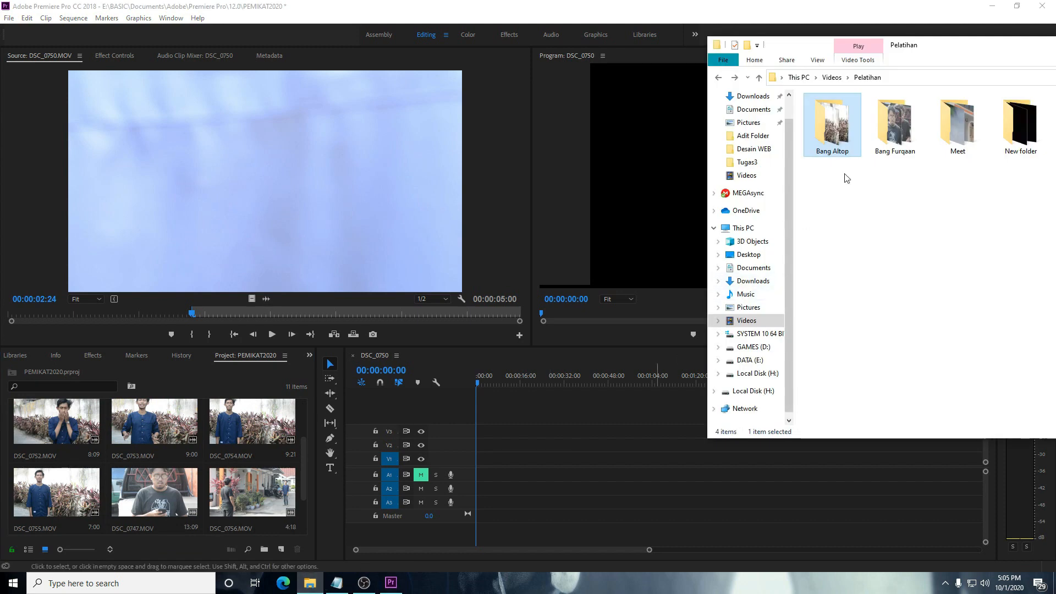
double_click(840, 145)
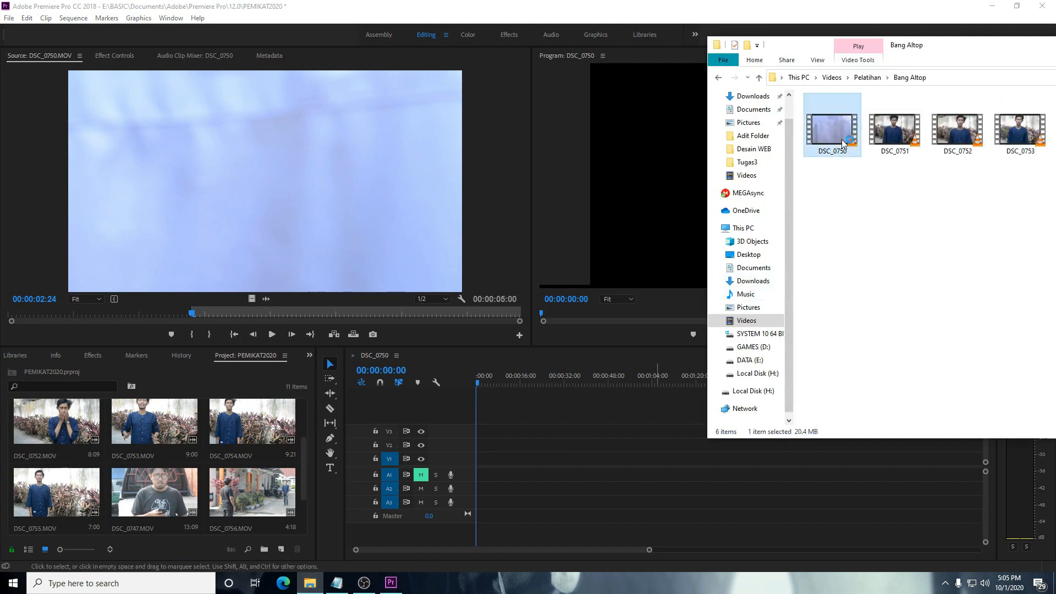
left_click(892, 146)
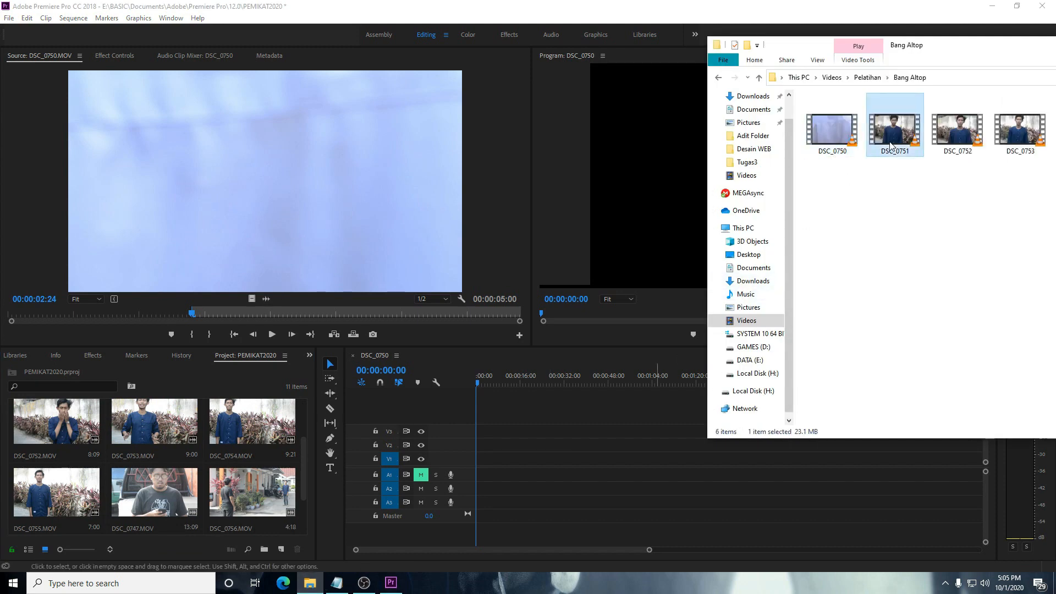
left_click(847, 142)
left_click_drag(841, 142, 476, 463)
Step: Split the DSC_0750 clip at 00:00:04:00 and delete the part before the cut
mouse_move(477, 381)
left_mouse_down()
mouse_move(495, 387)
mouse_move(488, 373)
mouse_move(487, 387)
left_mouse_up()
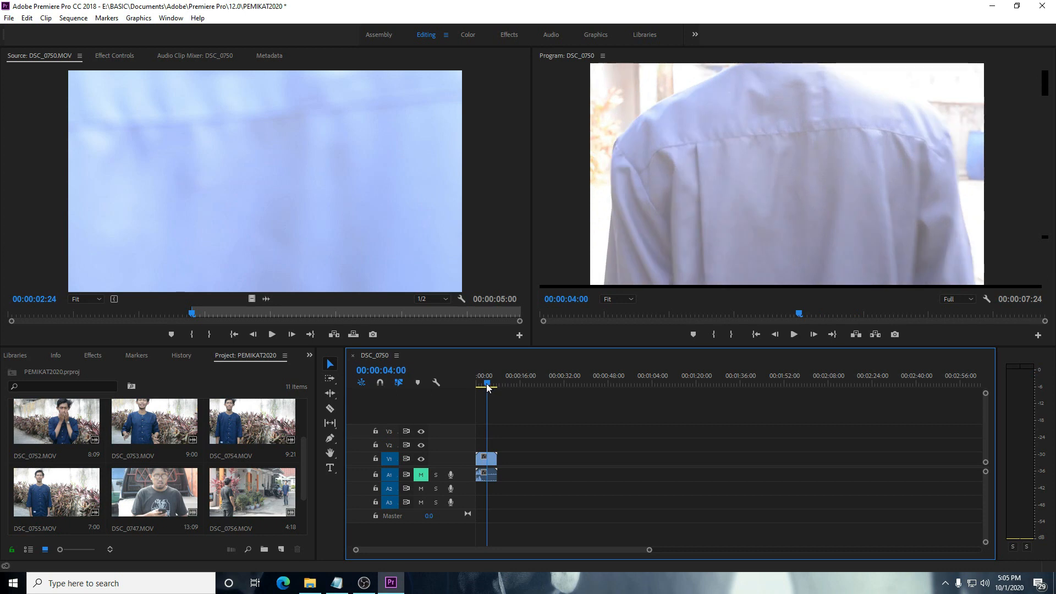
left_click(488, 462)
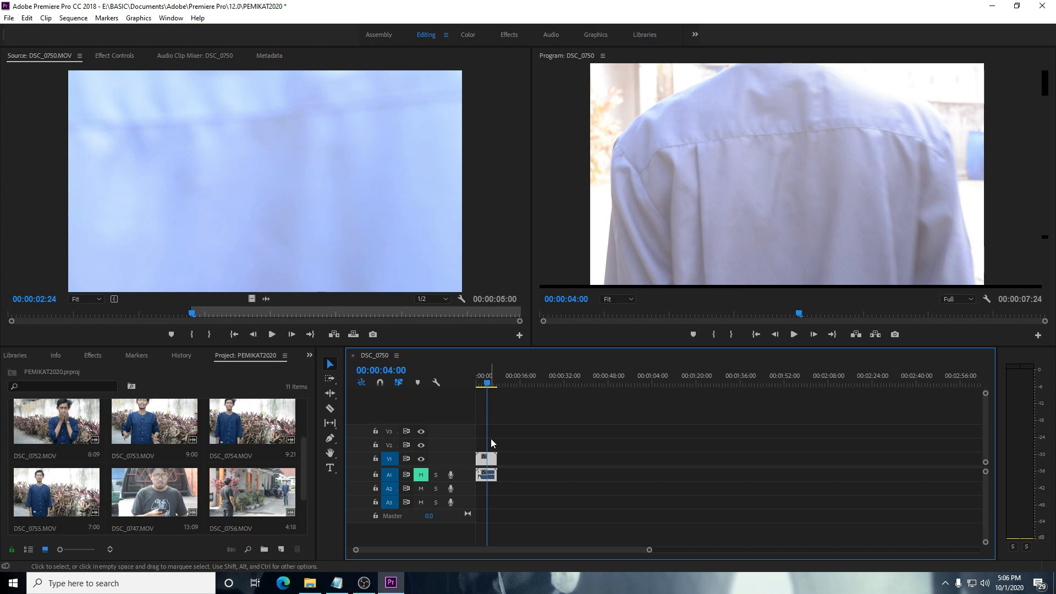
key("ctrl+k")
left_click(485, 457)
left_click(481, 457)
key("Delete")
Step: Ripple-delete the empty gap at the start of V1 so the remaining DSC_0750 clip begins the sequence
right_click(479, 457)
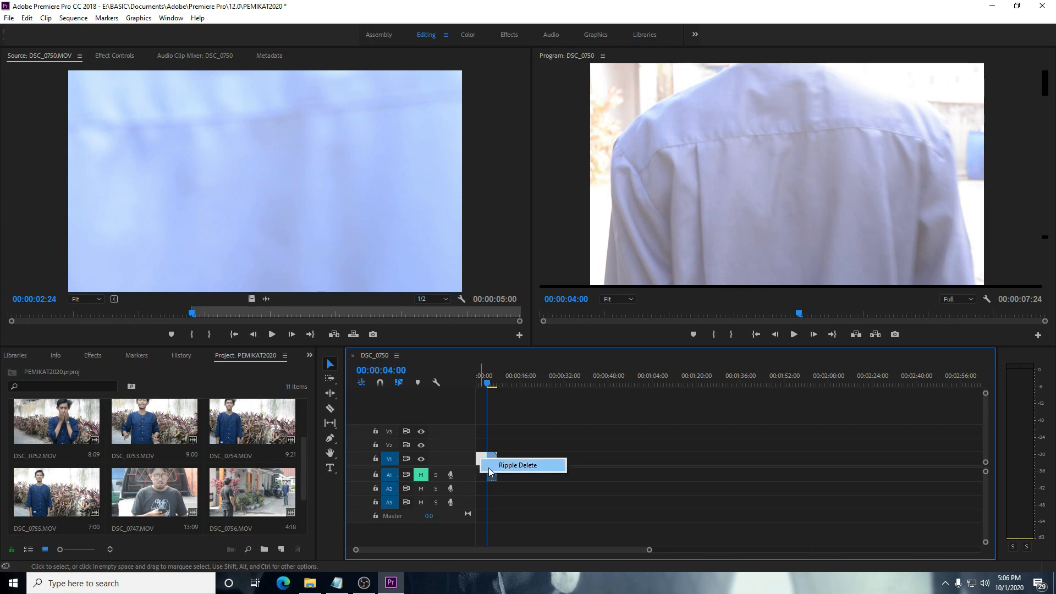
left_click(490, 467)
mouse_move(485, 384)
left_mouse_down()
mouse_move(475, 383)
mouse_move(487, 386)
left_mouse_up()
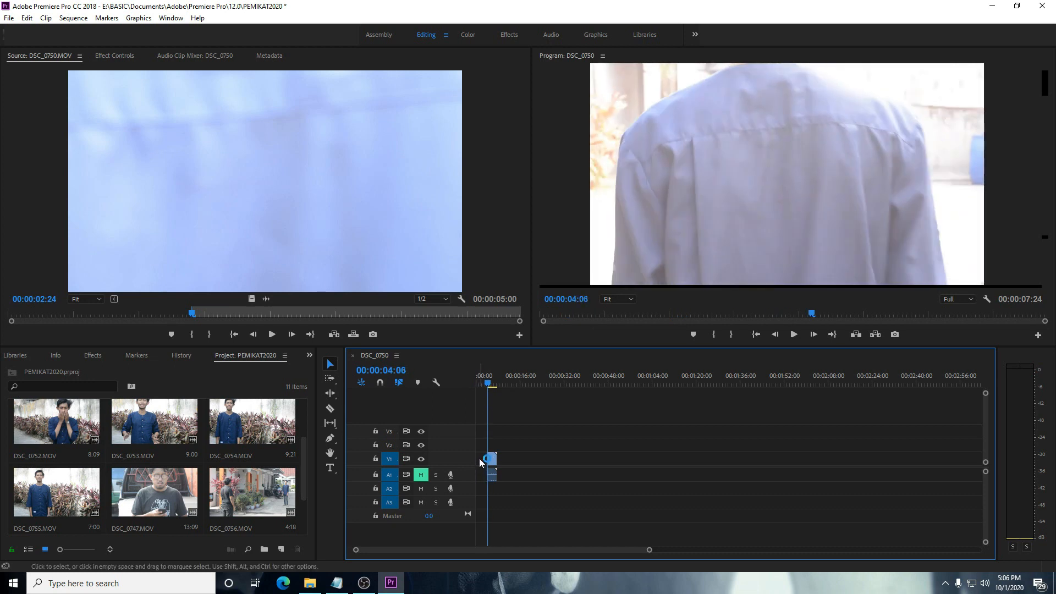
left_click(480, 458)
left_click_drag(486, 381, 470, 381)
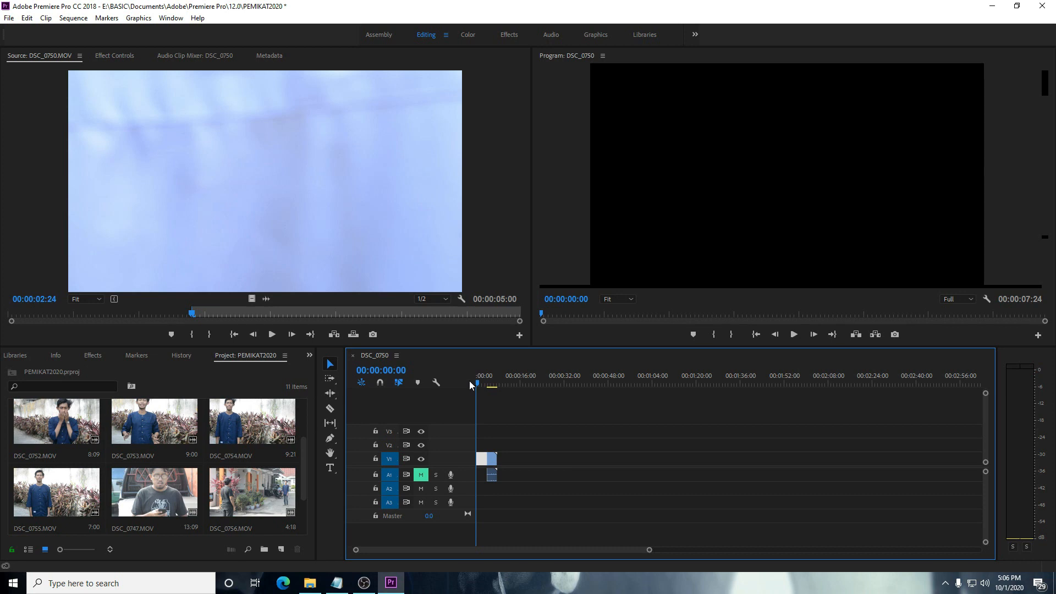
left_click(486, 382)
right_click(480, 461)
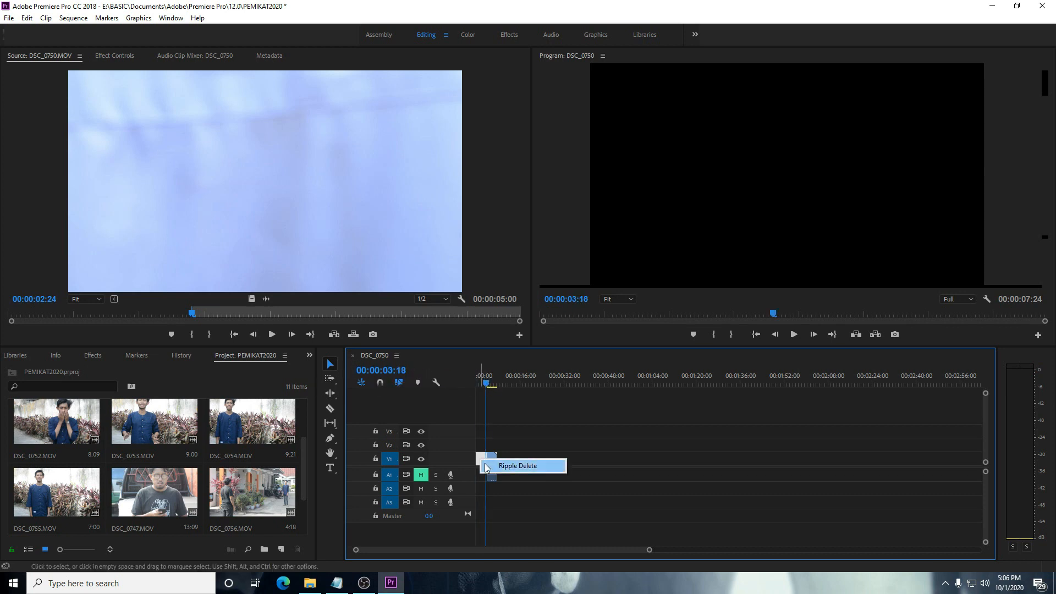
left_click(536, 465)
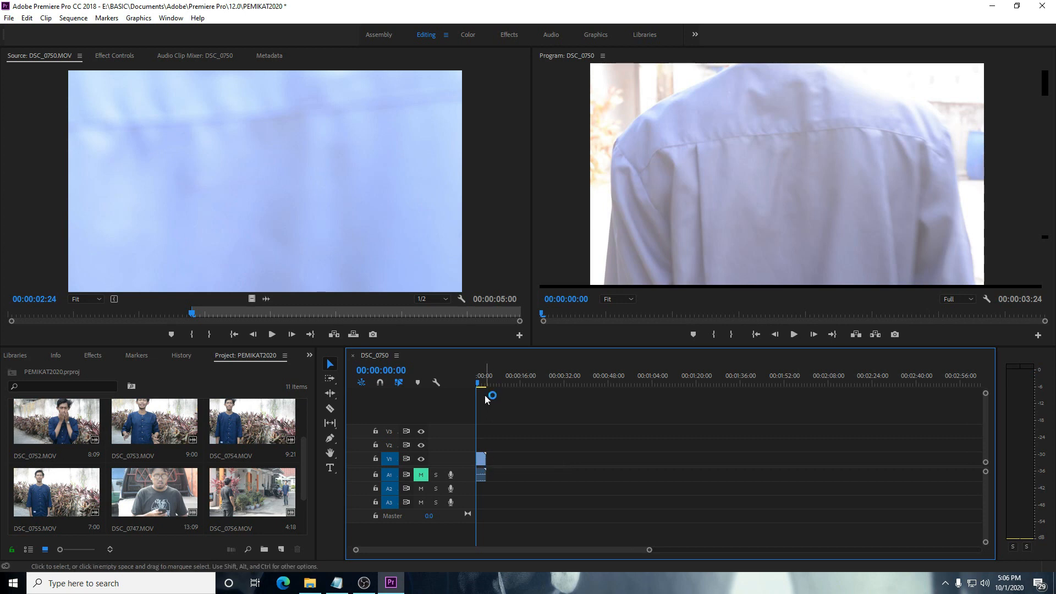
Step: Play the sequence from the start, cut the clip at 00:00:01:29 and delete the part after the cut
left_click(476, 381)
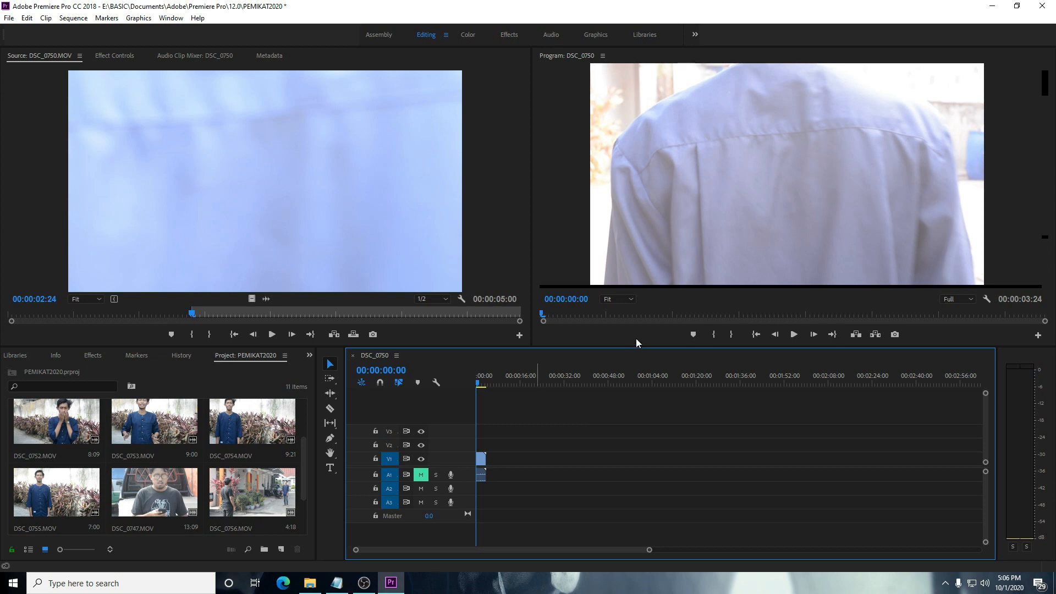
mouse_move(478, 383)
left_mouse_down()
mouse_move(499, 390)
mouse_move(464, 385)
left_mouse_up()
key("space")
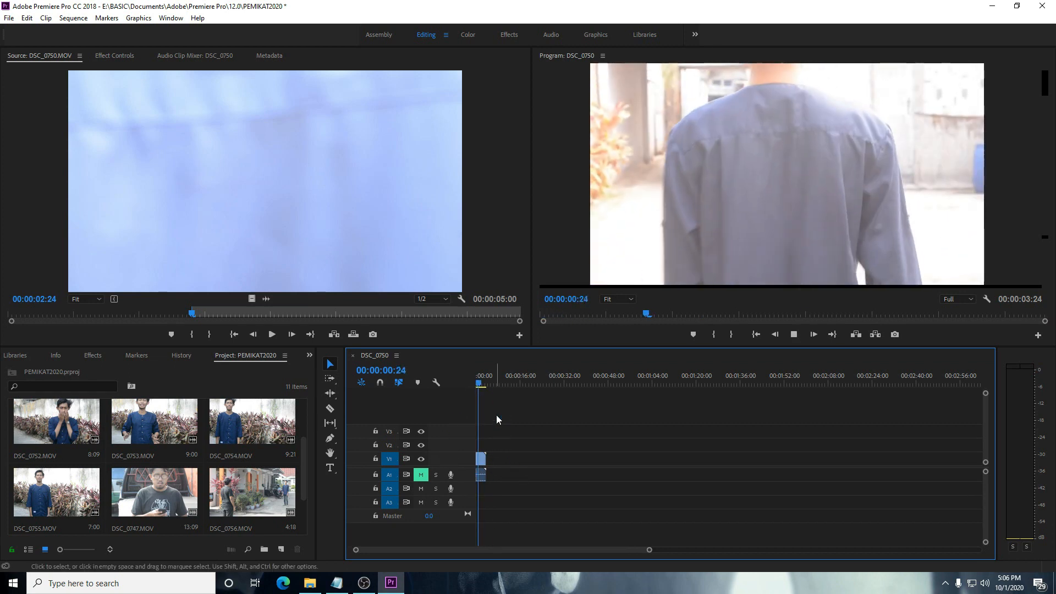
key("space")
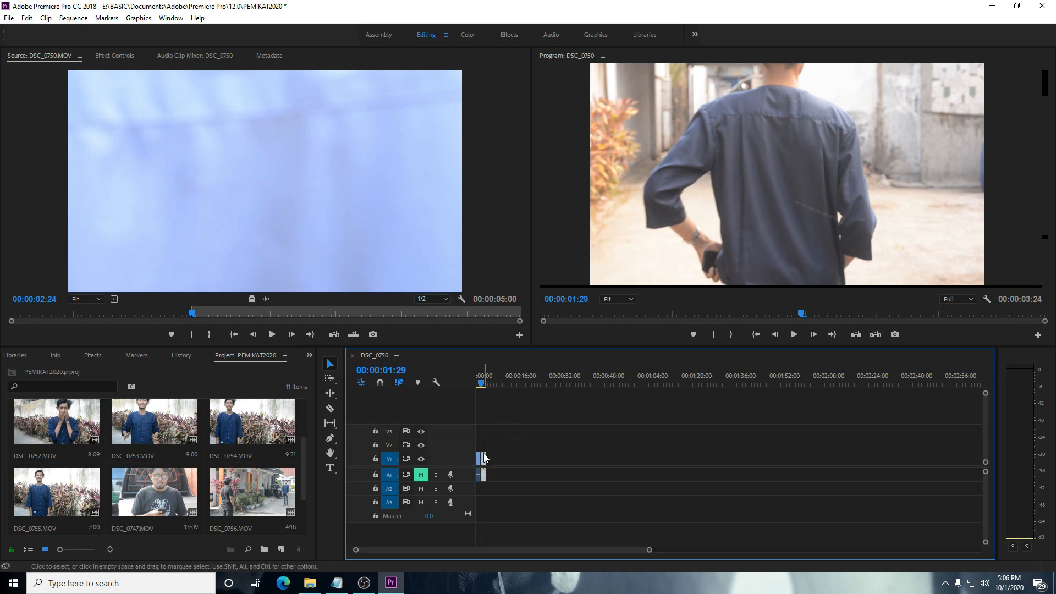
key("Delete")
left_click_drag(481, 377, 470, 383)
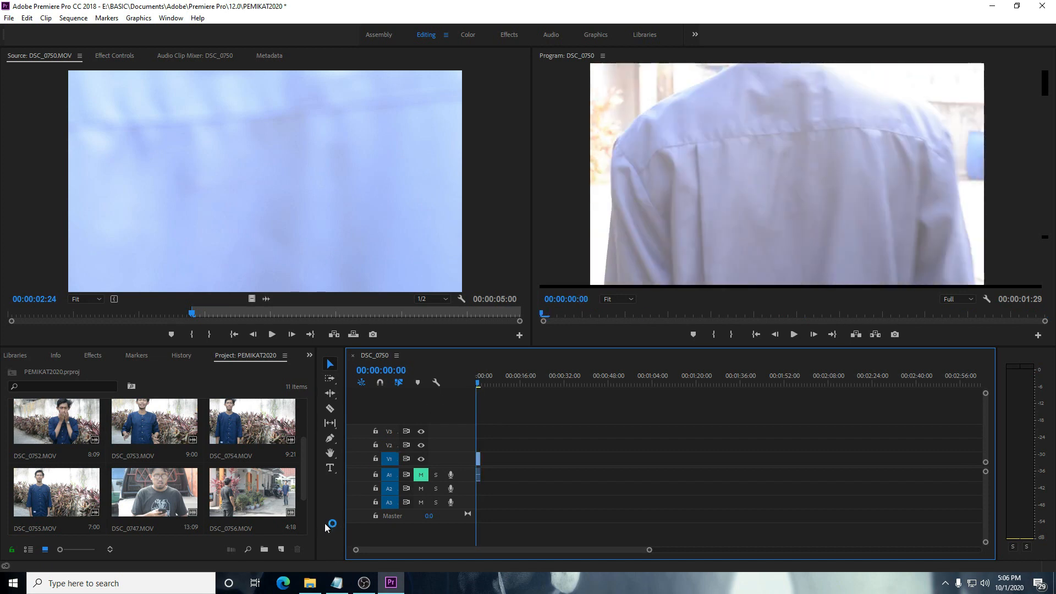
Step: Add DSC_0751 from File Explorer to V1 with a gap after the first clip, and play the sequence from the start
left_click(310, 583)
left_click(907, 147)
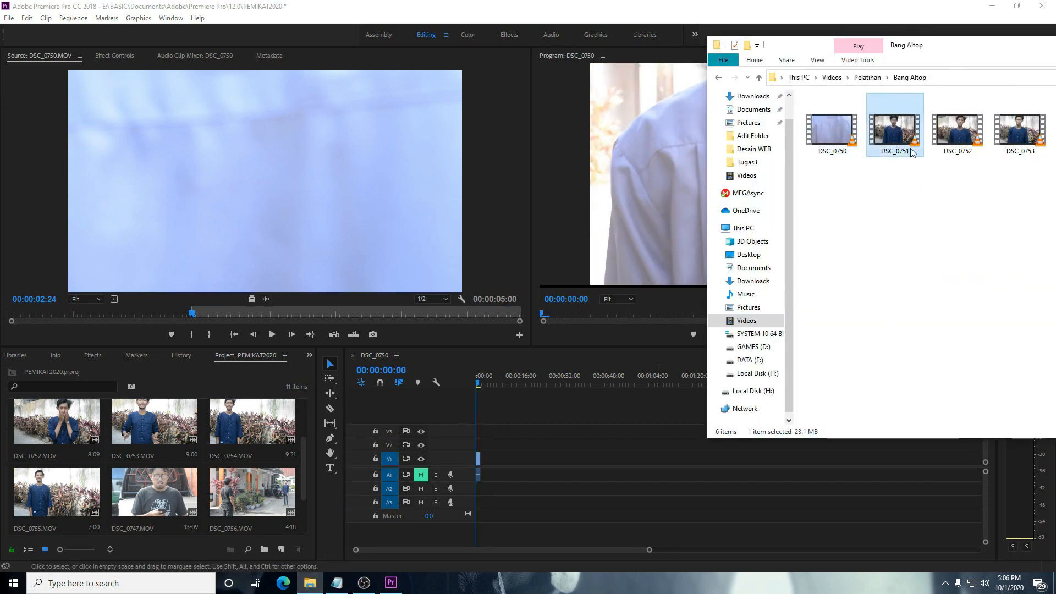
left_click_drag(906, 143, 487, 459)
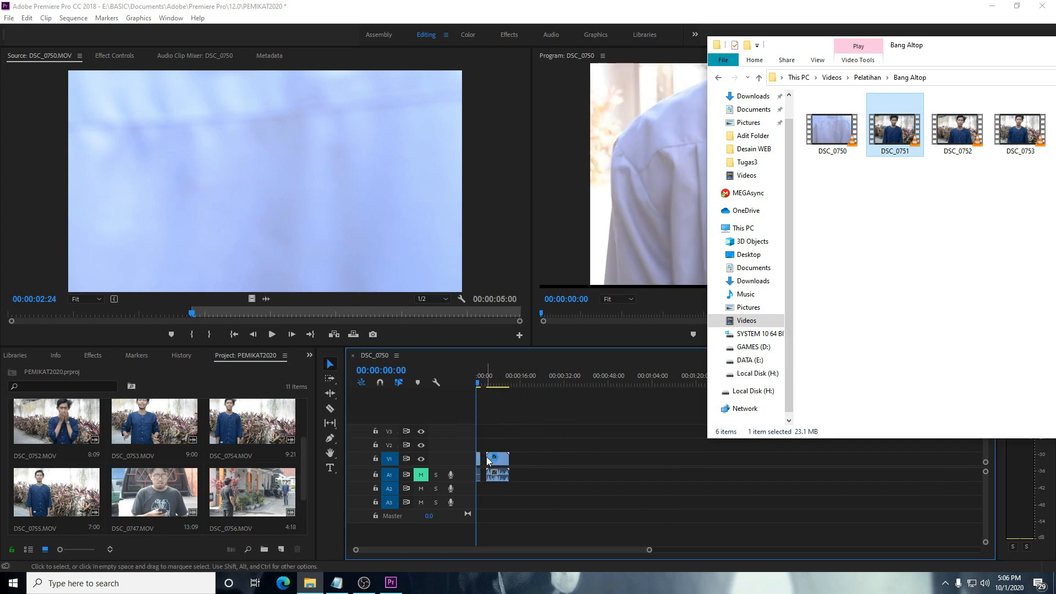
left_click(471, 385)
key("space")
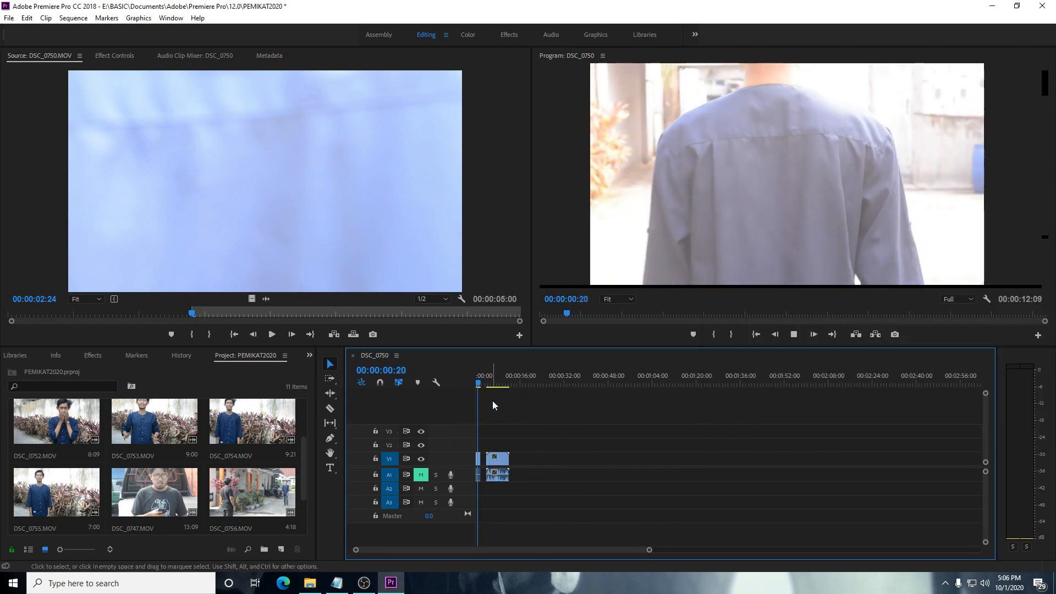
key("space")
Step: Turn on Snap in the timeline and move the DSC_0751 clip farther along V1, with the timeline scale enlarged
left_click_drag(497, 460, 497, 462)
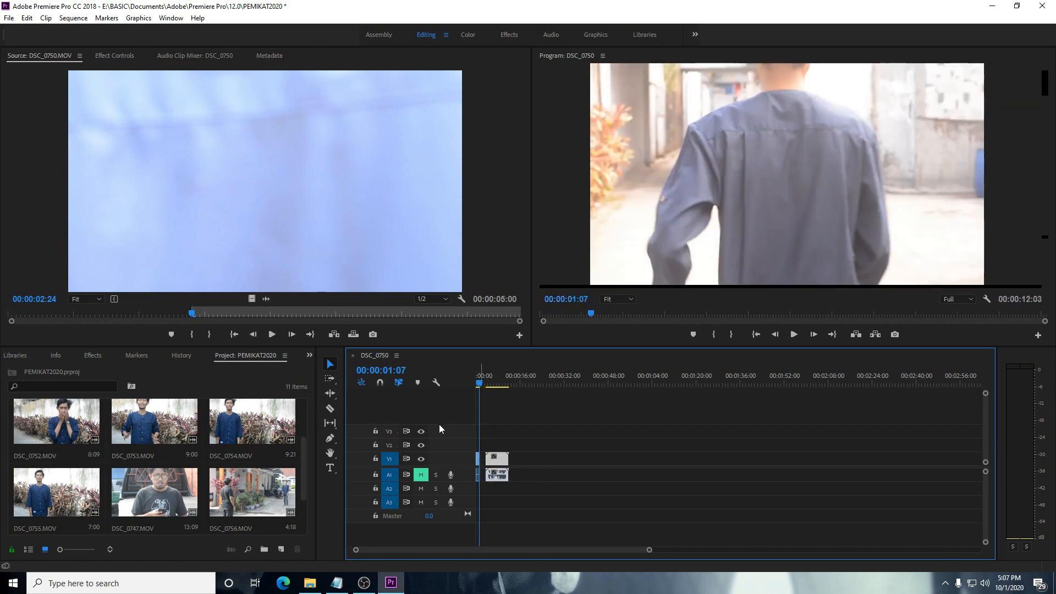
left_click(379, 383)
left_click_drag(498, 466, 520, 464)
left_click_drag(479, 380, 501, 387)
left_click_drag(521, 467, 542, 466)
mouse_move(649, 551)
left_mouse_down()
mouse_move(578, 552)
mouse_move(631, 551)
left_mouse_up()
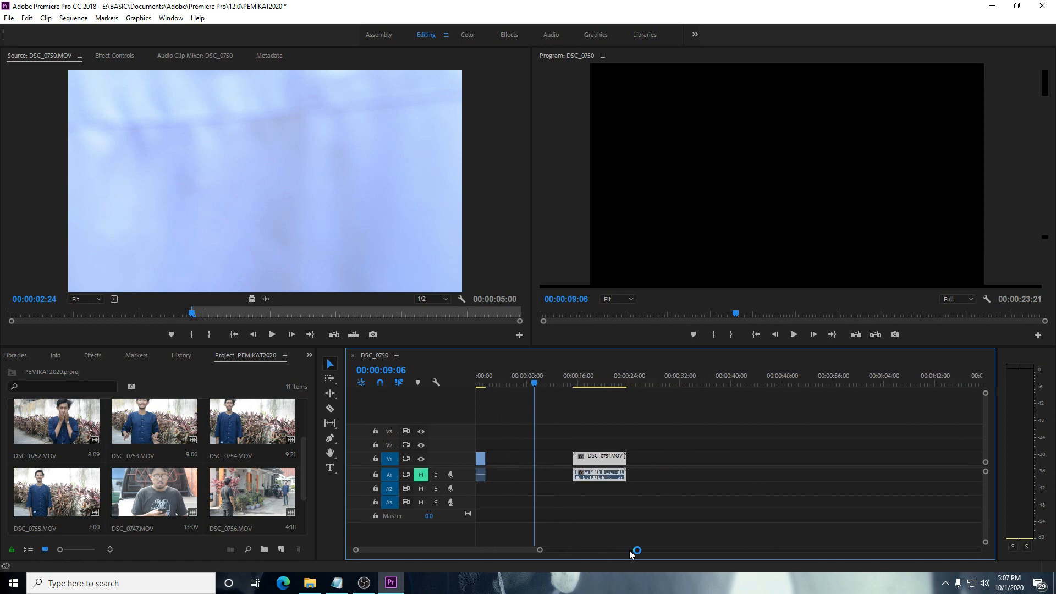
mouse_move(603, 456)
left_mouse_down()
mouse_move(566, 459)
mouse_move(603, 457)
left_mouse_up()
left_click_drag(536, 385, 500, 393)
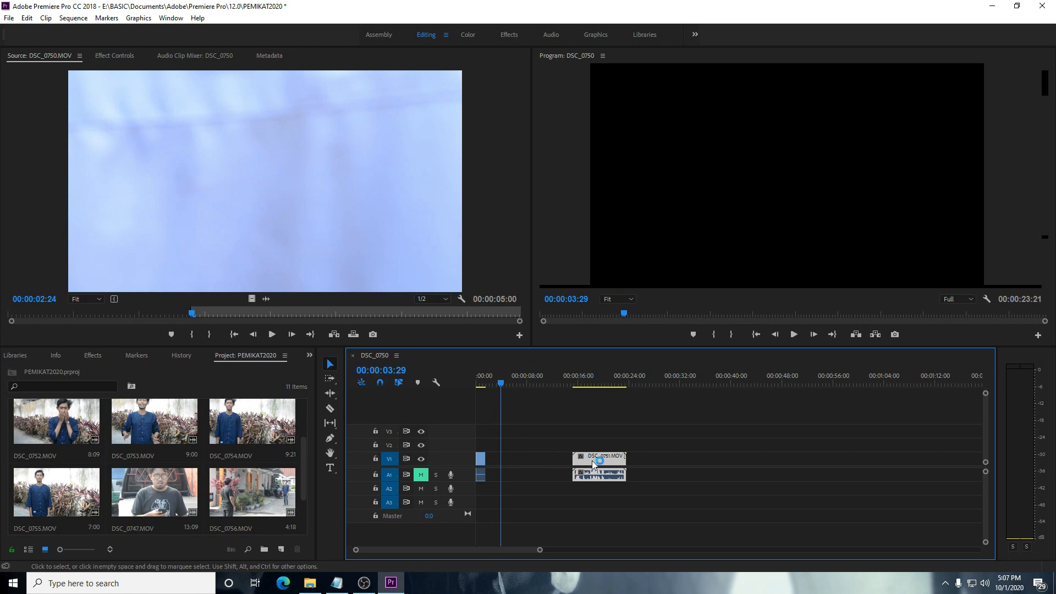
Step: Move the DSC_0751 clip back to start at about 00:00:09:00 on V1 and play the sequence from the start
left_click_drag(599, 466, 543, 460)
left_click_drag(501, 385, 492, 379)
left_click_drag(530, 459, 566, 460)
left_click_drag(493, 384, 462, 384)
key("space")
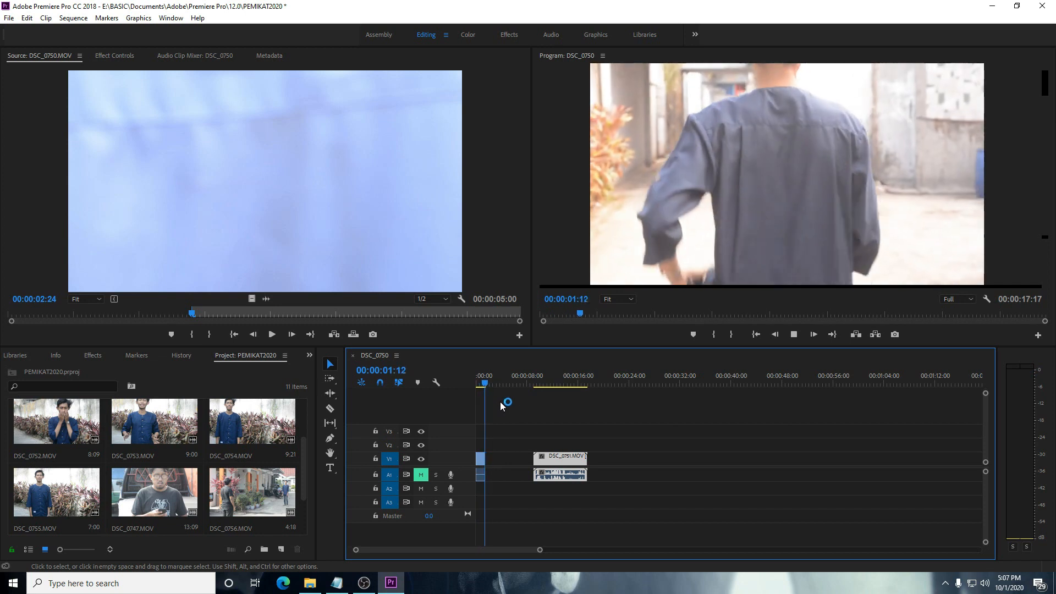
key("space")
Step: Snap the DSC_0751 clip against the end of the first clip on V1 and play across the join
mouse_move(553, 459)
left_mouse_down()
mouse_move(505, 459)
mouse_move(537, 459)
left_mouse_up()
left_click_drag(486, 383, 706, 416)
left_click_drag(547, 460, 519, 462)
left_click_drag(703, 383, 460, 382)
key("space")
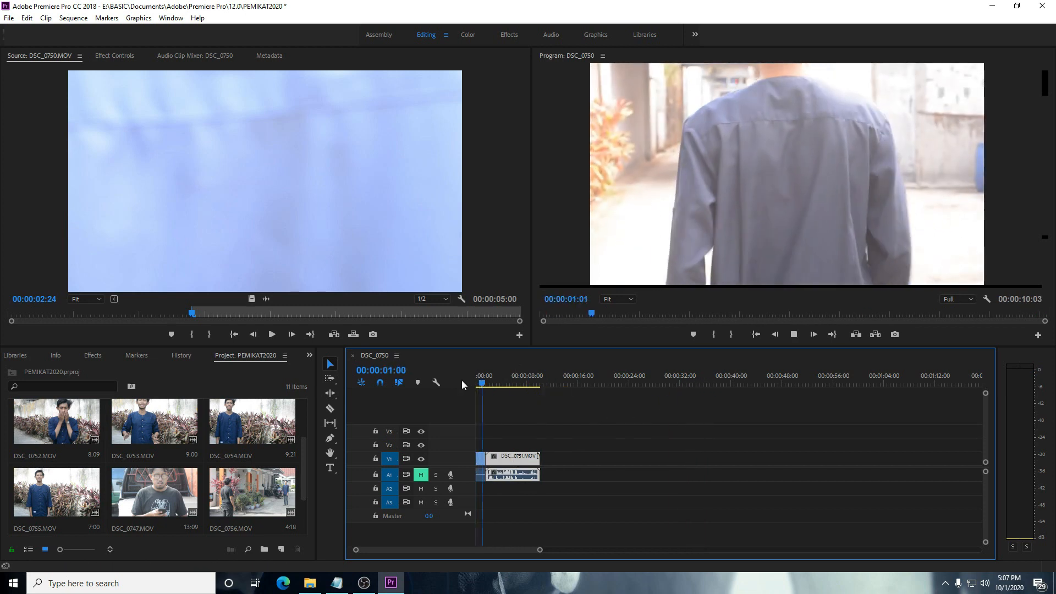
key("space")
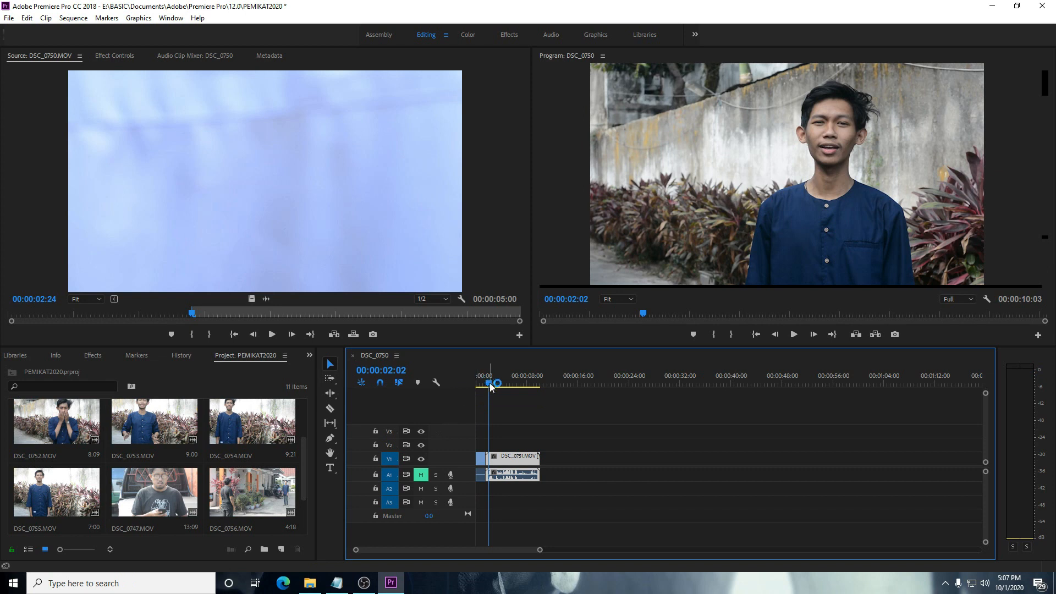
Step: Scrub through the DSC_0751 clip on V1, open it in the Source monitor, play it and return it to its start
left_click(498, 384)
left_click_drag(499, 385, 523, 387)
left_click(272, 335)
left_click_drag(194, 314, 2, 314)
double_click(505, 460)
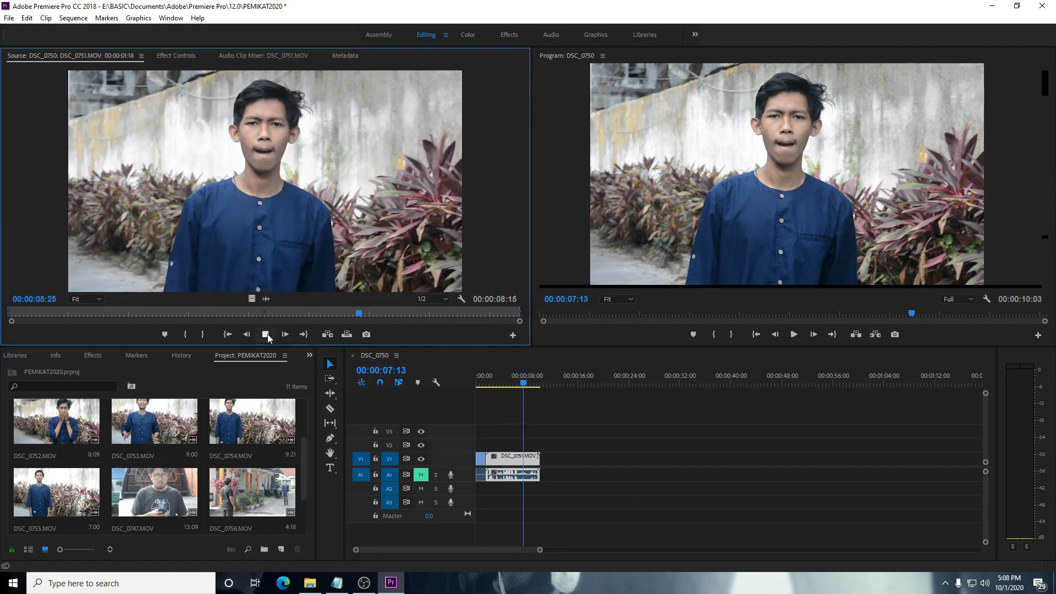
left_click(265, 335)
left_click(266, 335)
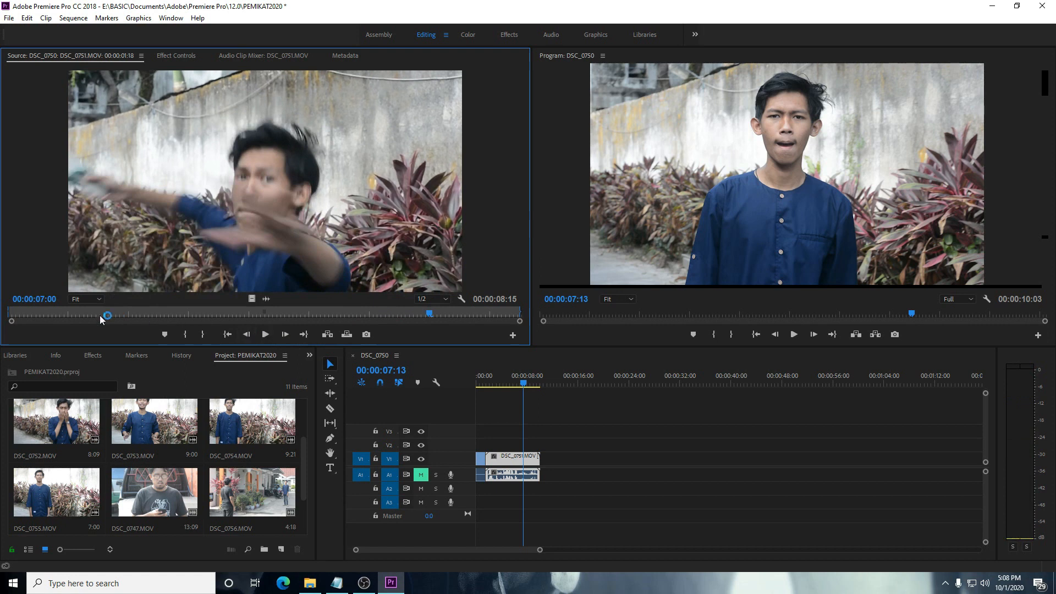
left_click_drag(426, 314, 10, 313)
Step: Split the DSC_0751 clip at 00:00:06:14 on V1 and delete the part before the cut
mouse_move(522, 392)
left_mouse_down()
mouse_move(495, 385)
mouse_move(528, 386)
left_mouse_up()
mouse_move(531, 385)
left_mouse_down()
mouse_move(498, 385)
mouse_move(514, 385)
left_mouse_up()
key("space")
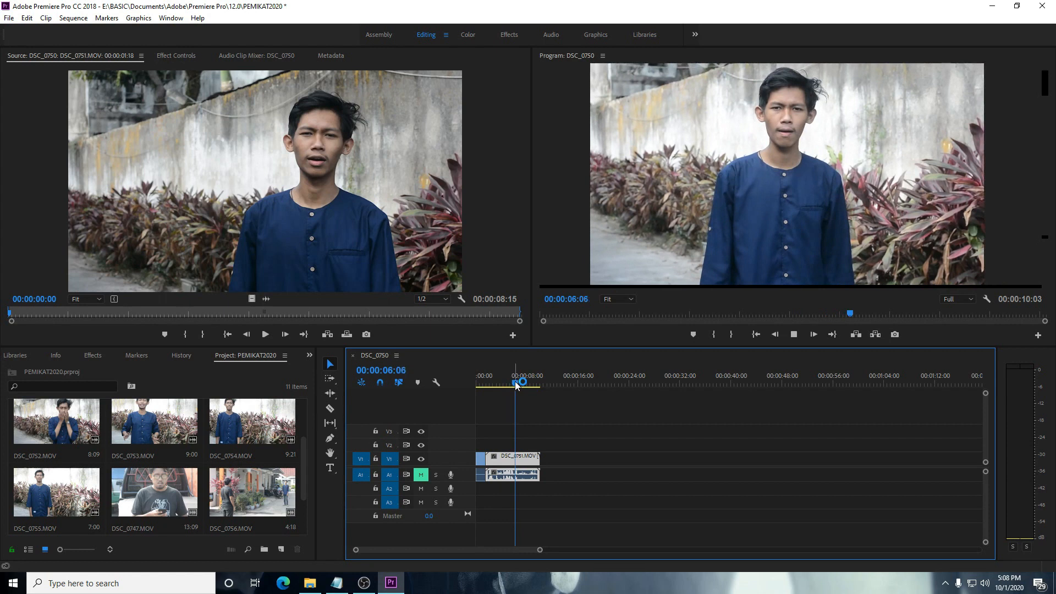
left_click(514, 385)
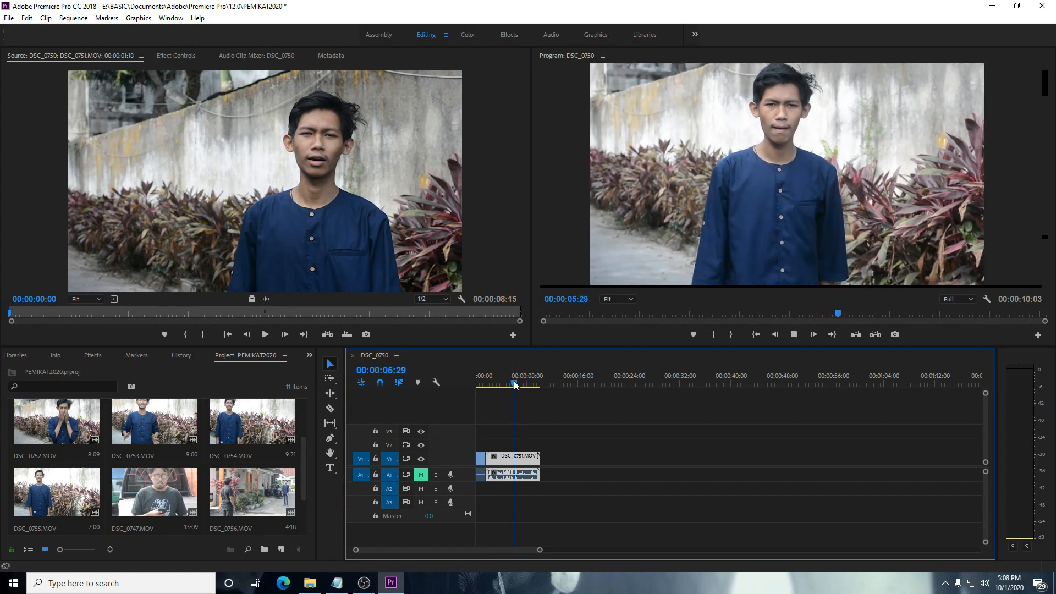
key("space")
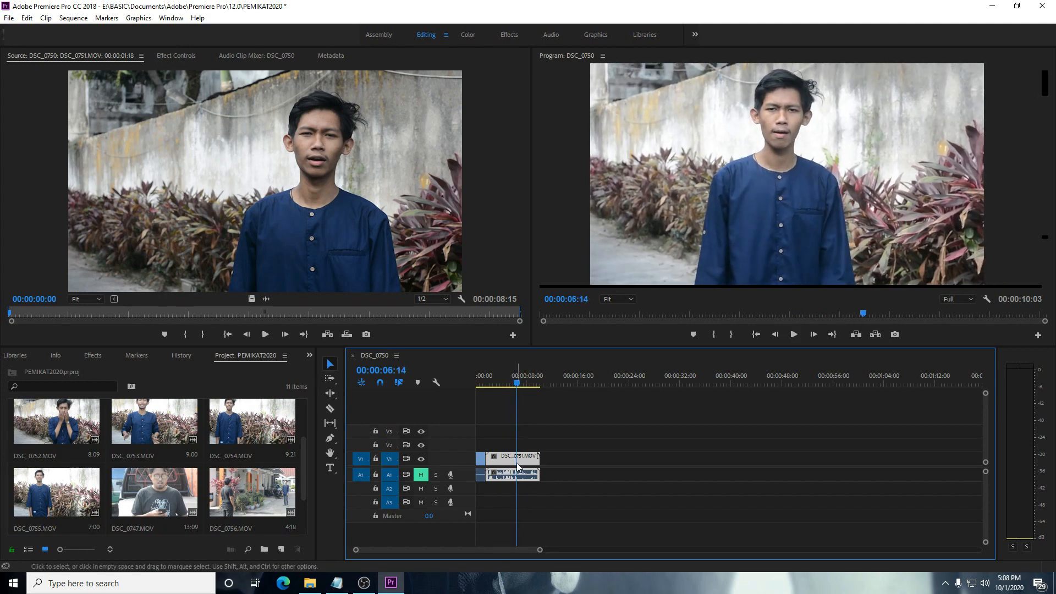
key("ctrl+k")
right_click(503, 458)
left_click(491, 457)
key("Delete")
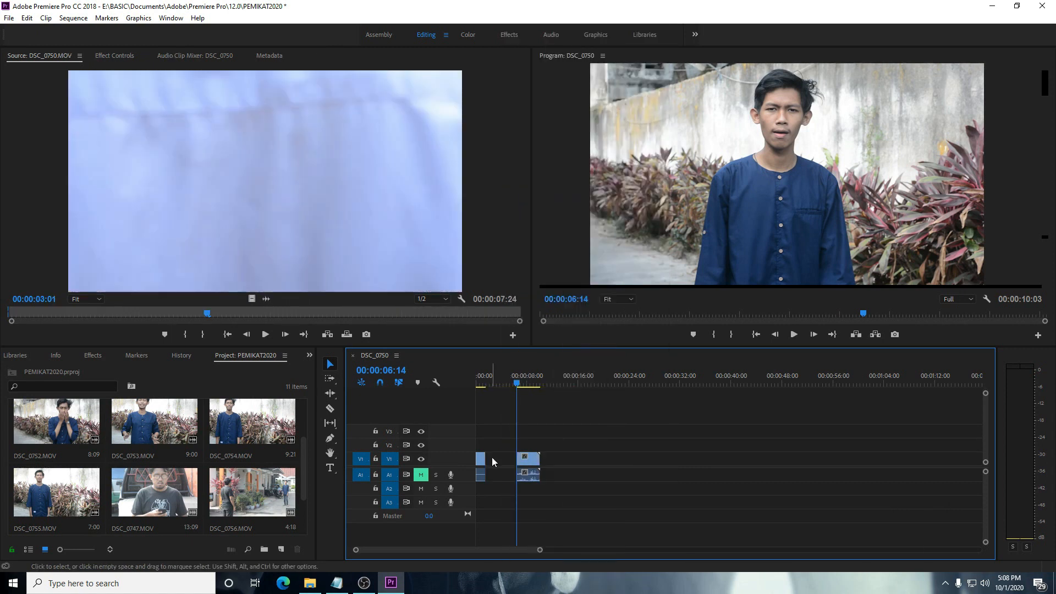
Step: Ripple-delete the gap between the first clip and the remaining DSC_0751 piece, and play across the join from the start
left_click(503, 458)
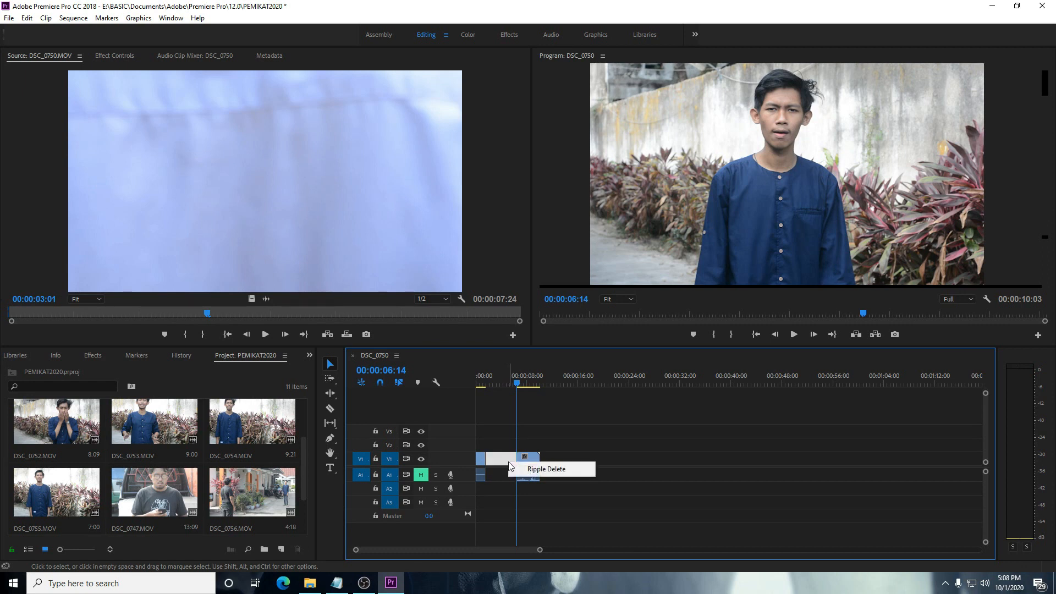
left_click(546, 469)
key("space")
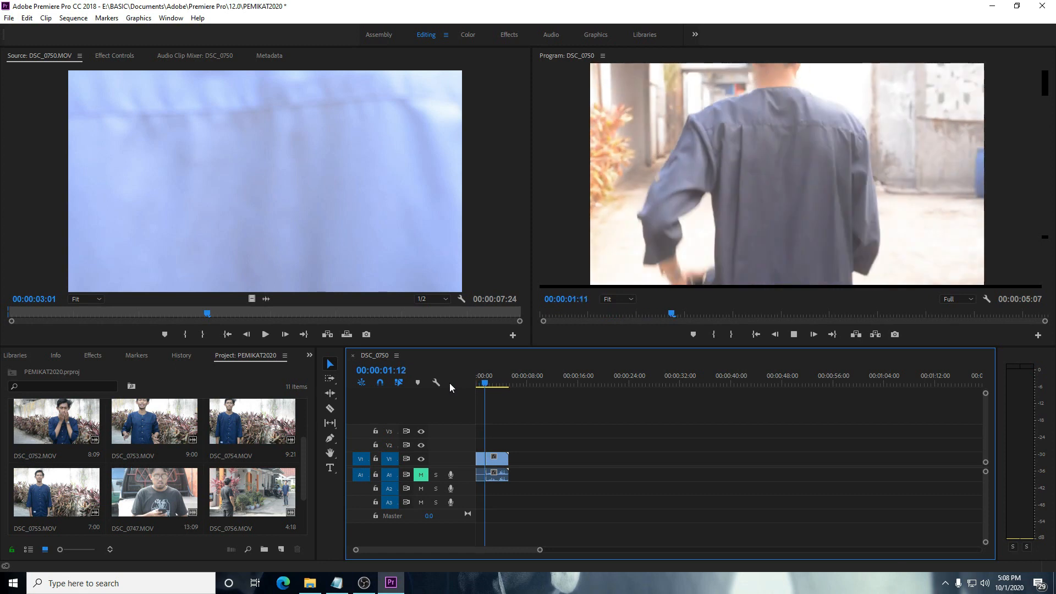
key("space")
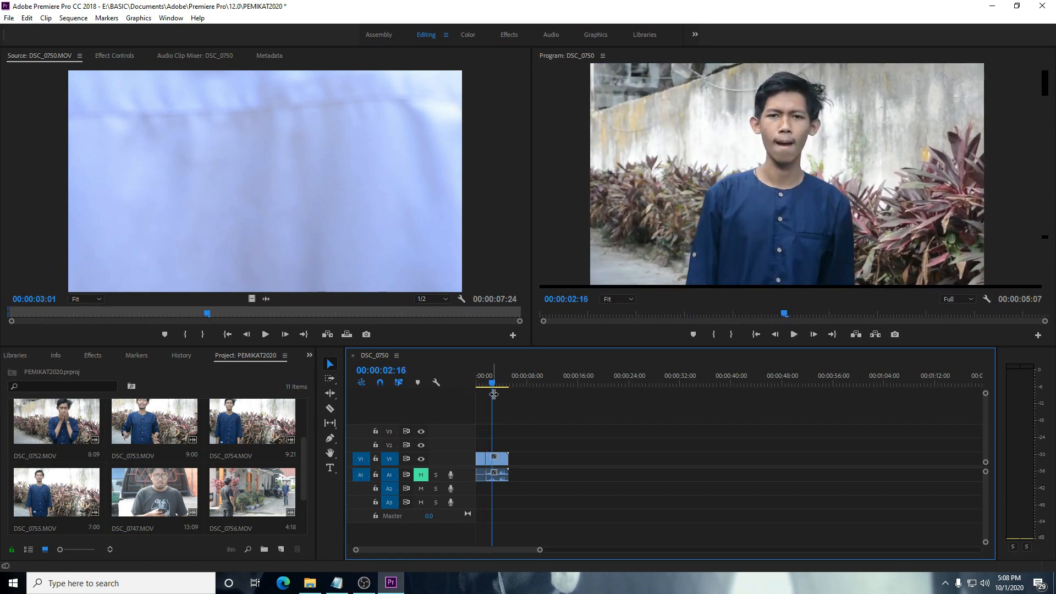
left_click_drag(493, 383, 467, 378)
key("space")
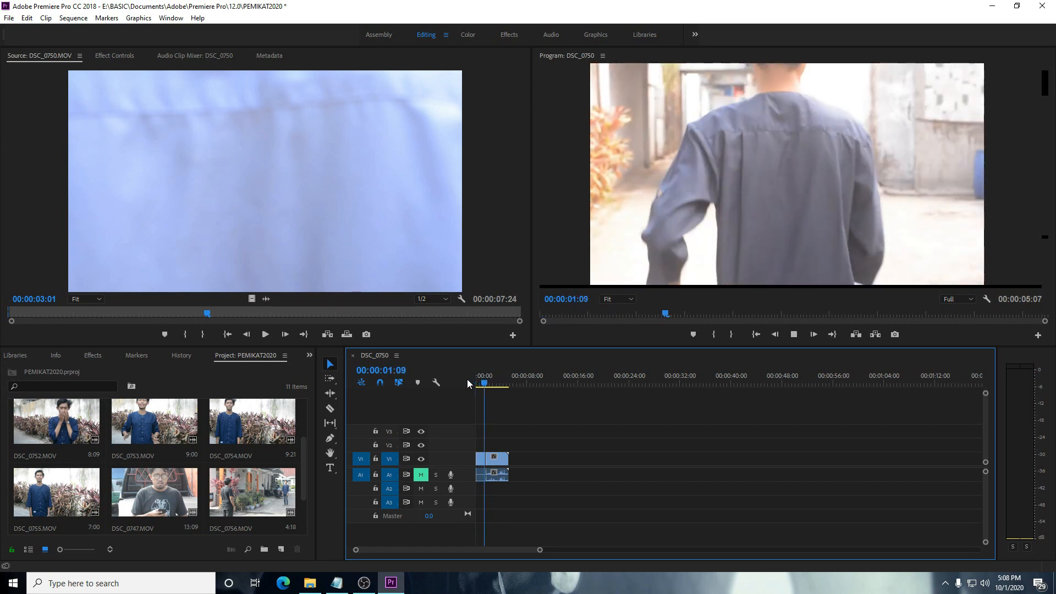
key("space")
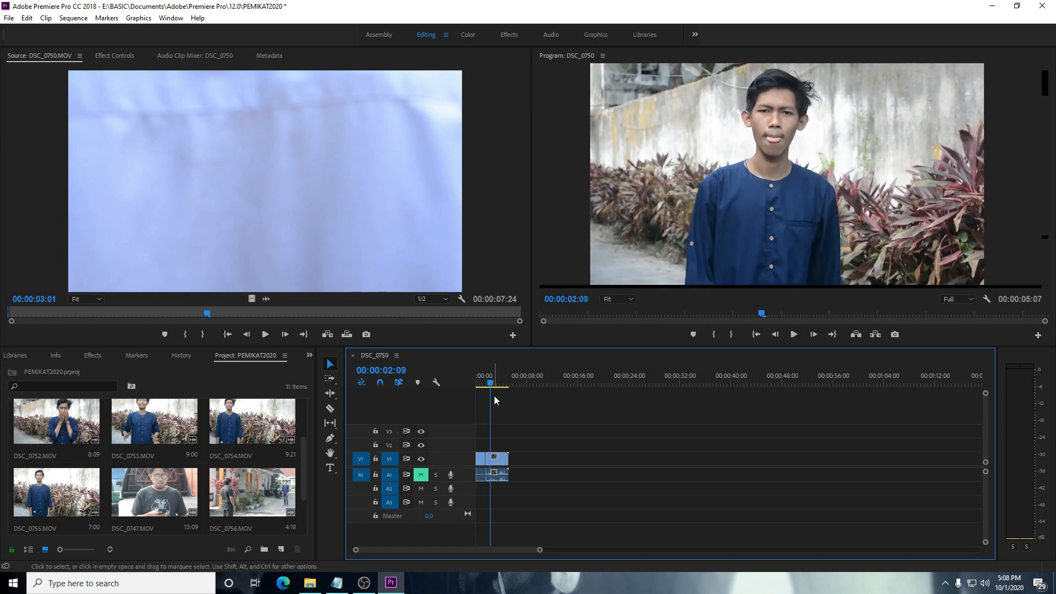
Step: Move the DSC_0751 piece to about 00:00:08:00 on V1, extend the first clip's end, and play from the start
mouse_move(500, 461)
left_mouse_down()
mouse_move(542, 461)
mouse_move(505, 459)
left_mouse_up()
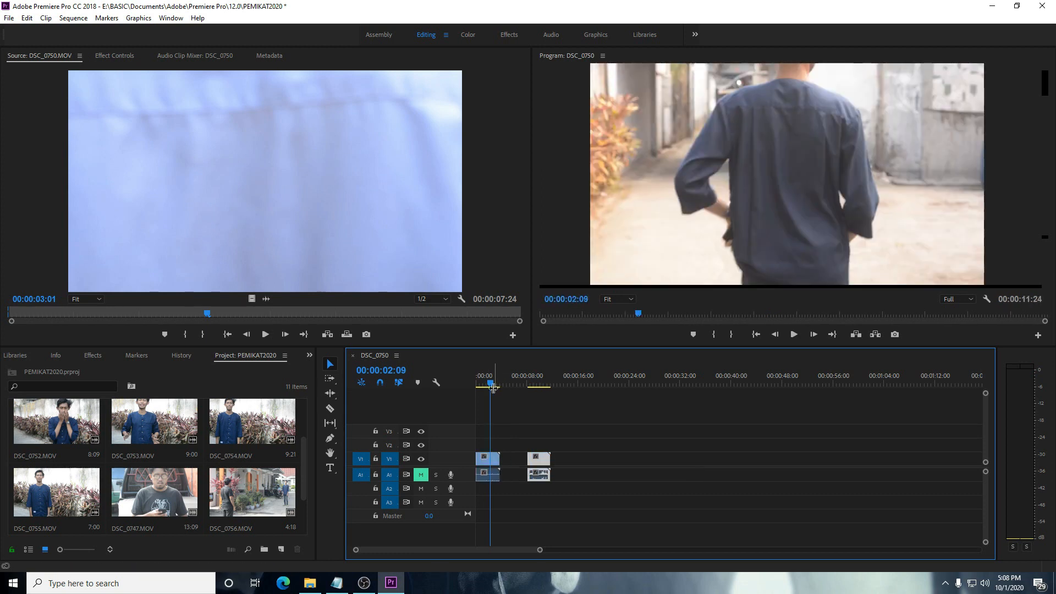
left_click_drag(490, 383, 431, 384)
key("space")
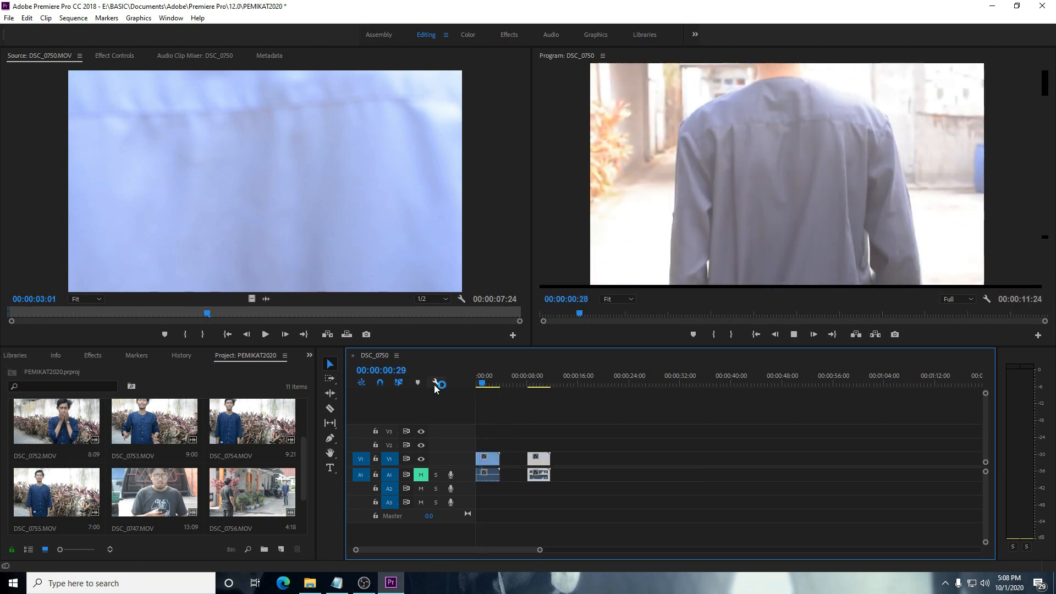
key("space")
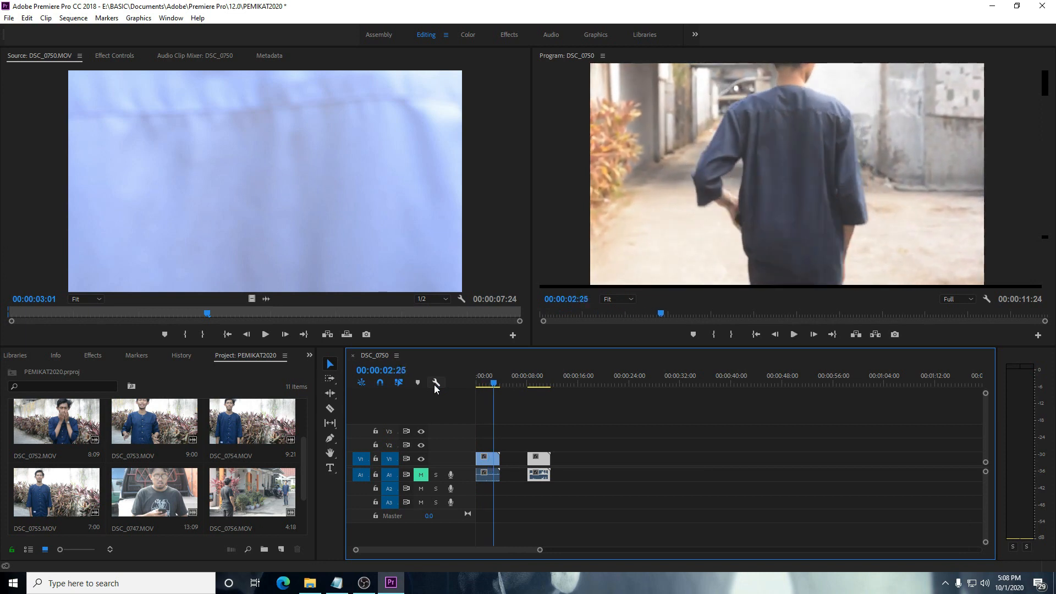
Step: Undo the first clip's extension and play the shortened first clip from the start of the sequence
key("ctrl+z")
key("ctrl+z")
key("ctrl+shift+z")
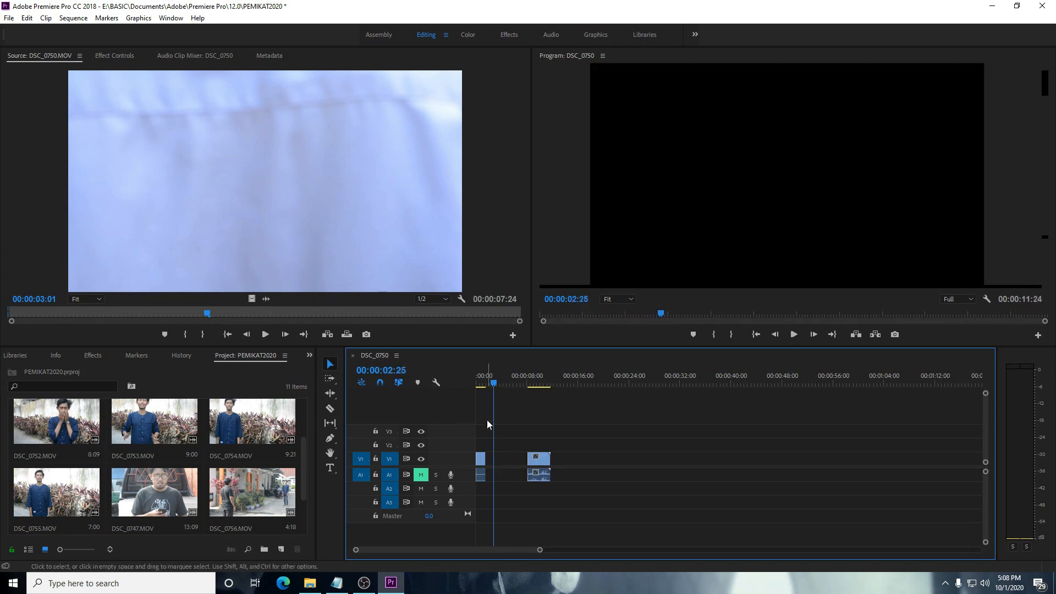
left_click_drag(495, 384, 439, 389)
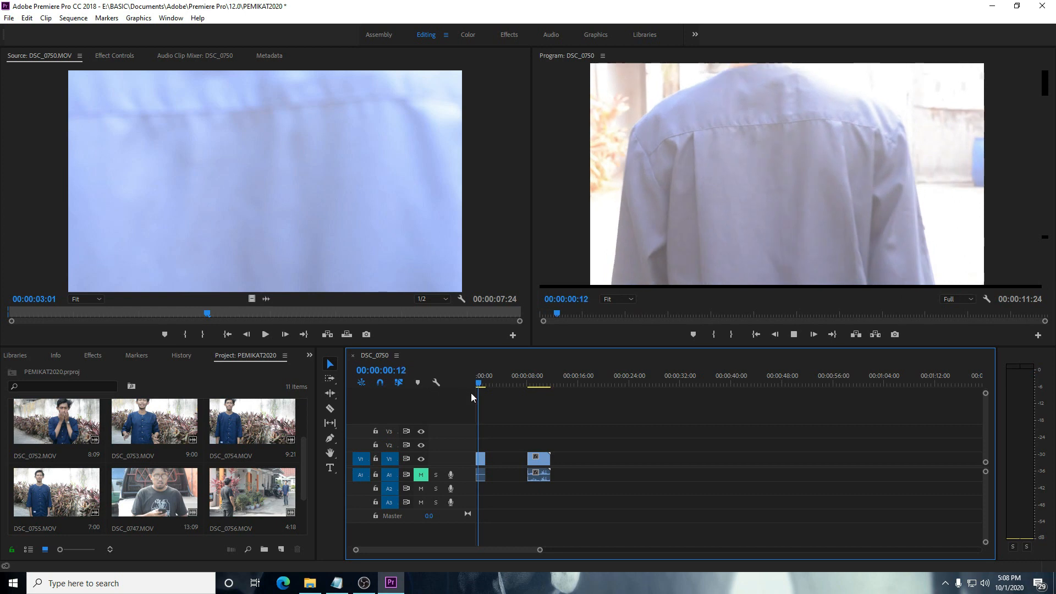
key("space")
left_click_drag(486, 386, 459, 388)
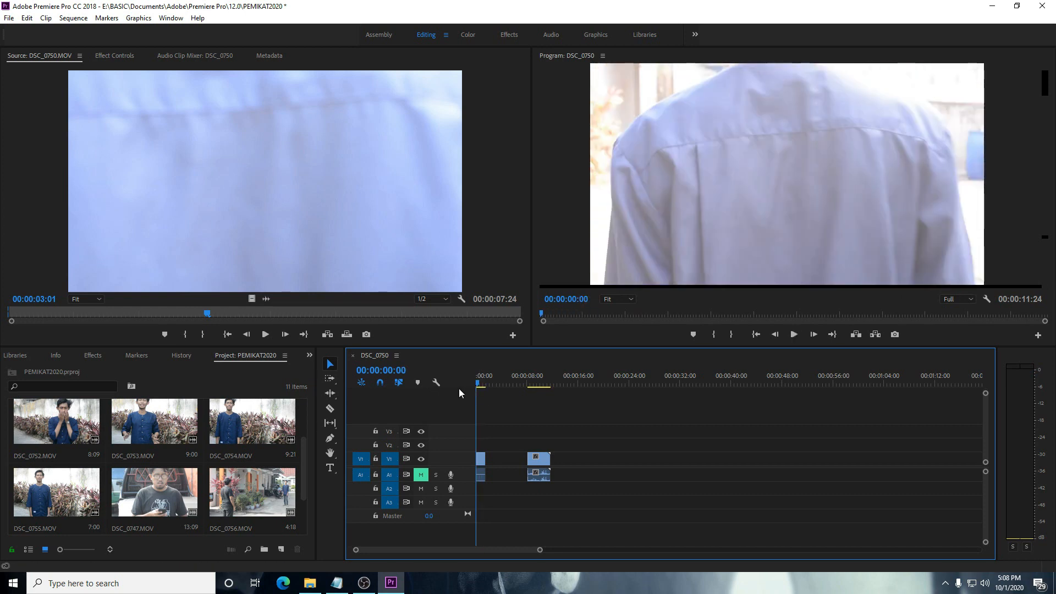
key("space")
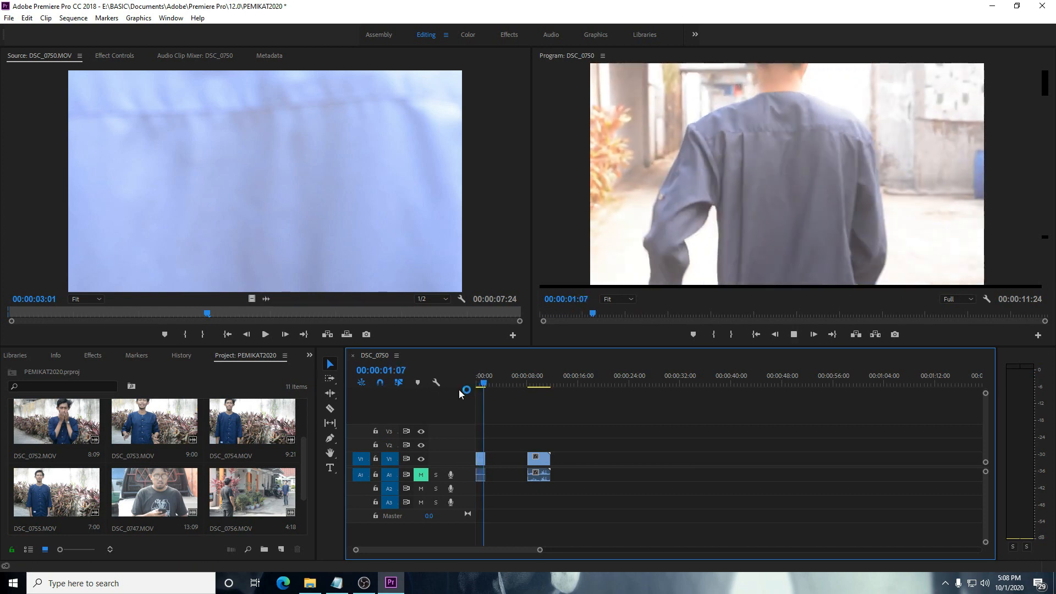
left_click_drag(487, 384, 430, 377)
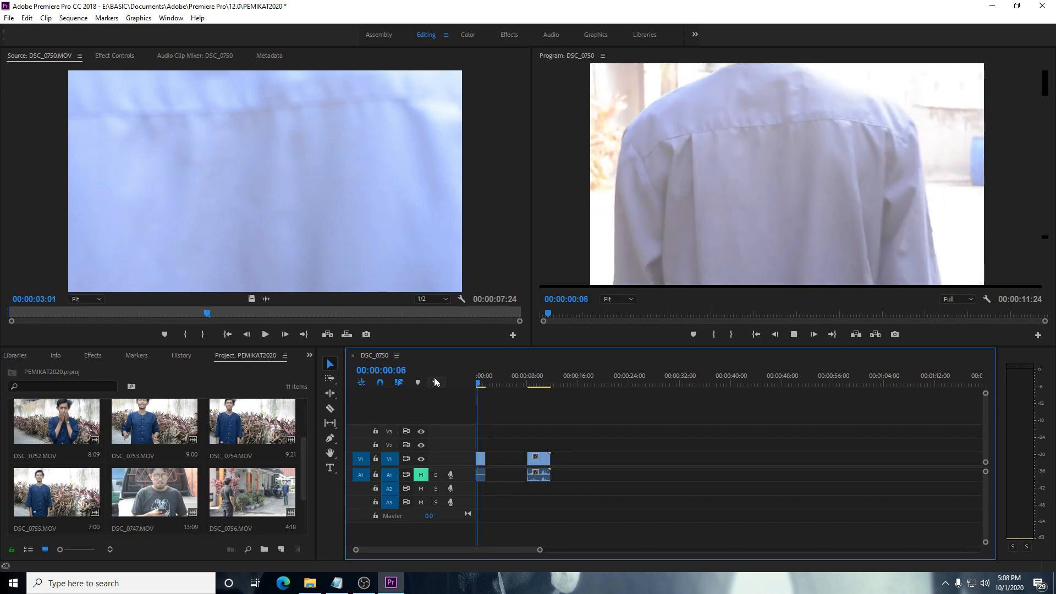
key("space")
Step: Snap the DSC_0751 piece back against the first clip, and ripple-delete its section before 00:00:02:09
left_click_drag(541, 459, 502, 464)
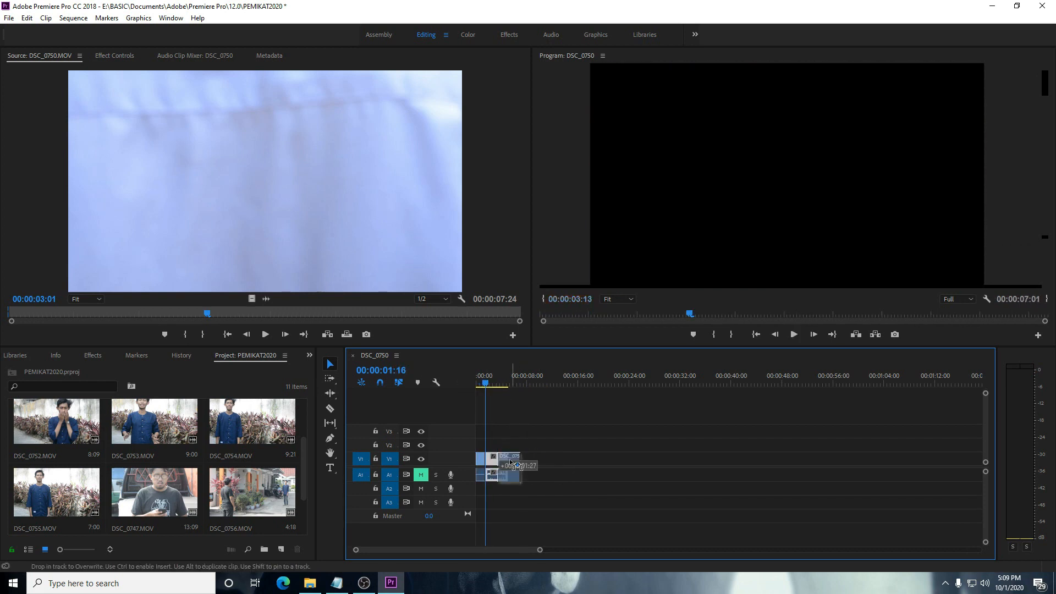
key("space")
key("space")
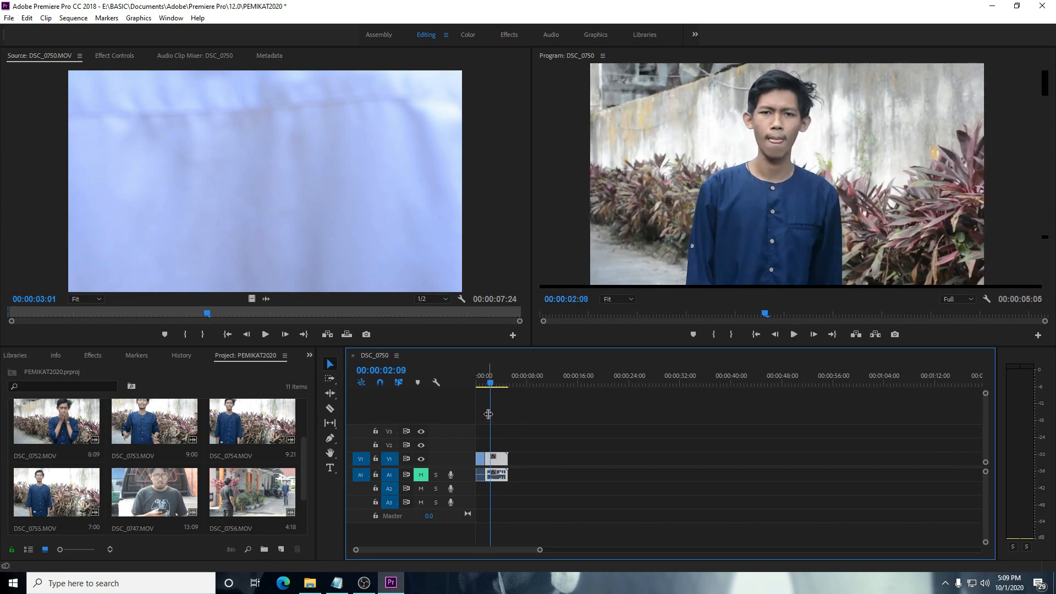
right_click(488, 463)
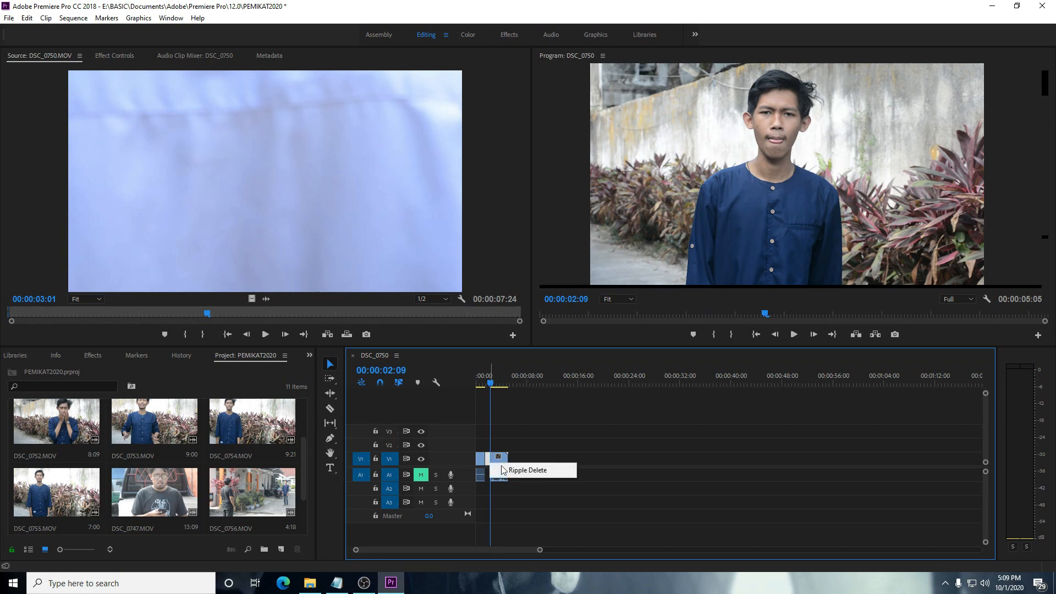
left_click(526, 470)
Step: Play from the start, split DSC_0751 at 00:00:02:04 and move the remainder to about 00:00:21:00 on V1
key("Home")
key("space")
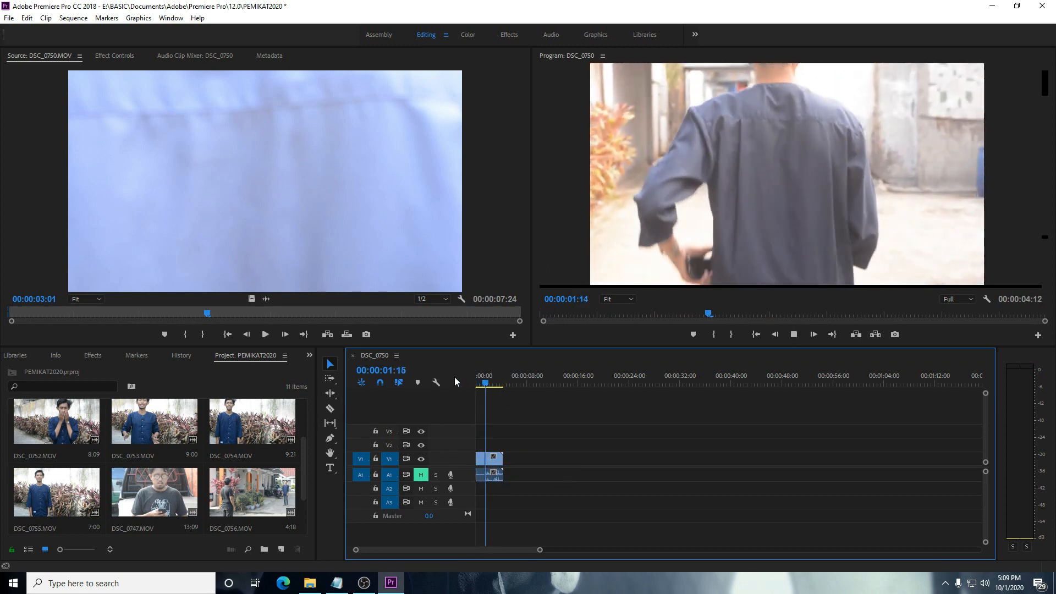
key("space")
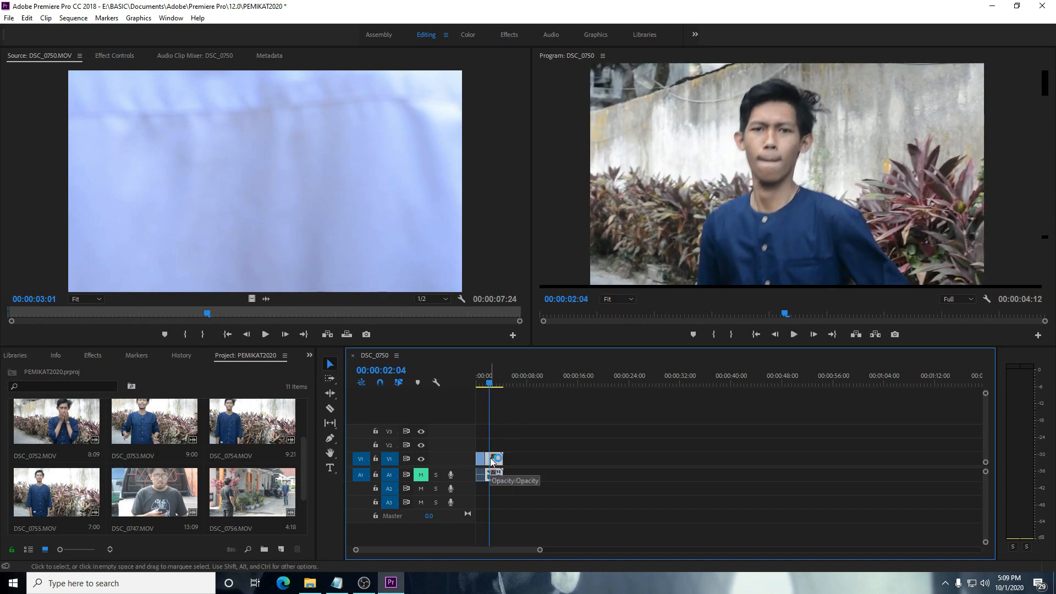
key("ctrl+k")
left_click_drag(496, 457, 617, 458)
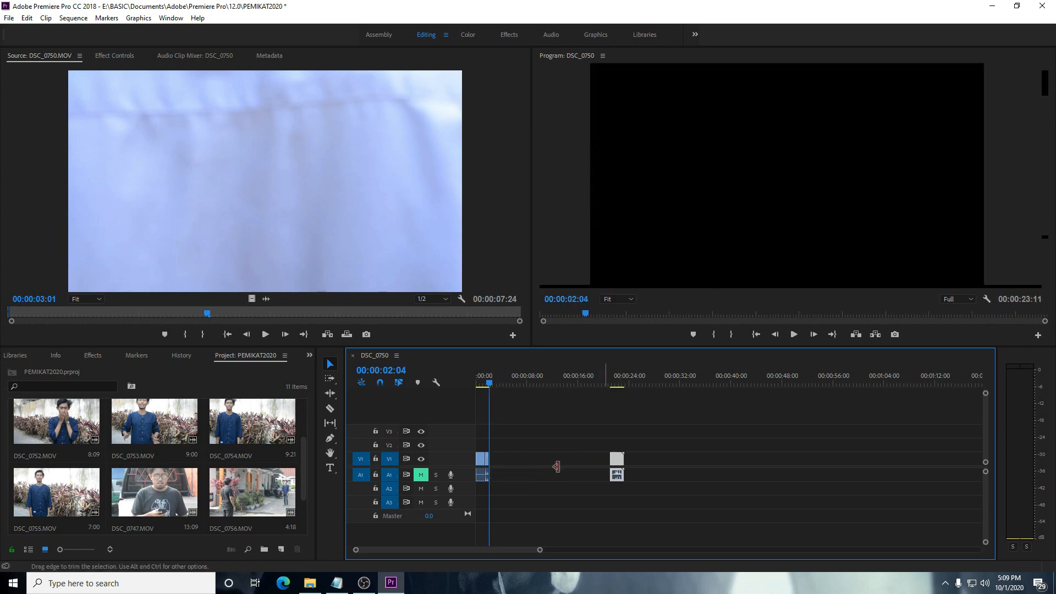
Step: Add DSC_0749 from File Explorer to the gap on V1, starting at about 00:00:10:00
left_click(310, 584)
left_click(718, 78)
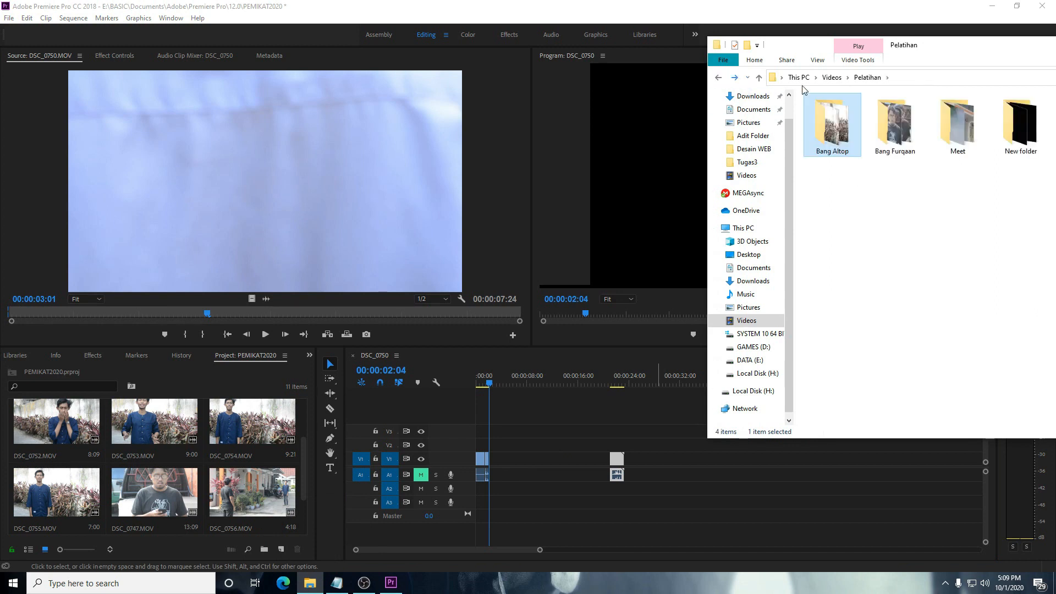
double_click(888, 129)
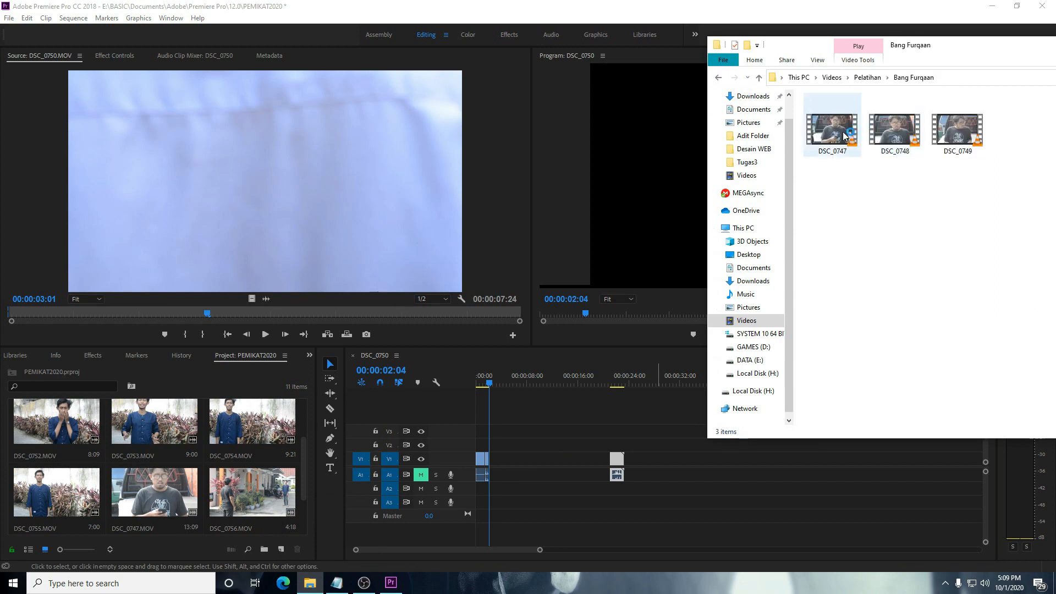
left_click(893, 132)
left_click(962, 142)
left_click_drag(957, 135, 540, 464)
Step: Split the DSC_0749 clip at 00:00:13:06 and delete the part before the cut
left_click_drag(489, 383, 539, 393)
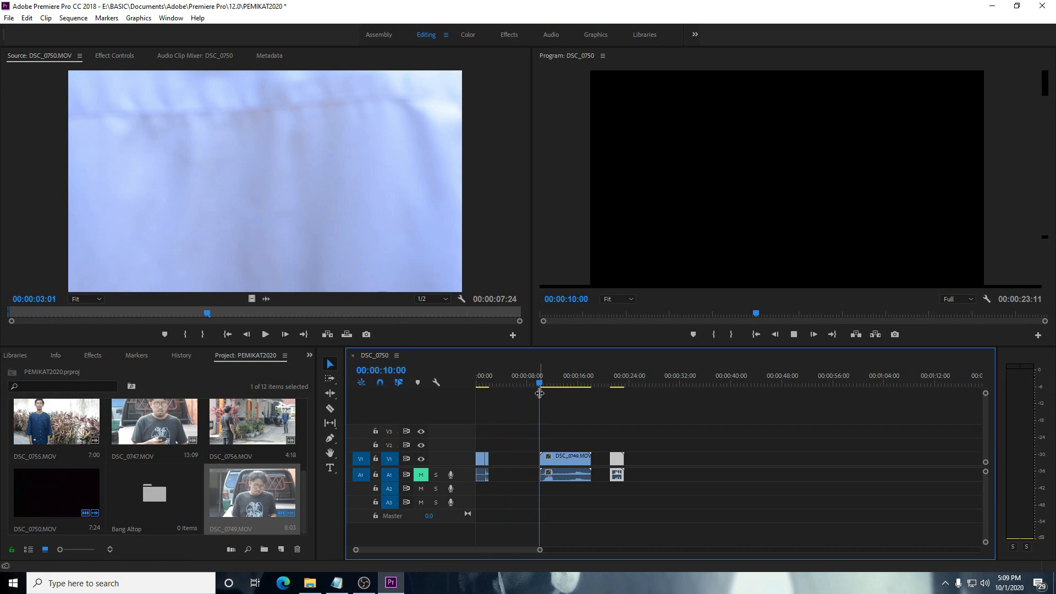
key("space")
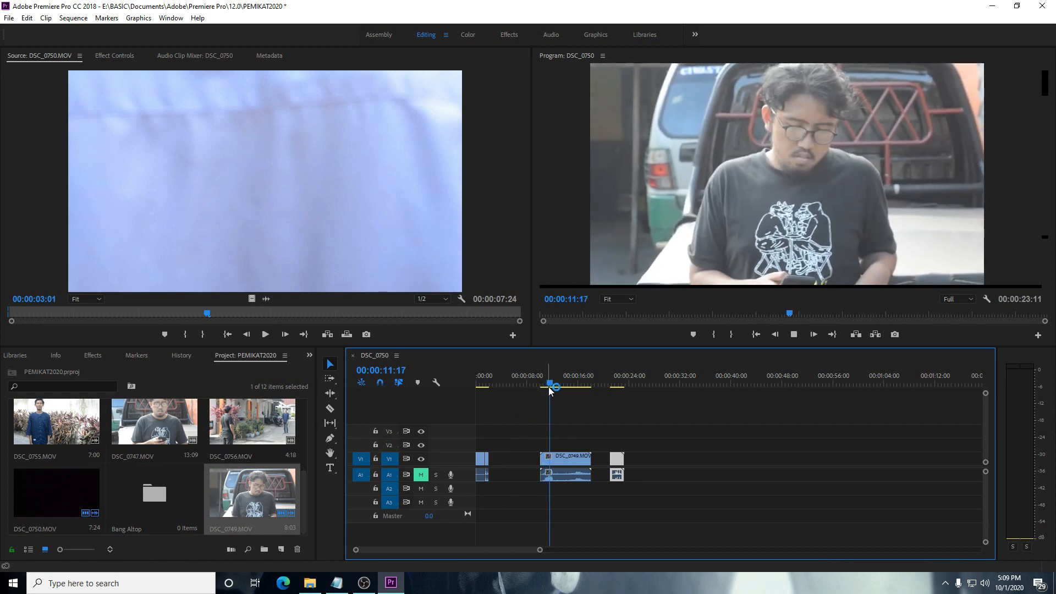
key("space")
left_click_drag(565, 383, 562, 386)
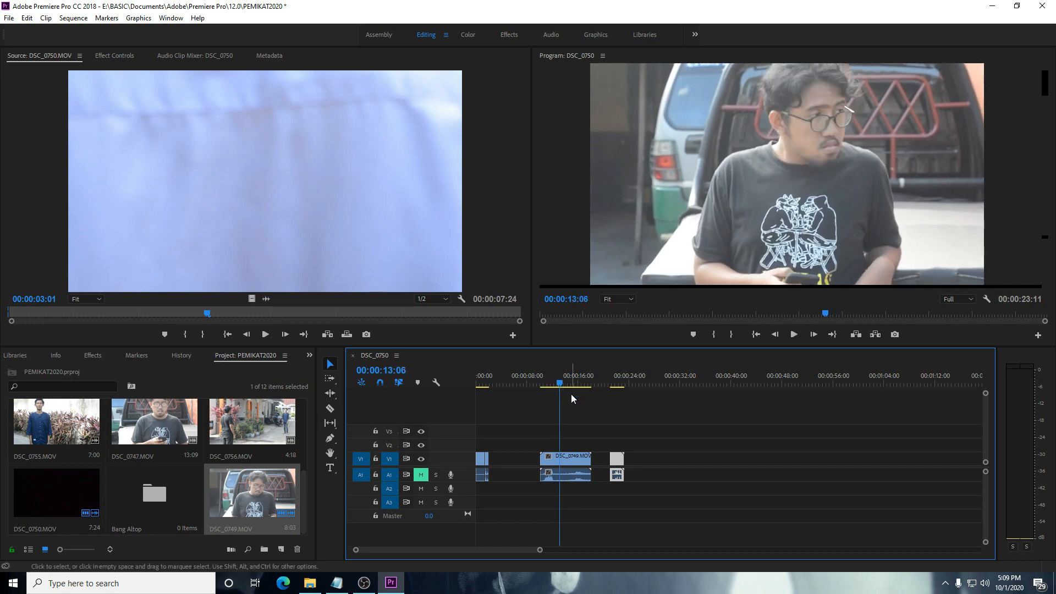
key("ctrl+i")
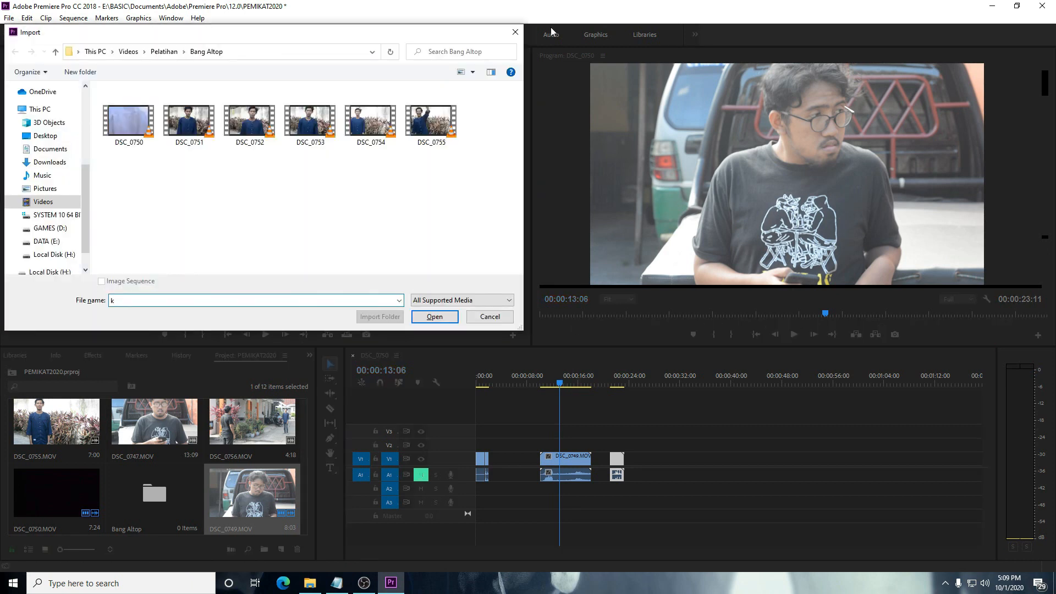
left_click(516, 31)
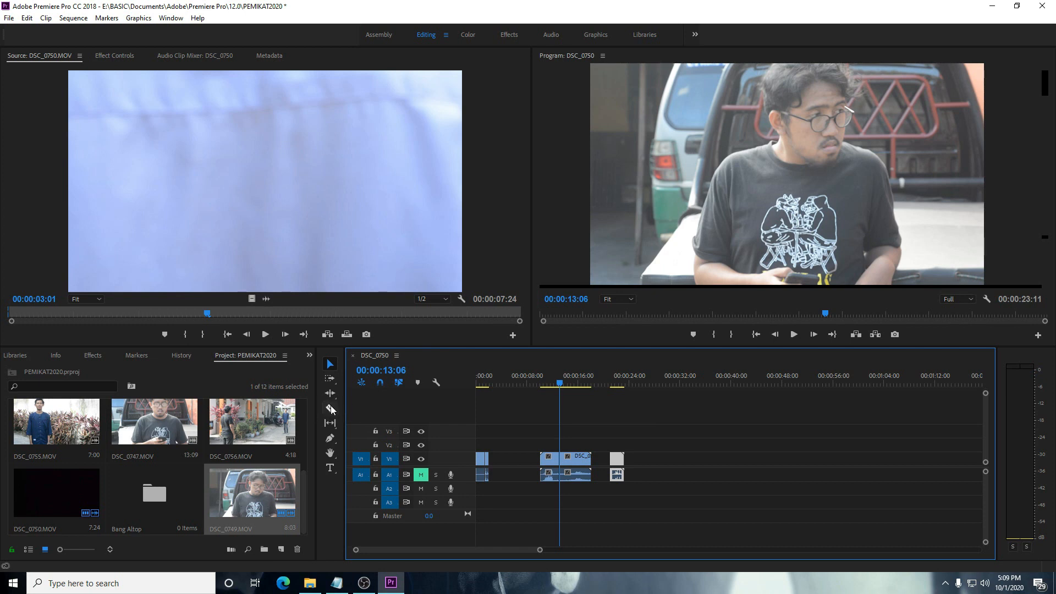
left_click(542, 468)
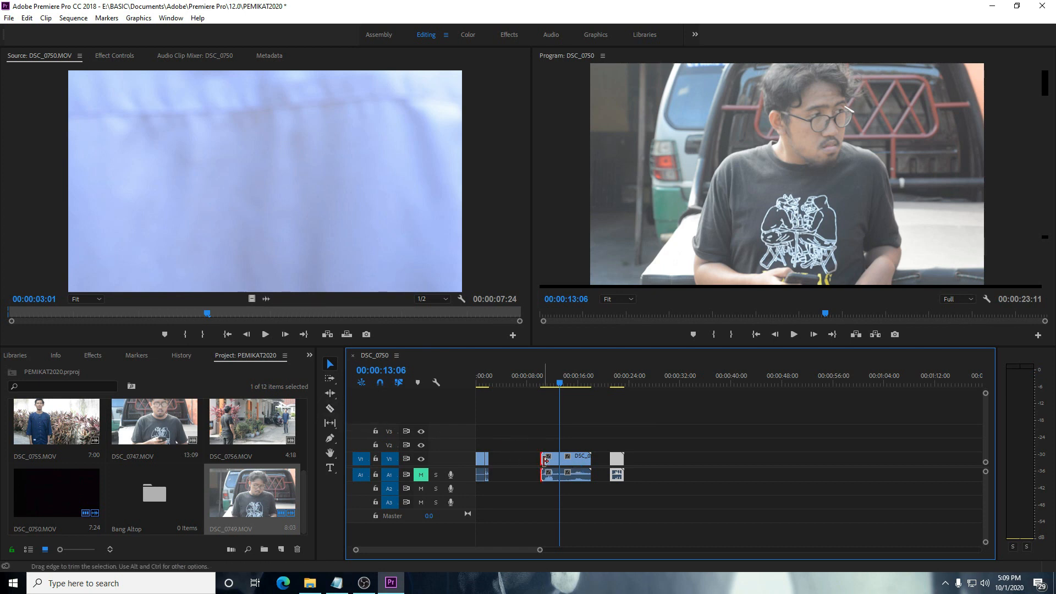
key("Delete")
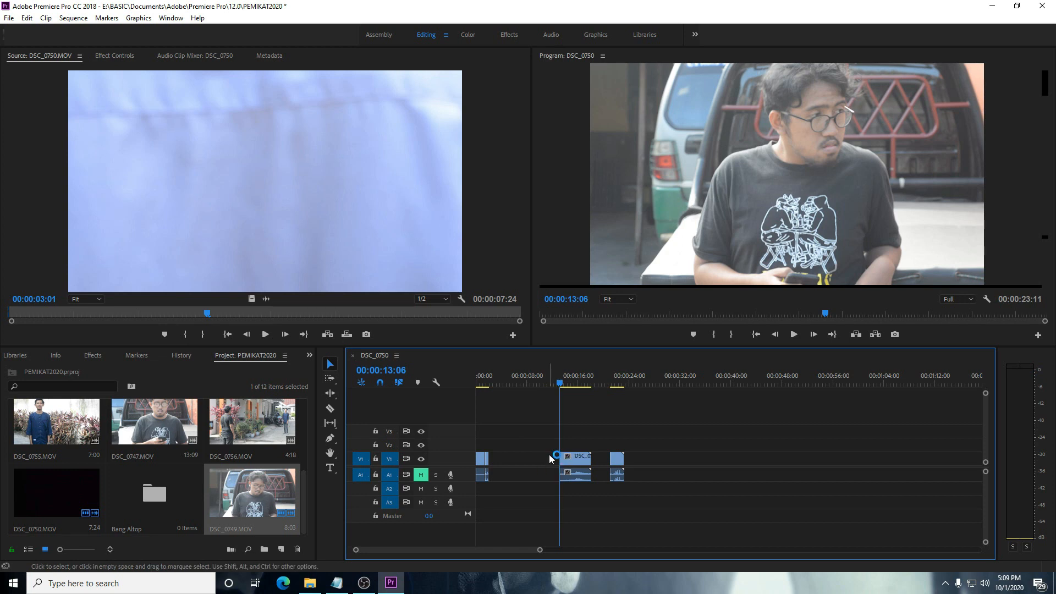
Step: Ripple-delete the gap before the DSC_0749 clip and return the playhead to the start of the sequence
right_click(549, 457)
left_click(597, 465)
left_click_drag(491, 380, 436, 381)
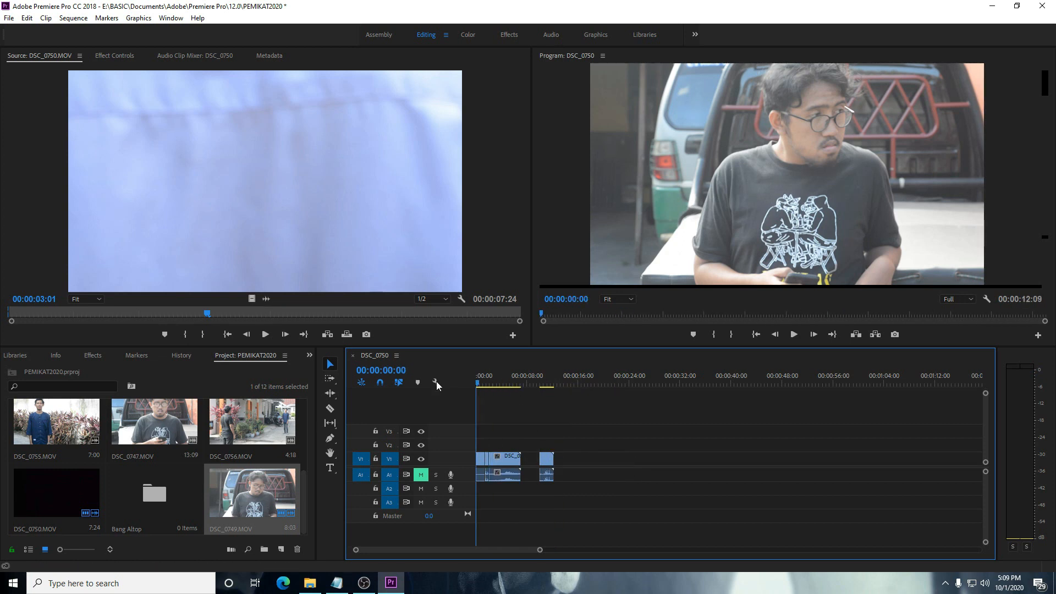
Step: Play the opening, delete the DSC_0749 clip from V1, and add DSC_0747 from File Explorer at about 00:00:22:00
key("space")
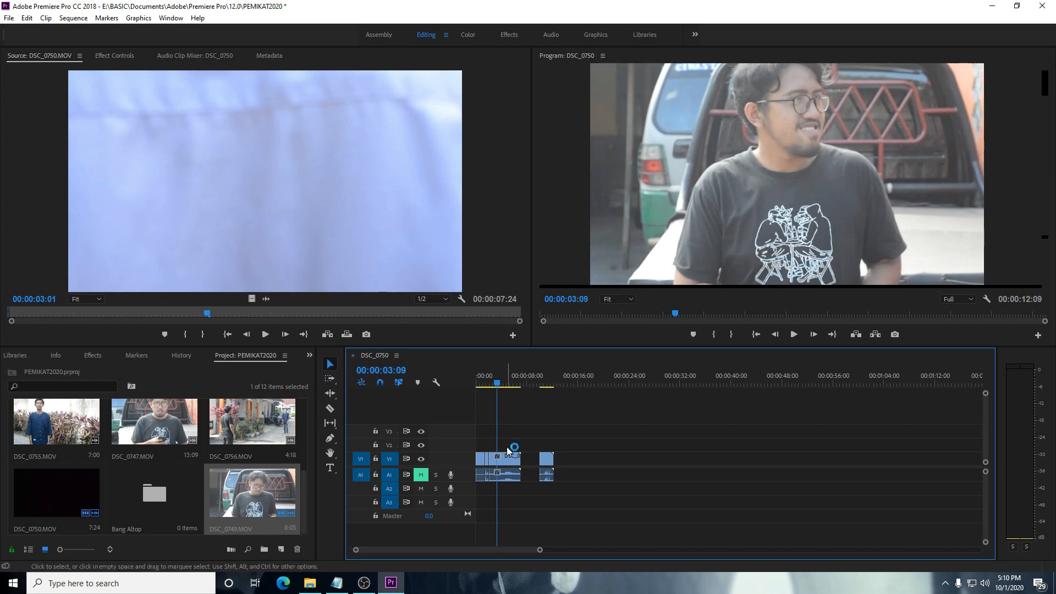
key("Delete")
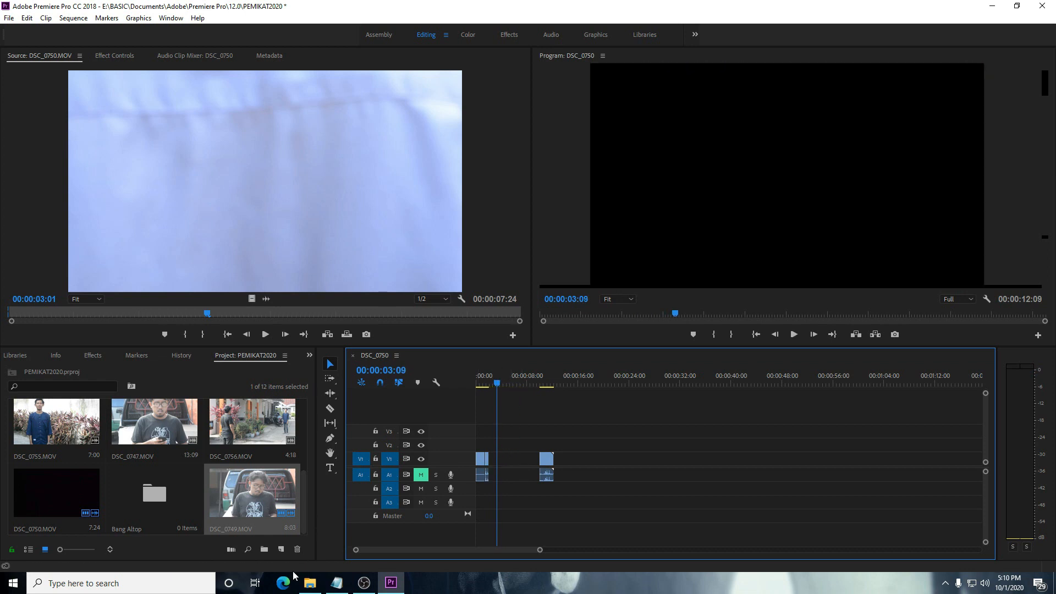
left_click(310, 583)
left_click(844, 151)
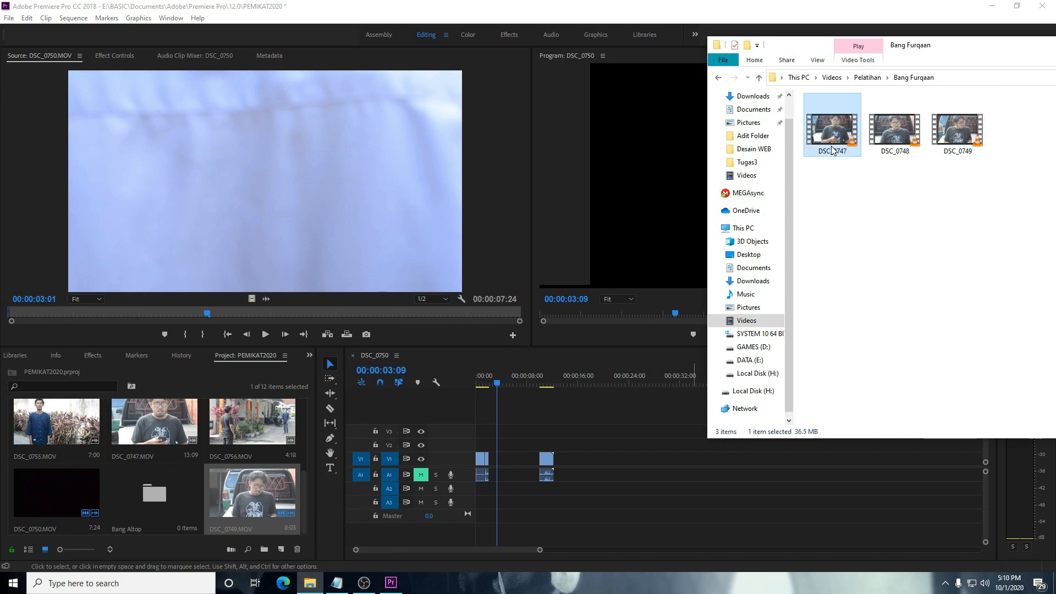
left_click_drag(843, 151, 616, 464)
Step: Cut the DSC_0747 clip at 00:00:33:09 and move its end portion directly after the opening clips on V1
left_click_drag(492, 381, 530, 381)
left_click_drag(624, 414, 688, 414)
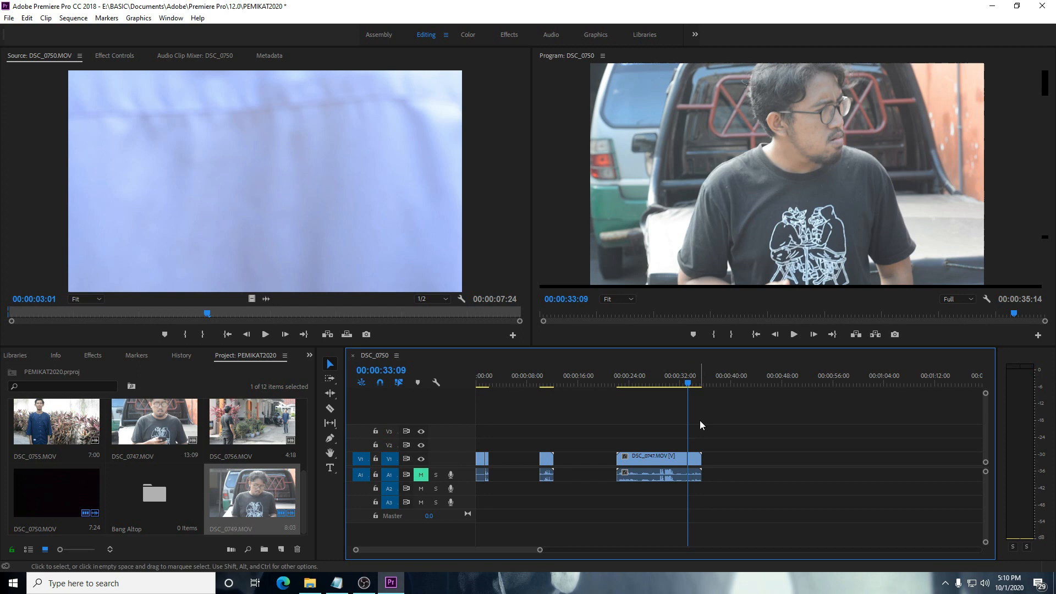
left_click_drag(617, 459, 498, 457)
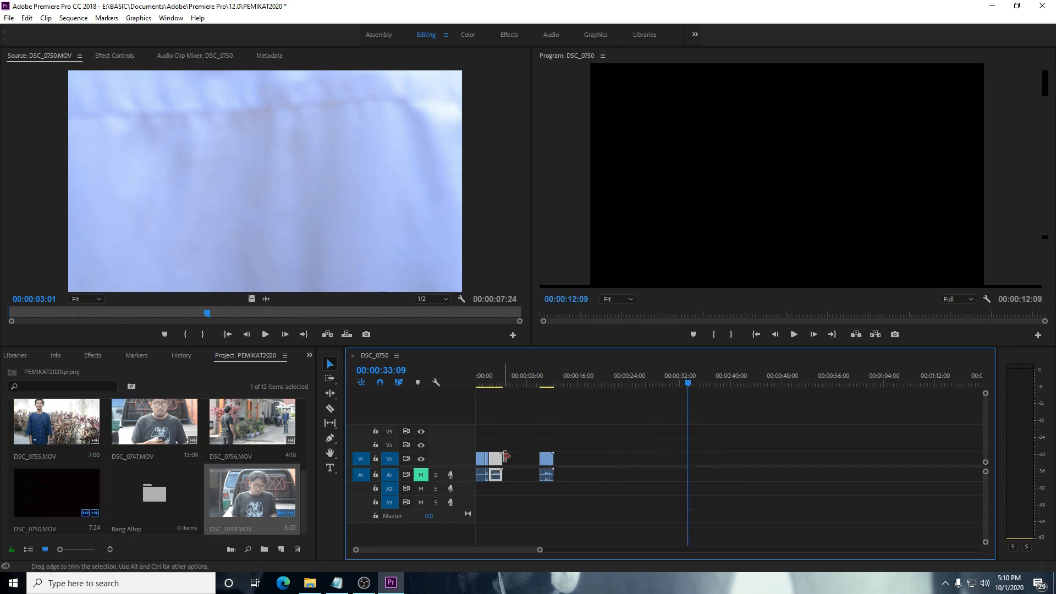
Step: Play the sequence from the start and delete the DSC_0747 clip from V1
key("space")
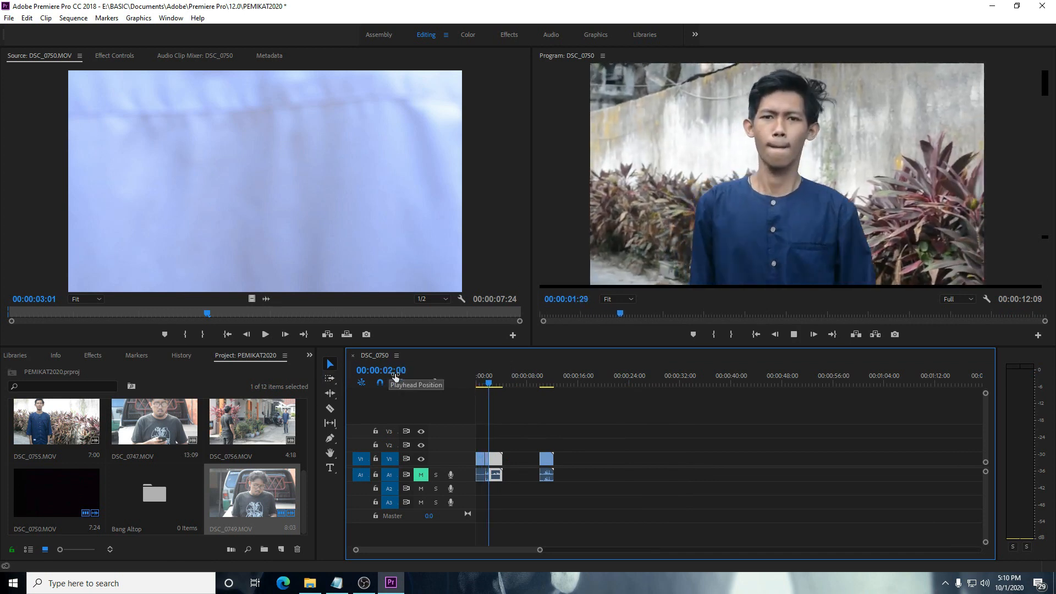
key("space")
left_click_drag(495, 388, 510, 384)
Step: Add DSC_0748 from File Explorer to V1 at about 00:00:20:00 and play through it to find a cut point
left_click(310, 583)
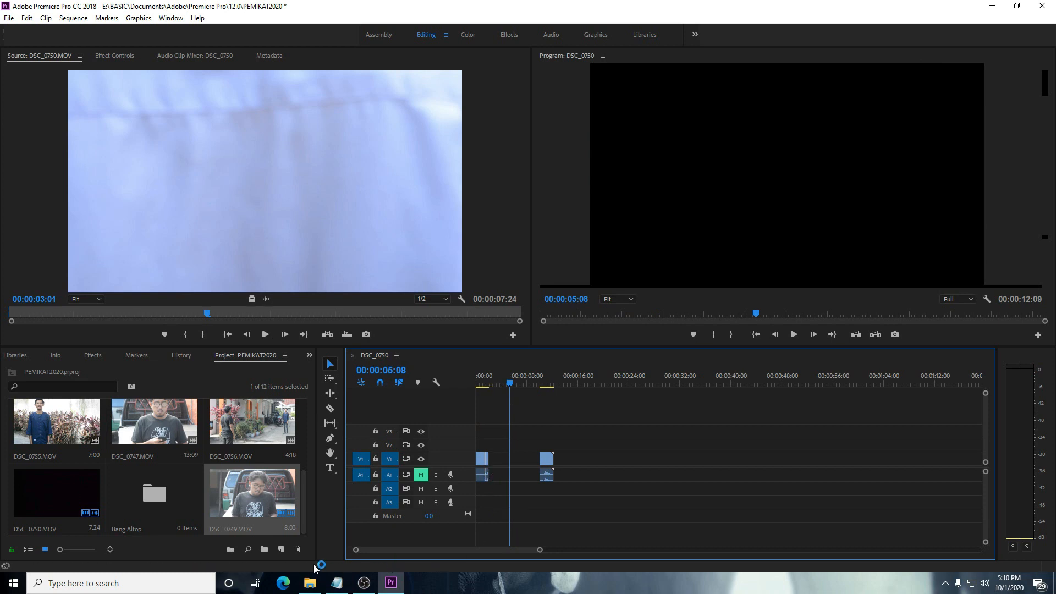
left_click_drag(895, 129, 605, 459)
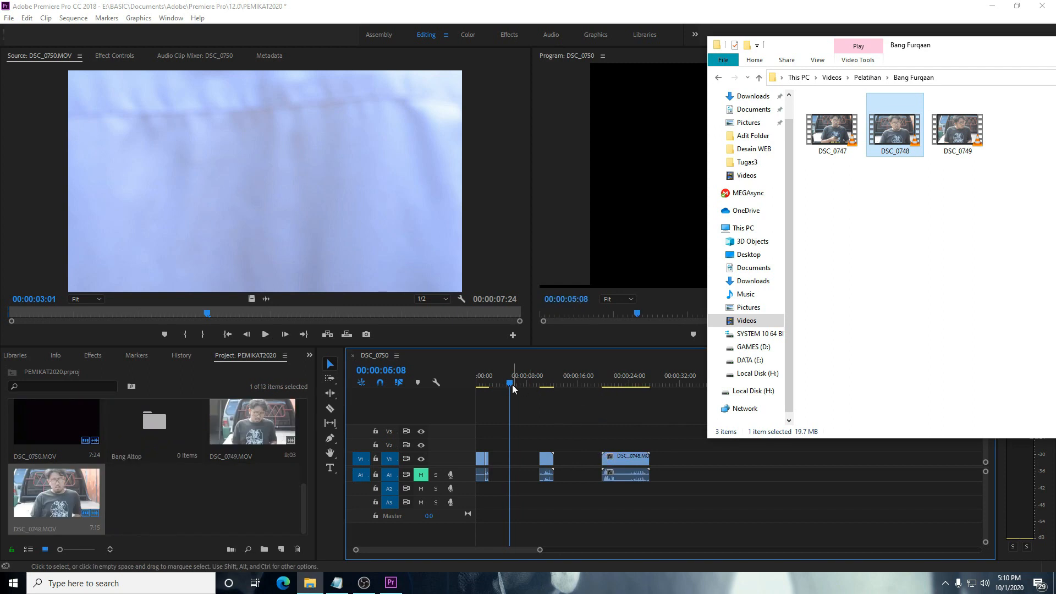
left_click_drag(512, 384, 556, 398)
key("space")
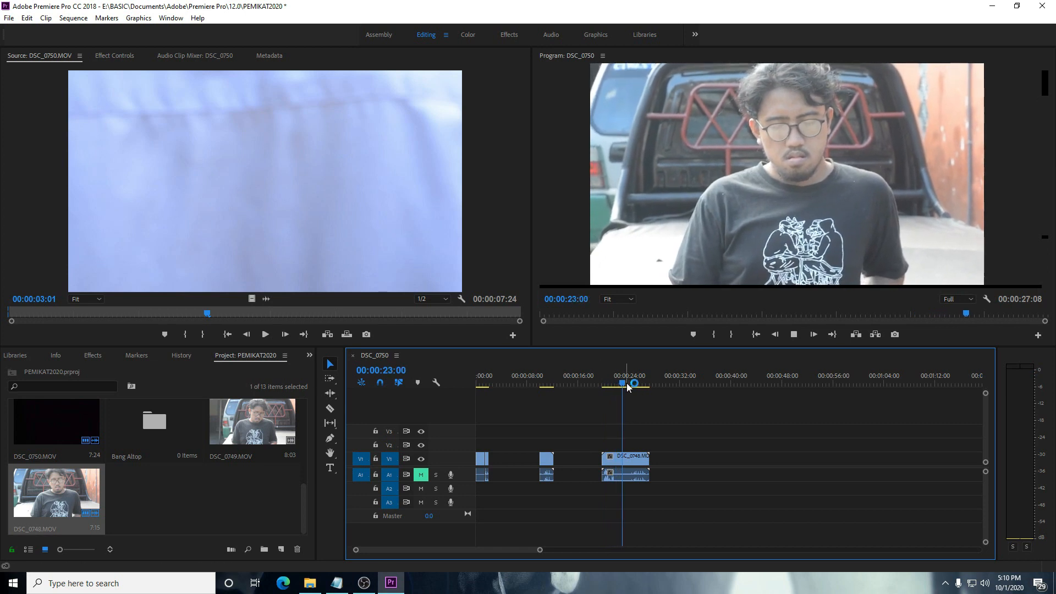
Step: Split the DSC_0748 clip at 00:00:23:01 and delete the part before the cut
left_click_drag(629, 381, 622, 380)
key("ctrl+k")
key("Delete")
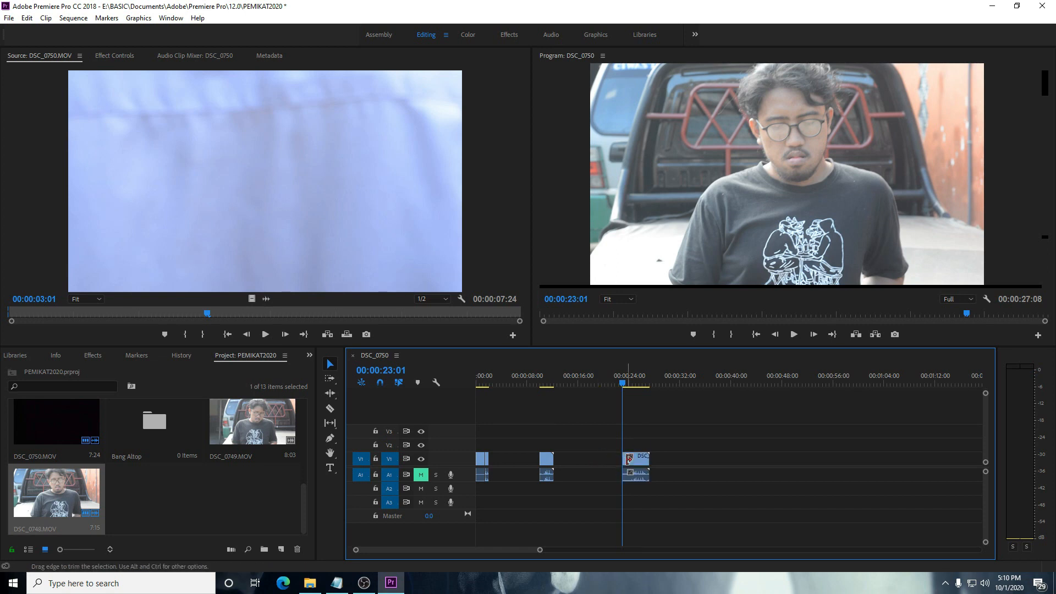
Step: Move the remaining DSC_0748 clip directly after the opening clips on V1 and play the sequence from the start
left_click_drag(635, 461, 505, 461)
left_click_drag(618, 380, 457, 380)
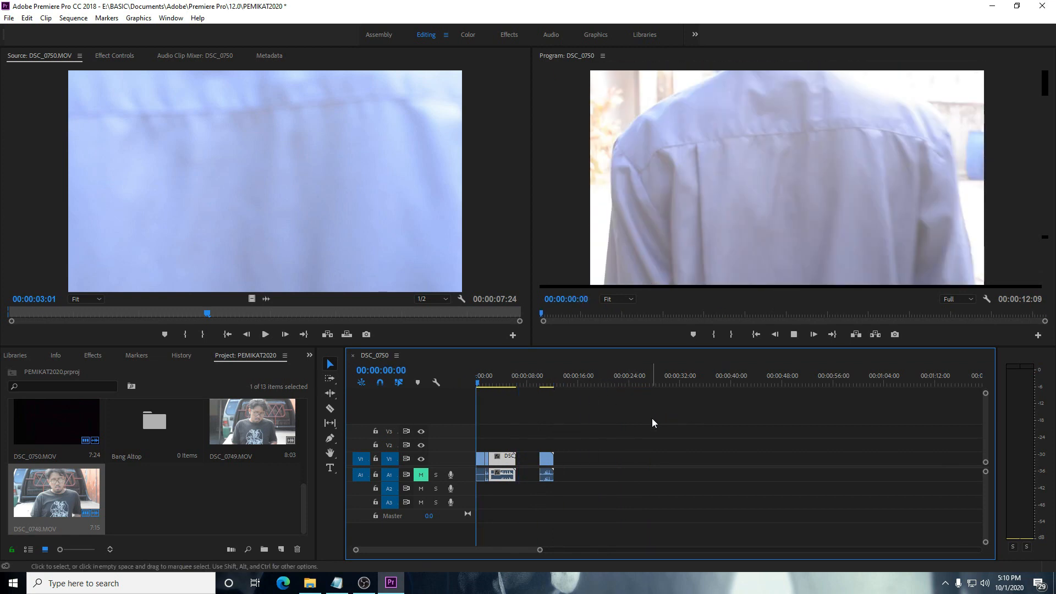
key("space")
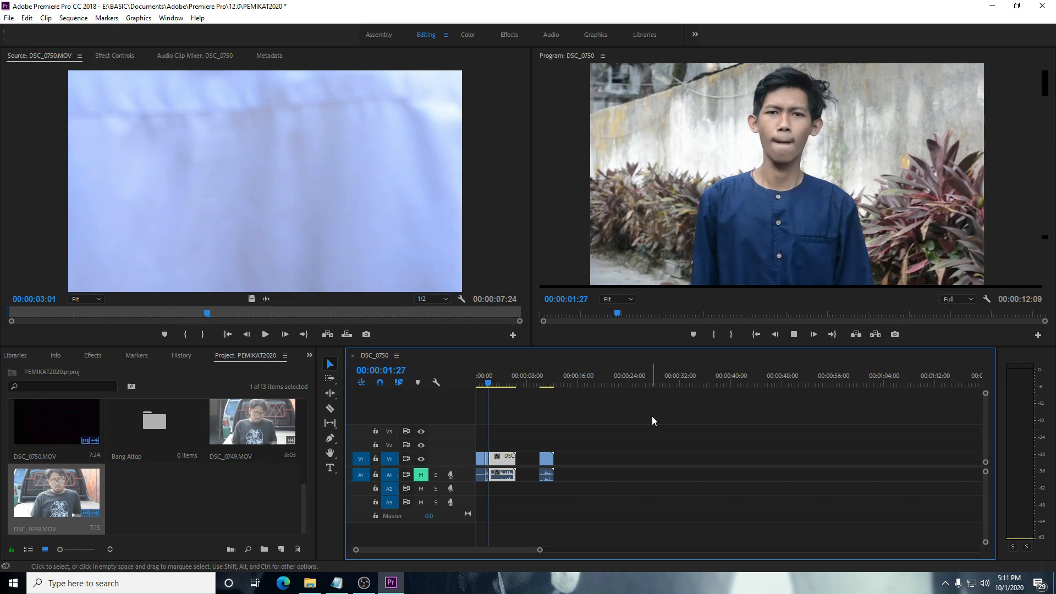
key("space")
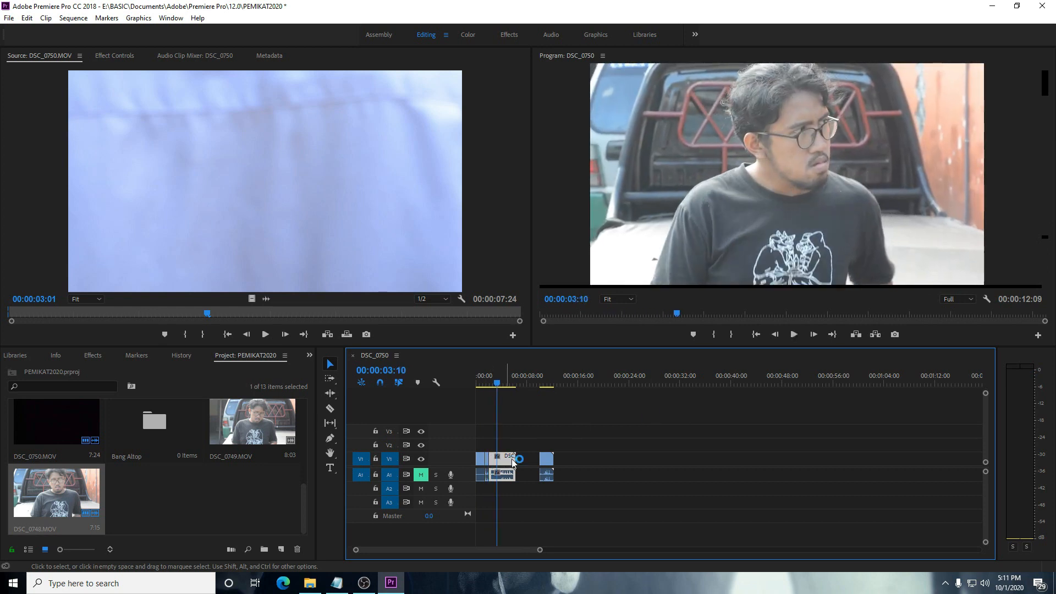
Step: Move the DSC_0748 clip up against the start of the DSC_0751 clip and replay the opening to 00:00:02:03
left_click_drag(512, 462, 535, 462)
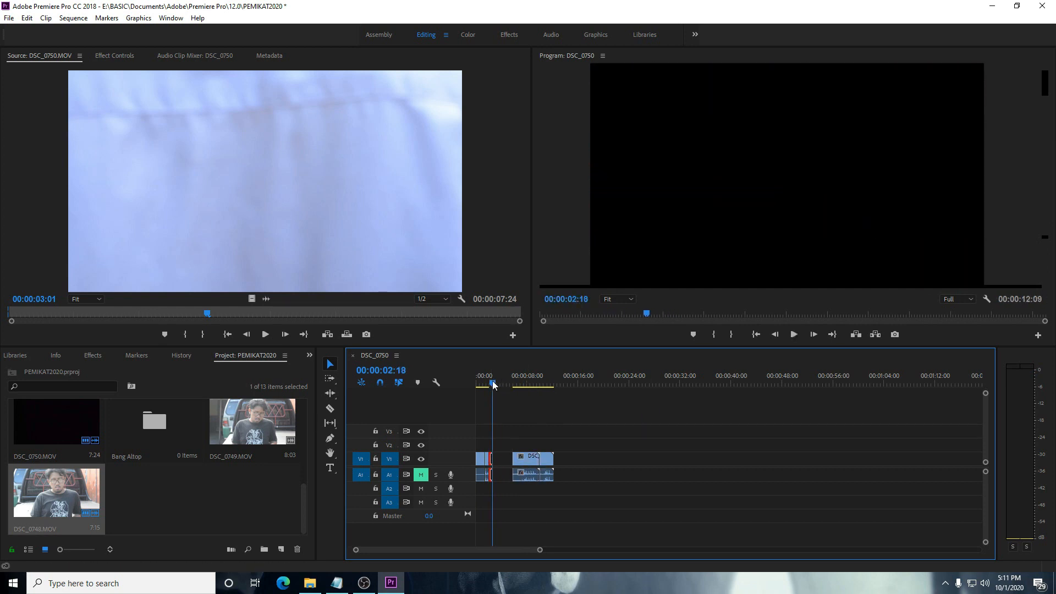
left_click_drag(493, 384, 471, 380)
key("space")
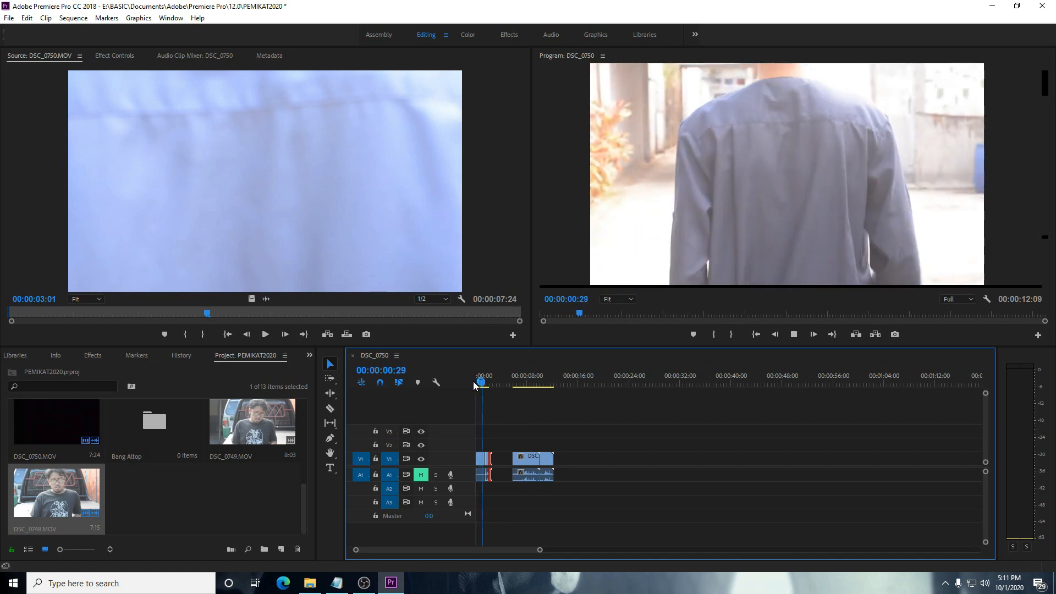
key("space")
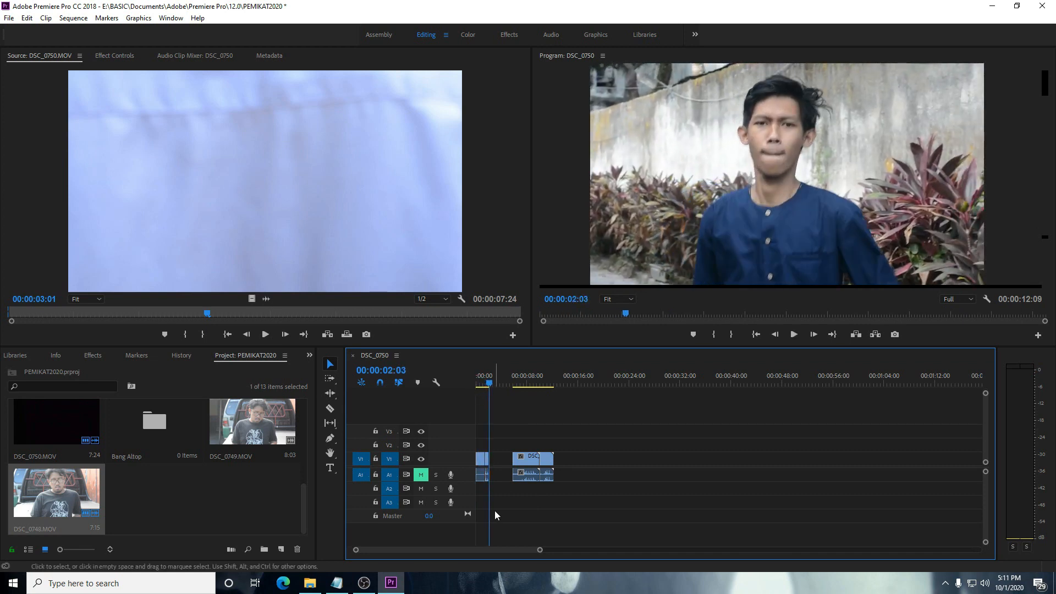
left_click_drag(541, 550, 497, 549)
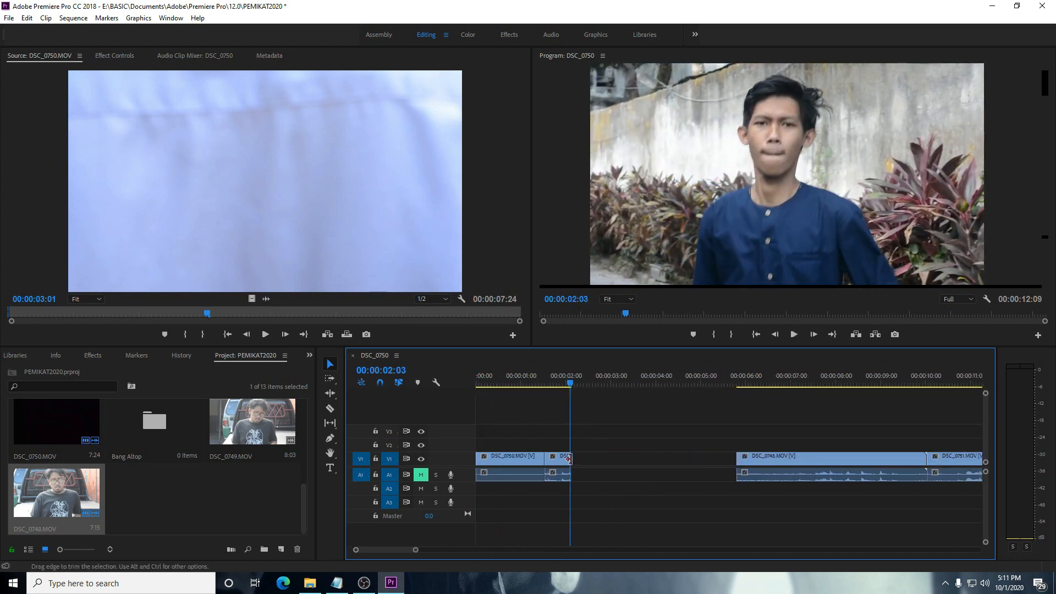
Step: Trim the end of the second clip back to about 00:00:01:28 and play the sequence from the start
left_click_drag(575, 466, 561, 487)
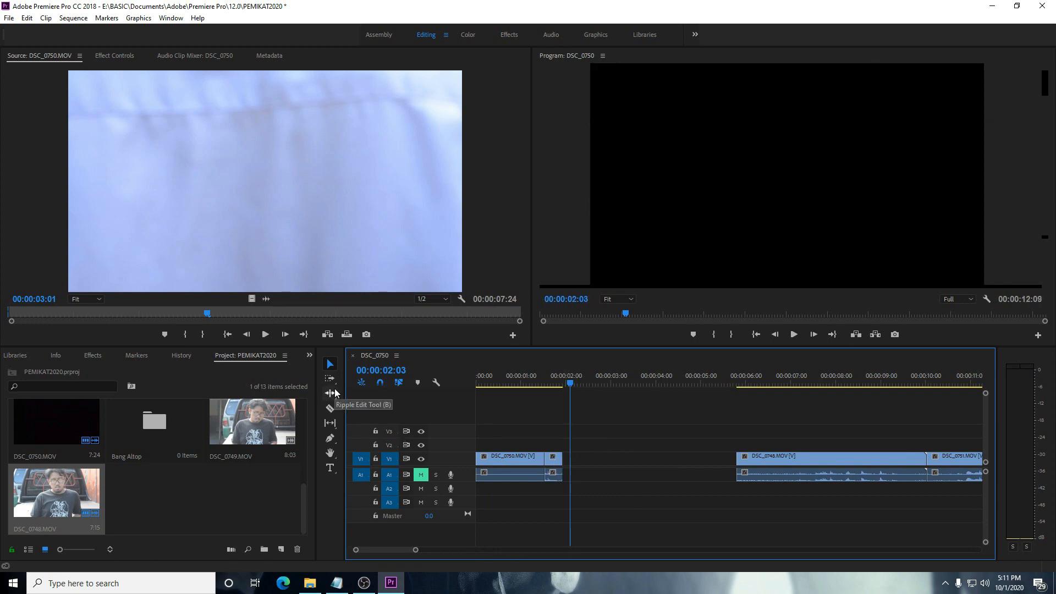
left_click_drag(576, 378, 482, 384)
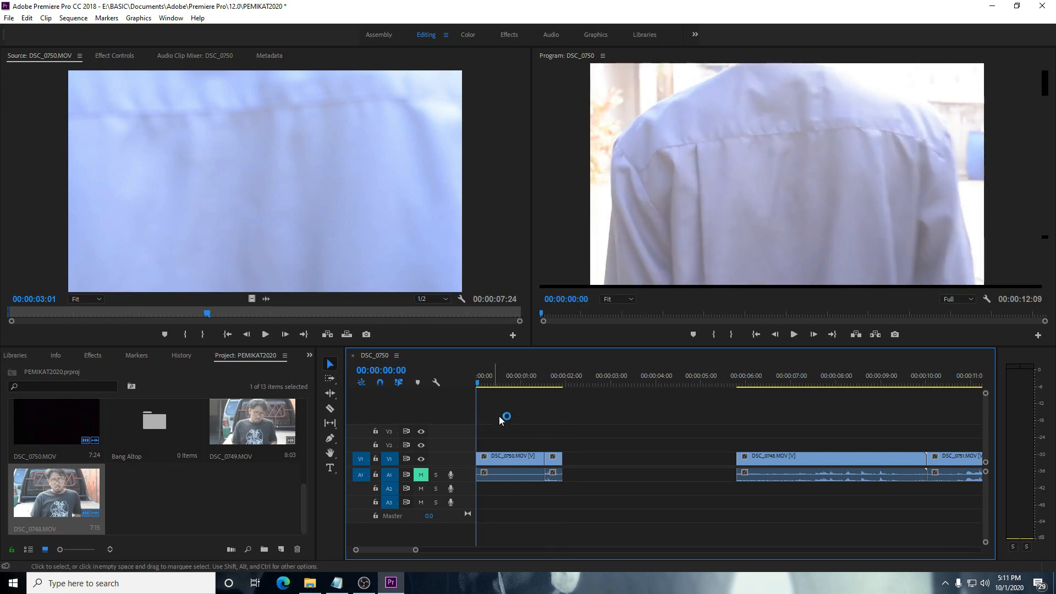
left_click_drag(561, 458, 563, 461)
key("space")
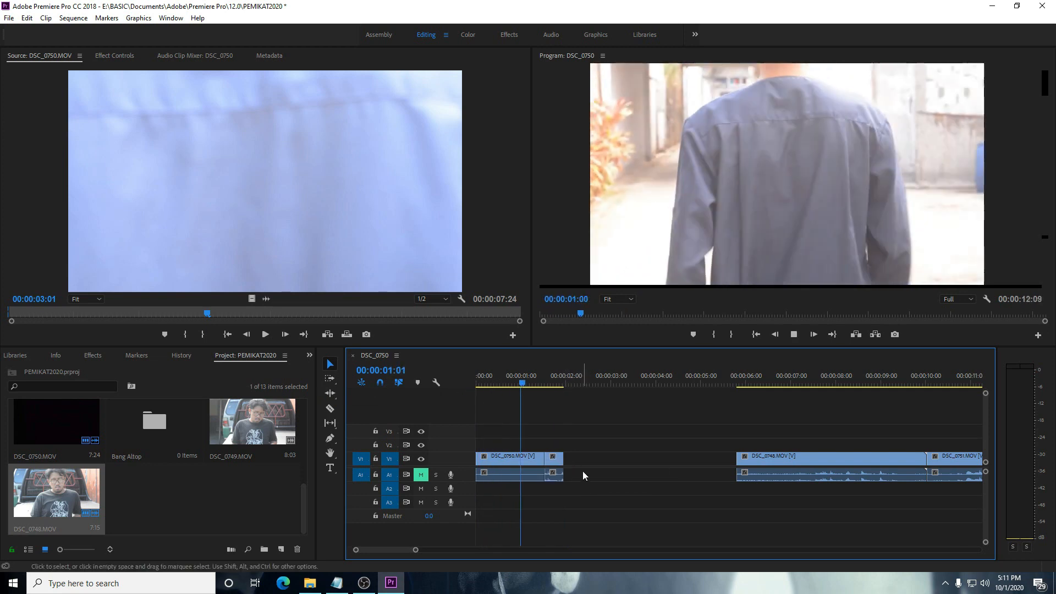
key("space")
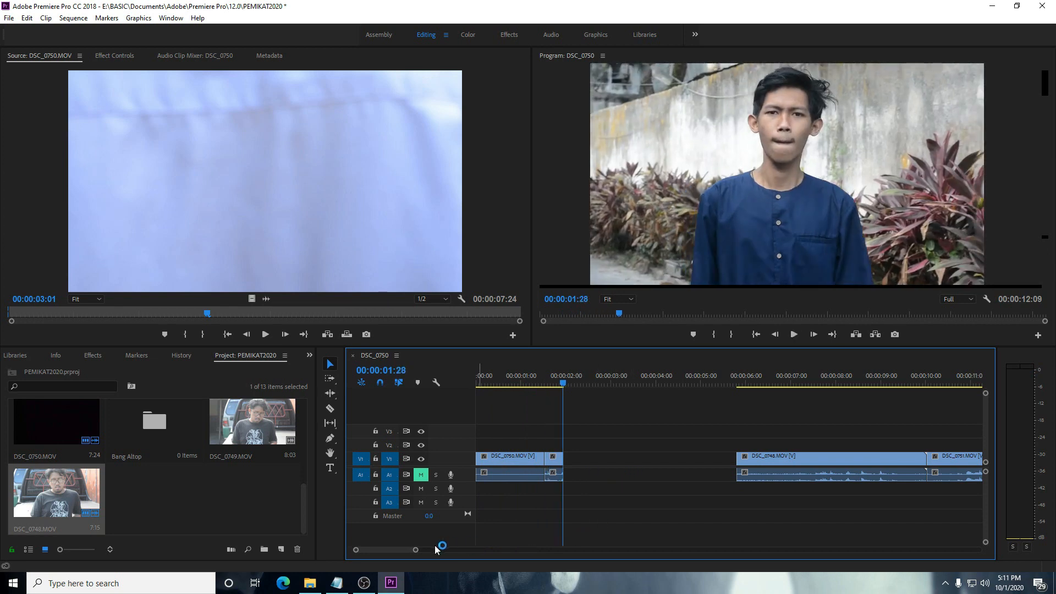
Step: Try placing the DSC_0751 clip directly after the second clip, preview it, and undo the move
left_click_drag(416, 550, 445, 550)
left_click_drag(722, 462, 553, 464)
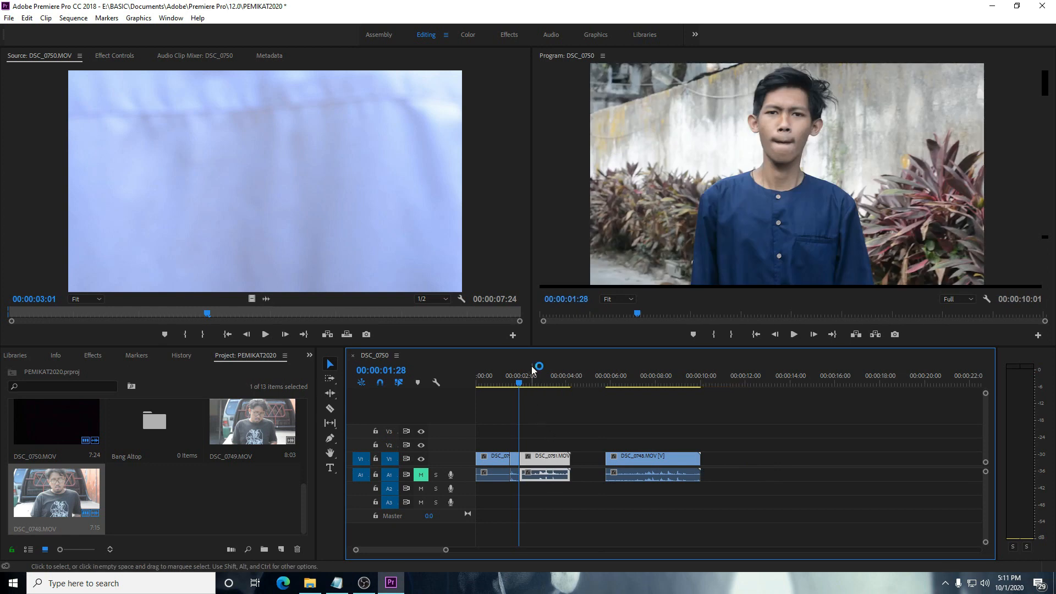
left_click(477, 385)
key("space")
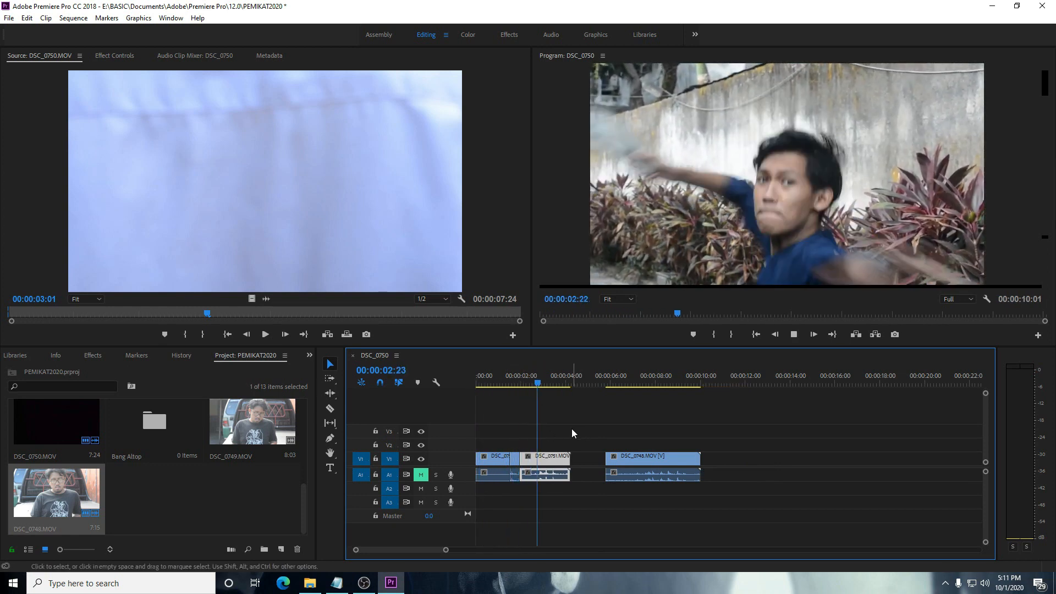
key("ctrl+z")
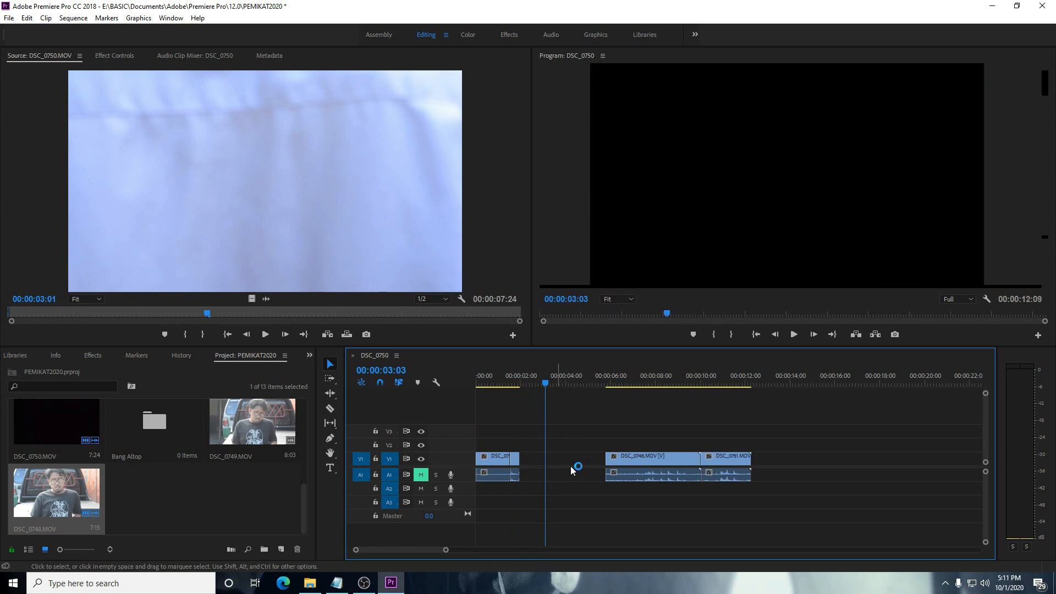
Step: Move the DSC_0748 clip directly after the second clip and play the sequence from the start
left_click_drag(622, 458, 542, 459)
left_click_drag(546, 385, 447, 378)
key("space")
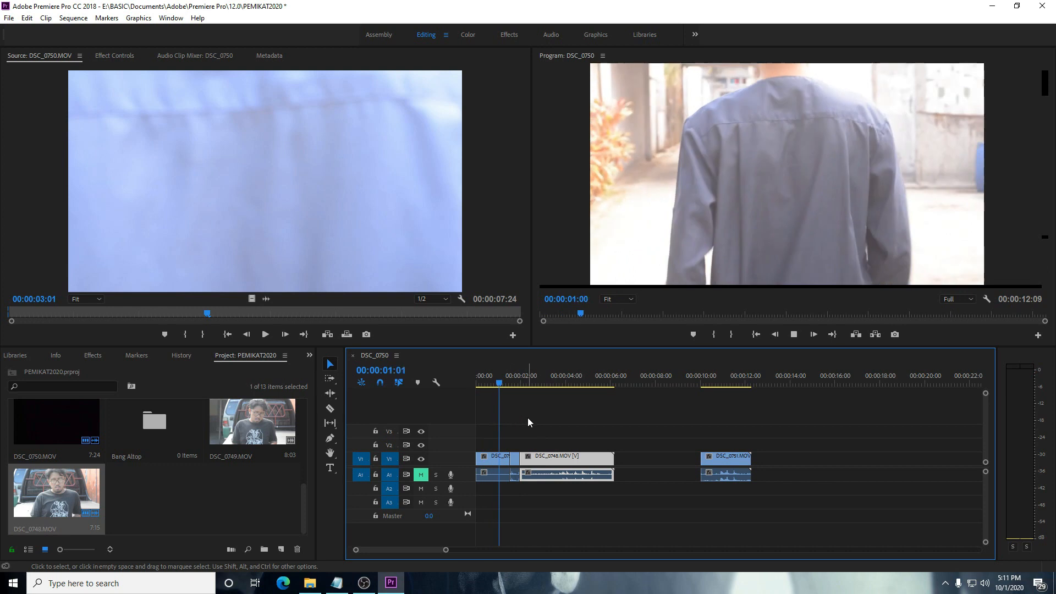
key("space")
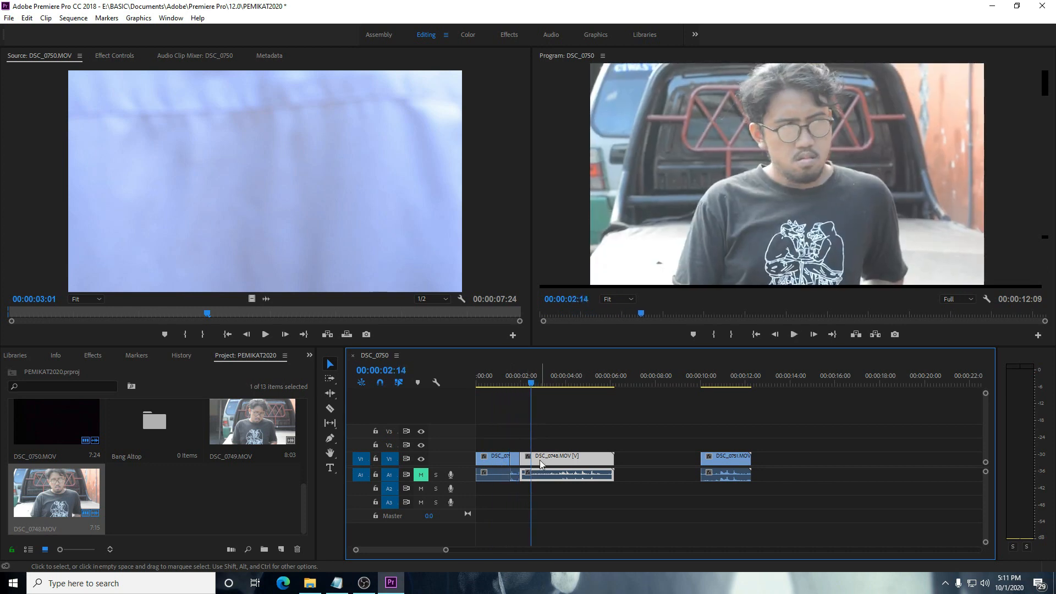
Step: Extend the second clip's end to about 00:00:02:04, close the DSC_0748 clip up against it, and preview the transition
mouse_move(538, 455)
left_mouse_down()
mouse_move(549, 456)
mouse_move(525, 460)
left_mouse_up()
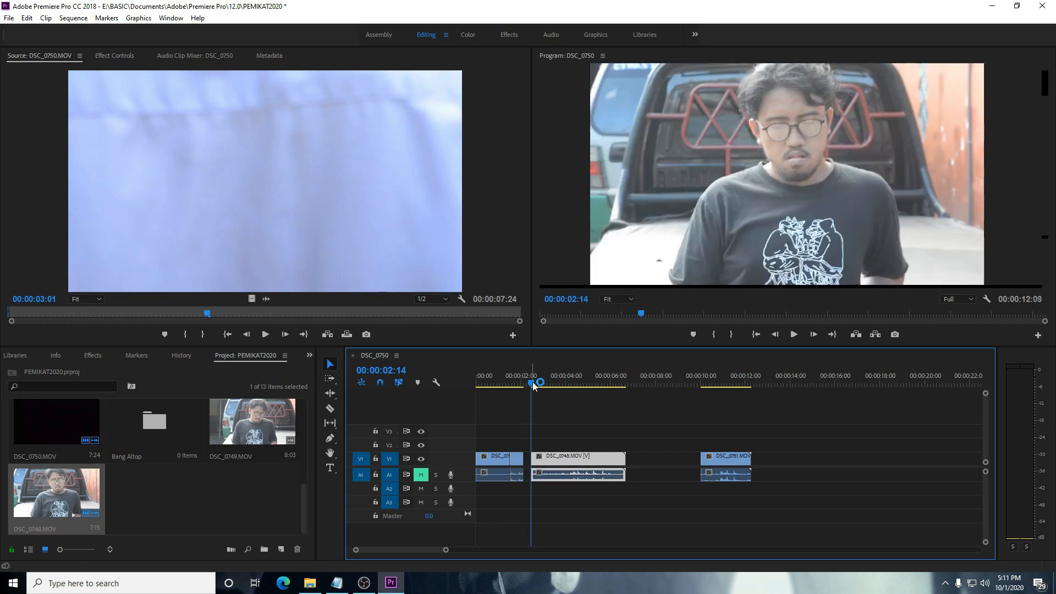
left_click_drag(533, 386, 460, 387)
key("space")
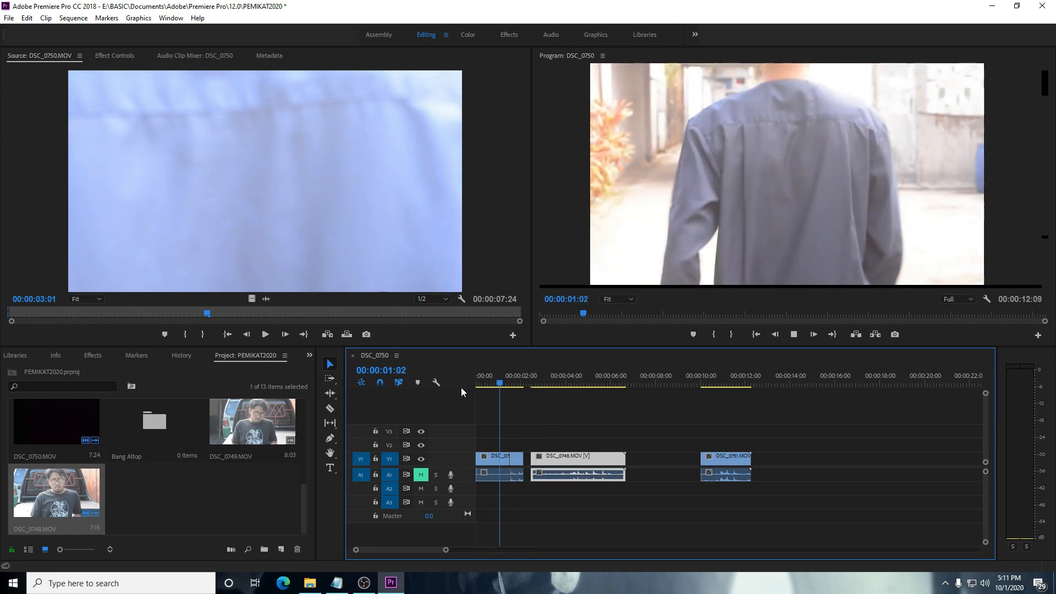
key("space")
left_click_drag(548, 460, 533, 460)
left_click_drag(524, 384, 424, 388)
key("space")
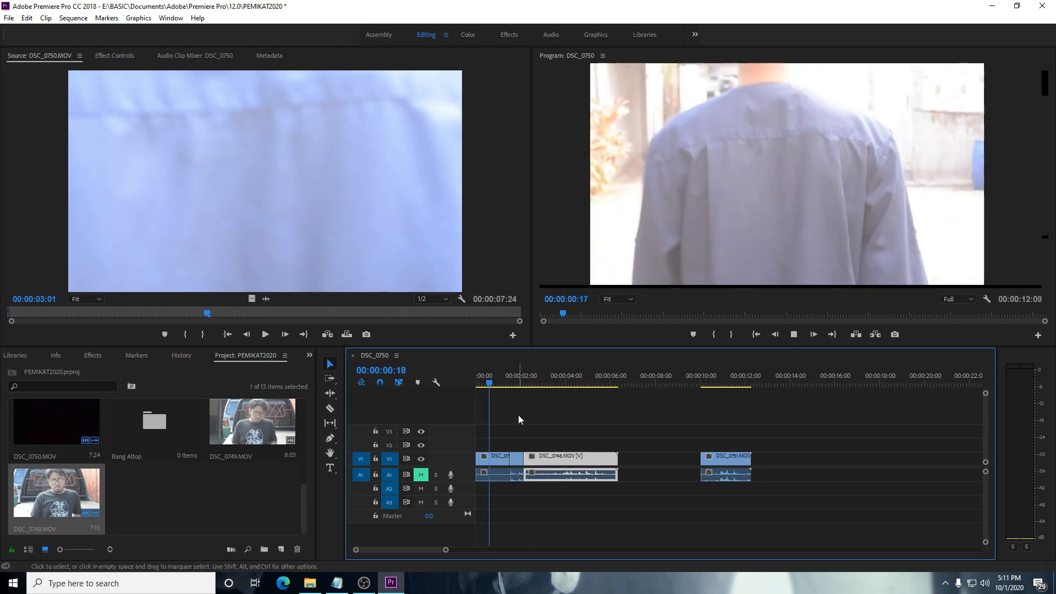
key("space")
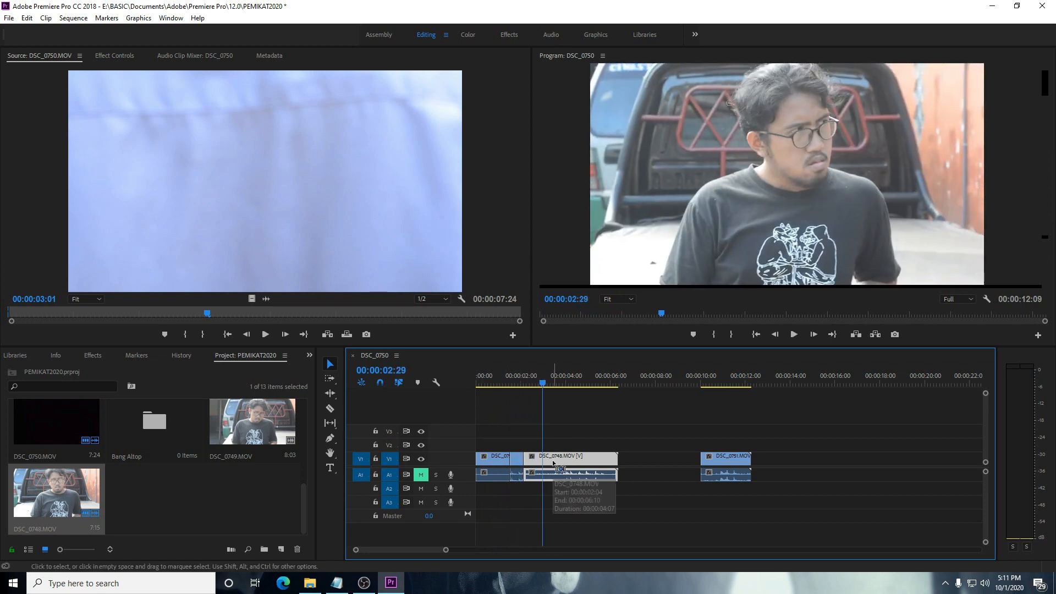
Step: Cut the DSC_0748 clip at 00:00:02:29, remove the part before the cut, ripple delete the gap, and preview the result
key("ctrl+k")
key("Delete")
right_click(531, 462)
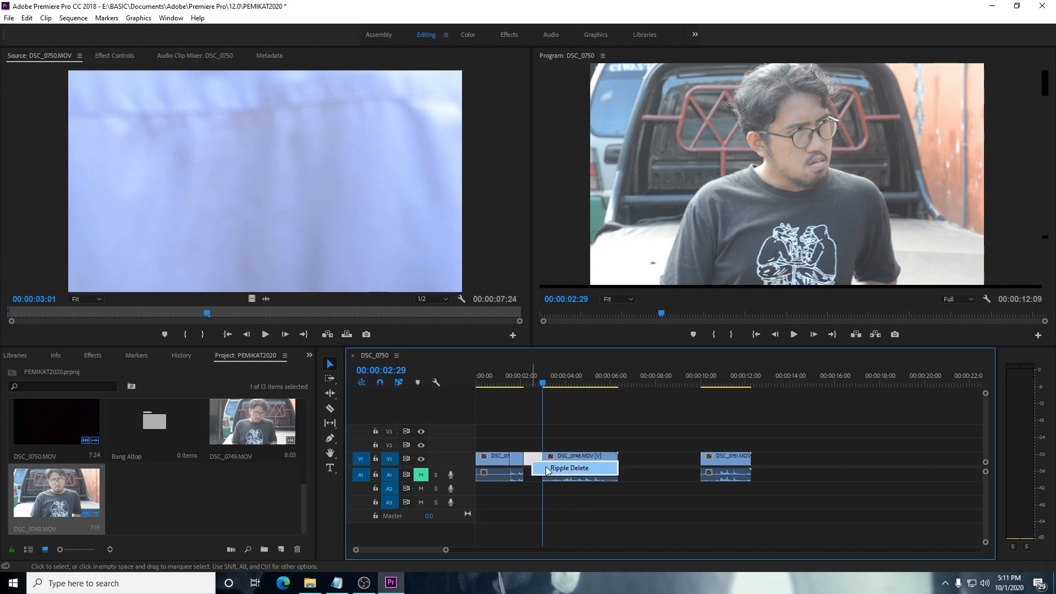
left_click(566, 468)
left_click_drag(523, 386, 361, 385)
key("space")
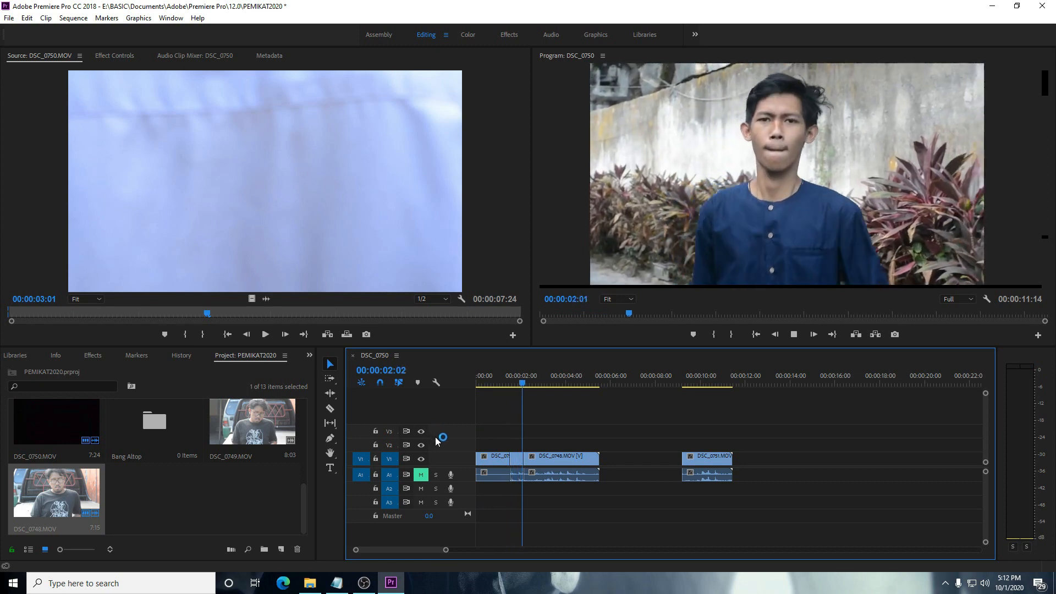
key("space")
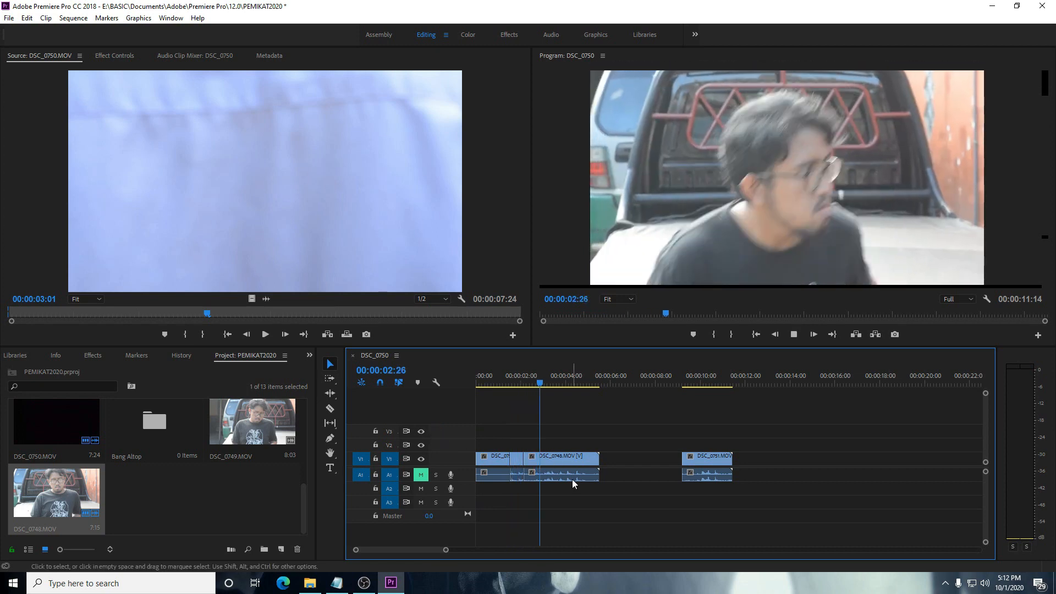
Step: Split the DSC_0748 clip at 00:00:02:24 and move its remainder further along the timeline, just short of the DSC_0751 clip
left_click(539, 384)
left_click_drag(537, 382, 539, 387)
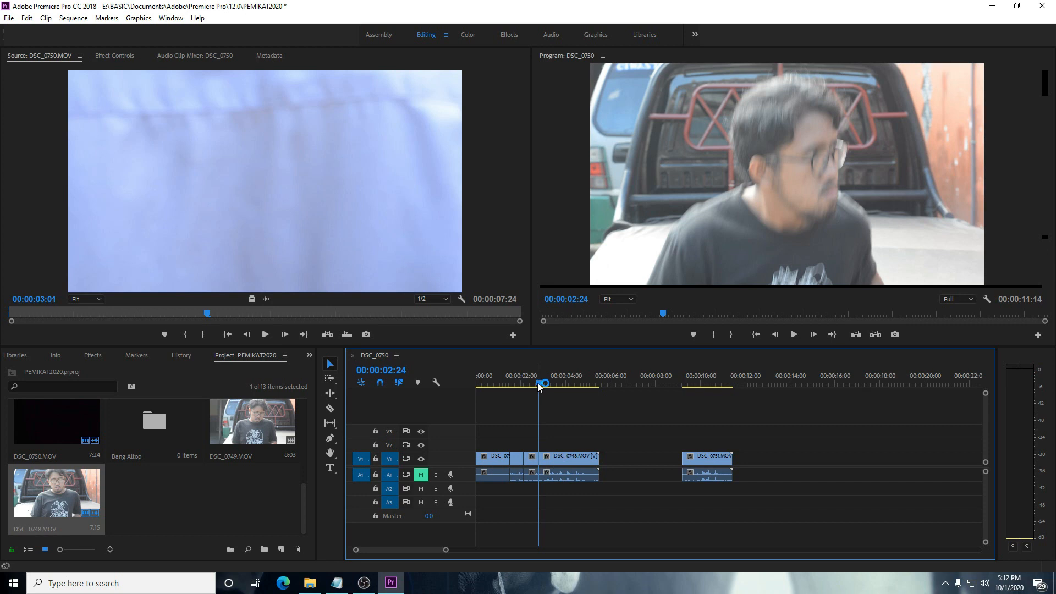
left_click_drag(569, 462, 634, 462)
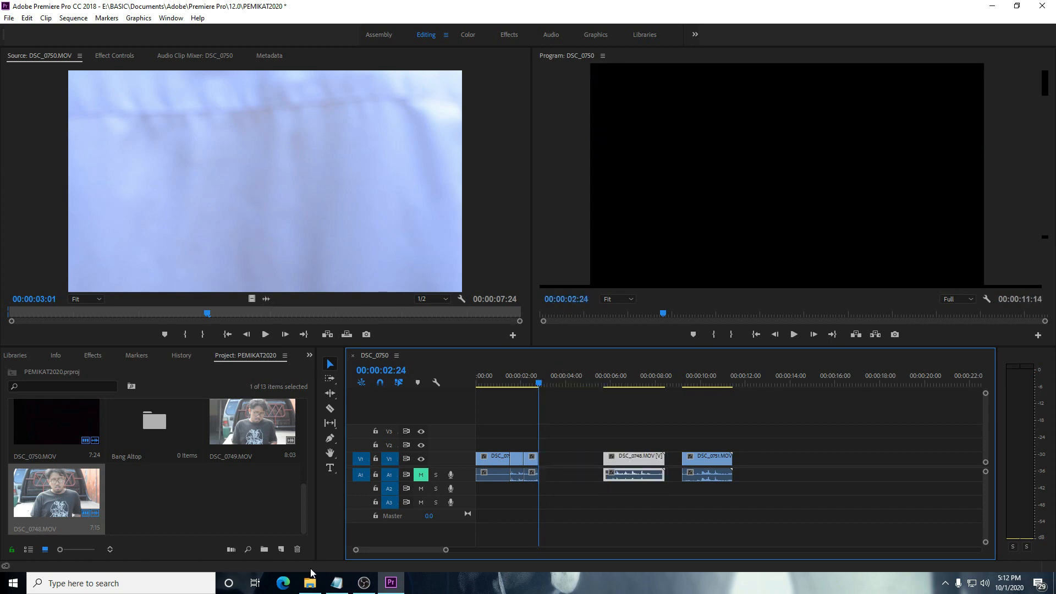
Step: Import DSC_0757 from the Videos > Pelatihan > Meet folder onto the first video track, after the DSC_0751 clip
left_click(312, 581)
left_click(718, 77)
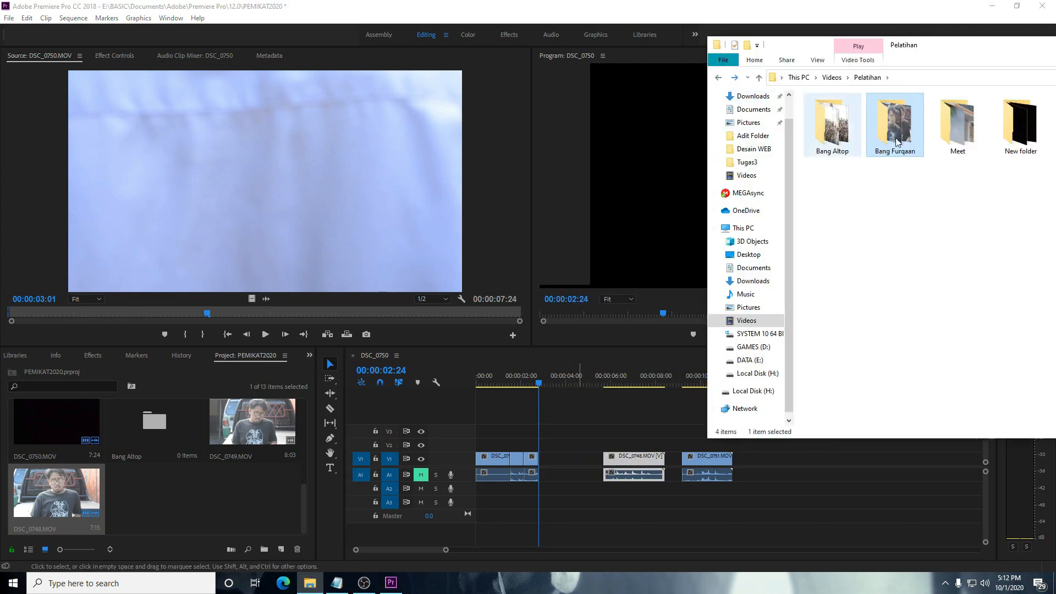
double_click(832, 129)
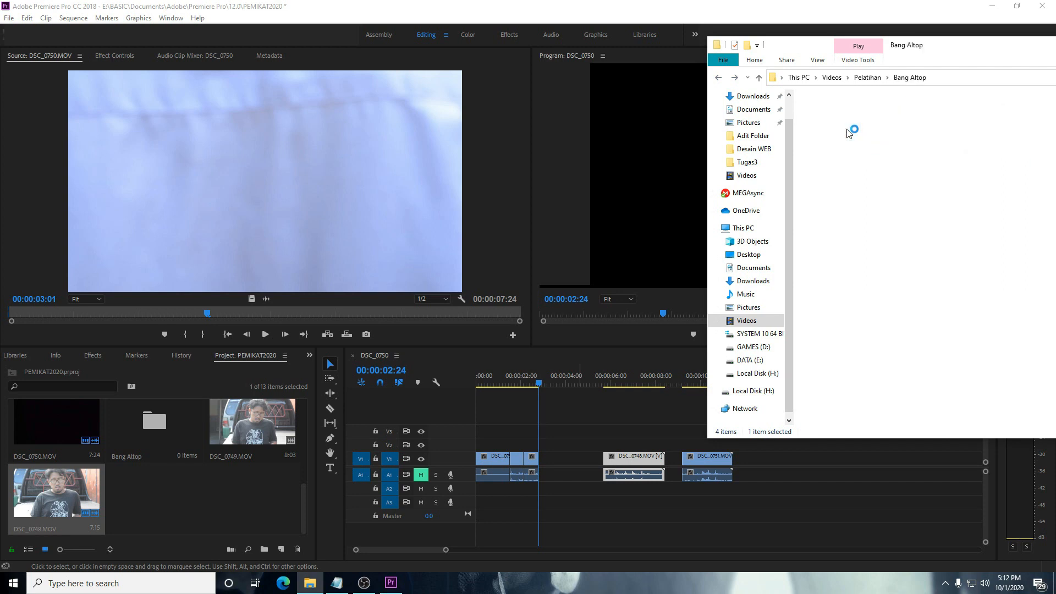
left_click(718, 77)
double_click(957, 130)
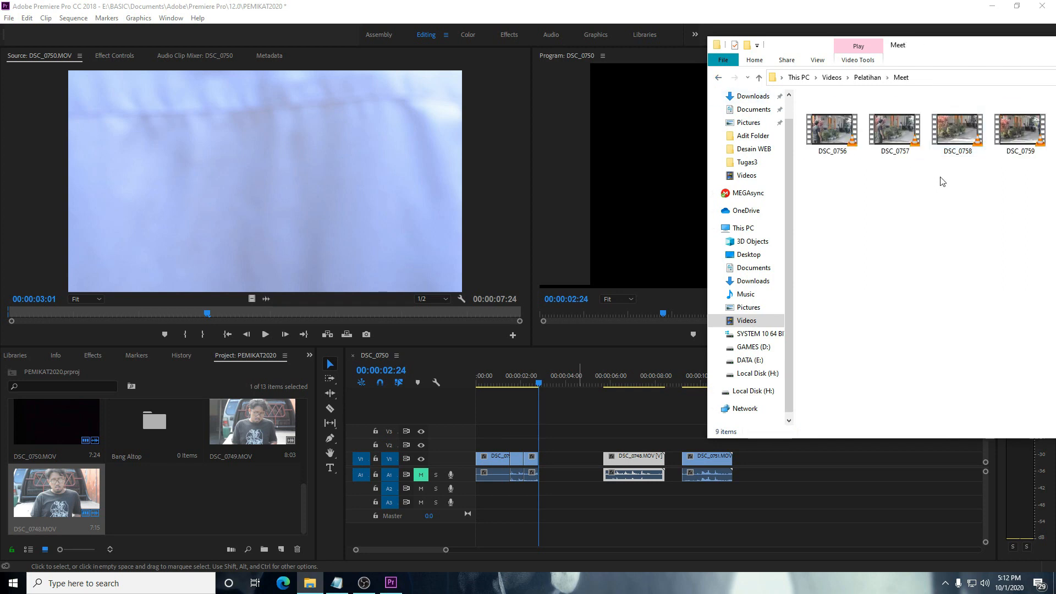
left_click_drag(821, 47, 550, 38)
left_click(572, 144)
left_click(643, 126)
left_click_drag(643, 127, 770, 463)
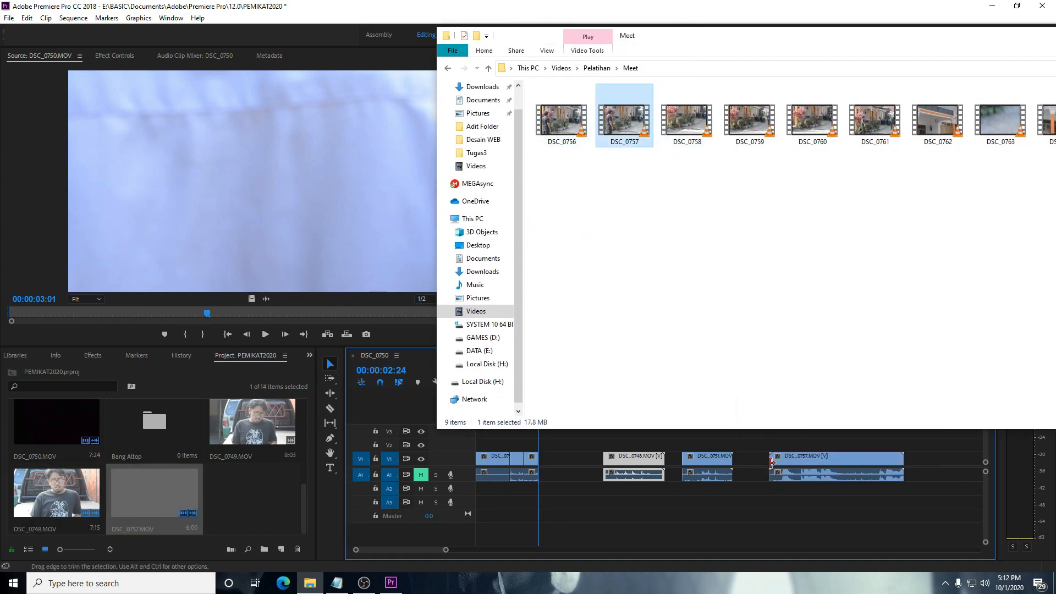
left_click(755, 511)
Step: Split the DSC_0757 clip at 00:00:16:18 and delete the part before the cut
left_click_drag(559, 388, 849, 454)
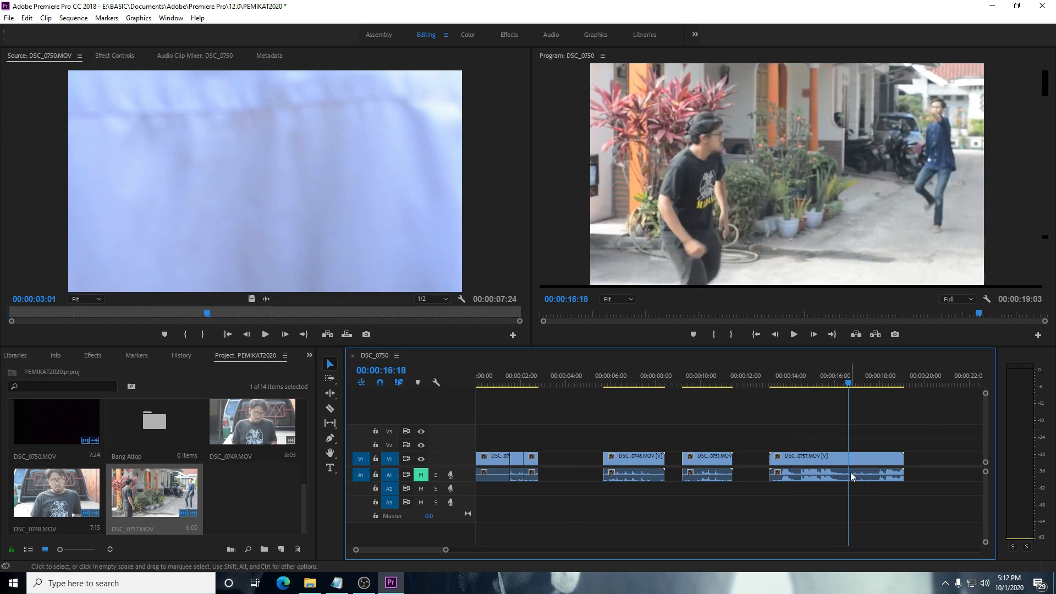
left_click(851, 475)
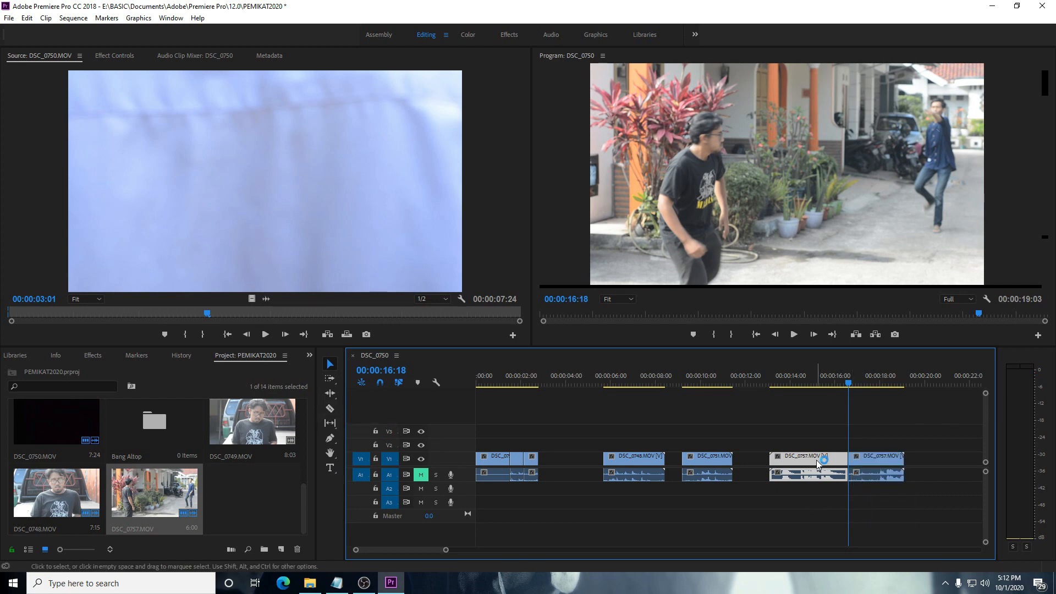
key("Home")
key("space")
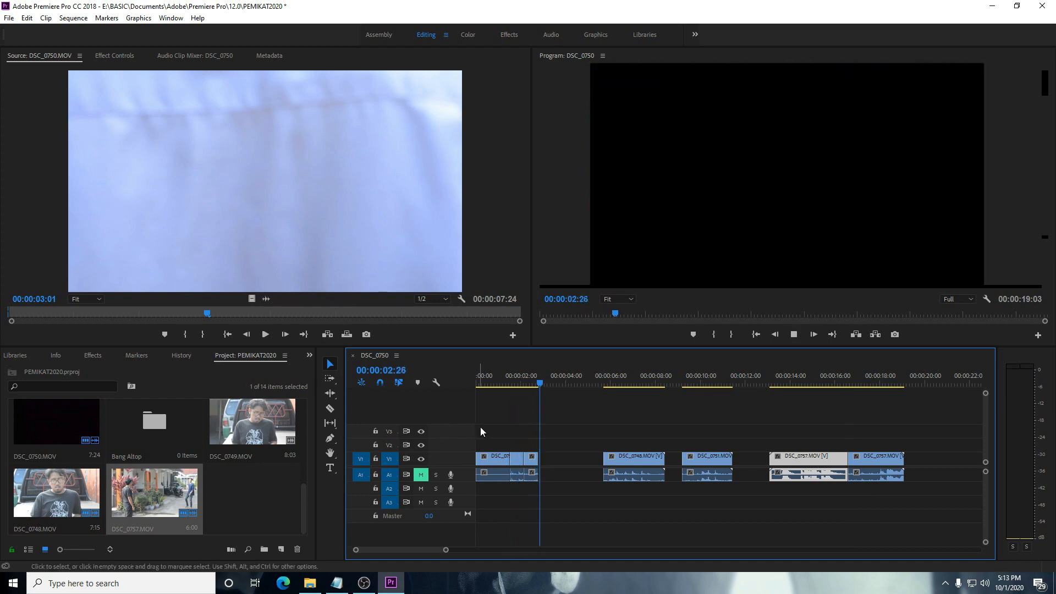
left_click_drag(559, 384, 696, 409)
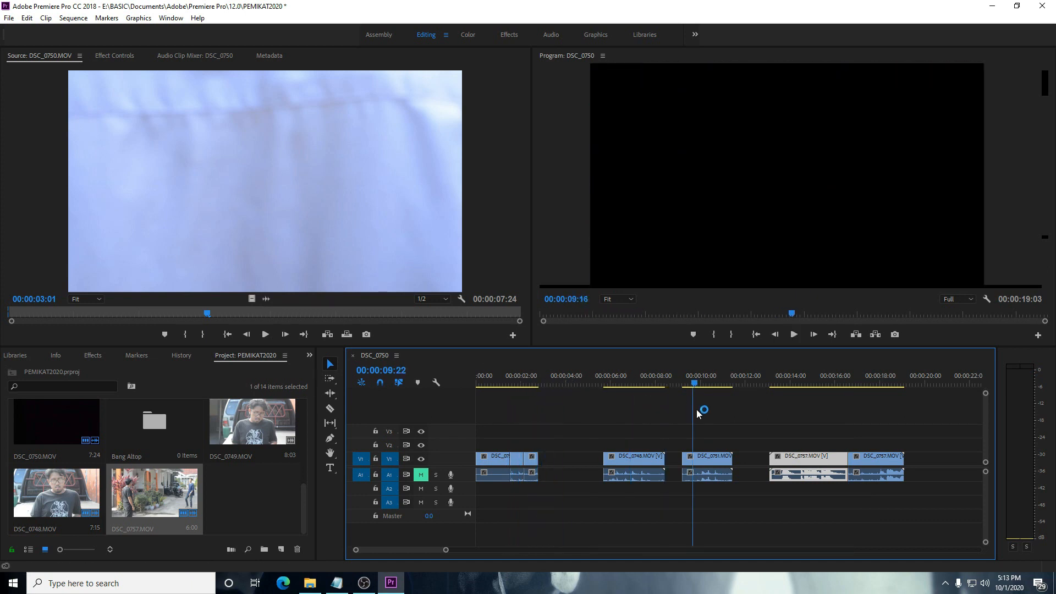
left_click_drag(769, 425, 813, 435)
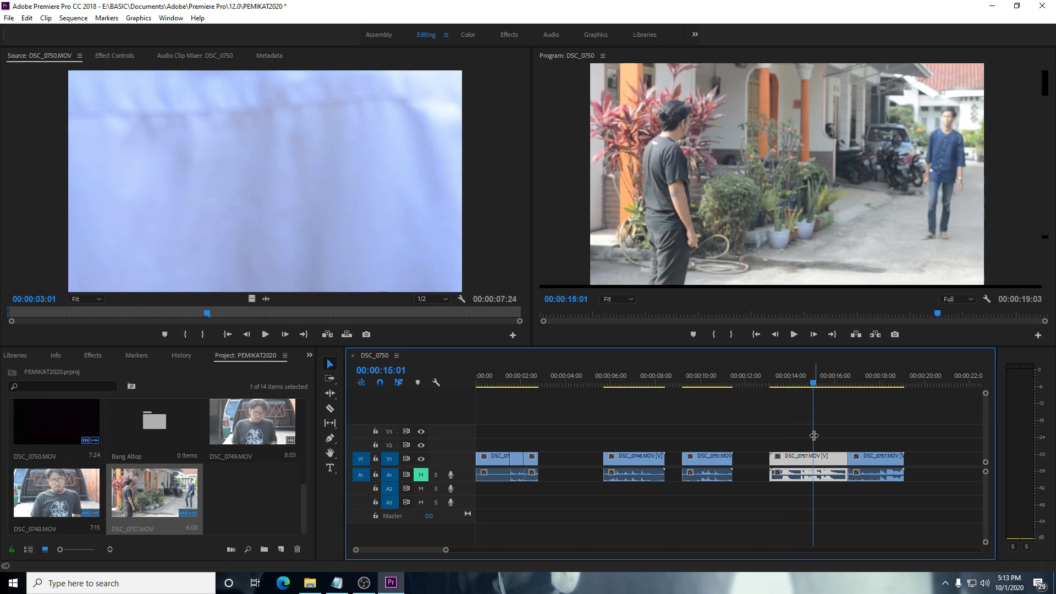
key("Delete")
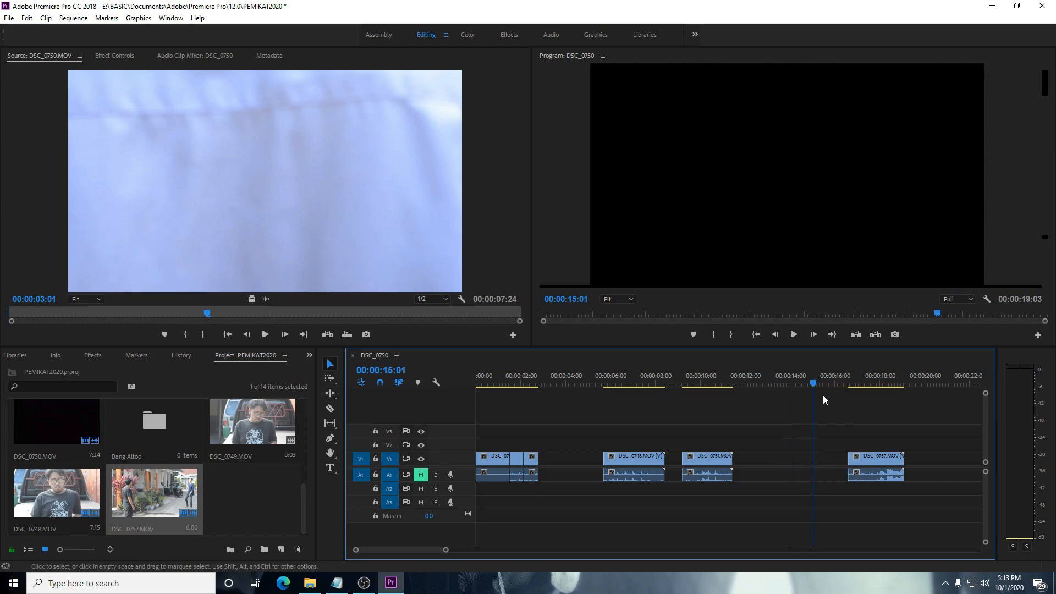
Step: Move the remaining DSC_0757 clip to 00:00:02:24, right after the short DSC_0748 piece, and preview the sequence
left_click_drag(884, 464, 579, 467)
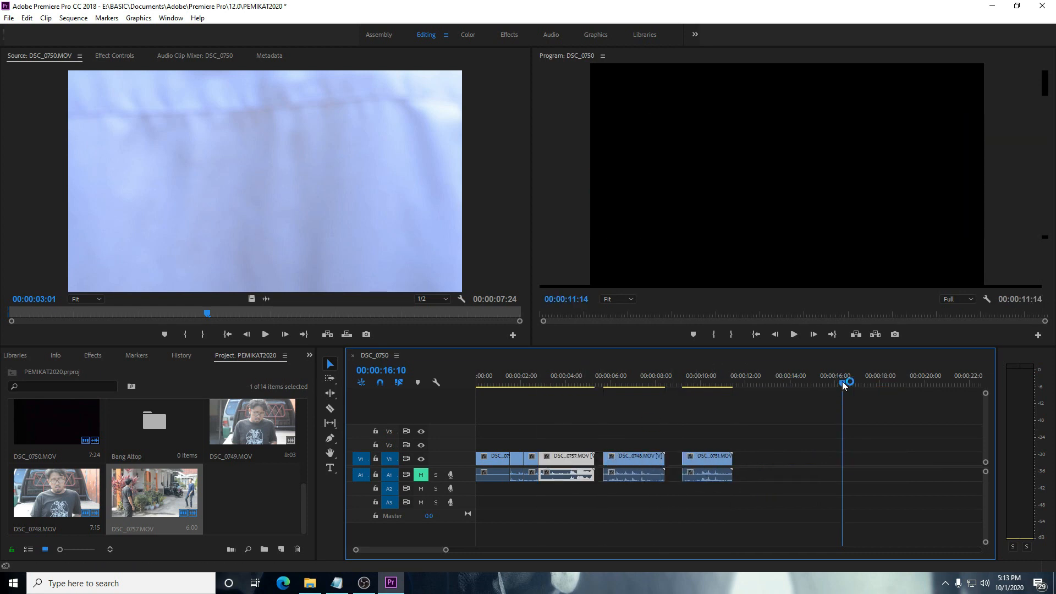
key("Home")
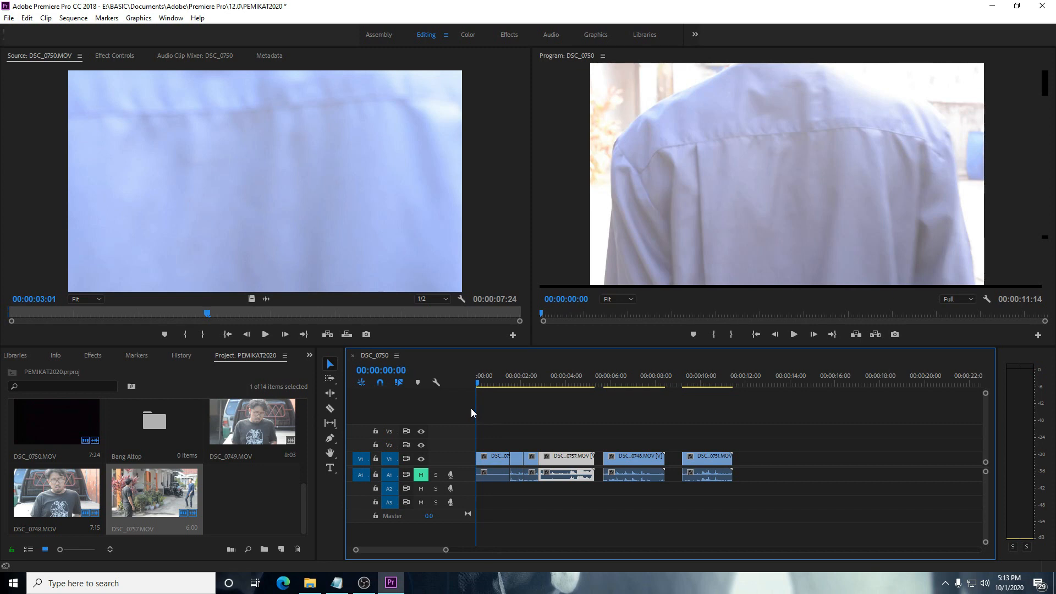
key("space")
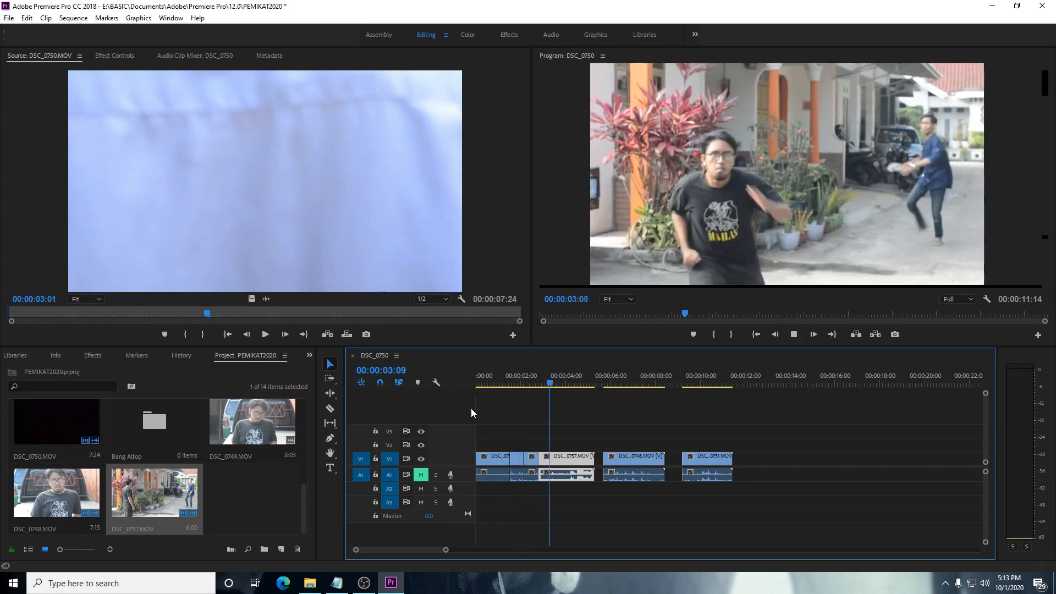
left_click_drag(563, 383, 509, 383)
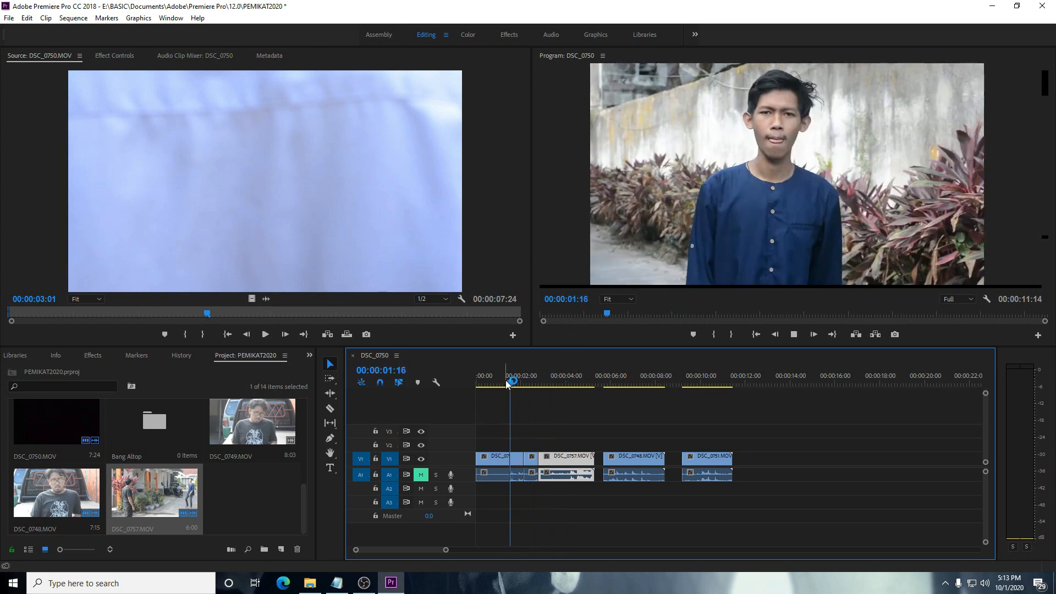
key("space")
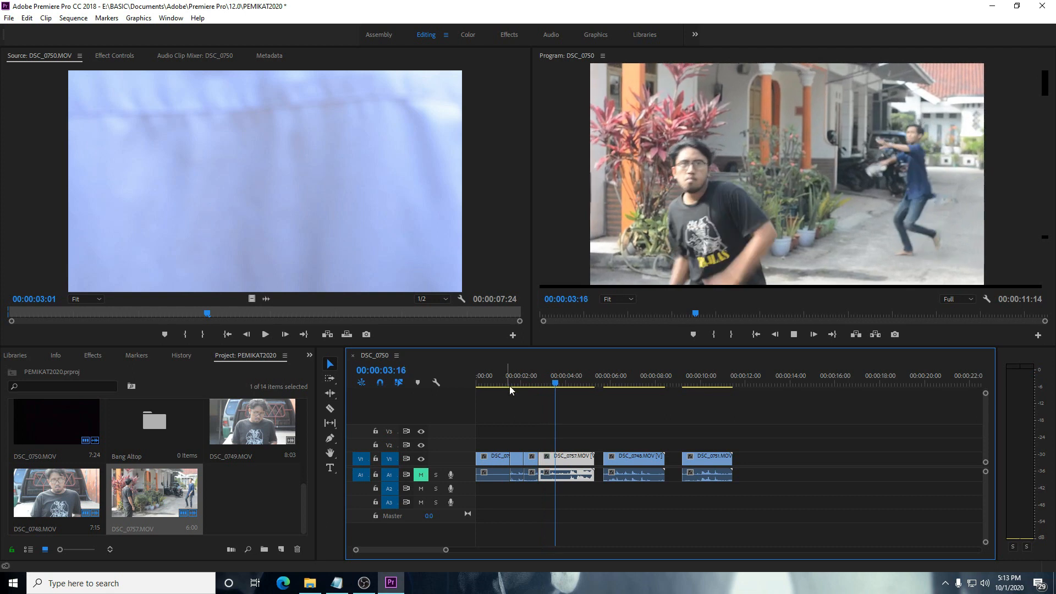
Step: Extend the start of the DSC_0757 clip slightly, butt it against the short DSC_0748 piece, and play from the start
left_click_drag(578, 461, 543, 468)
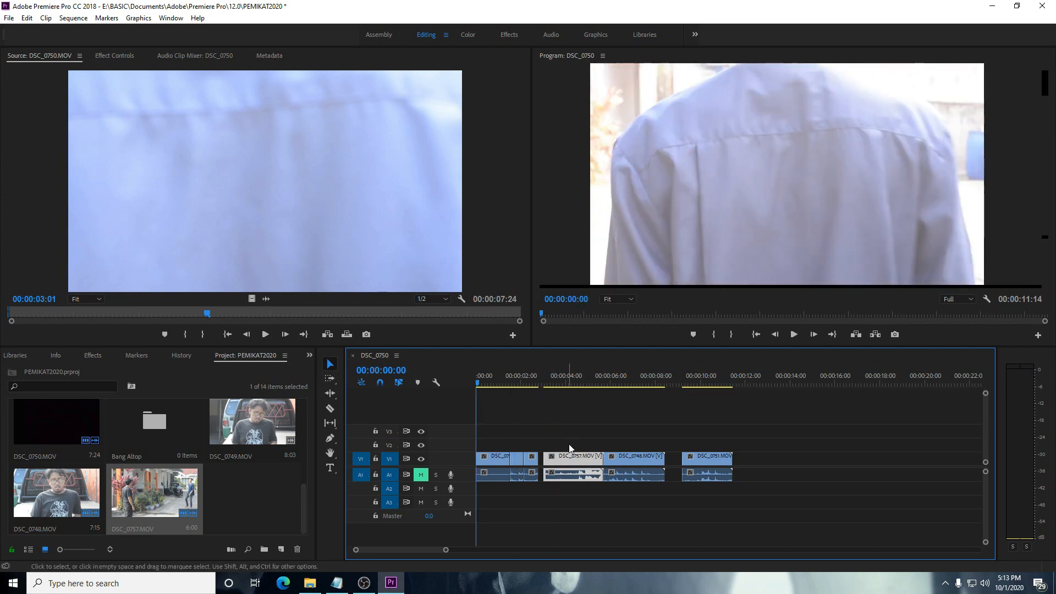
left_click_drag(570, 467, 570, 467)
key("space")
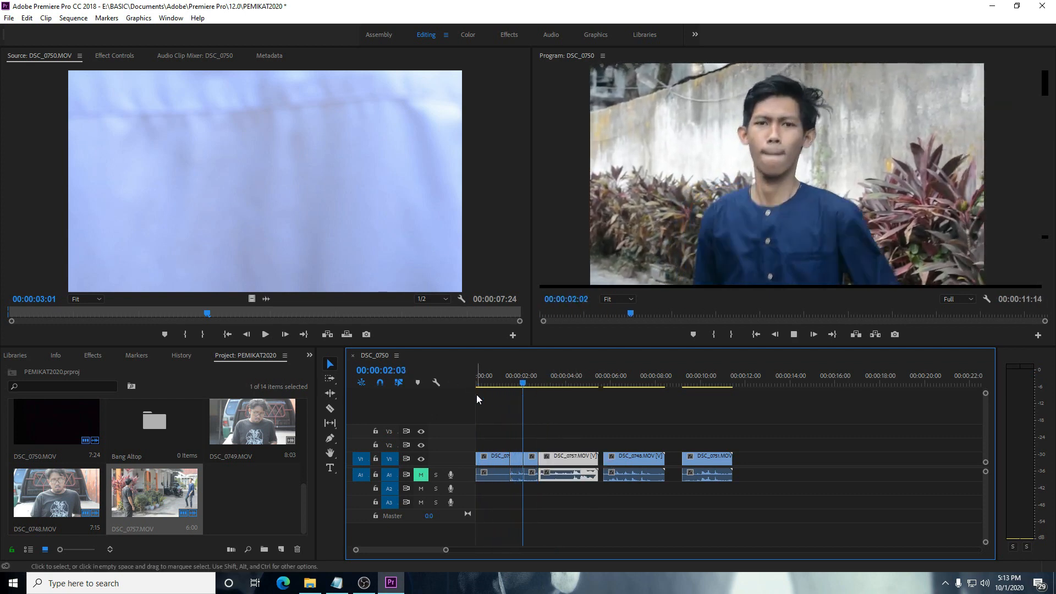
Step: Review the cuts between the opening DSC_0750 clip and the short pieces after it, ending at 00:00:01:26
key("space")
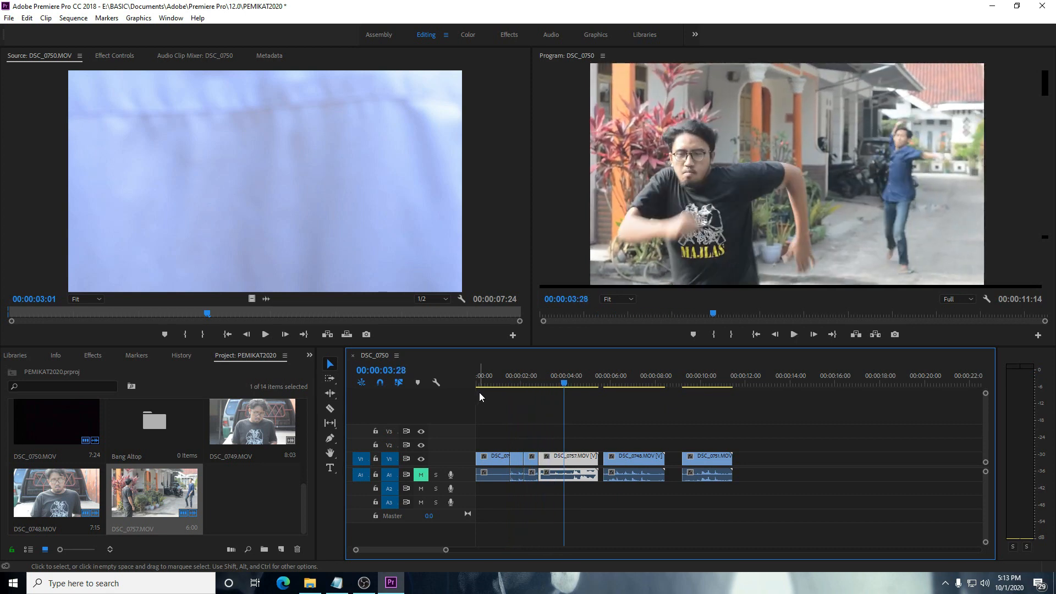
left_click_drag(563, 384, 502, 386)
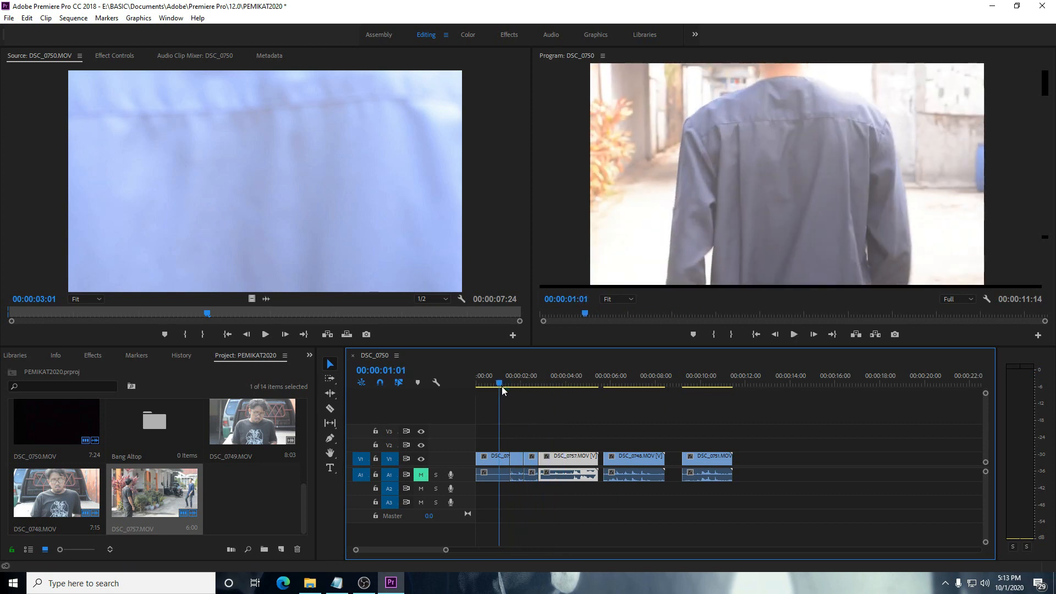
key("space")
key("space")
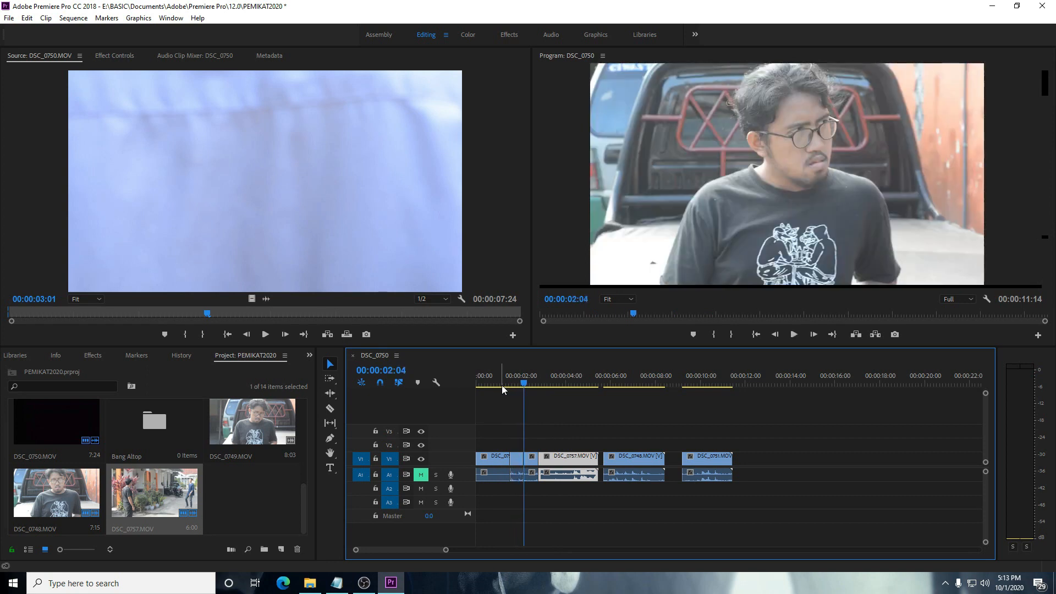
left_click_drag(525, 382, 525, 387)
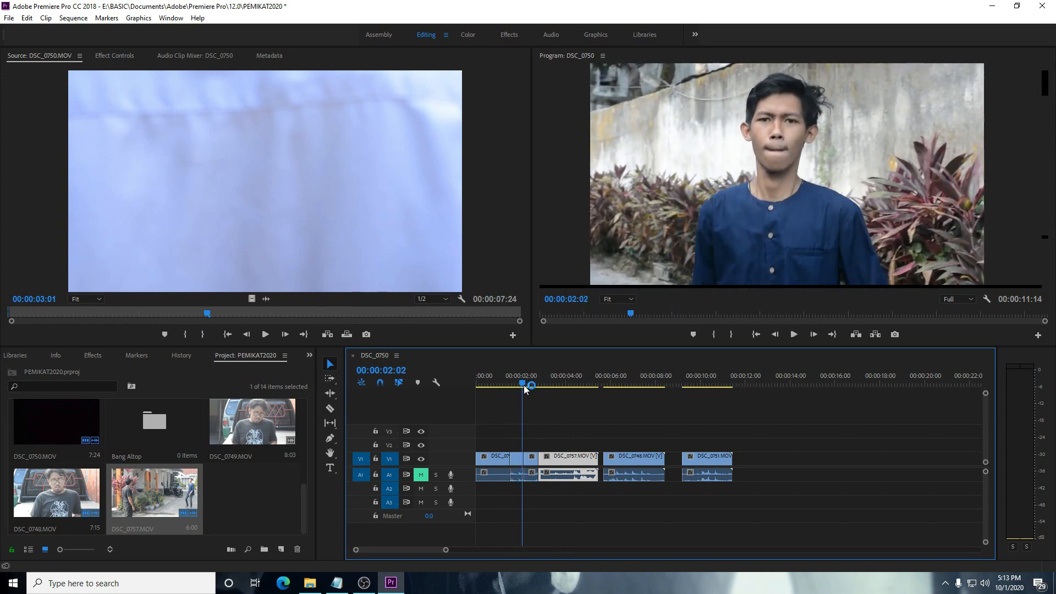
key("Left")
key("Left")
key("Left")
key("Left")
key("Left")
key("Left")
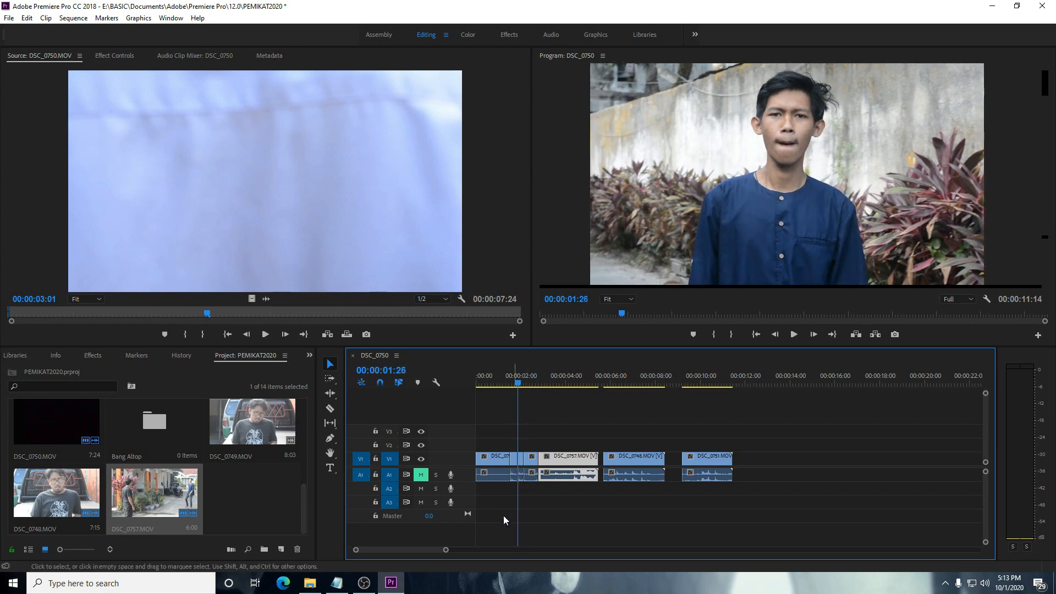
Step: Increase the height of the video and audio tracks to show clip thumbnails, and play the opening clips from the start
mouse_move(447, 550)
left_mouse_down()
mouse_move(427, 551)
mouse_move(469, 553)
mouse_move(387, 549)
mouse_move(452, 551)
left_mouse_up()
left_click_drag(984, 471, 988, 389)
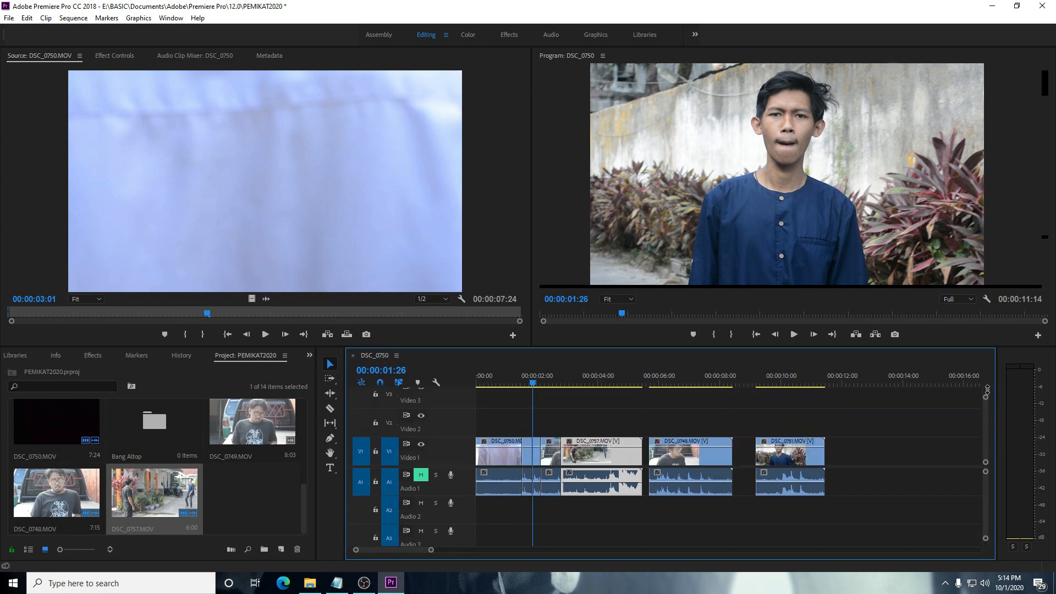
left_click_drag(984, 473, 986, 463)
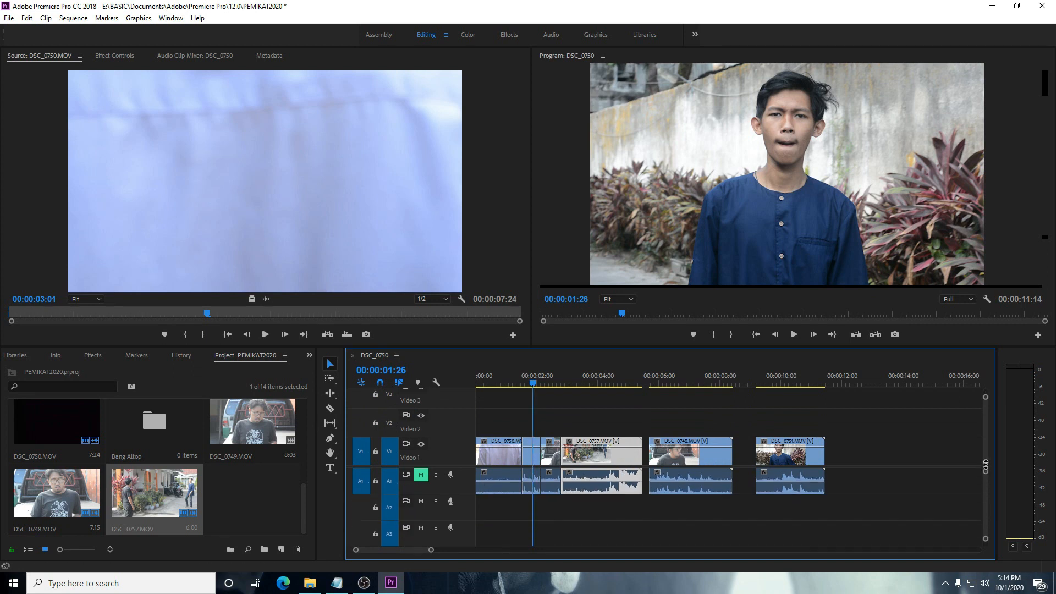
mouse_move(986, 399)
left_mouse_down()
mouse_move(986, 409)
mouse_move(988, 394)
left_mouse_up()
left_click_drag(416, 550, 449, 556)
left_click_drag(685, 383, 482, 387)
key("space")
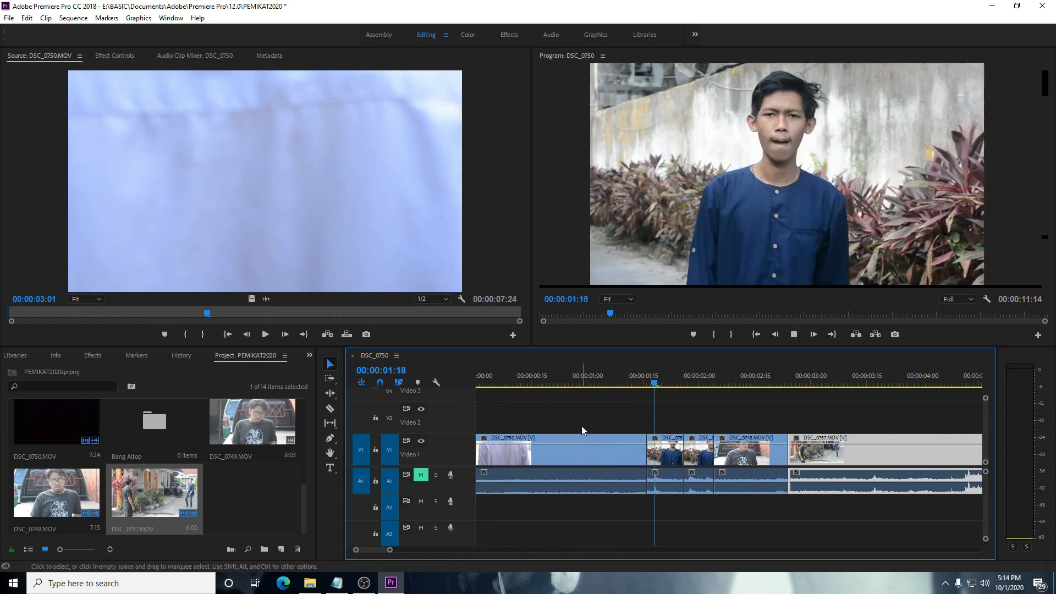
Step: Try removing the short DSC_0751 piece at 00:00:02:01 and closing its gap, preview the cut, and undo the removal
left_click_drag(760, 384, 702, 385)
left_click(706, 452)
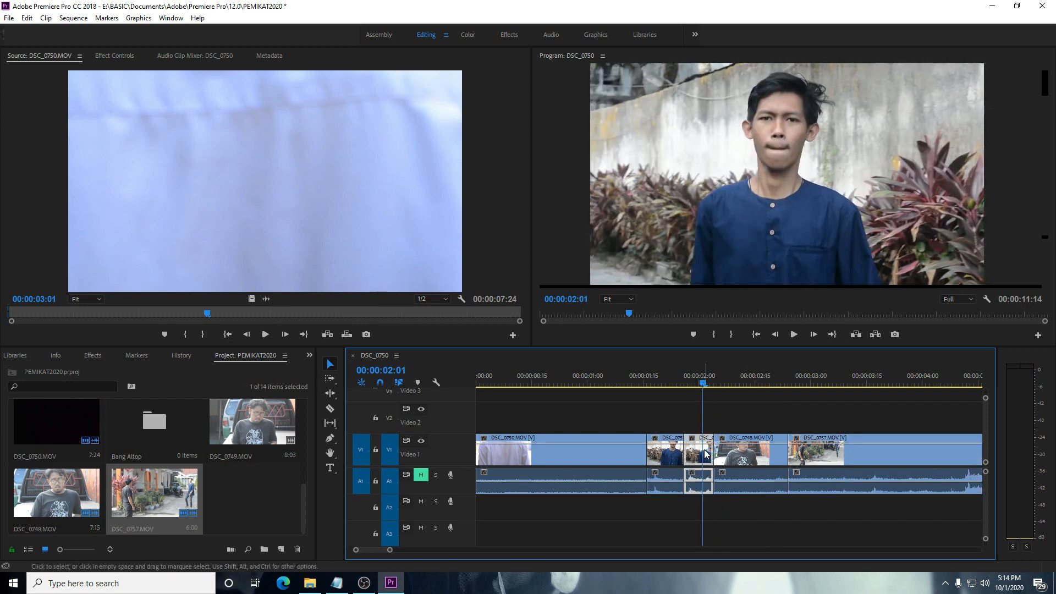
key("Delete")
right_click(703, 449)
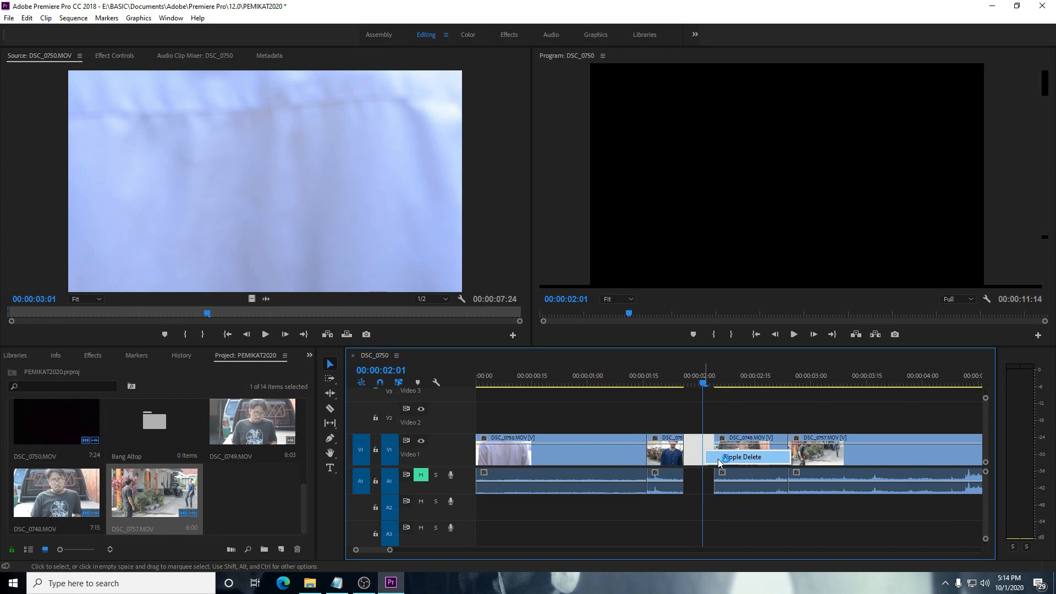
left_click(742, 457)
left_click_drag(704, 378, 177, 381)
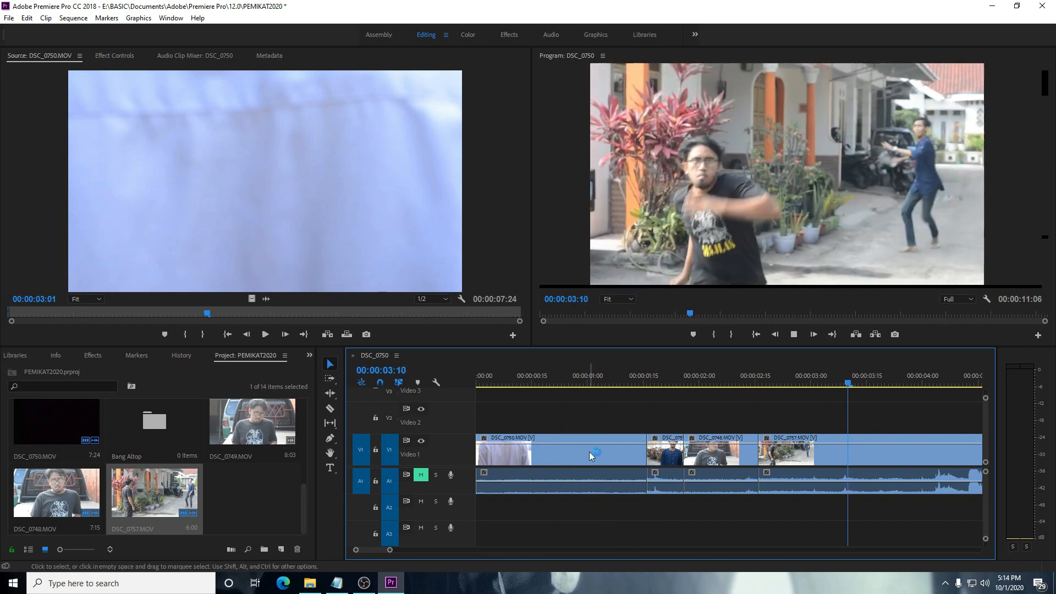
left_click_drag(849, 385, 653, 387)
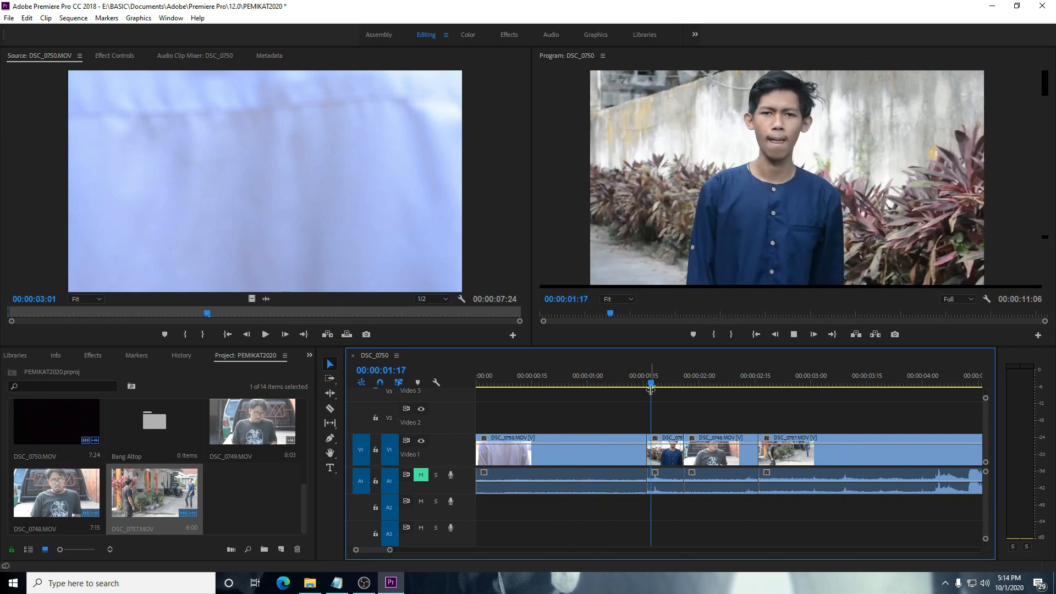
key("ctrl+z")
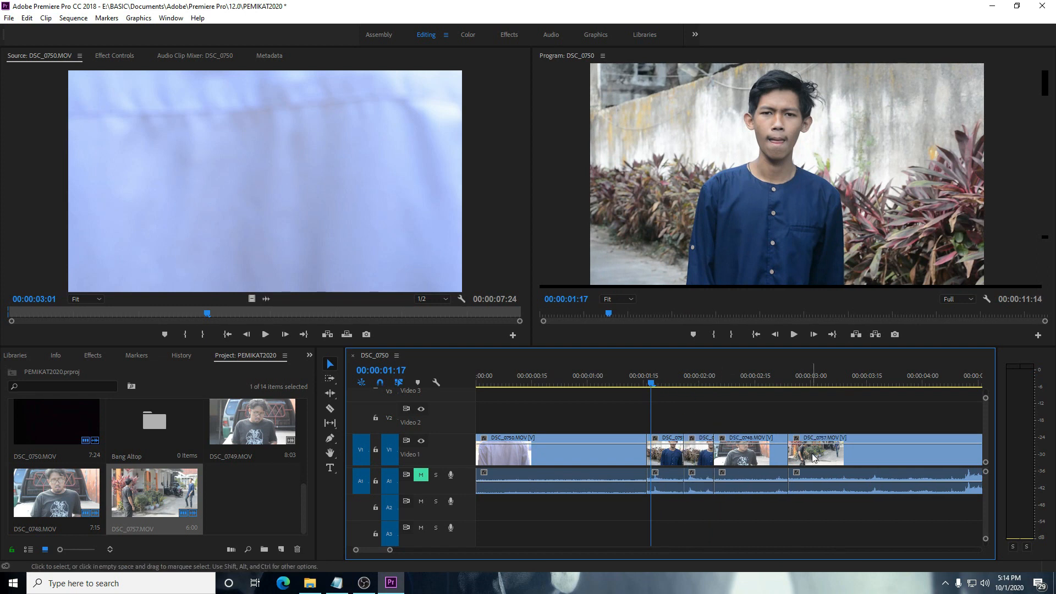
Step: Move the second short DSC_0751 piece directly after the short DSC_0748 piece, making room before DSC_0757, and close the gap left behind
key("space")
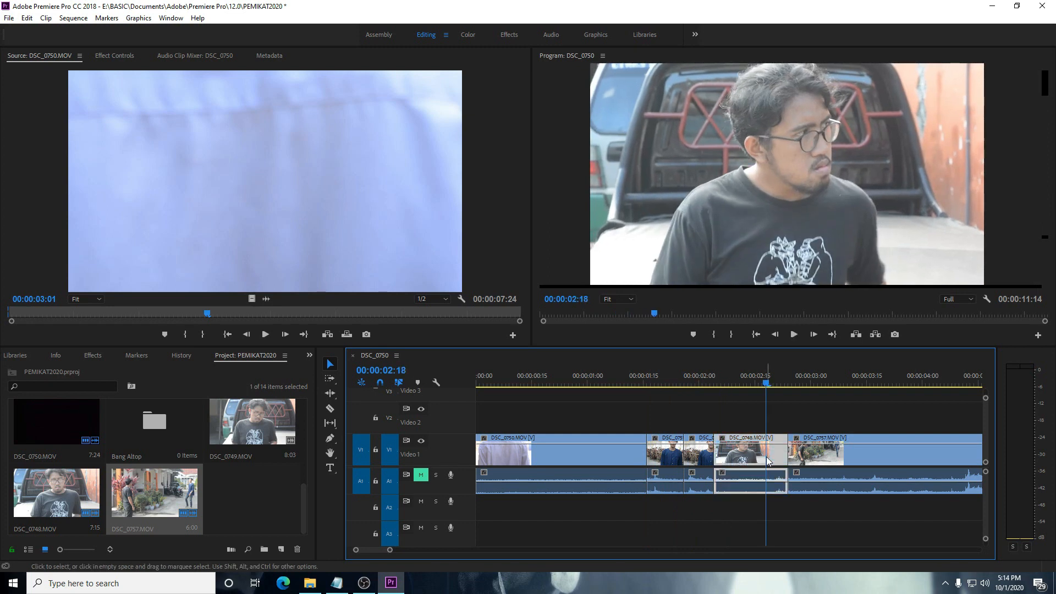
left_click_drag(792, 461, 863, 455)
left_click_drag(697, 460, 804, 453)
right_click(694, 456)
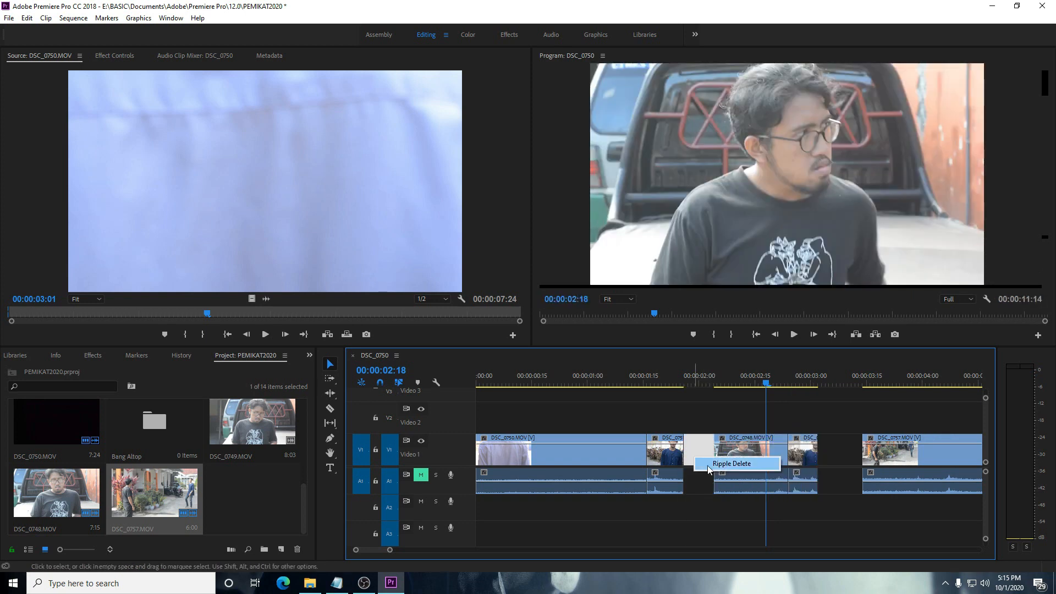
left_click(714, 465)
Step: Play the new order from the start and extend the end of the second DSC_0751 piece to about 00:00:03:00
left_click_drag(691, 384, 317, 383)
key("space")
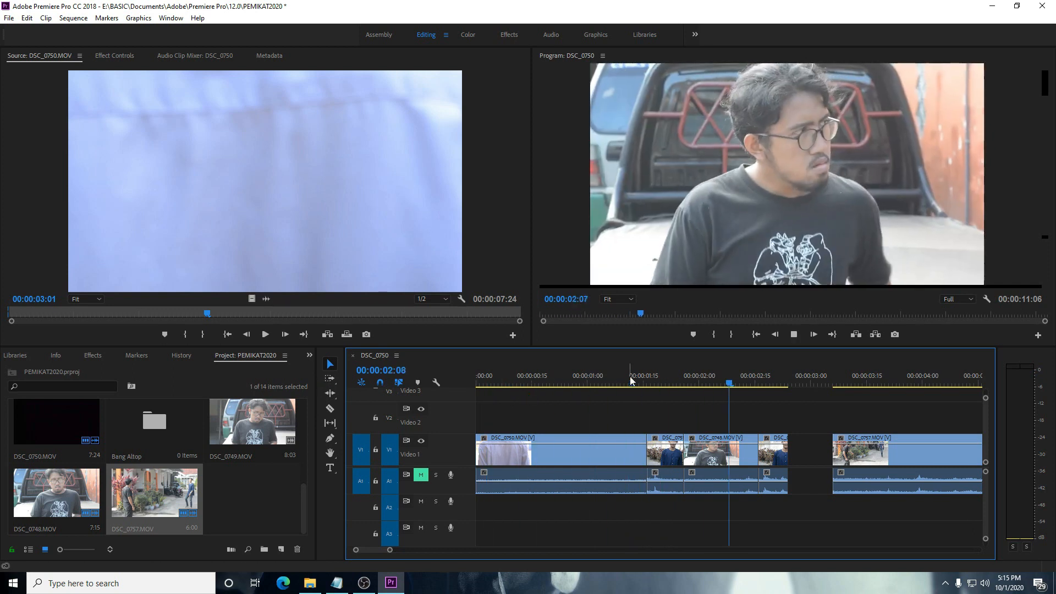
key("space")
left_click_drag(785, 449, 795, 450)
left_click(777, 383)
left_click_drag(777, 383, 766, 383)
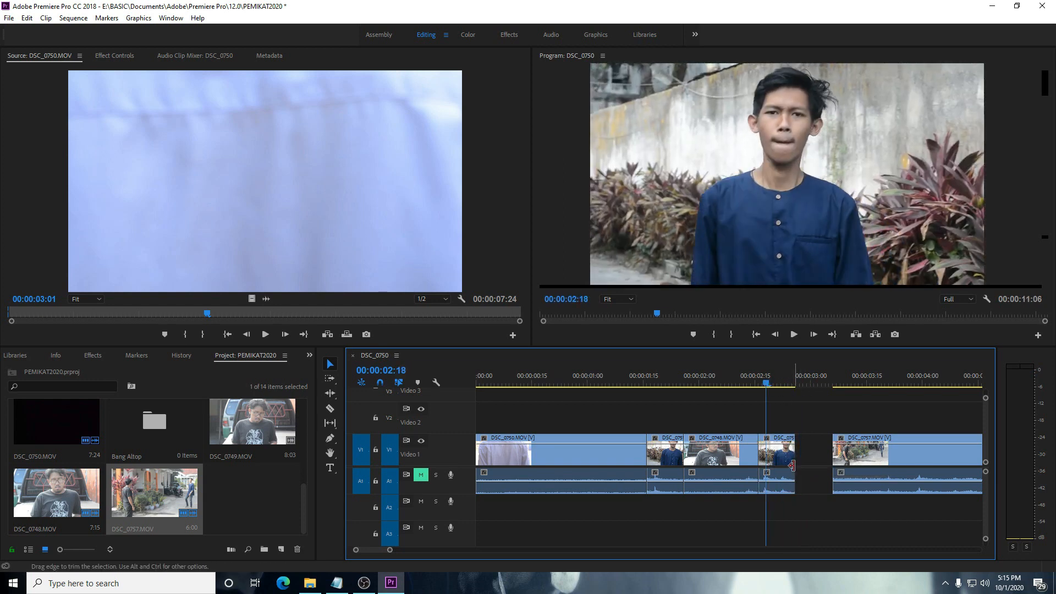
left_click_drag(795, 450, 810, 450)
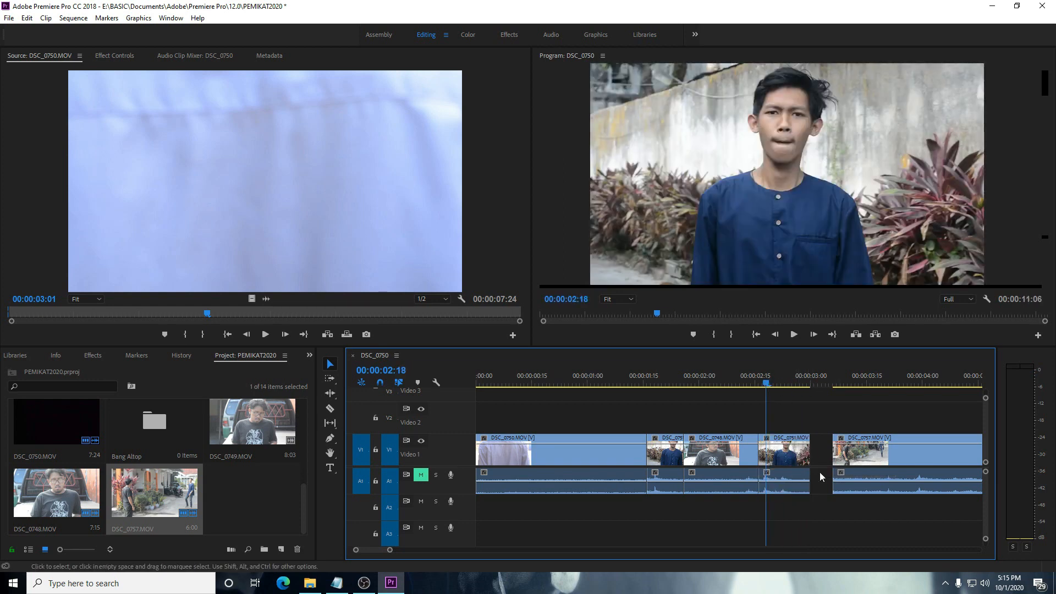
Step: Move the DSC_0757, long DSC_0748 and last DSC_0751 clips together so DSC_0757 starts at about 00:00:04:22
left_click_drag(390, 549, 427, 554)
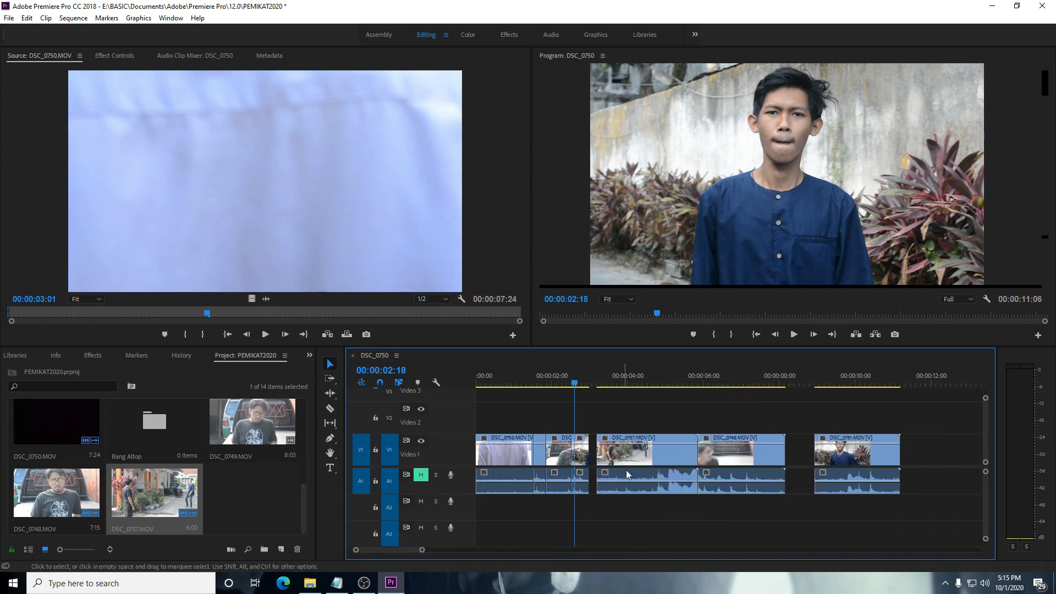
left_click(662, 461)
left_click(735, 456, "shift")
left_click(841, 453, "shift")
left_click_drag(658, 464, 687, 457)
left_click(596, 464)
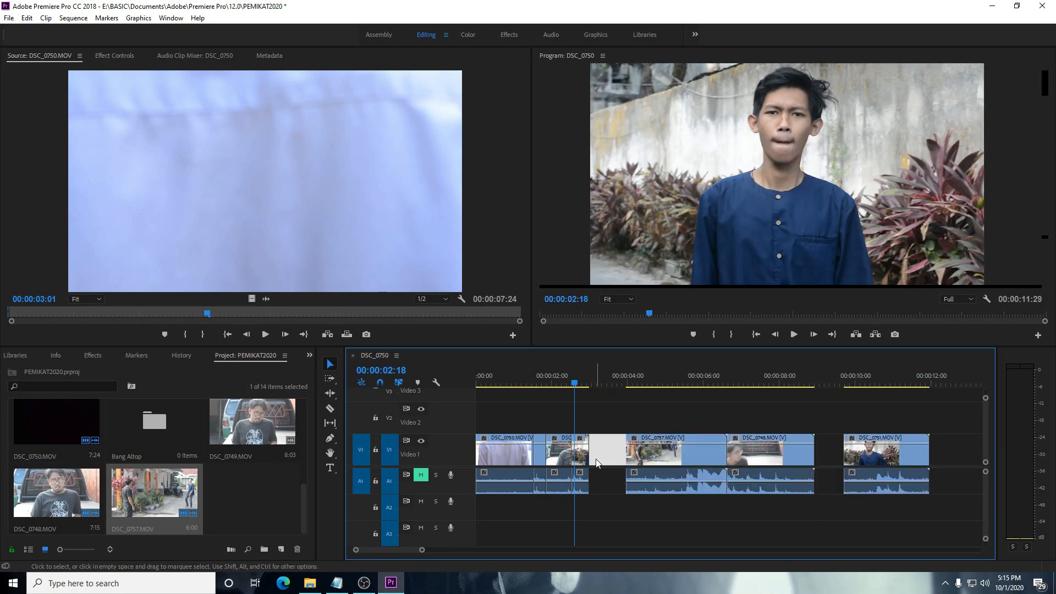
left_click(638, 459)
left_click(675, 463, "shift")
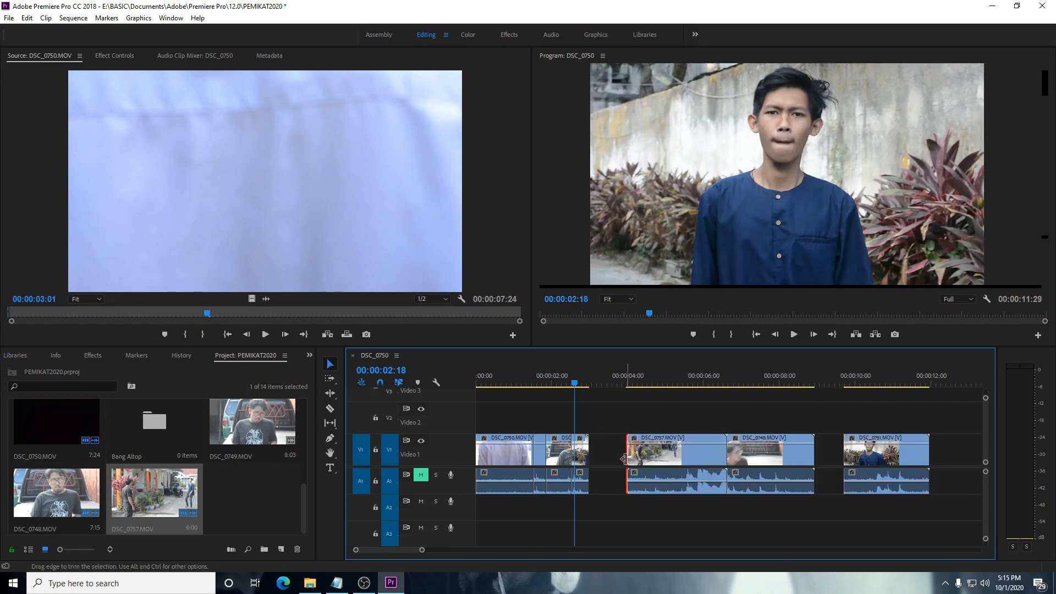
left_click(677, 462, "shift")
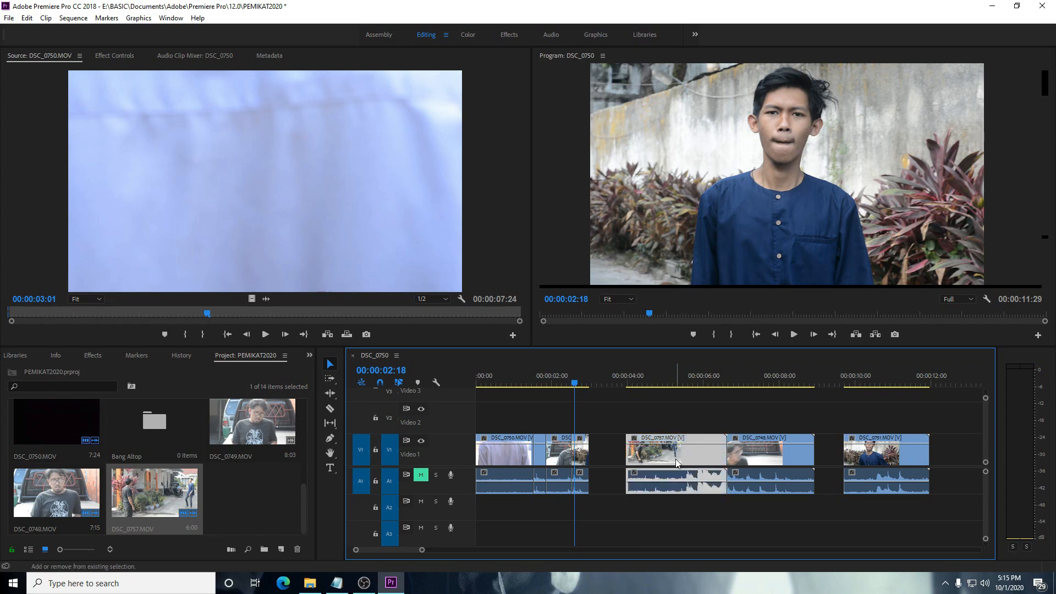
left_click(758, 459, "shift")
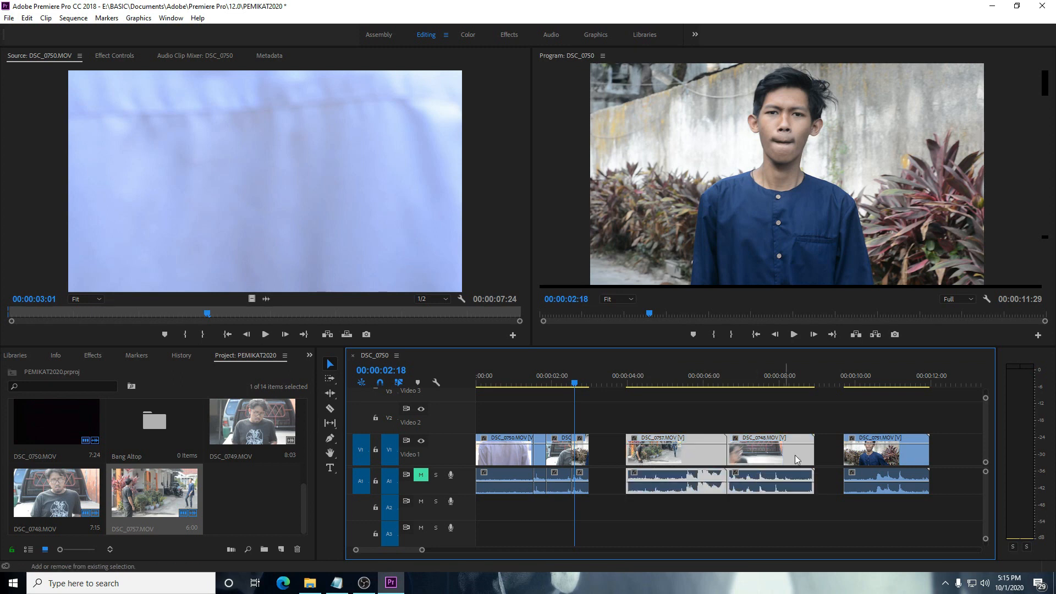
left_click(850, 452, "shift")
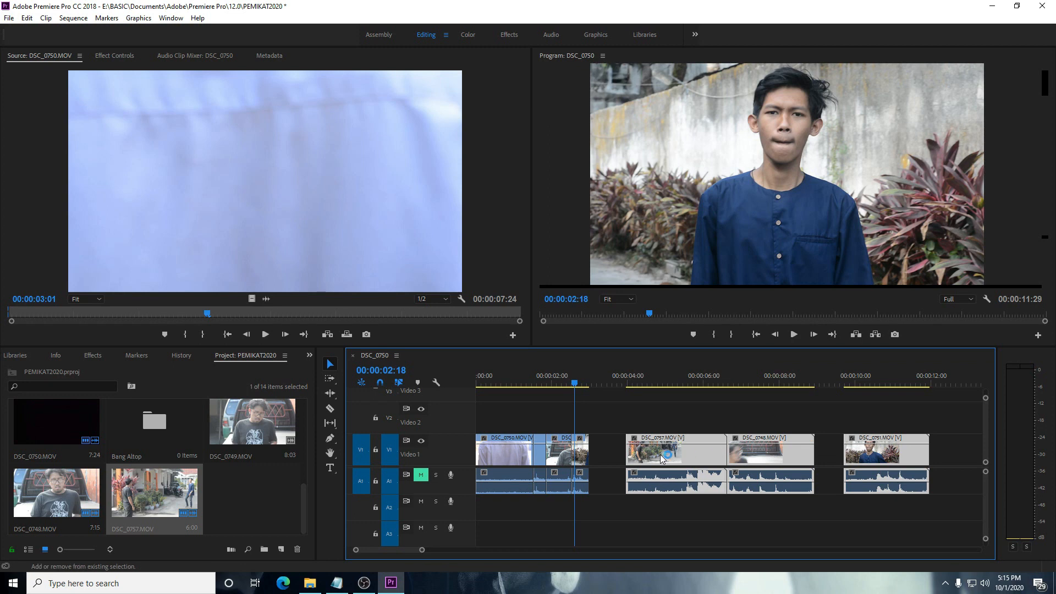
left_click_drag(648, 457, 677, 458)
Step: Play the sequence from the start and examine the timing of the opening clips up to the second DSC_0751 piece
left_click_drag(572, 379, 460, 385)
key("space")
key("space")
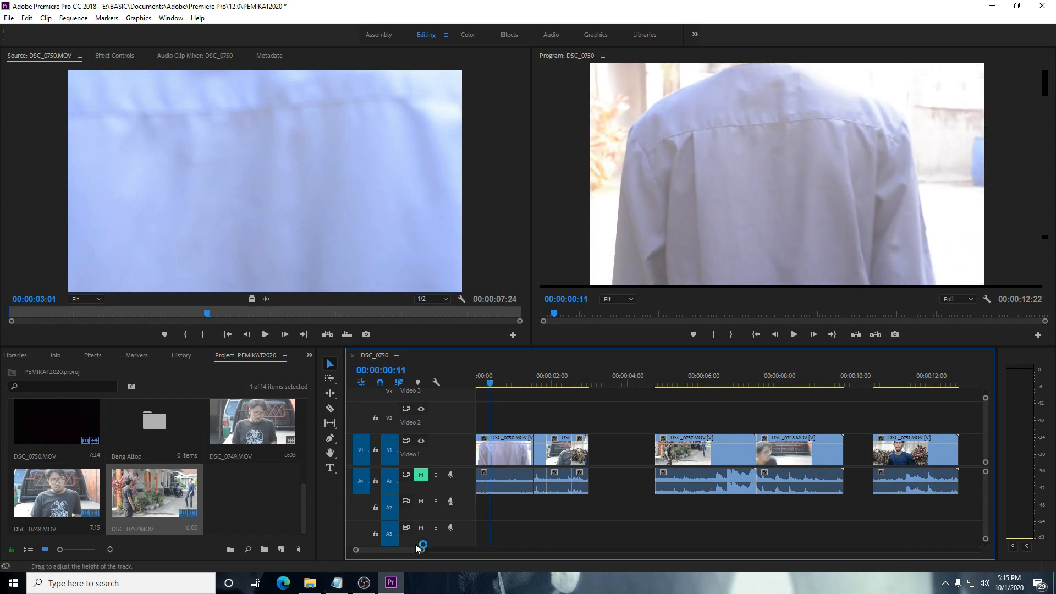
left_click_drag(420, 549, 409, 555)
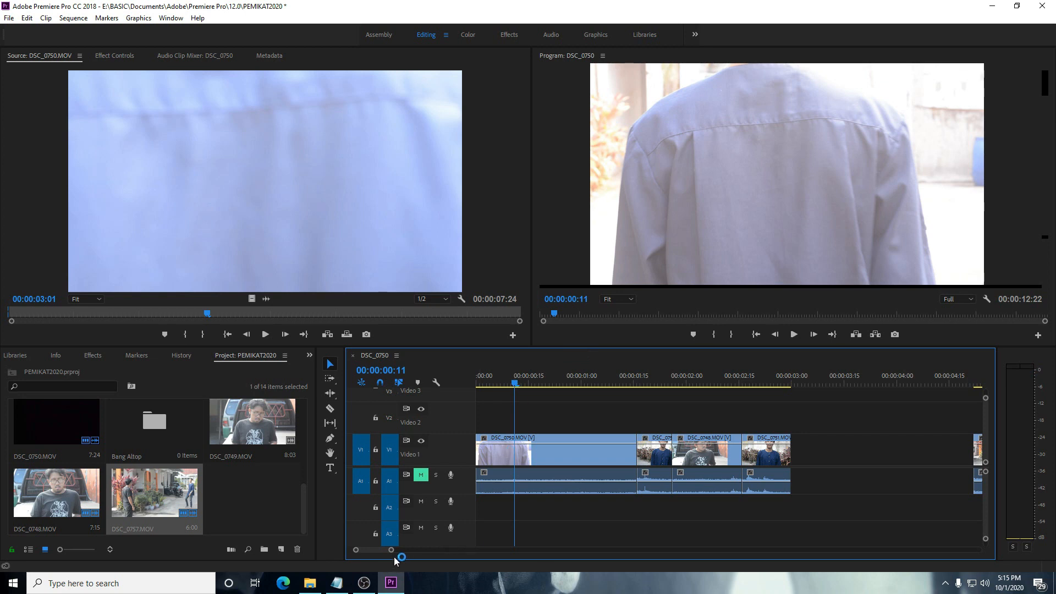
left_click_drag(391, 550, 404, 549)
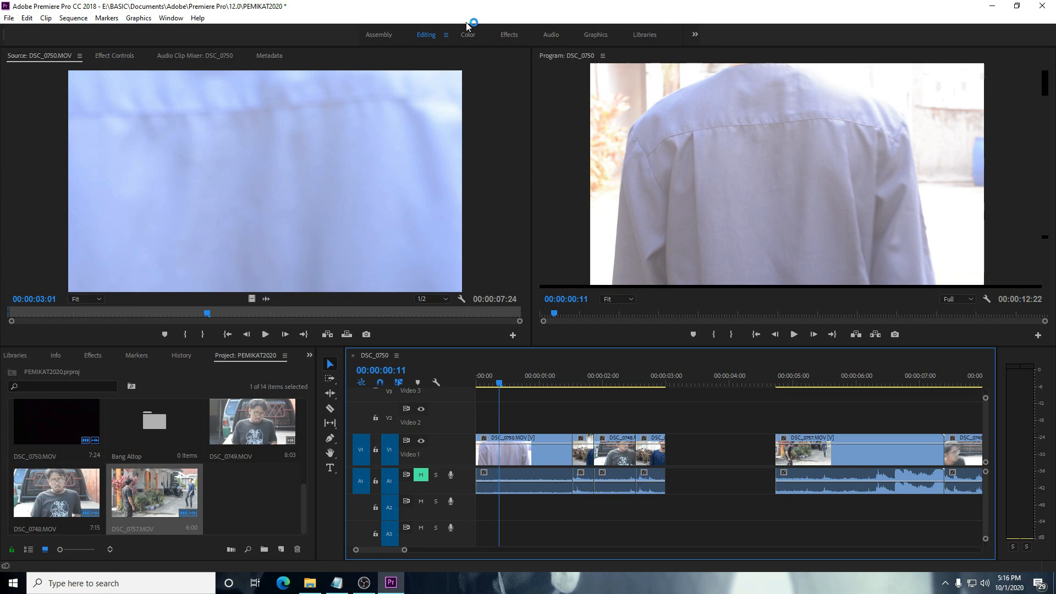
left_click_drag(506, 384, 411, 394)
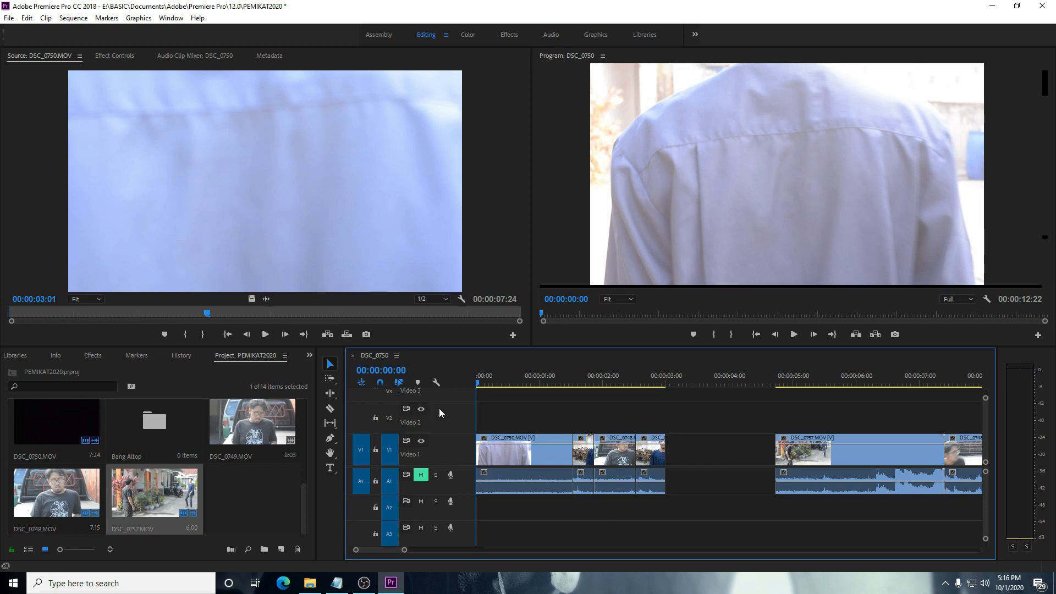
left_click_drag(479, 384, 559, 390)
key("space")
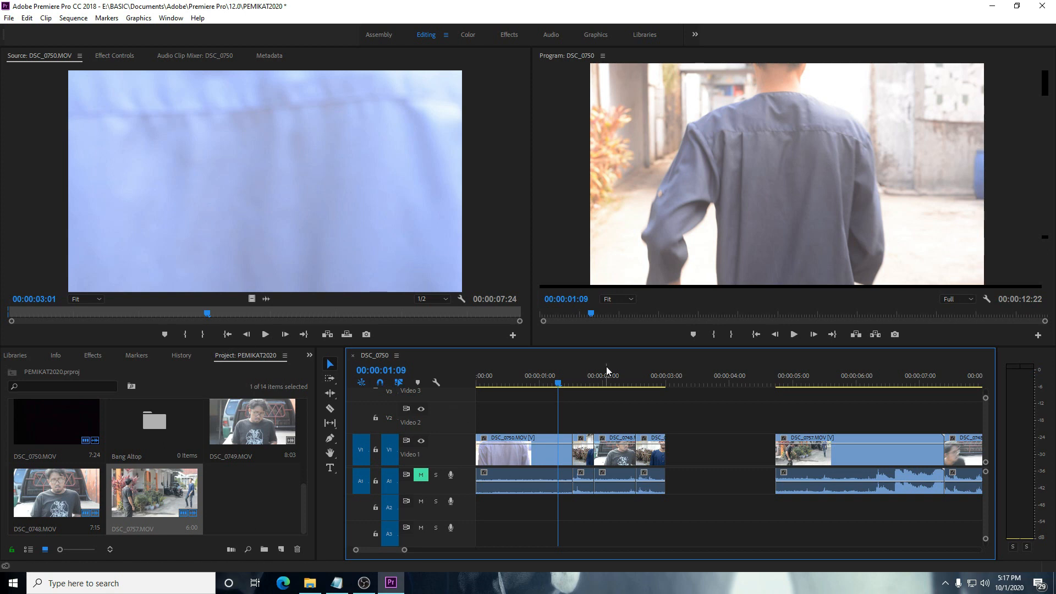
left_click_drag(558, 382, 430, 388)
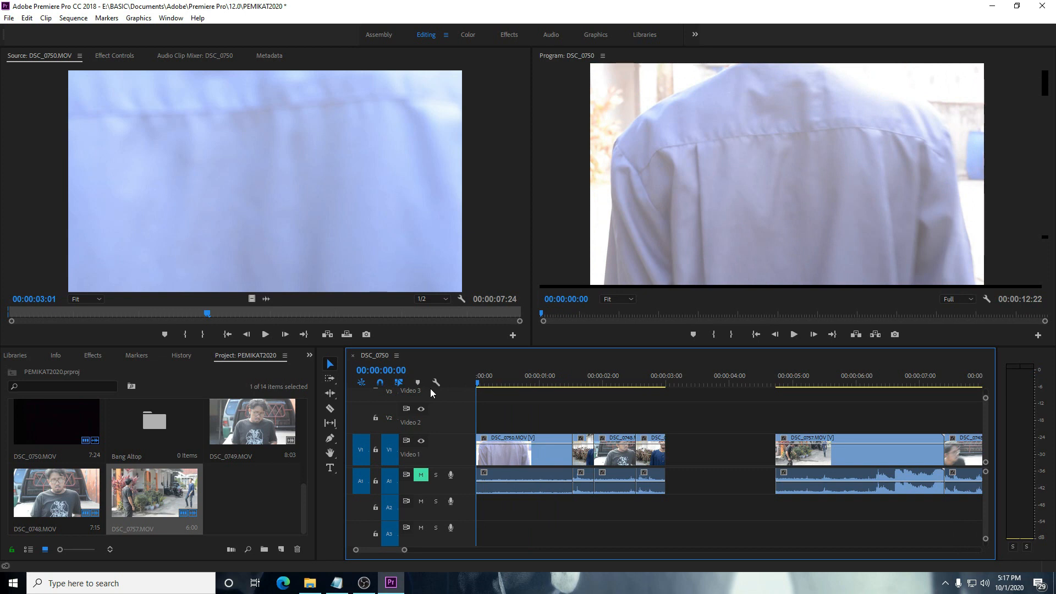
key("space")
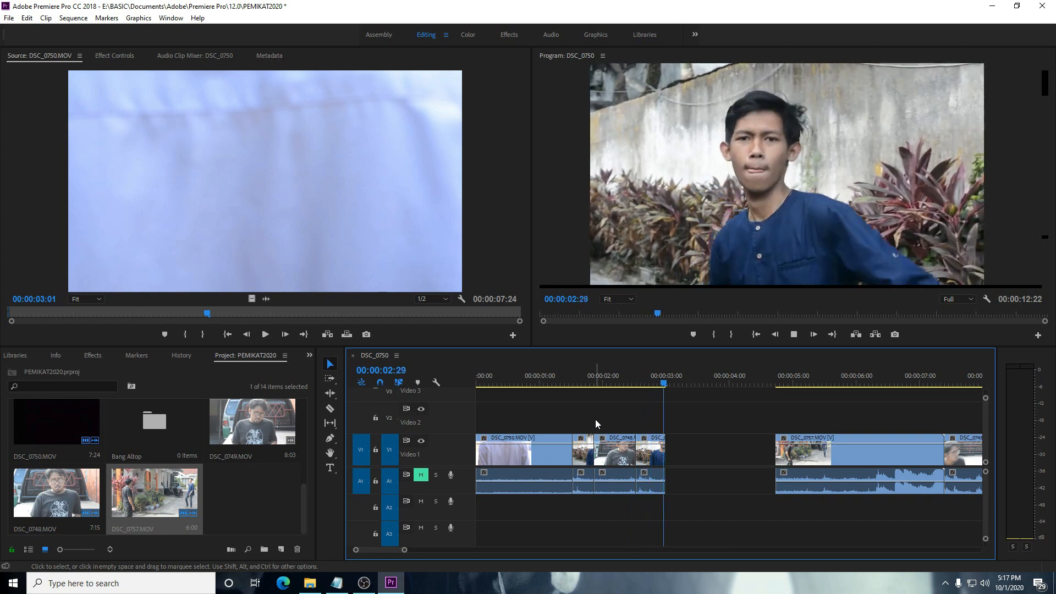
Step: Extend the end of the second DSC_0751 piece to about 00:00:03:24, previewing from the start between the trims
key("space")
left_click_drag(665, 451, 677, 401)
left_click(474, 383)
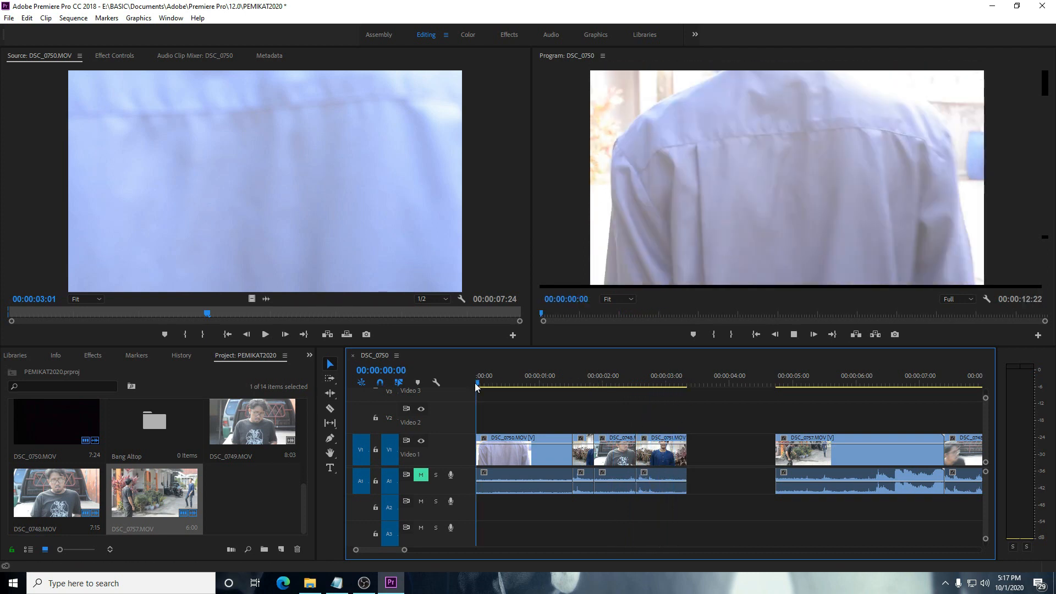
key("space")
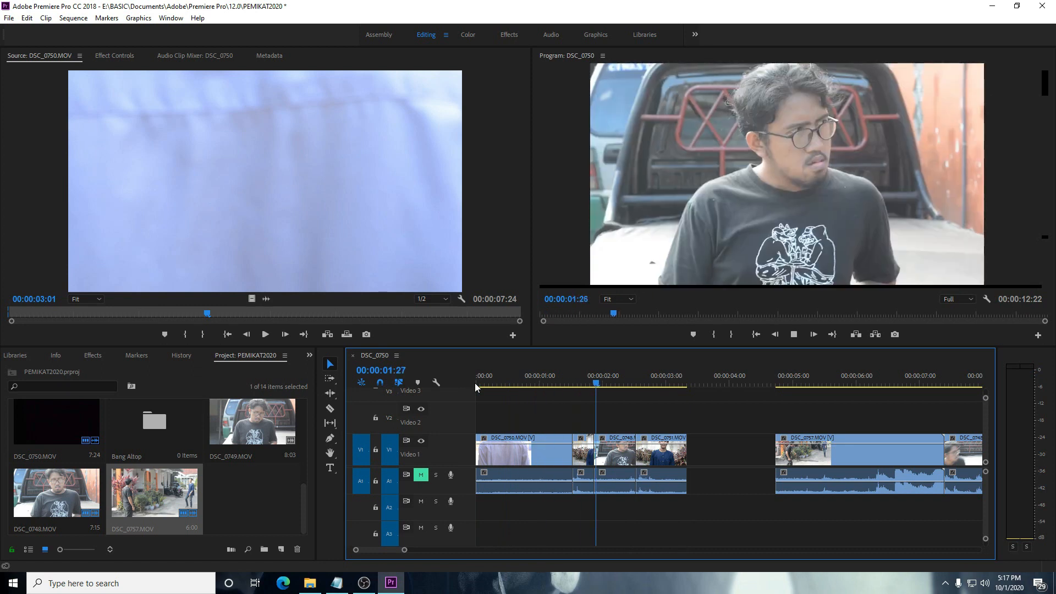
key("space")
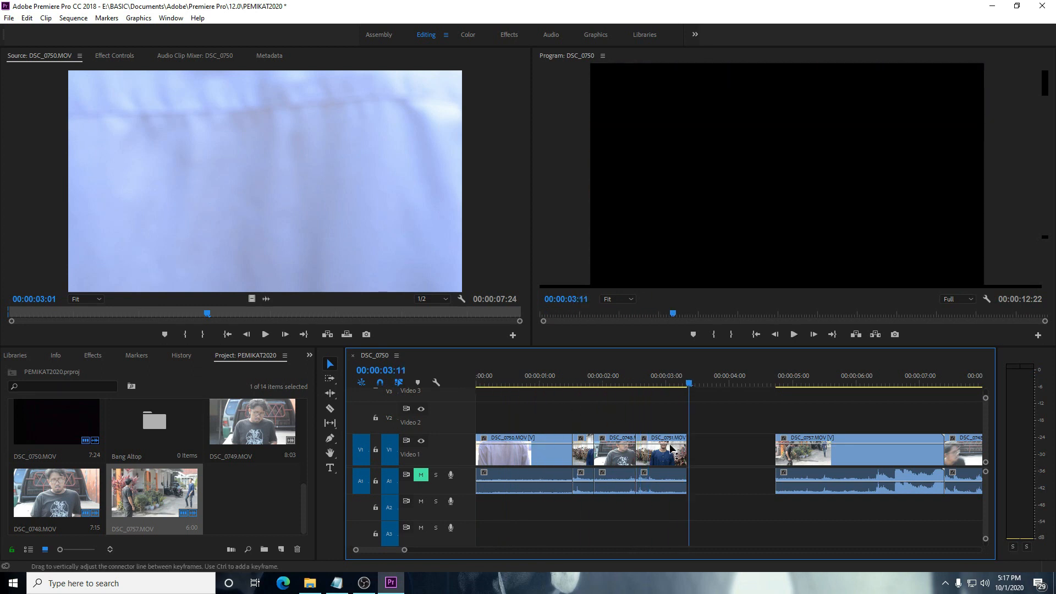
left_click_drag(683, 449, 714, 448)
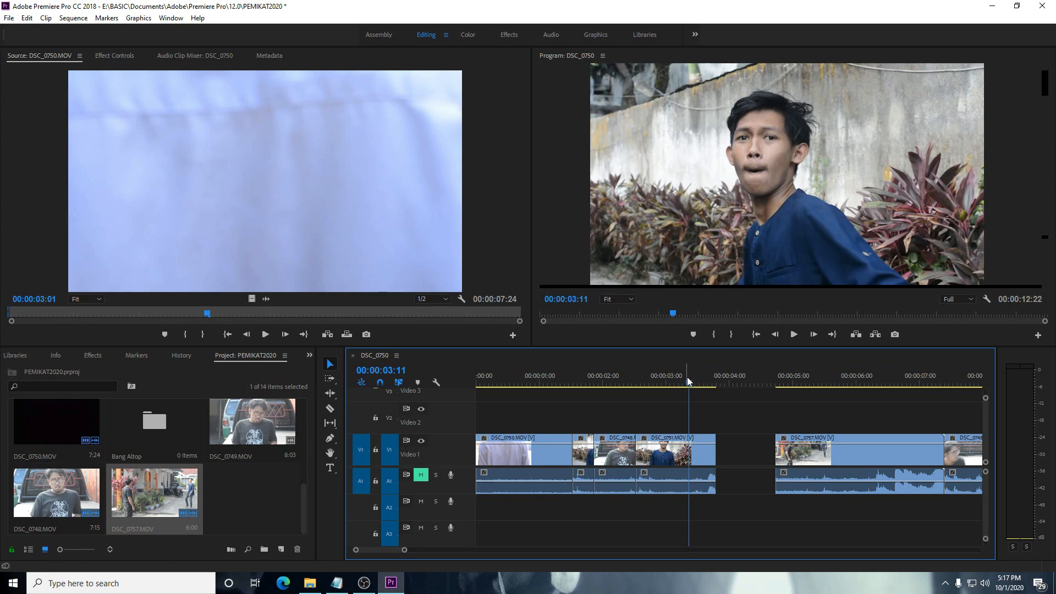
Step: Preview the second DSC_0751 piece, cut it at 00:00:03:20 and delete the remainder after the cut
left_click(654, 382)
key("space")
key("space")
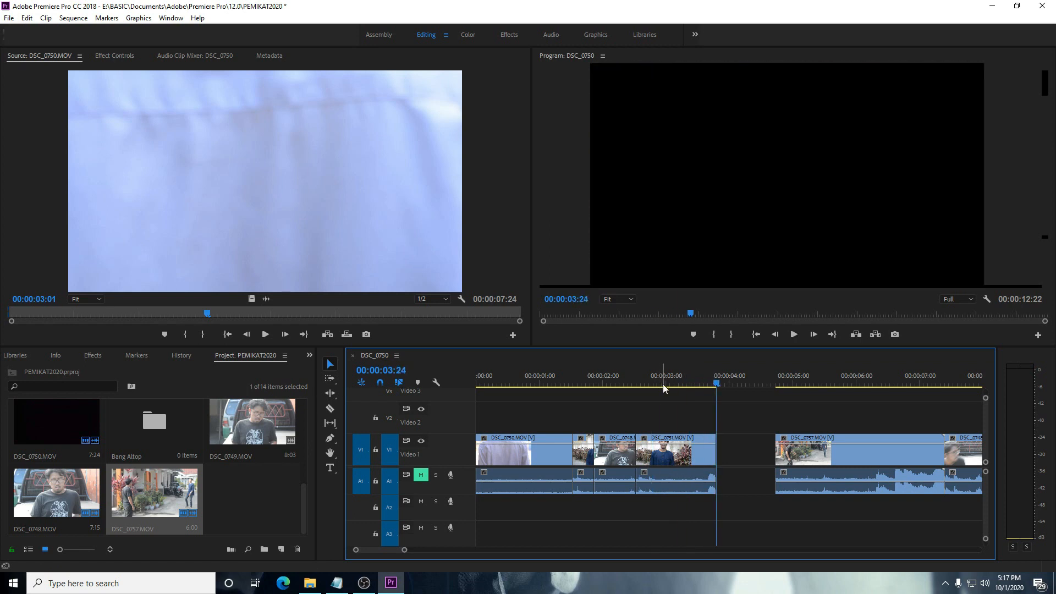
left_click_drag(712, 383, 709, 385)
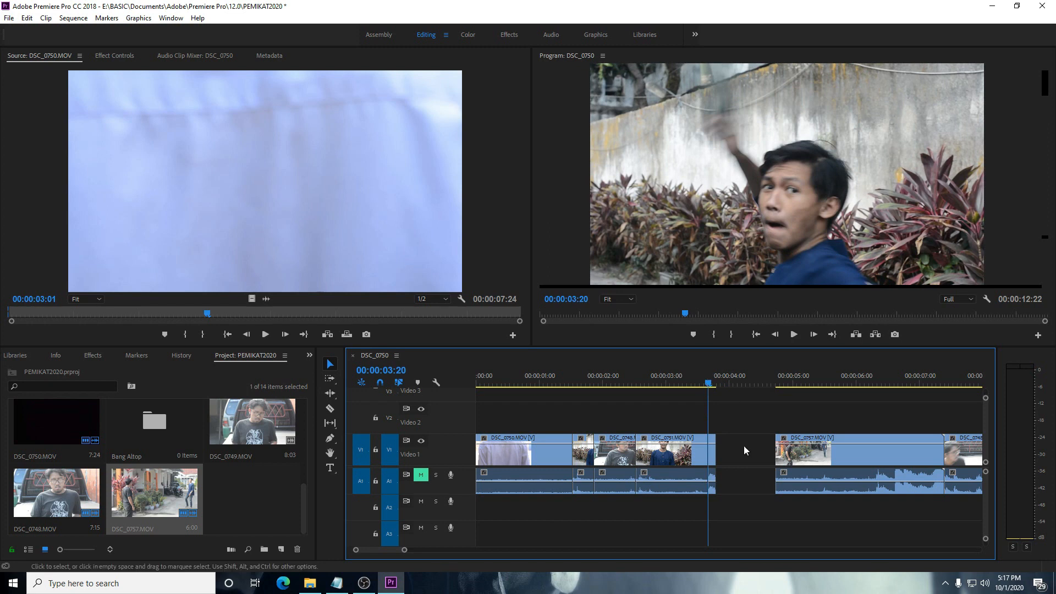
key("ctrl+k")
left_click(713, 456)
key("Delete")
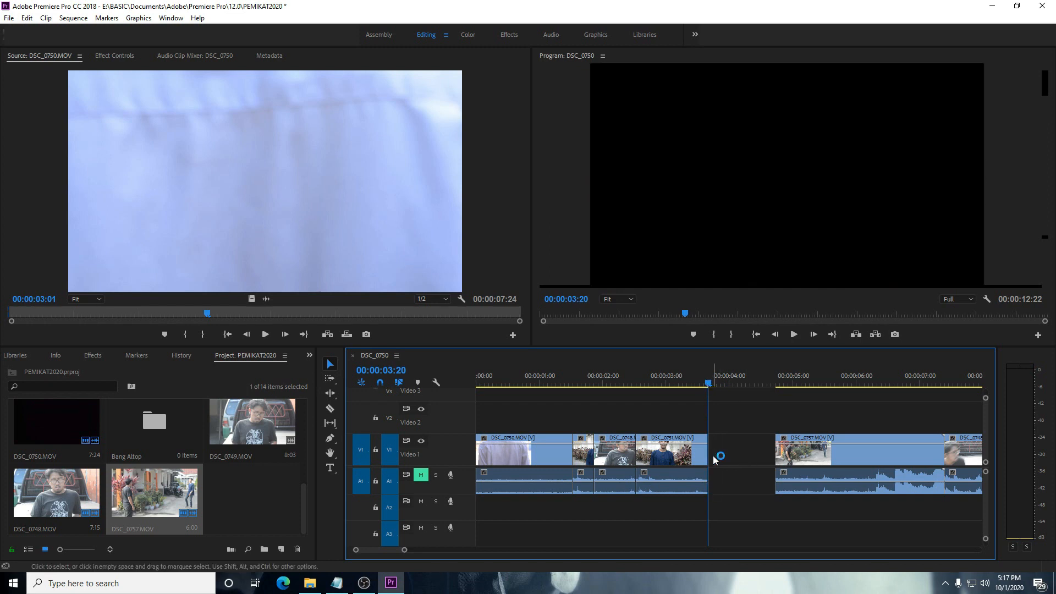
Step: Move DSC_0757 to start at 00:00:03:20 and ripple delete its part before a cut at 00:00:04:27
left_click_drag(807, 452, 744, 449)
left_click_drag(710, 384, 787, 389)
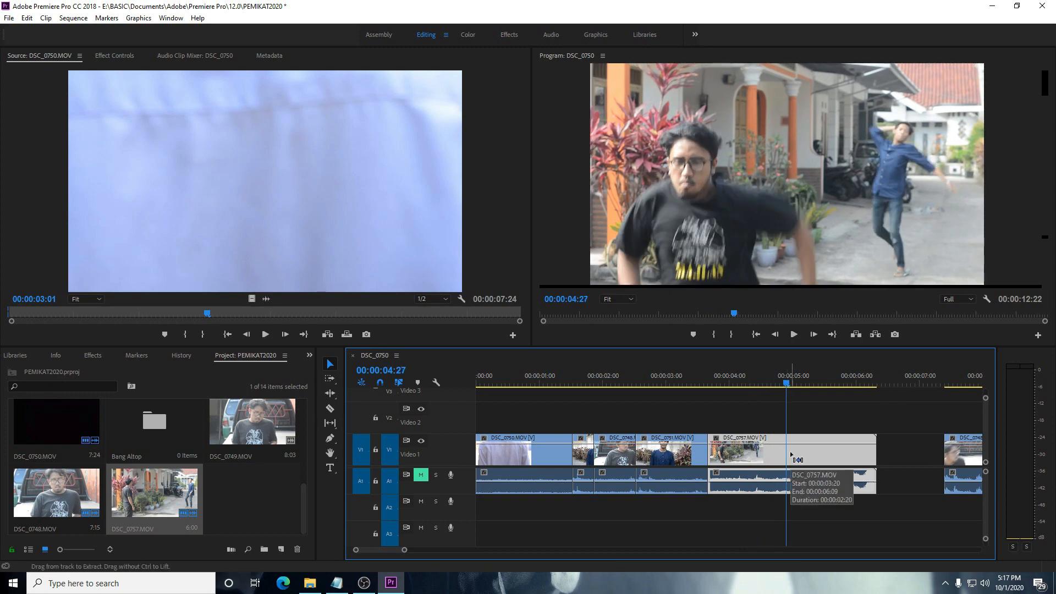
key("ctrl+k")
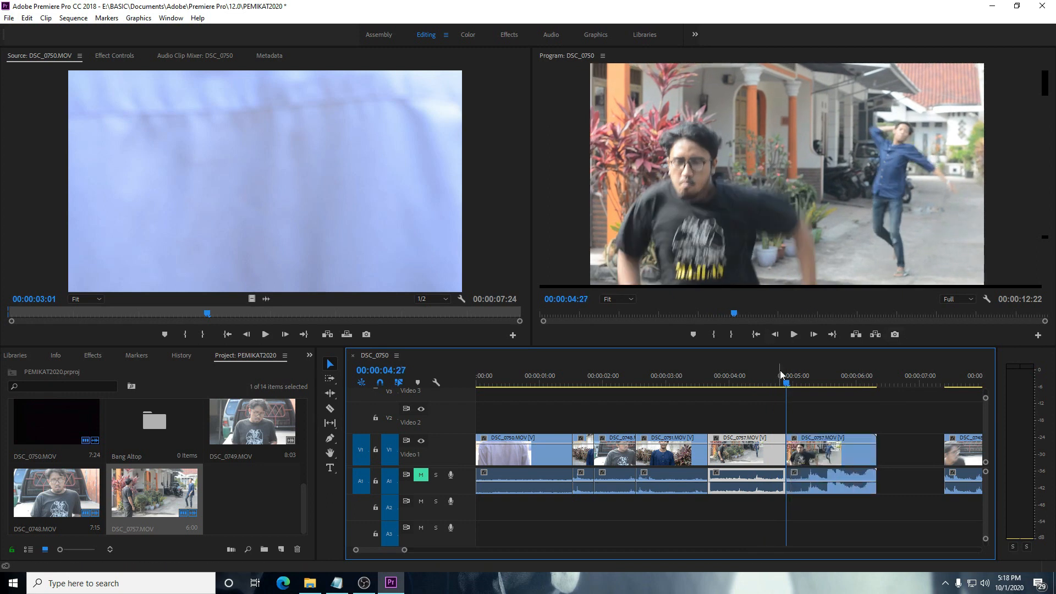
key("Delete")
right_click(751, 460)
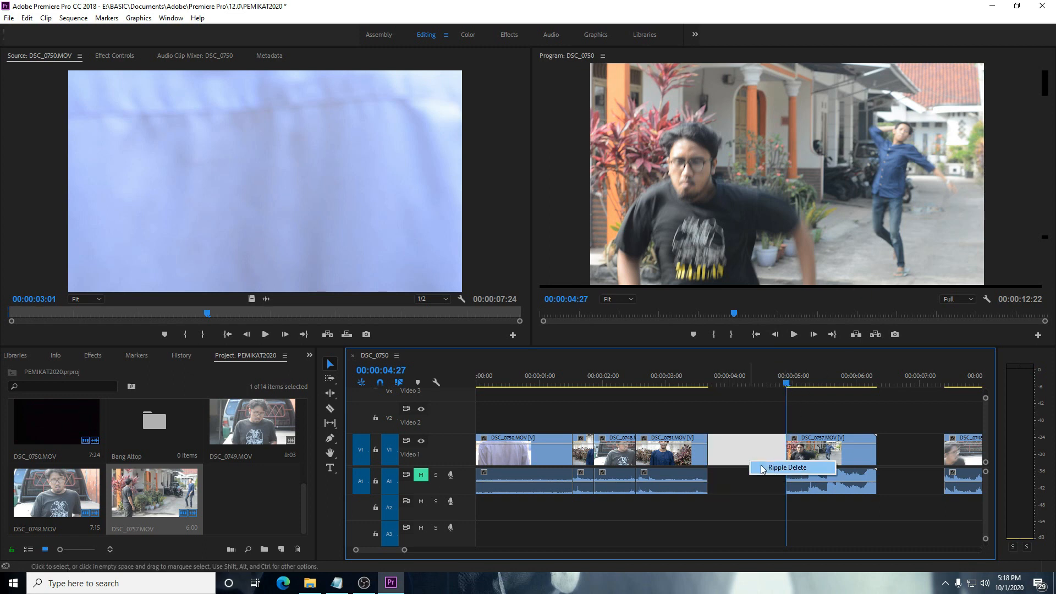
left_click(763, 468)
Step: Play the sequence from the start and review the cut from the second DSC_0751 piece into DSC_0757
key("Home")
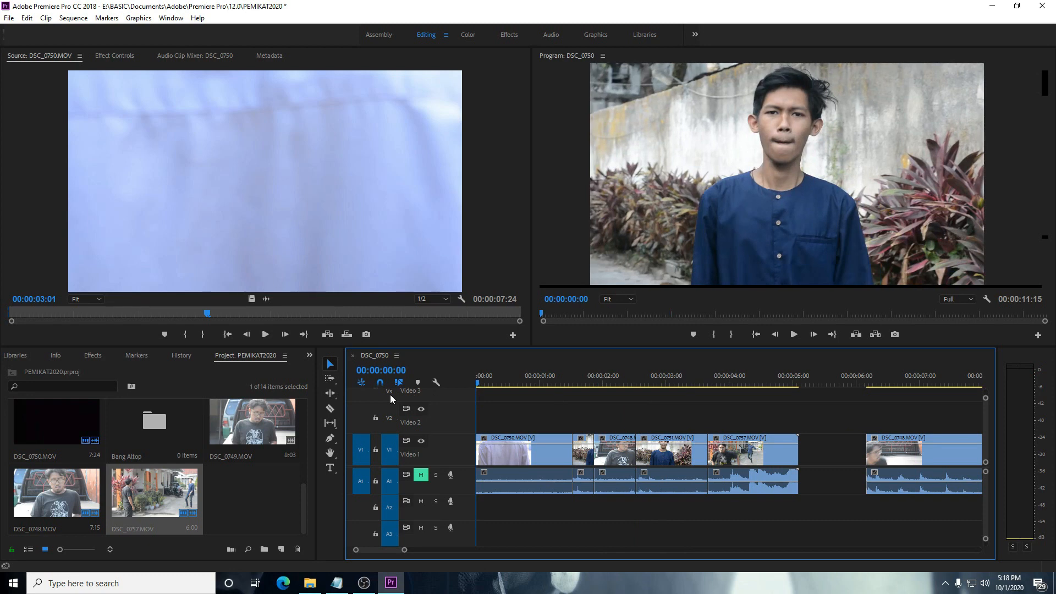
key("space")
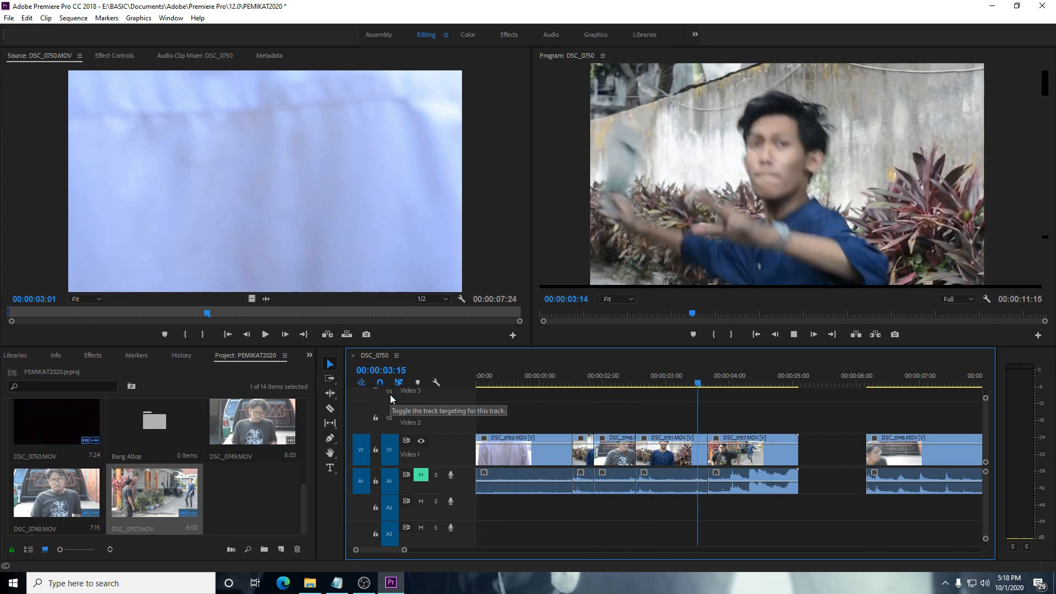
key("space")
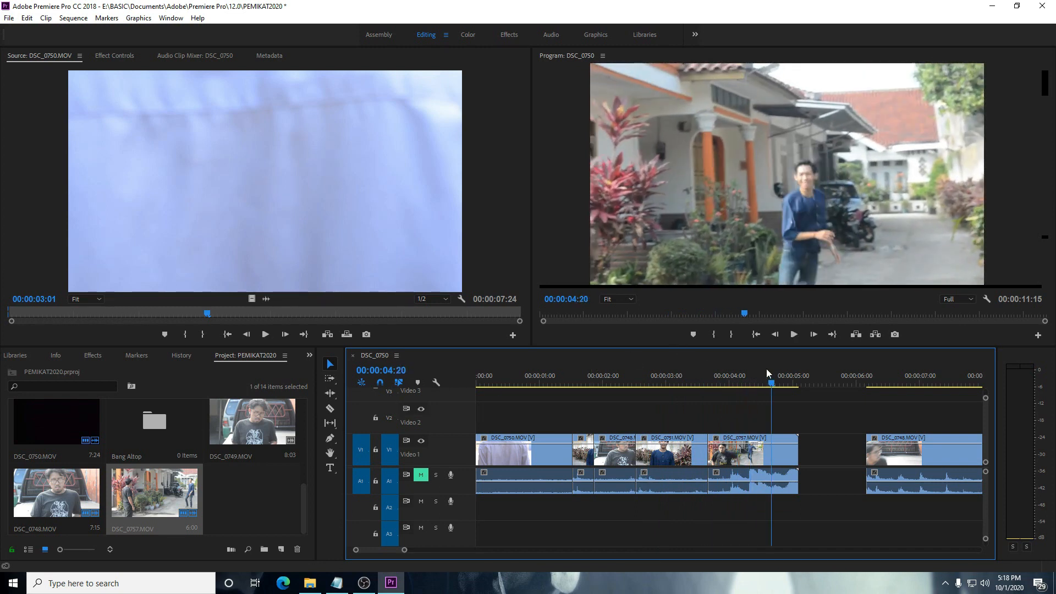
left_click_drag(773, 382, 662, 389)
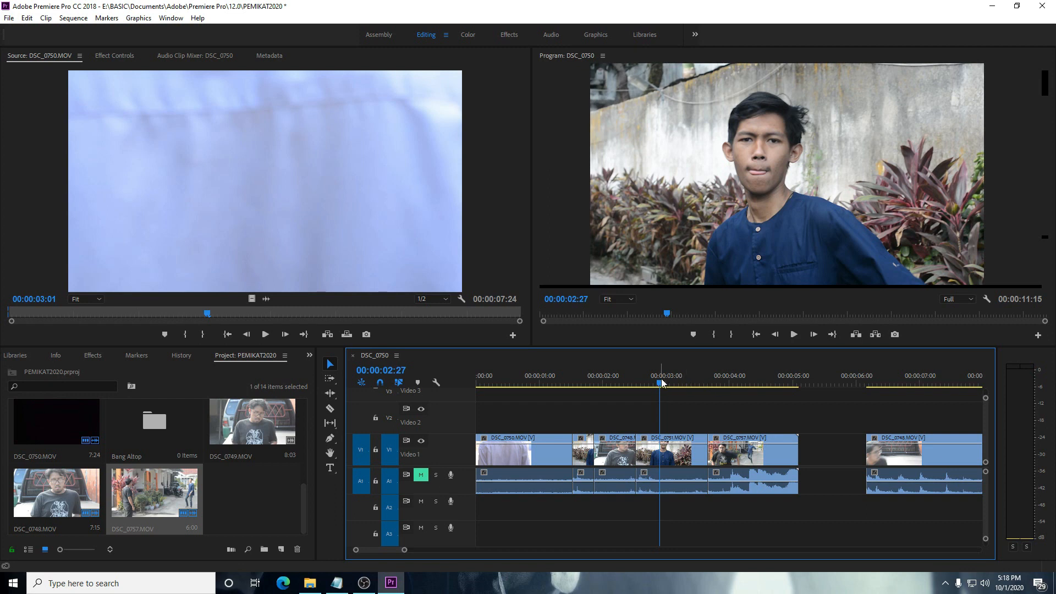
Step: Play the sequence from the start with audio track A1 unmuted, and mute the track again after listening
left_click_drag(662, 383, 466, 396)
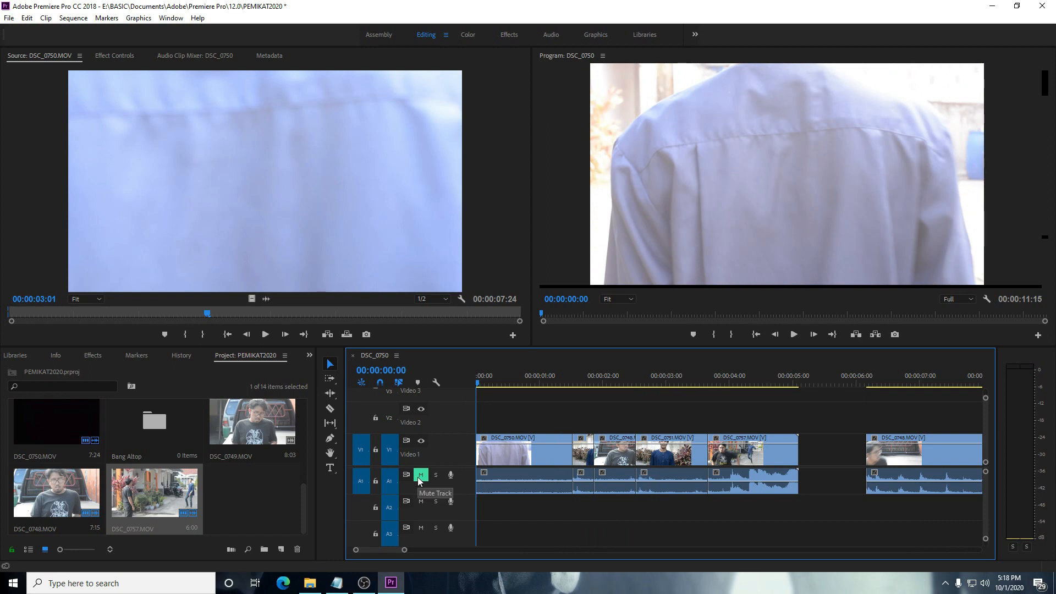
left_click(421, 475)
key("space")
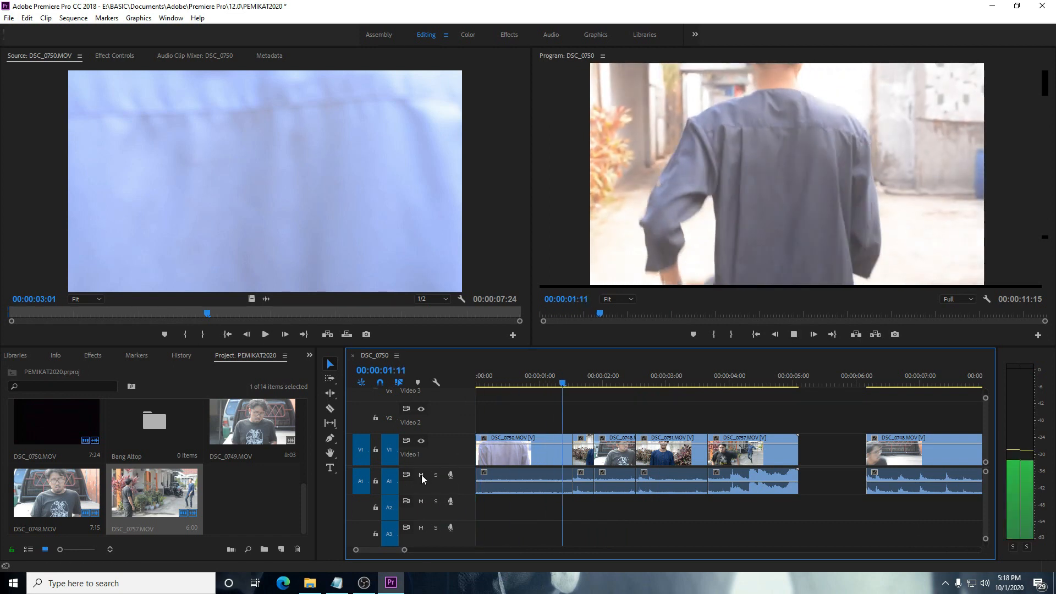
key("space")
key("space")
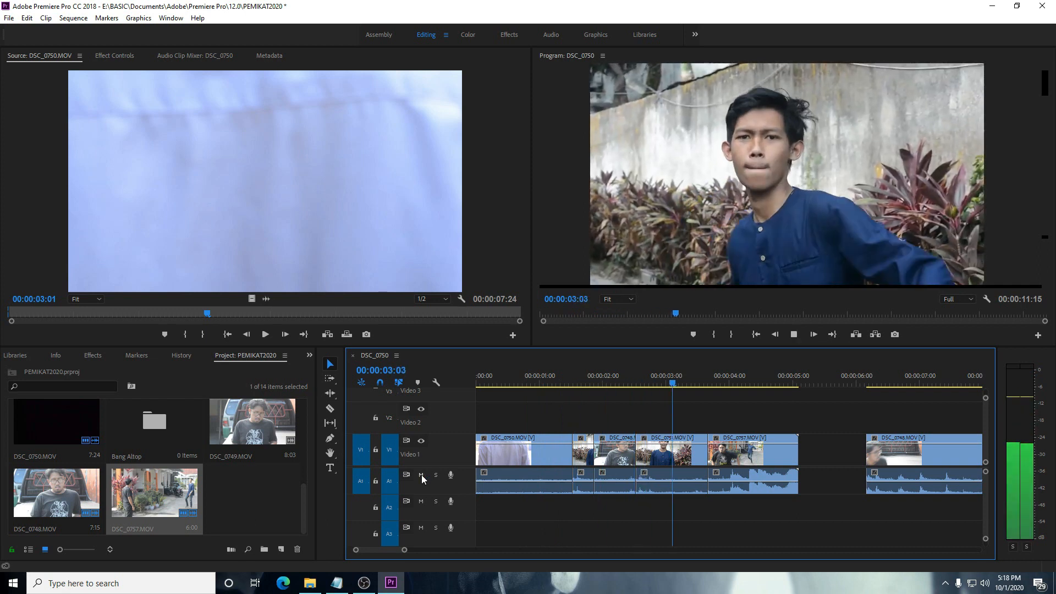
key("space")
key("space")
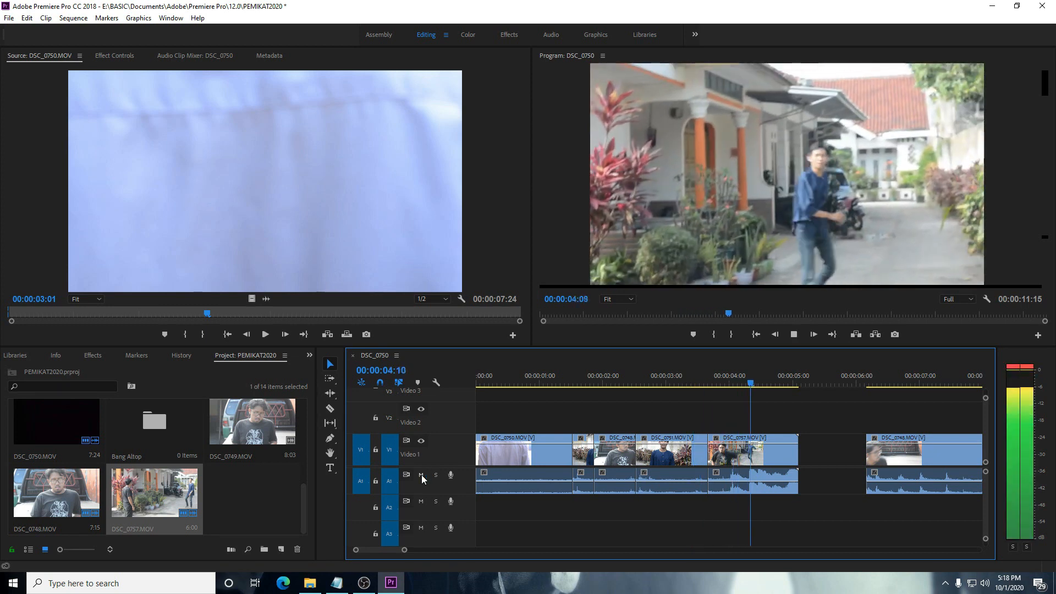
key("space")
left_click(422, 474)
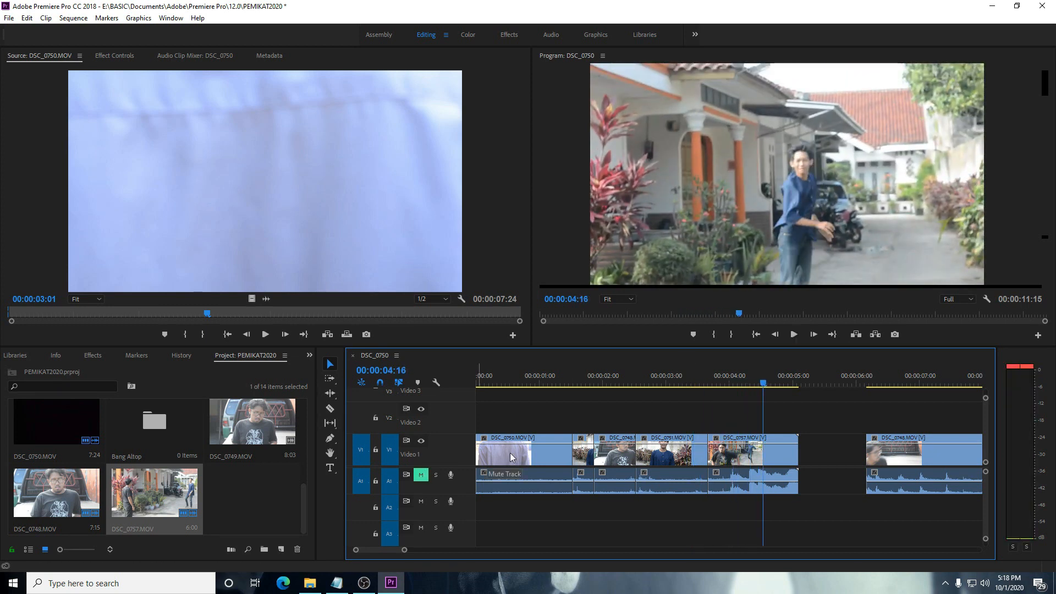
Step: Look through the Meet folder in File Explorer and the project's media for further clips
left_click_drag(699, 385, 467, 392)
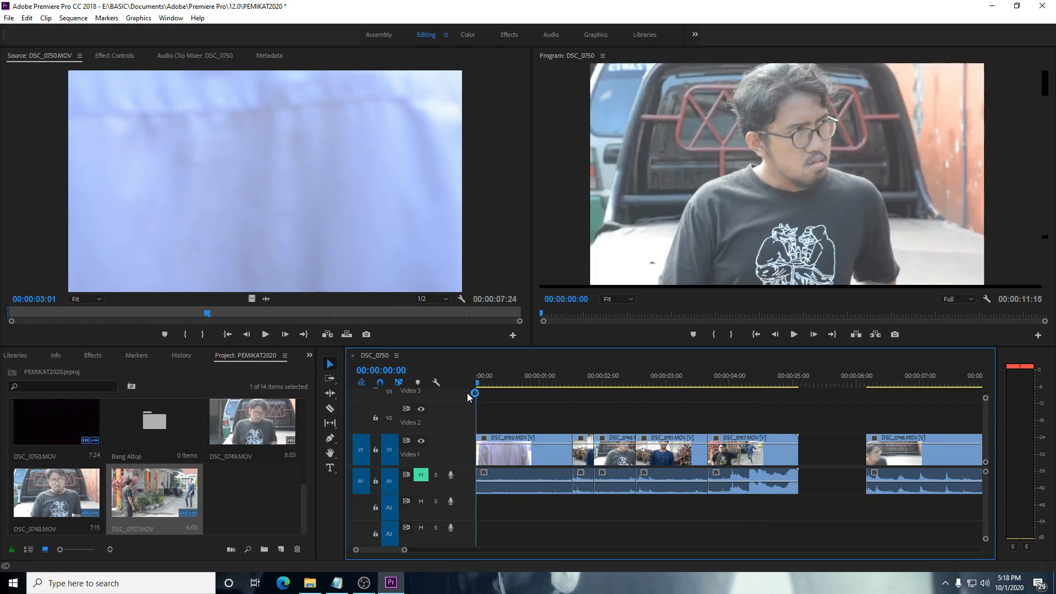
left_click_drag(404, 549, 442, 551)
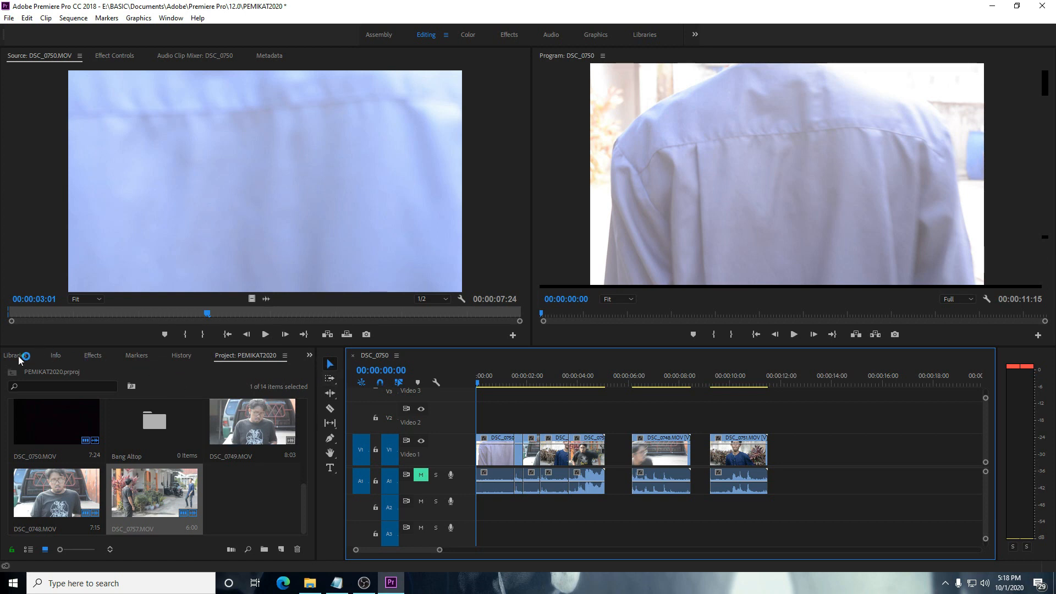
mouse_move(311, 583)
left_click(304, 545)
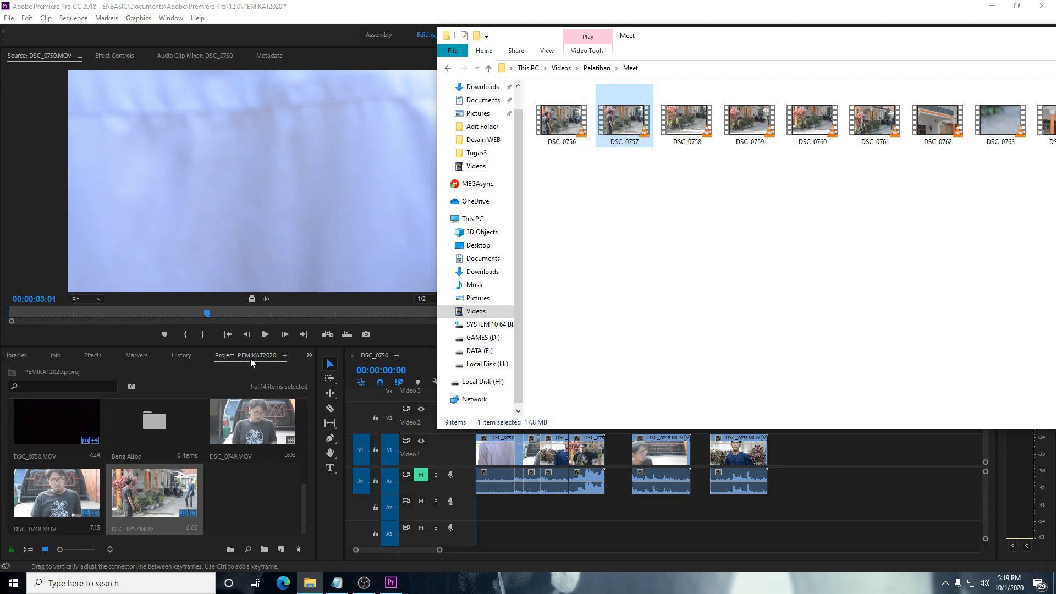
left_click(242, 480)
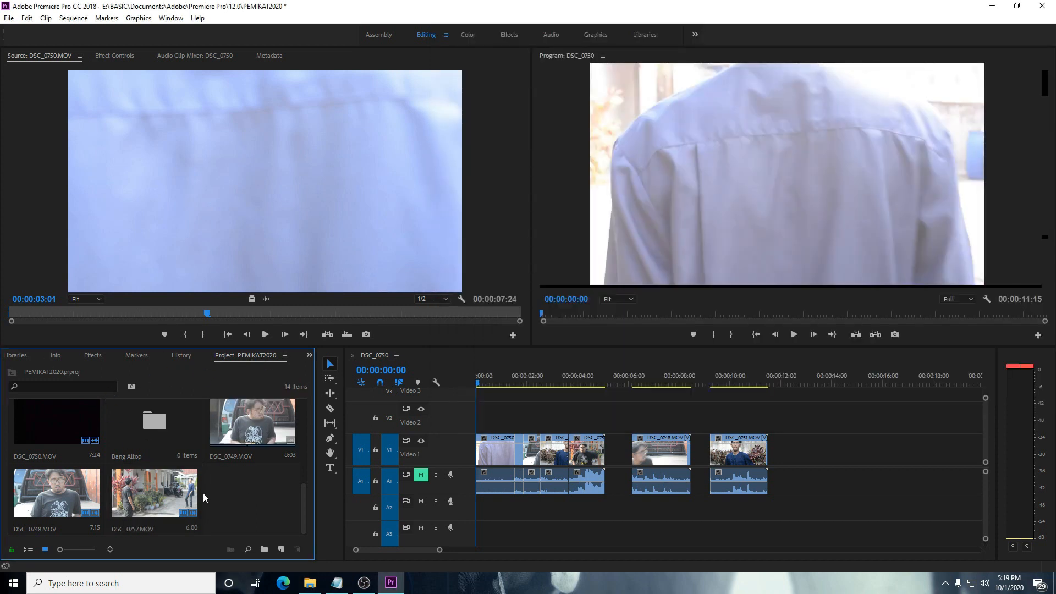
left_click_drag(306, 506, 306, 416)
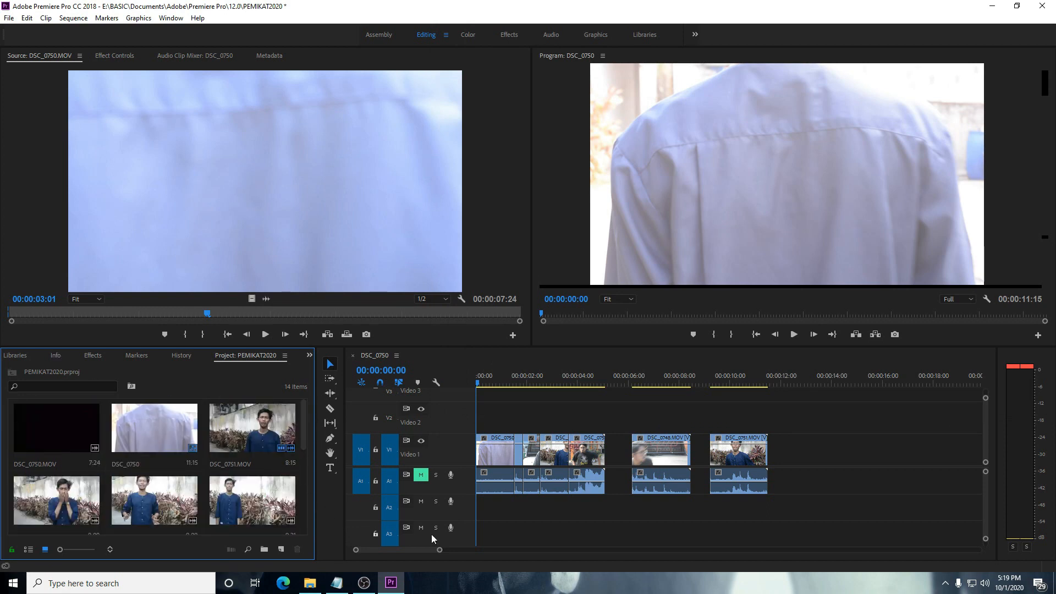
Step: Play the sequence from the start and remove the detached DSC_0748 and DSC_0751 clips after DSC_0757
left_click(478, 383)
left_click_drag(478, 384, 444, 386)
key("space")
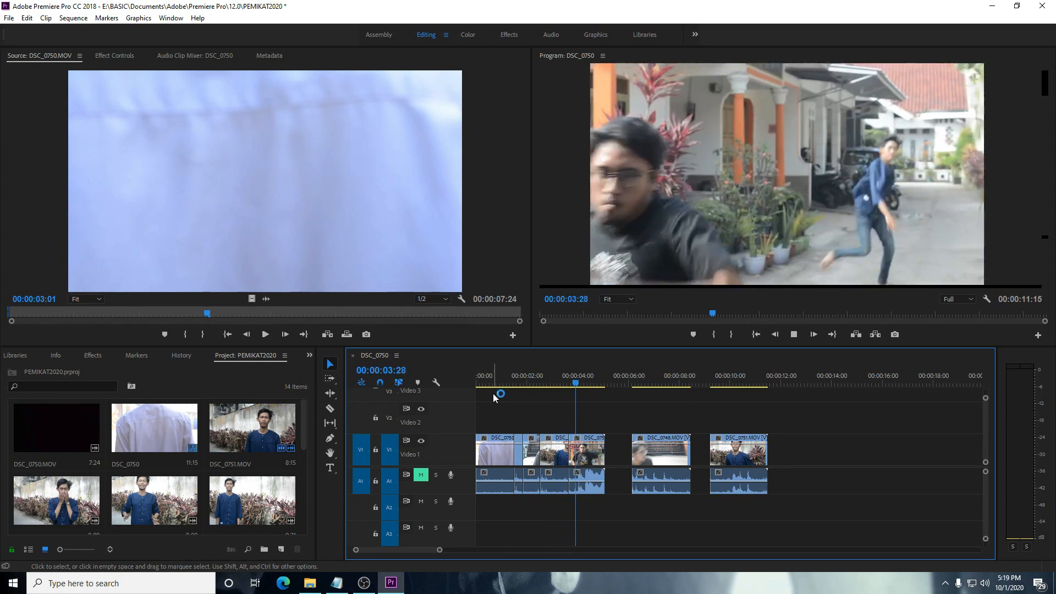
key("space")
left_click_drag(594, 385, 556, 386)
key("space")
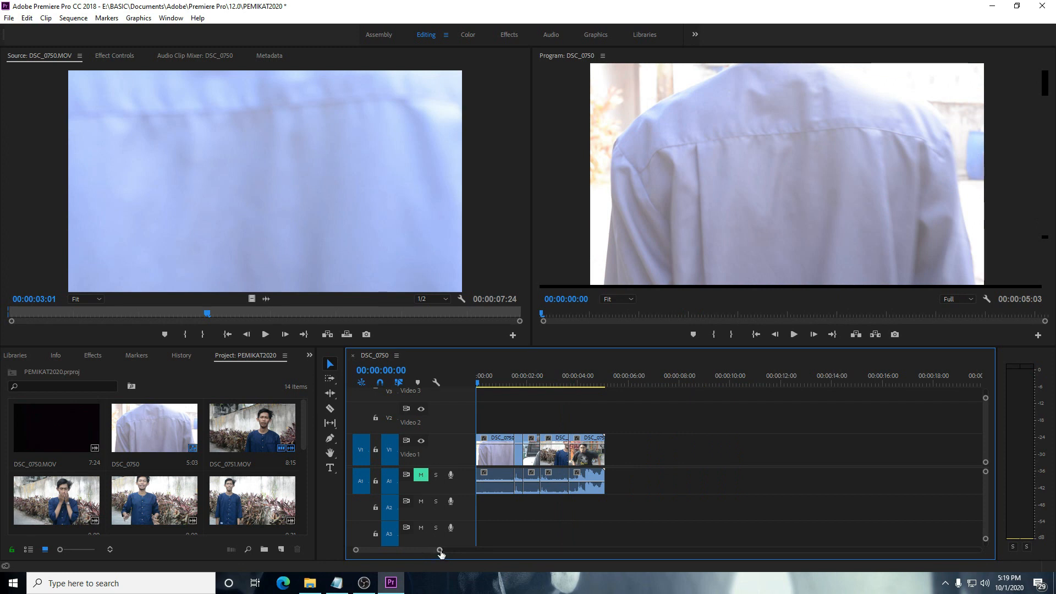
left_click_drag(441, 554, 425, 558)
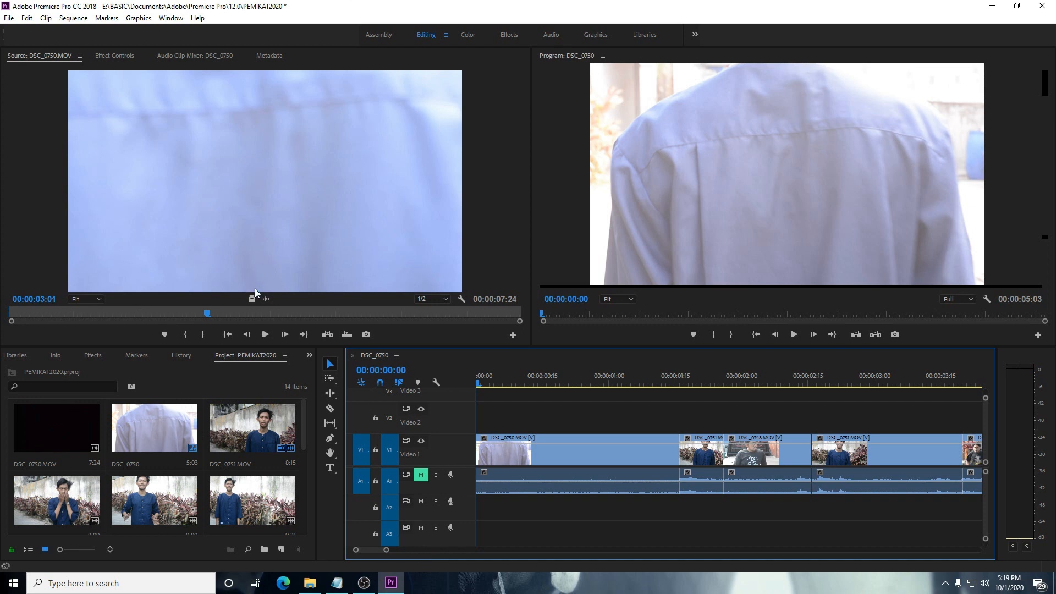
left_click(330, 379)
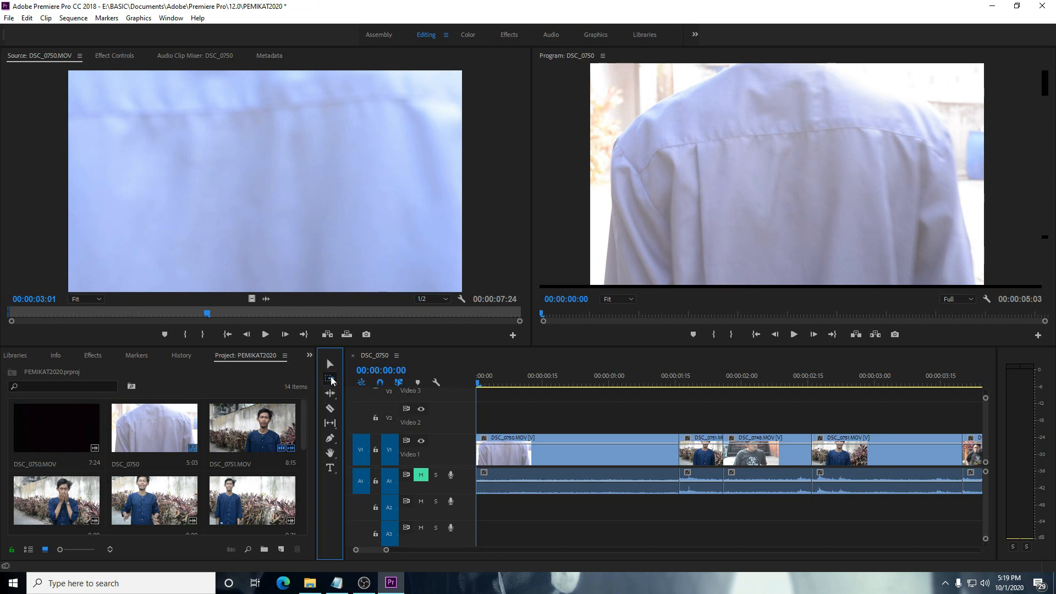
left_click(329, 366)
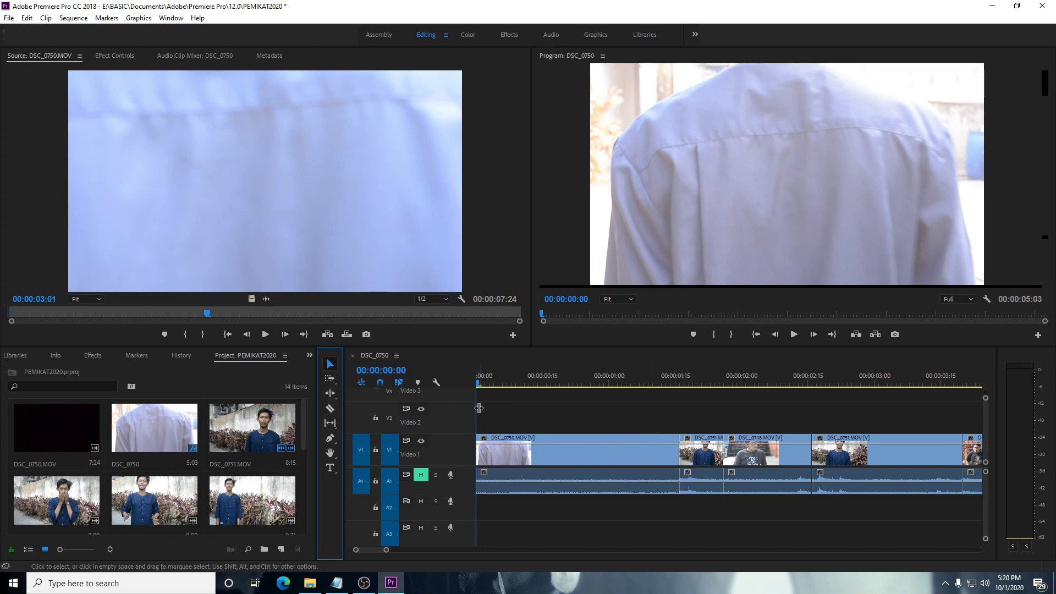
left_click_drag(477, 379, 560, 393)
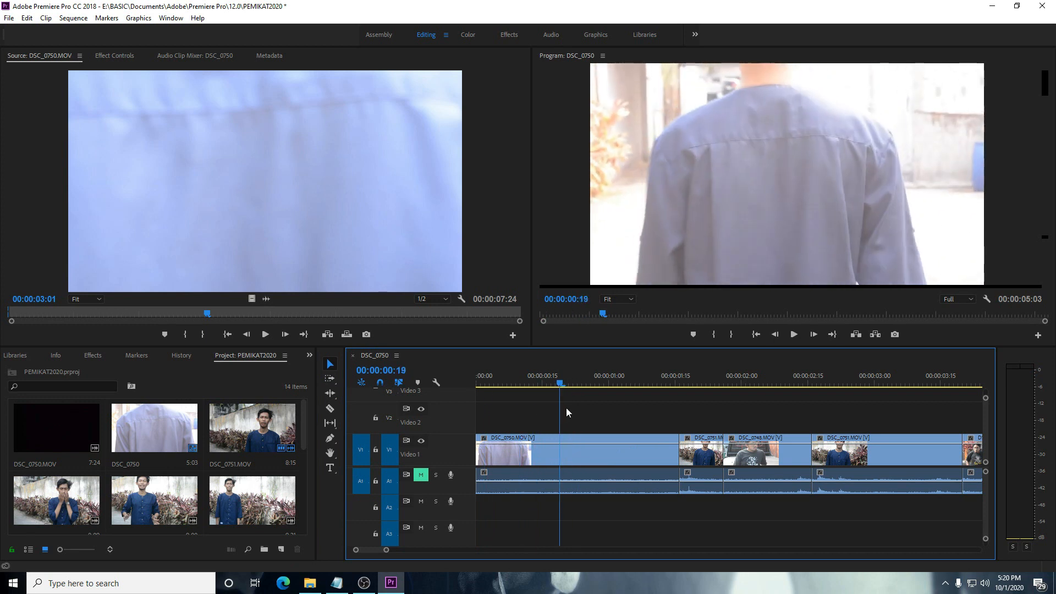
key("space")
key("Home")
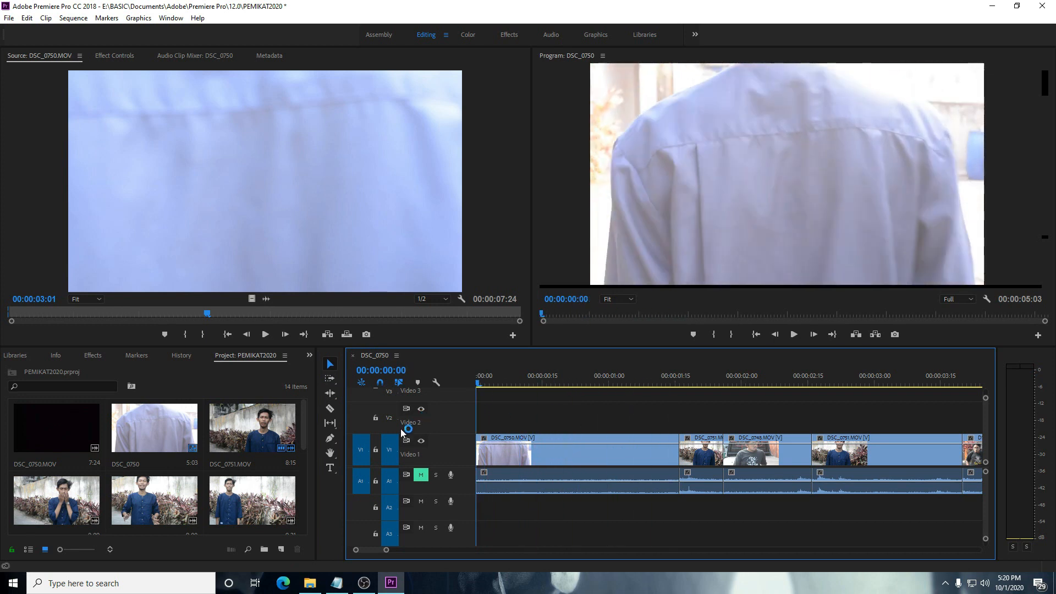
mouse_move(305, 591)
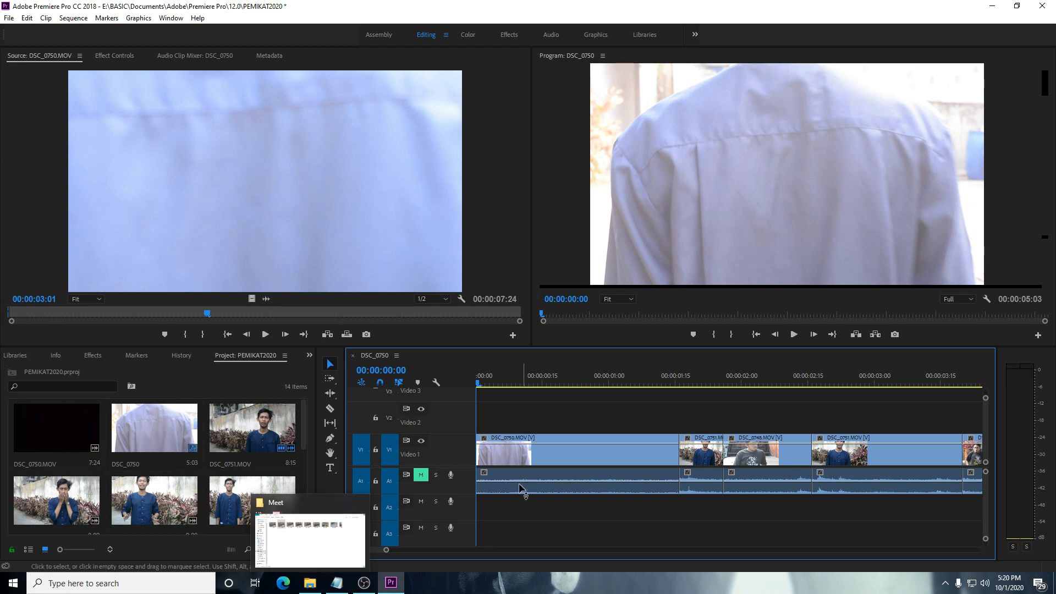
left_click(330, 539)
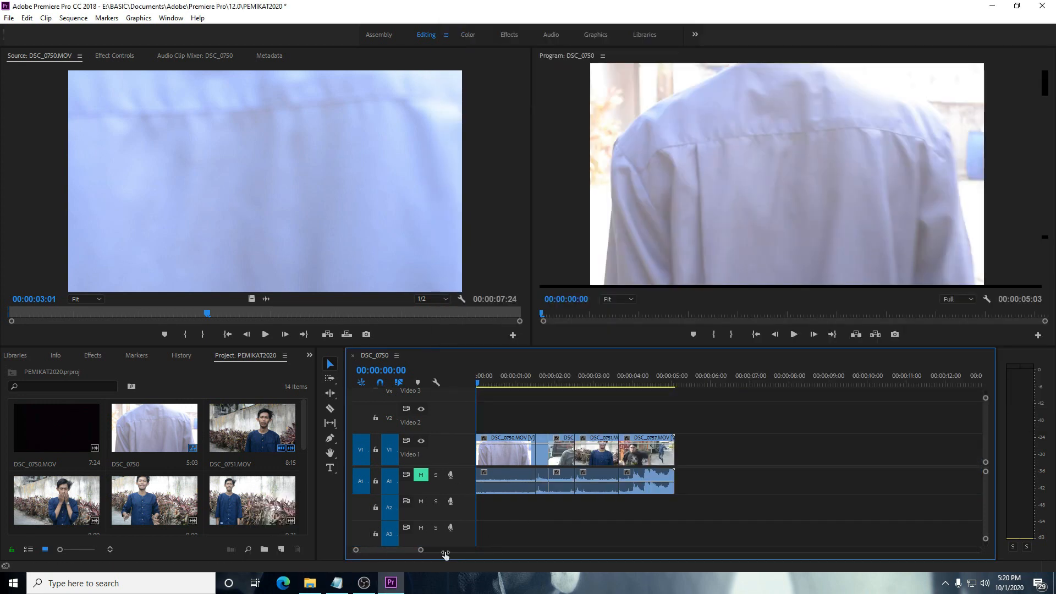
mouse_move(445, 553)
left_mouse_down()
mouse_move(467, 555)
mouse_move(435, 556)
left_mouse_up()
left_click_drag(364, 551, 408, 554)
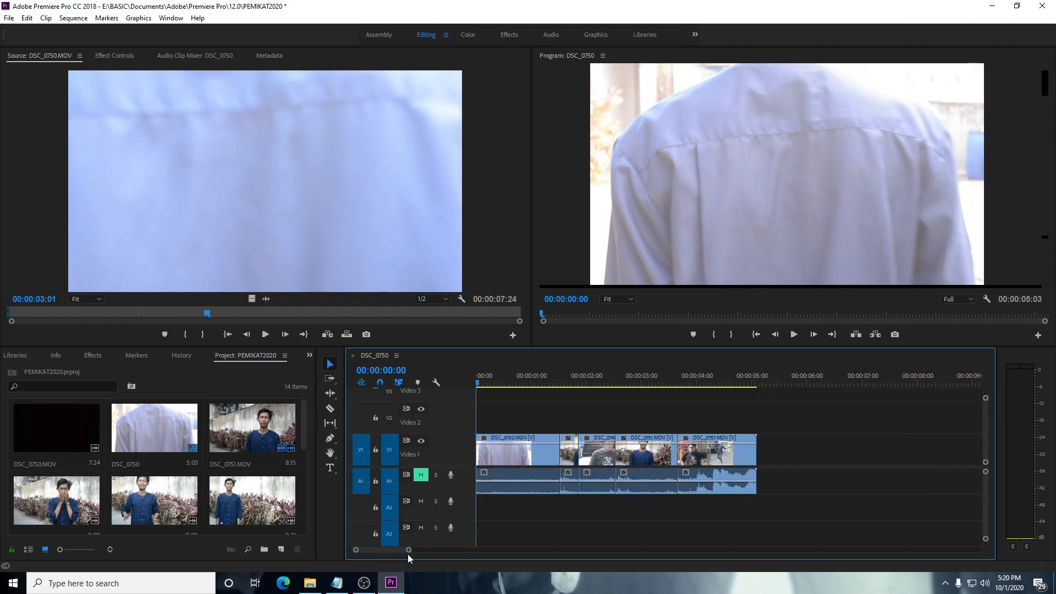
Step: Check the Pelatihan folder in File Explorer for media and play the opening of the sequence
left_click(315, 589)
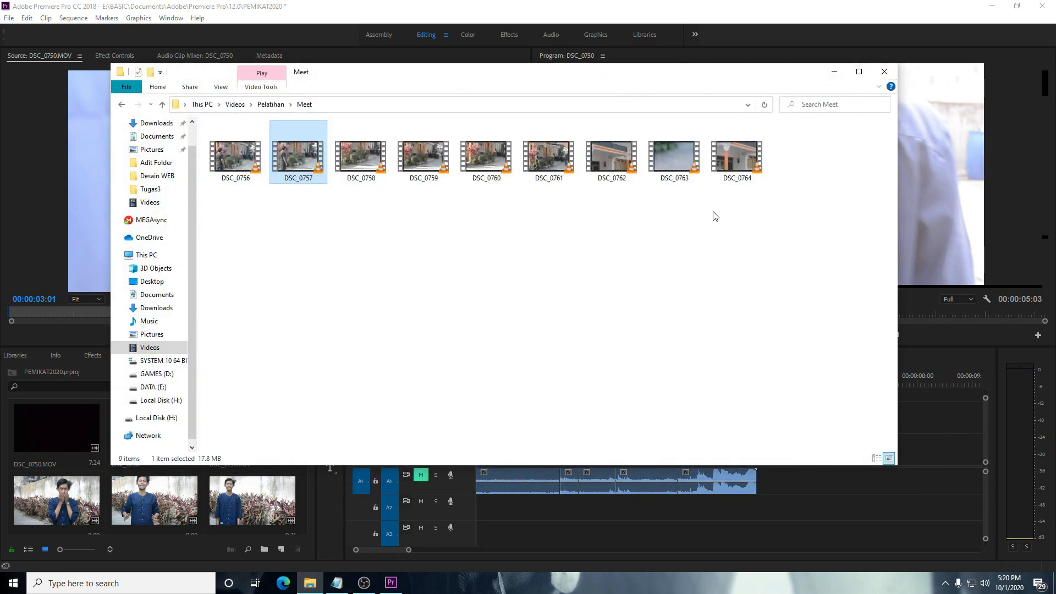
left_click(121, 105)
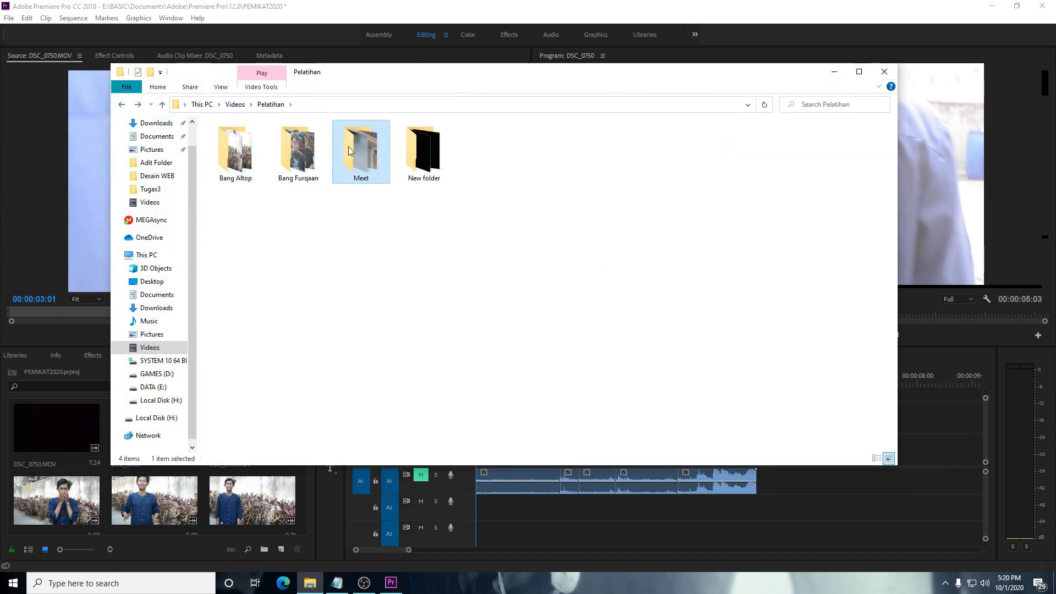
left_click(835, 72)
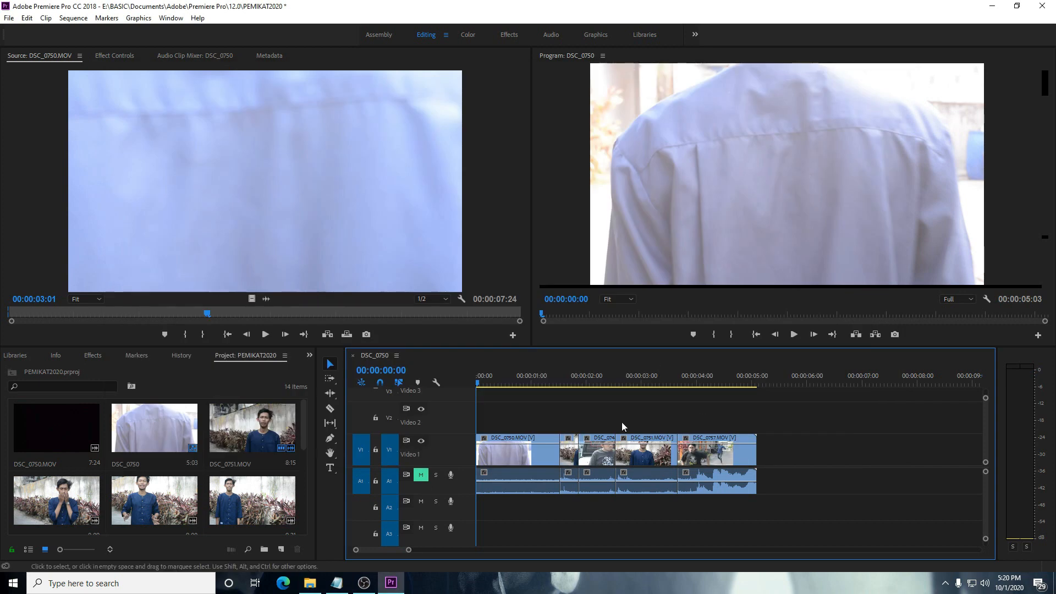
left_click_drag(476, 385, 443, 408)
key("space")
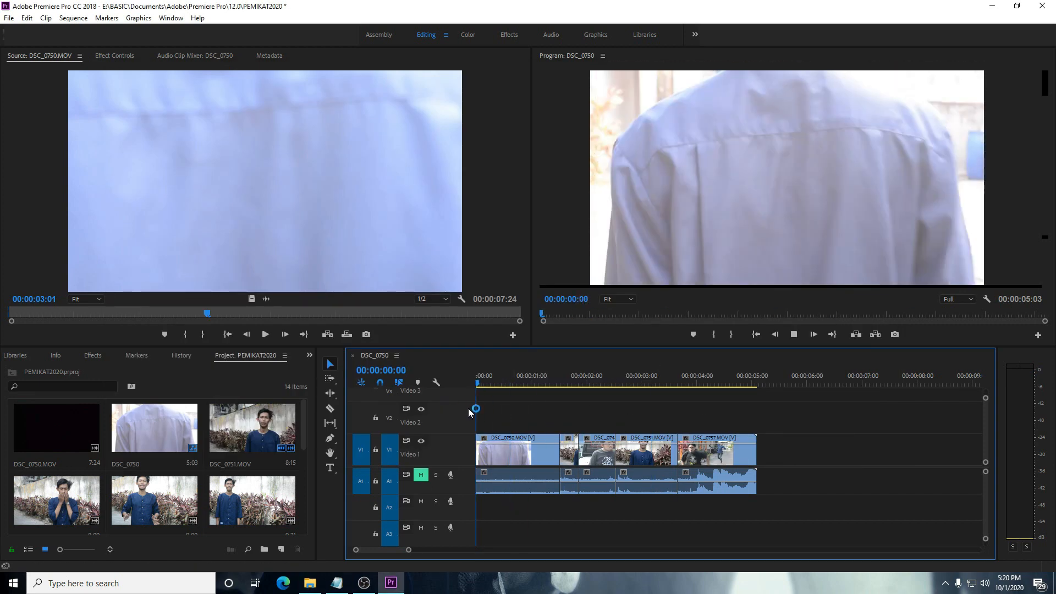
key("space")
Step: Find the Kung Fu track in the Music folder in File Explorer and place it on audio track A2 from the sequence's start
left_click(311, 583)
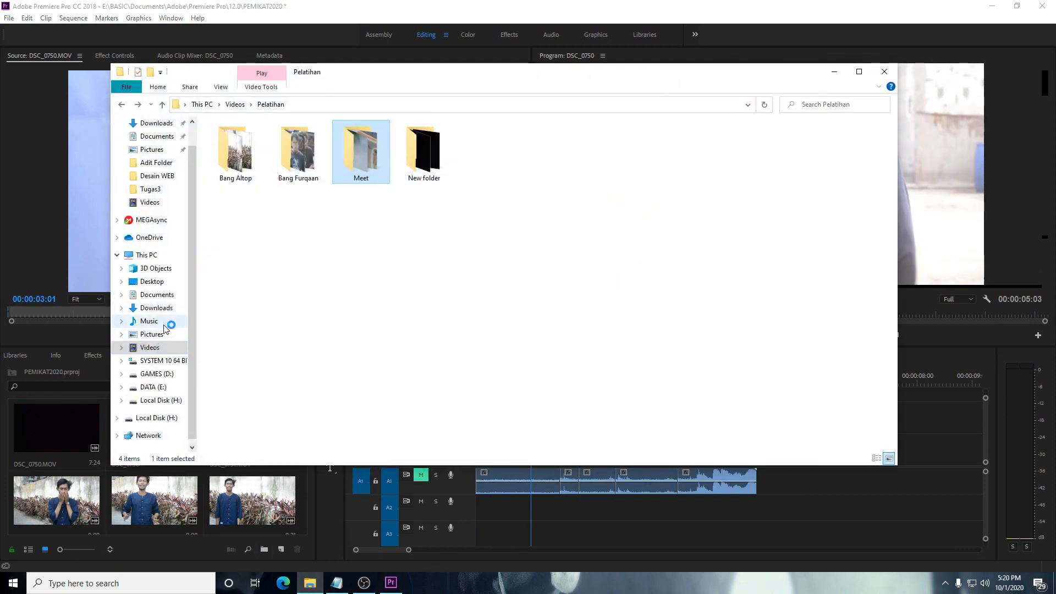
left_click(164, 323)
scroll(341, 303, "down", 3)
scroll(341, 325, "up", 2)
scroll(335, 303, "down", 2)
scroll(357, 295, "down", 12)
scroll(361, 294, "down", 7)
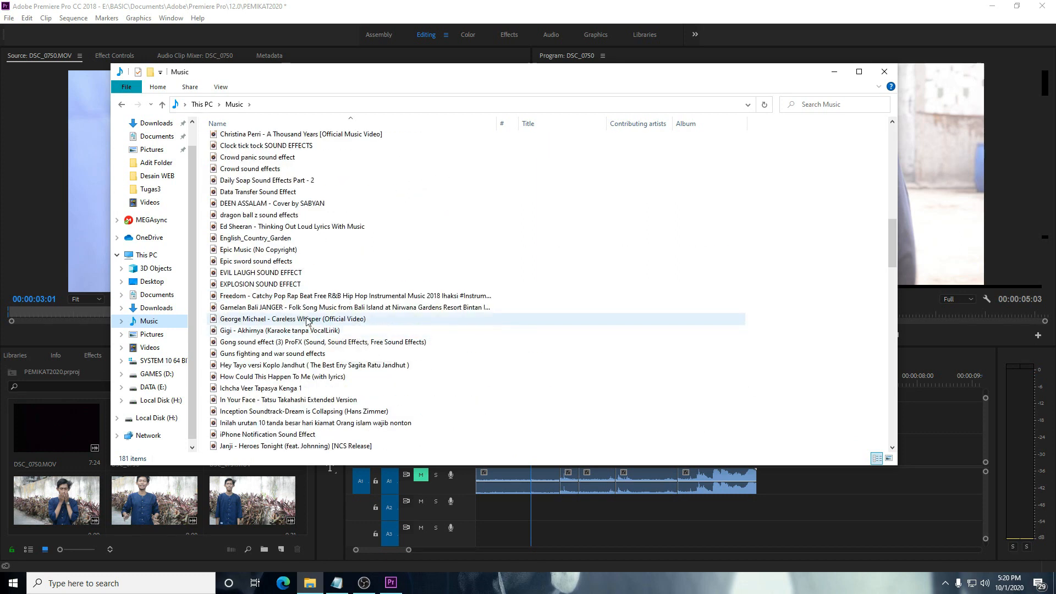
left_click(264, 298)
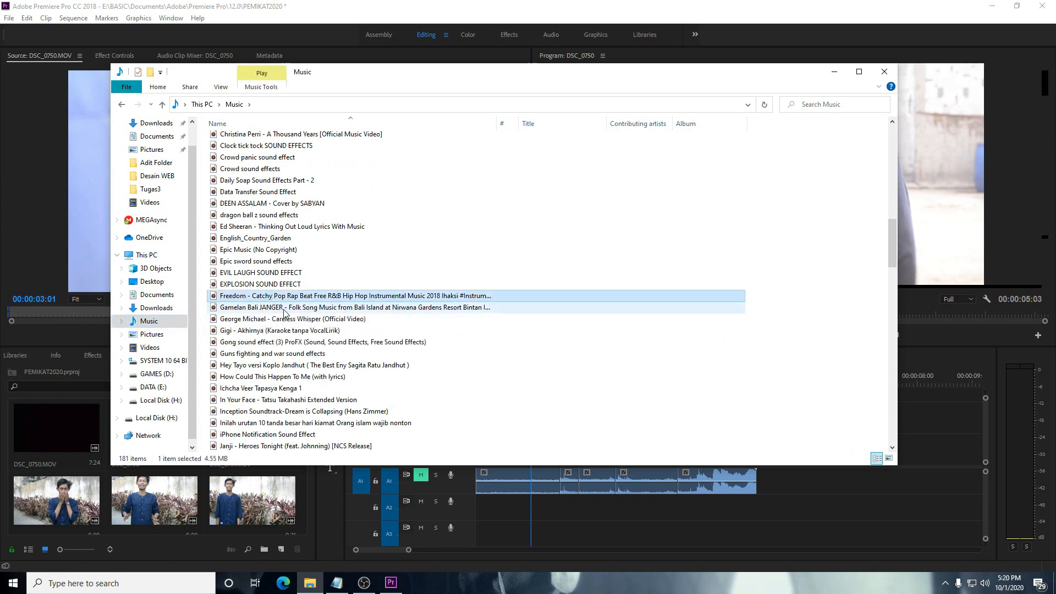
left_click(284, 309)
scroll(301, 363, "down", 4)
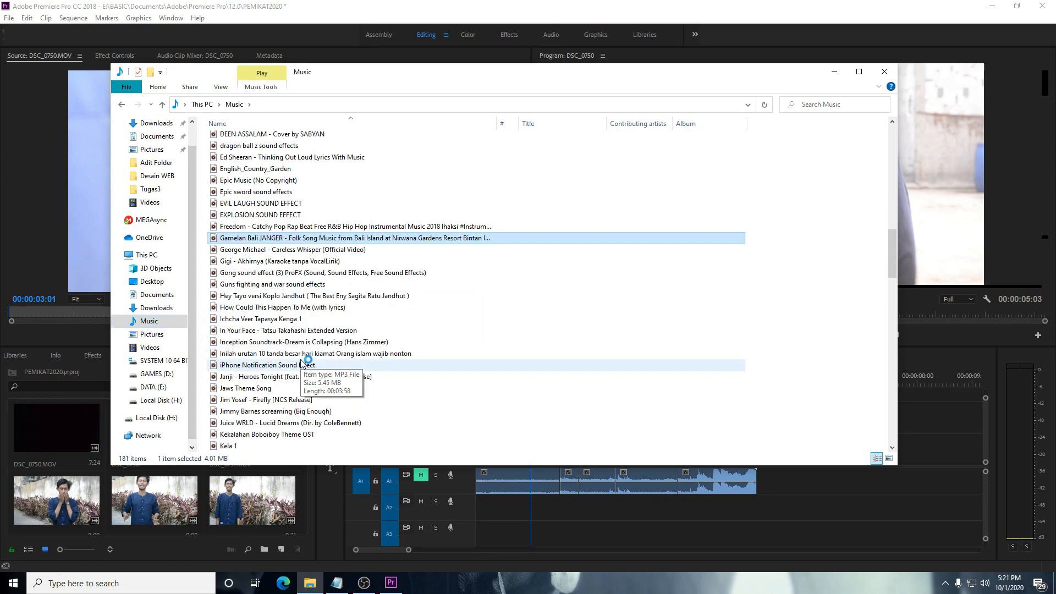
scroll(297, 376, "down", 1)
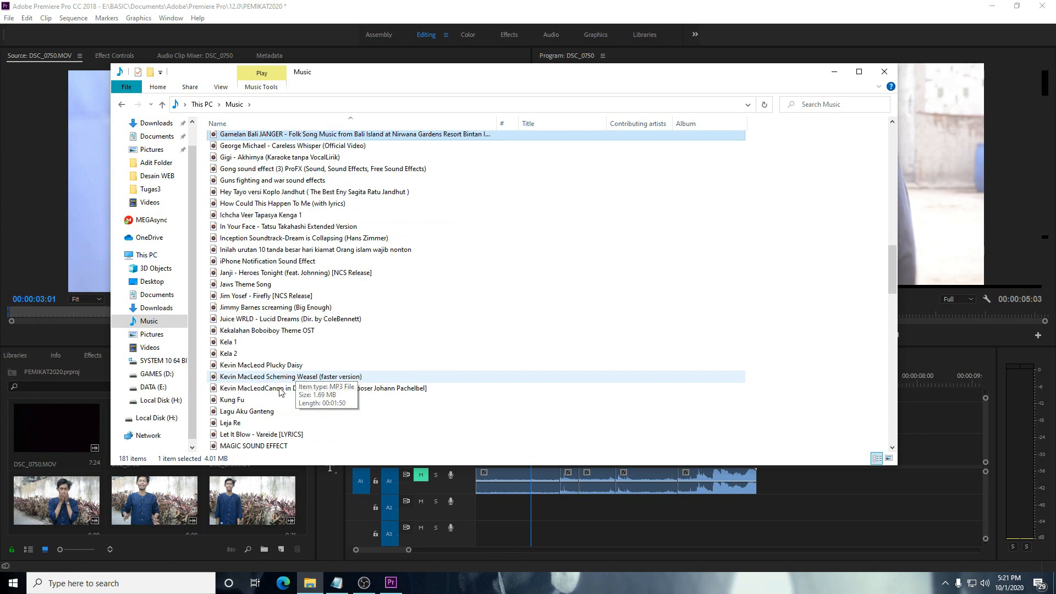
left_click(248, 401)
left_click_drag(234, 409, 481, 511)
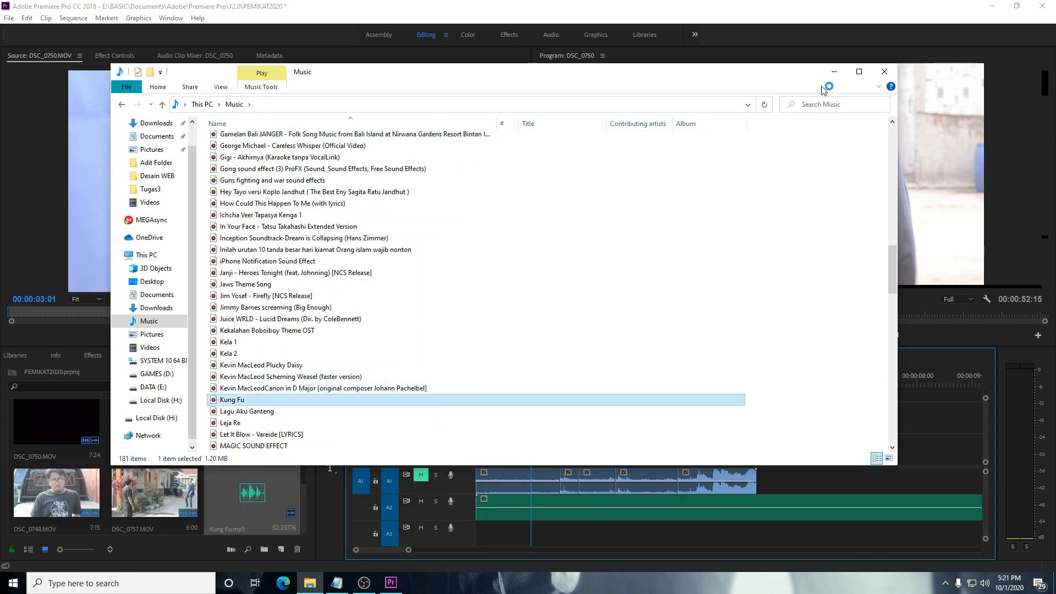
left_click(834, 72)
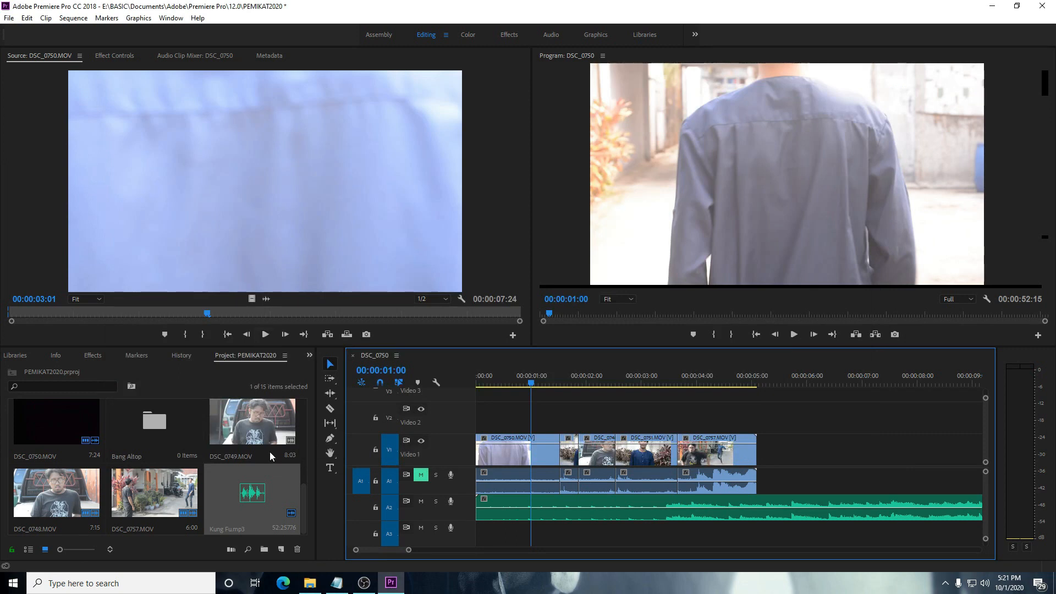
Step: Open Kung Fu.mp3 in the Source monitor, listen from about five seconds in, and examine its peaks around 14 and 24 seconds
double_click(268, 492)
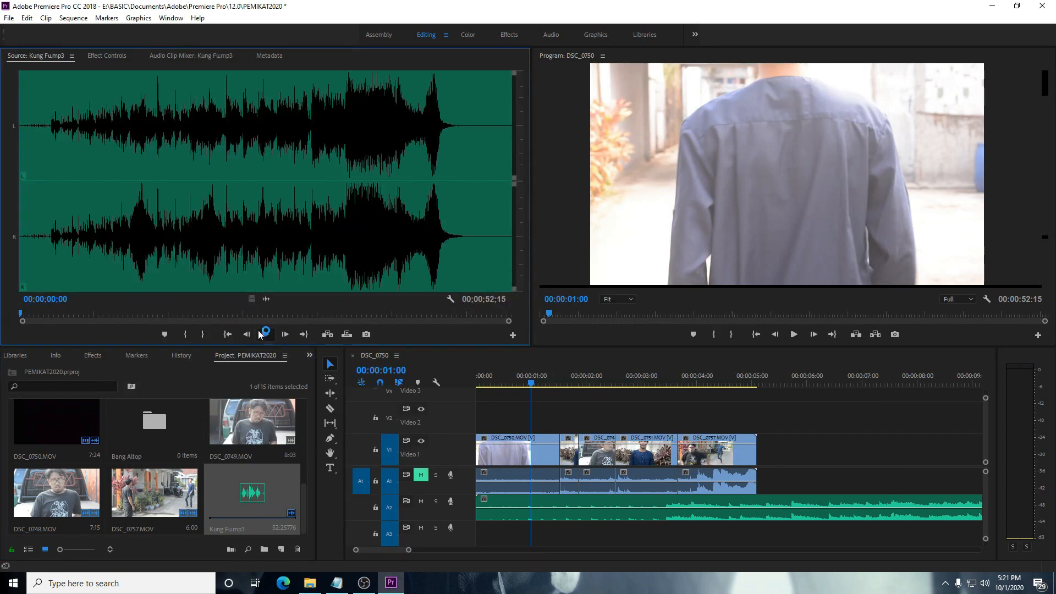
left_click(264, 333)
left_click(68, 318)
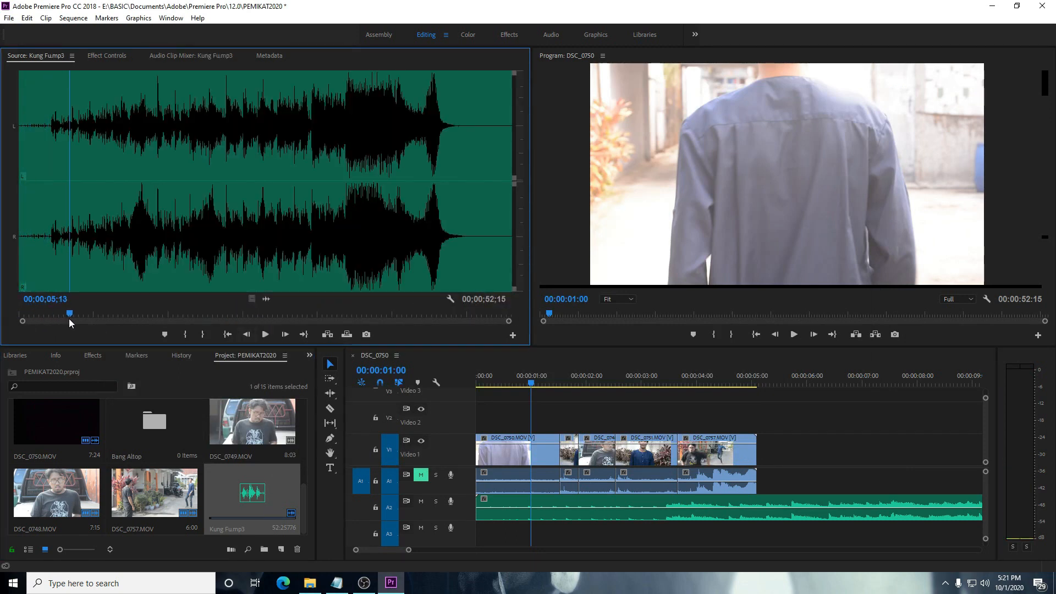
key("space")
left_click_drag(86, 313, 245, 314)
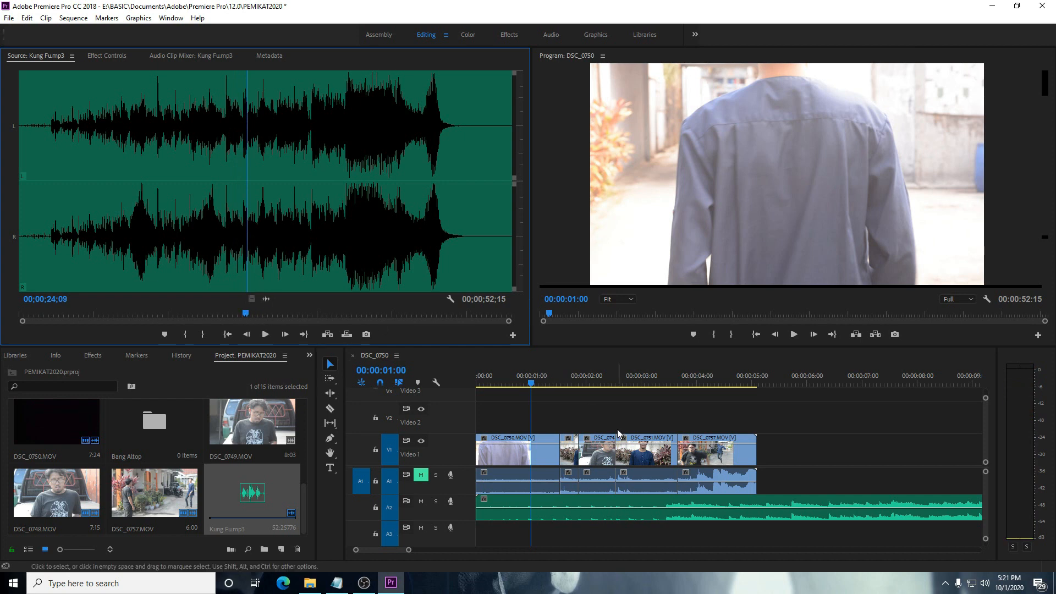
left_click_drag(531, 385, 769, 397)
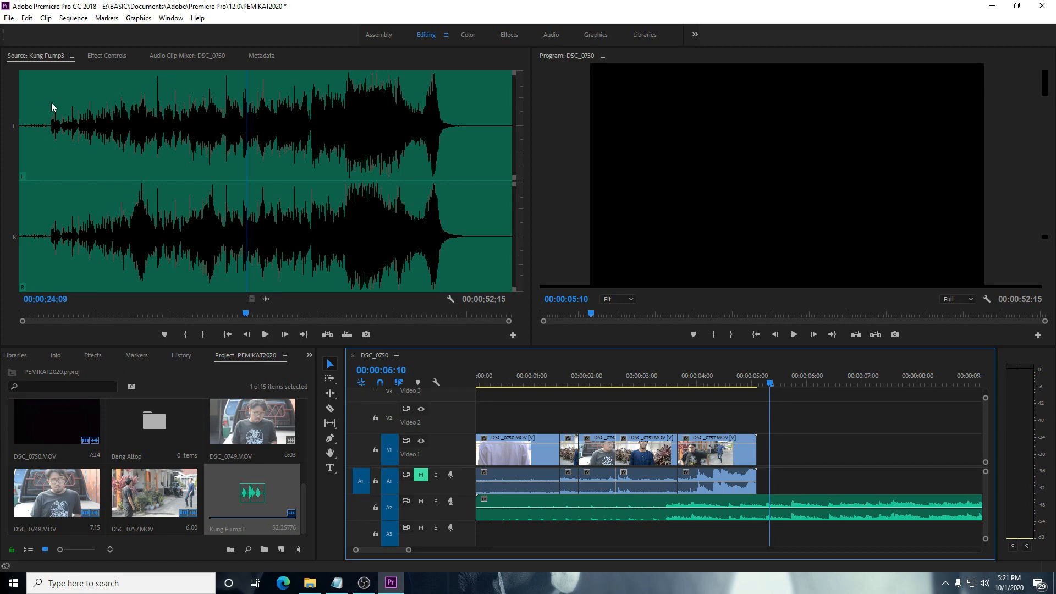
left_click(110, 54)
left_click(29, 53)
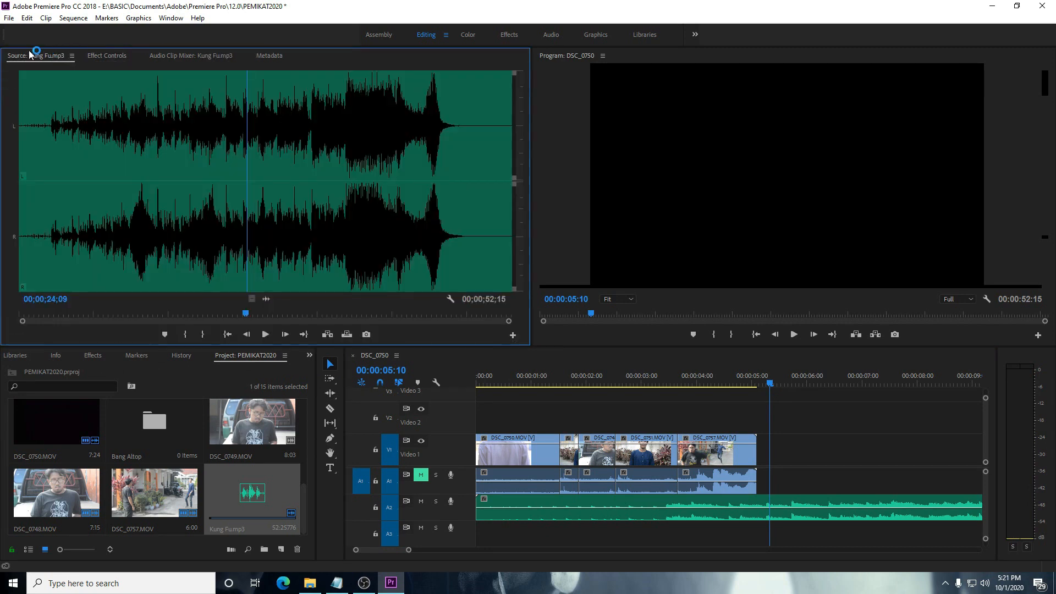
left_click(156, 94)
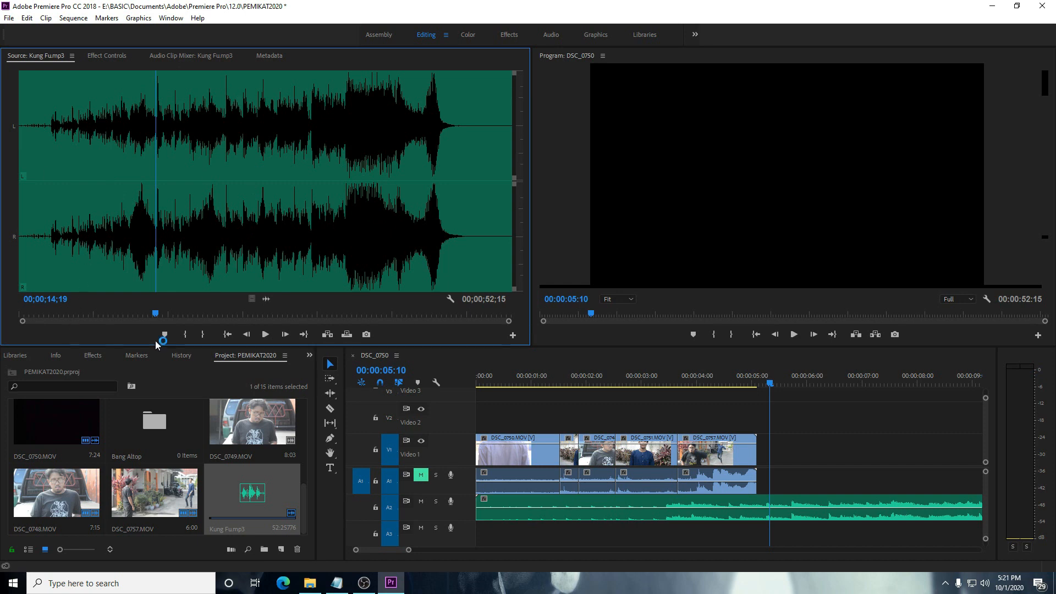
Step: Scrub the sequence around the DSC_0757 clip and just past its end to compare the picture with the music
left_click(769, 386)
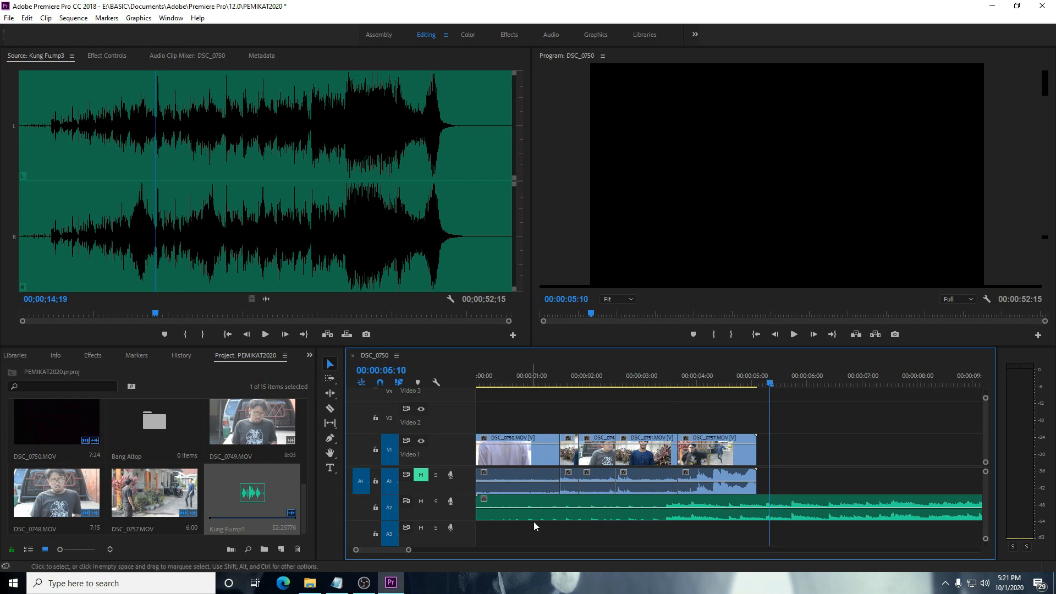
left_click_drag(773, 383, 772, 384)
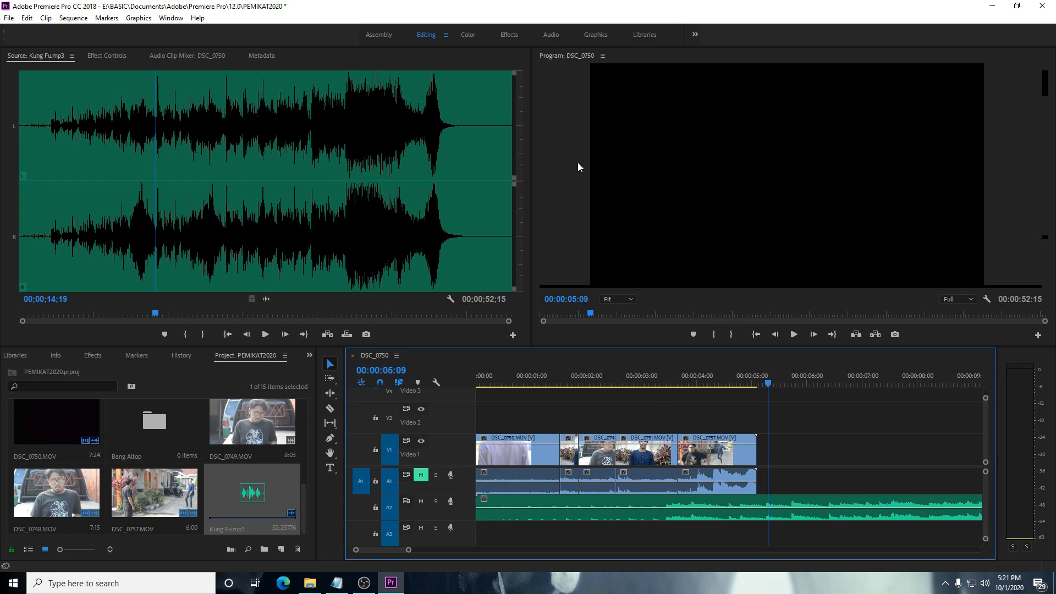
left_click_drag(769, 384, 694, 384)
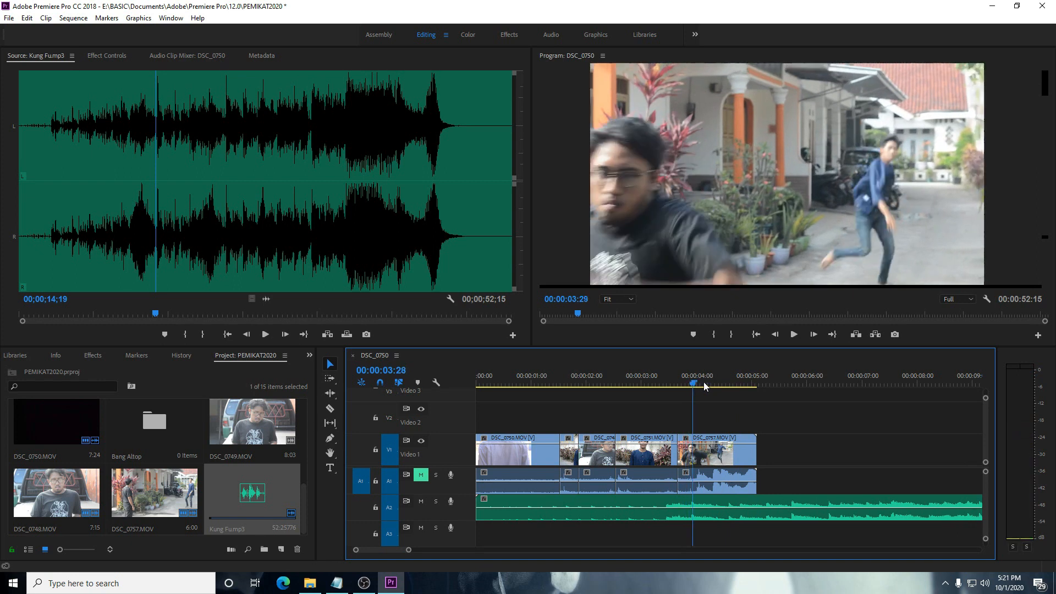
left_click(771, 383)
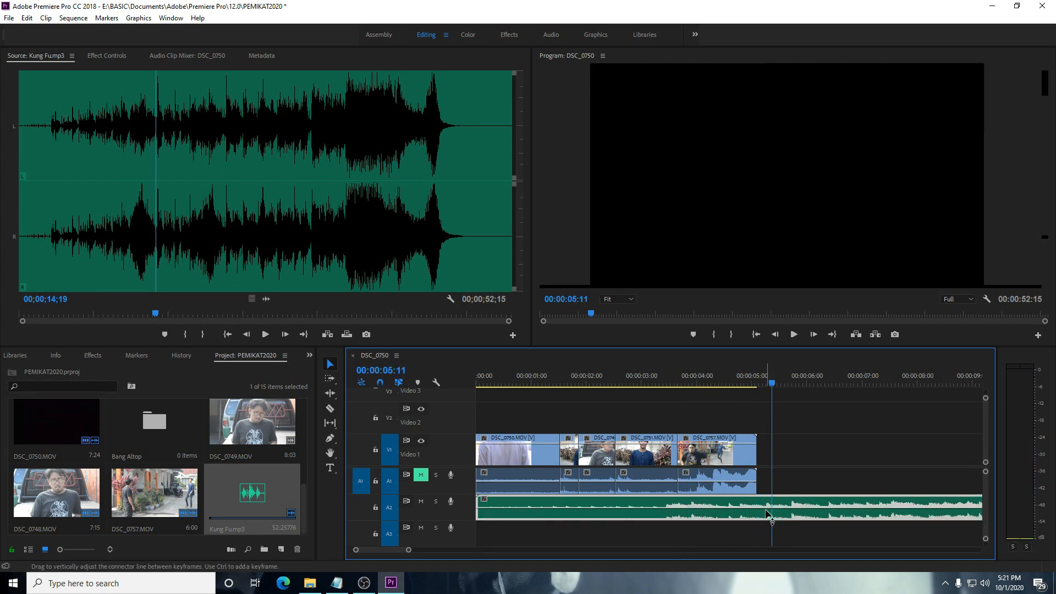
mouse_move(773, 385)
left_mouse_down()
mouse_move(790, 387)
mouse_move(777, 387)
left_mouse_up()
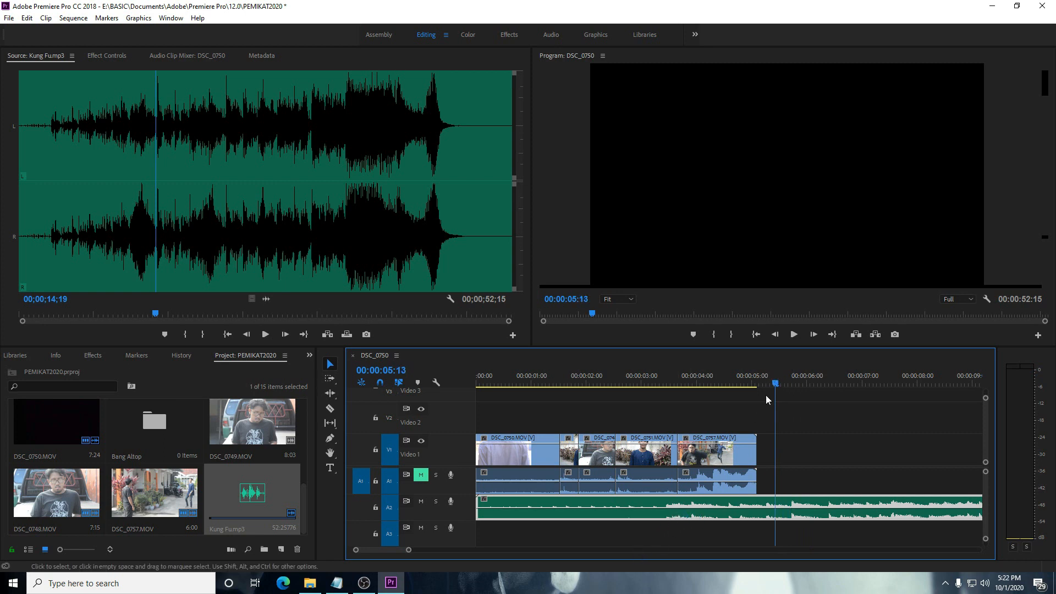
Step: Play the sequence from the start with the Kung Fu music through the DSC_0757 clip
key("Home")
left_click(246, 425)
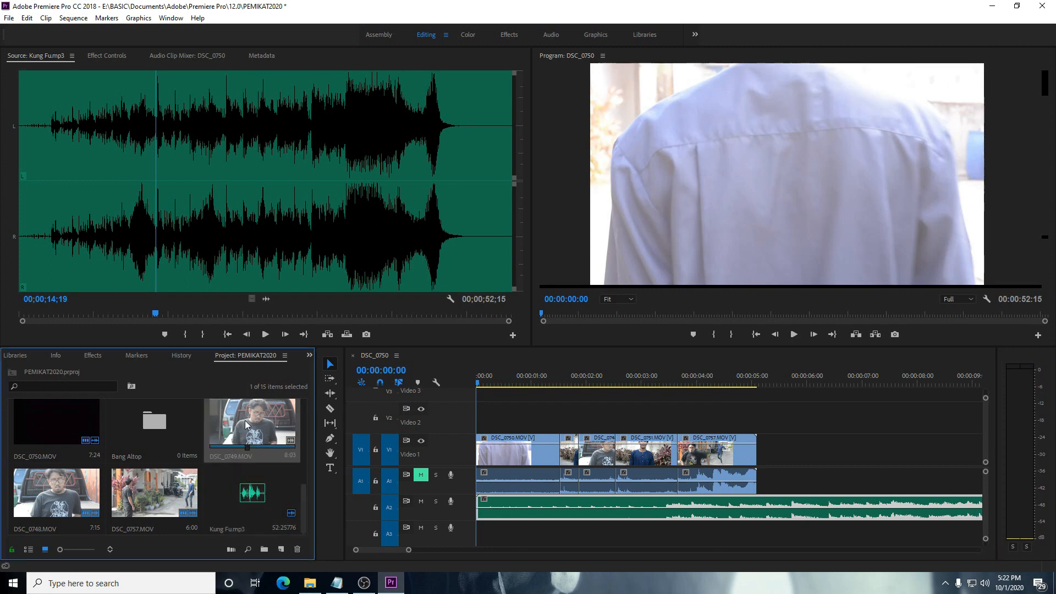
key("space")
left_click(488, 413)
left_click(800, 335)
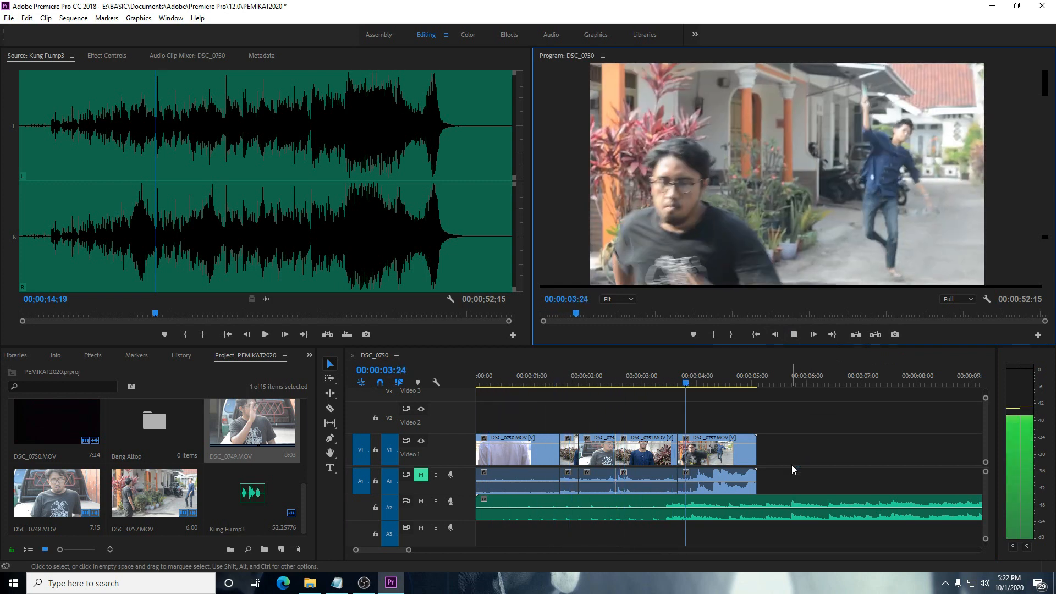
key("space")
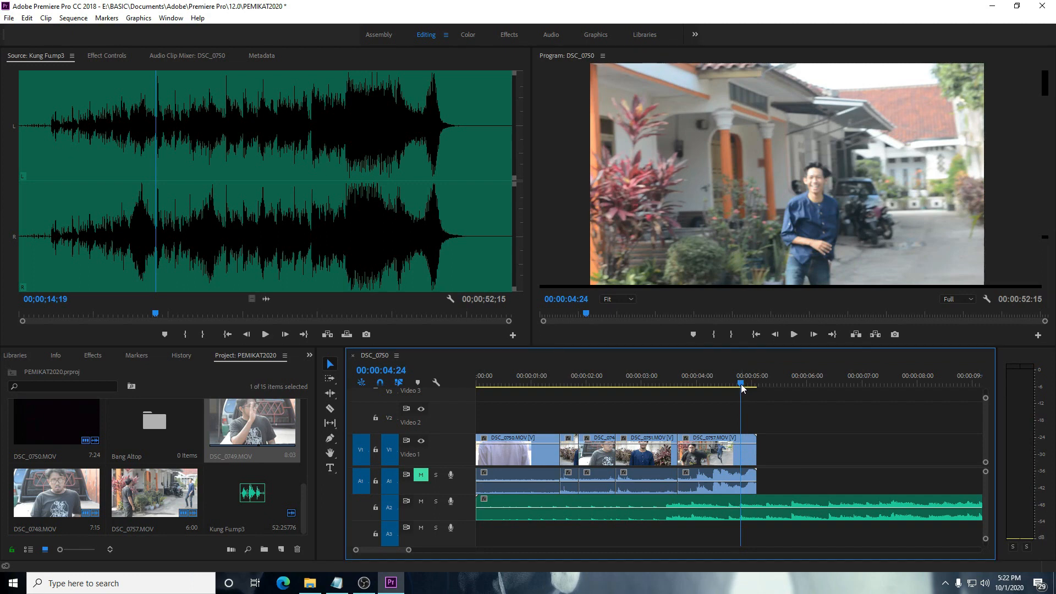
Step: Select the Kung Fu music on A2 and locate the point near 00:00:03:11 where its louder section begins
left_click_drag(745, 395, 759, 395)
left_click(669, 516)
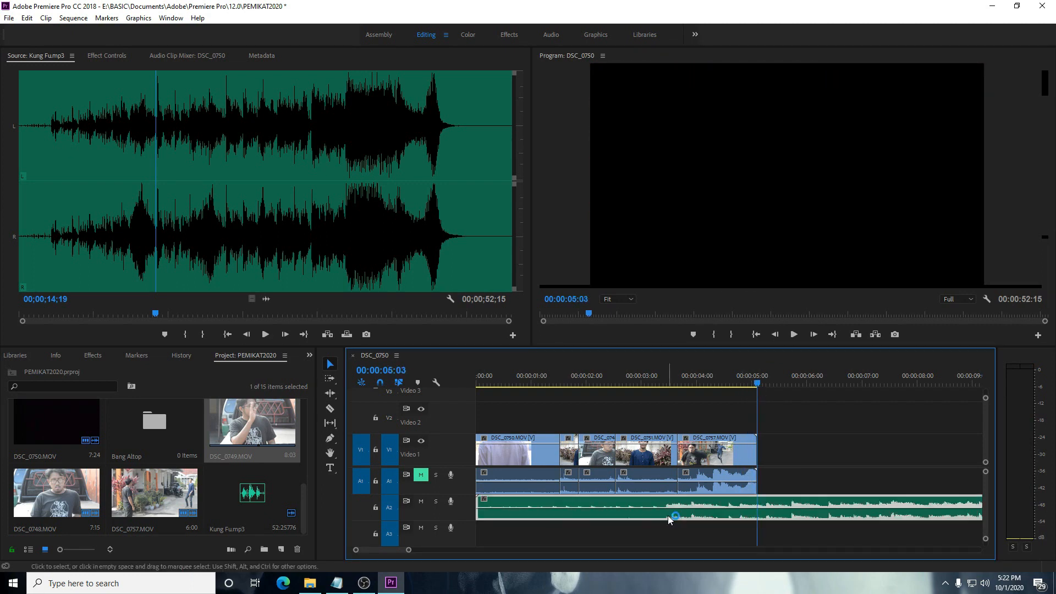
left_click_drag(757, 385, 665, 394)
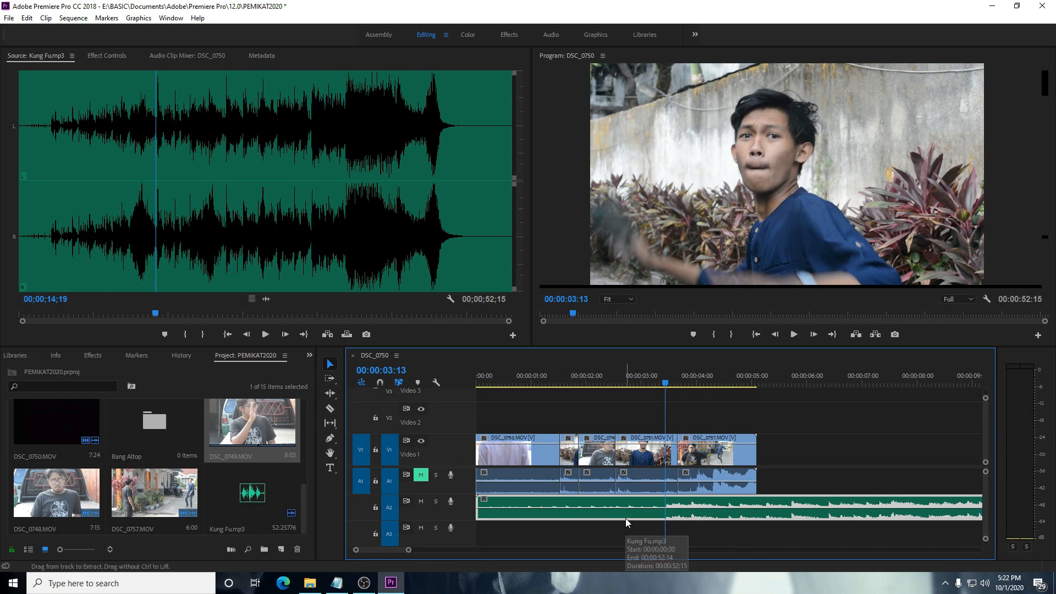
left_click(674, 385)
mouse_move(674, 385)
left_mouse_down()
mouse_move(706, 390)
mouse_move(662, 390)
left_mouse_up()
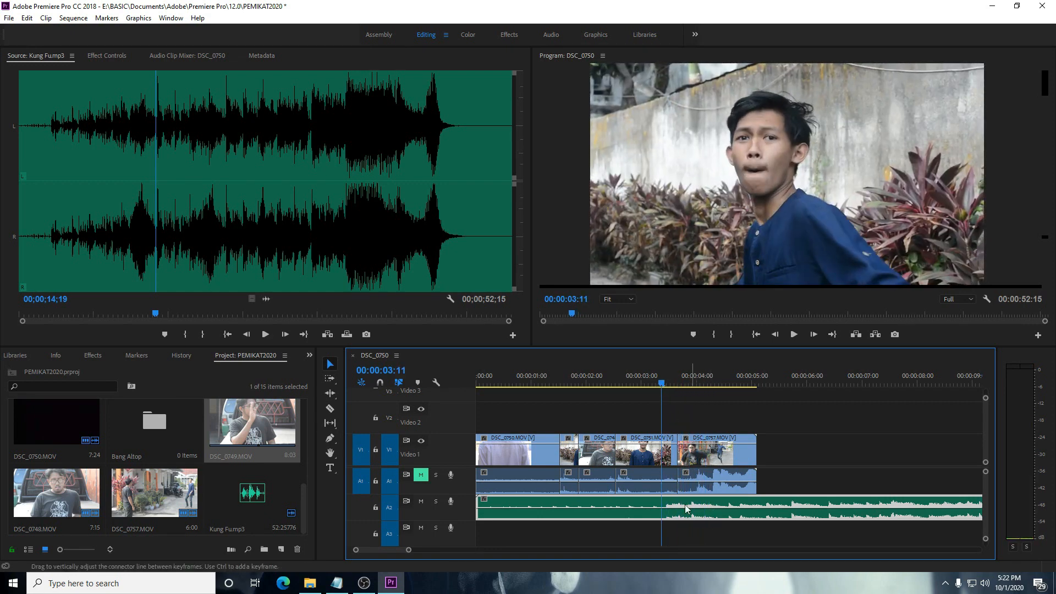
Step: Try to shift the Kung Fu music earlier on A2 and play the opening of the sequence
key("Home")
mouse_move(408, 549)
left_mouse_down()
mouse_move(469, 553)
mouse_move(412, 550)
left_mouse_up()
left_click_drag(534, 512, 446, 512)
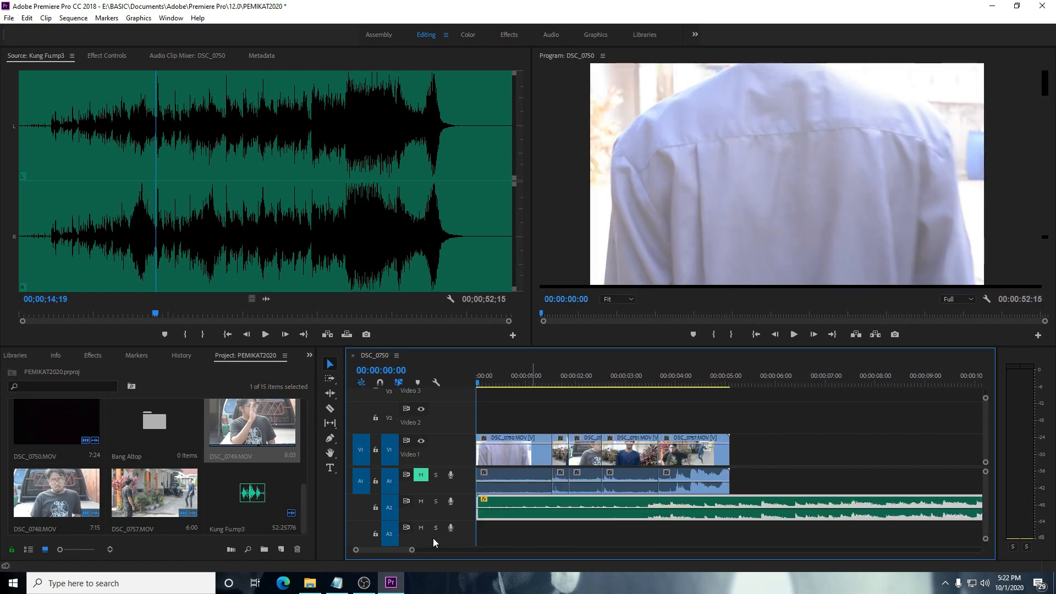
left_click_drag(411, 552, 503, 552)
key("space")
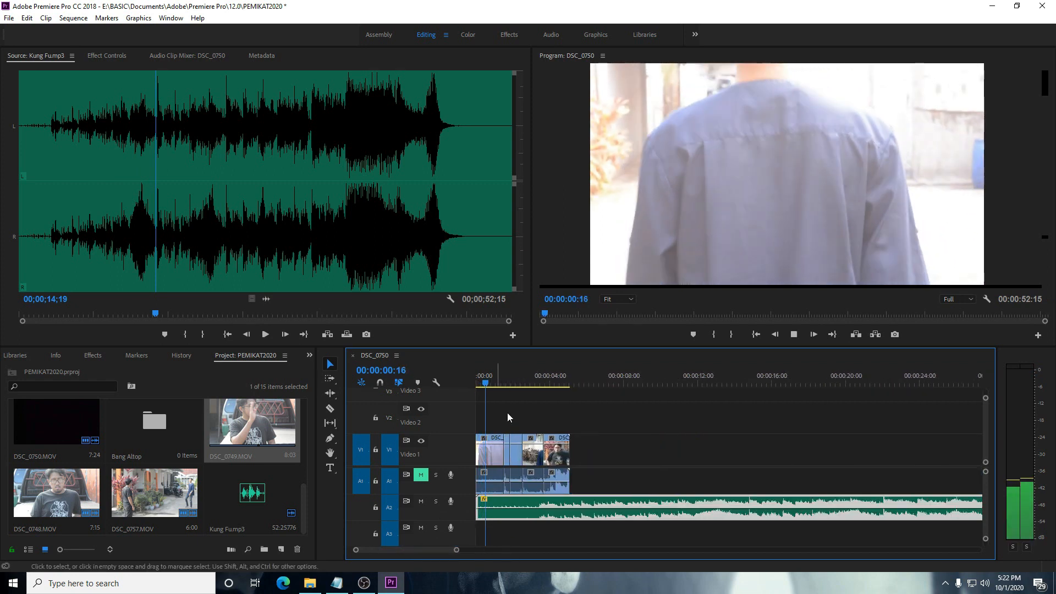
key("space")
Step: Cut off the Kung Fu music before 00:00:03:10 and move the remaining piece to the start of A2
left_click_drag(493, 378, 540, 390)
key("ctrl+k")
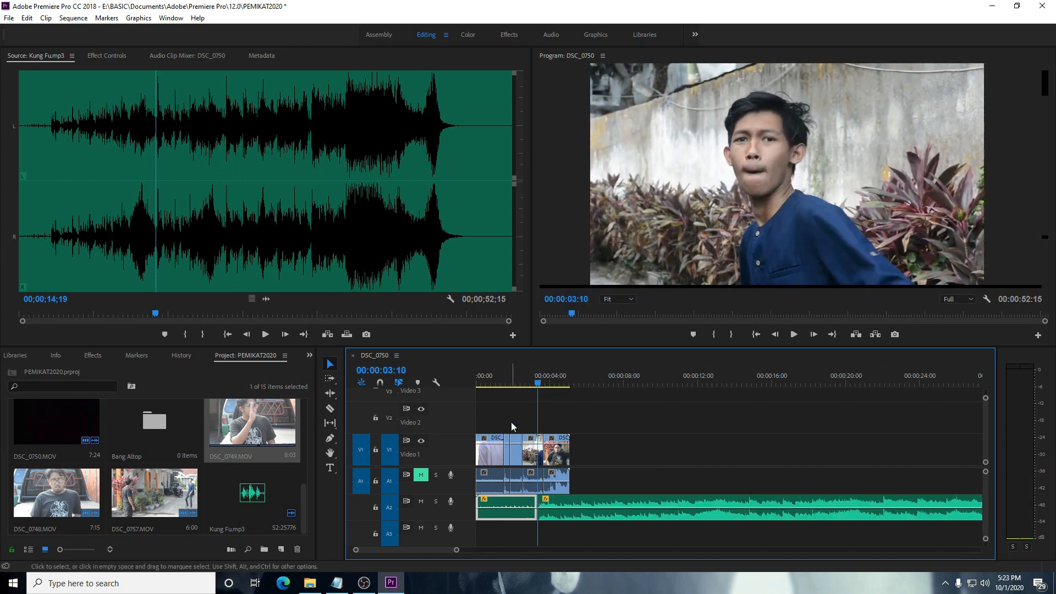
key("Delete")
left_click_drag(609, 505, 488, 495)
Step: Play the sequence from the start and move the Kung Fu music about 21 frames later on A2
key("Home")
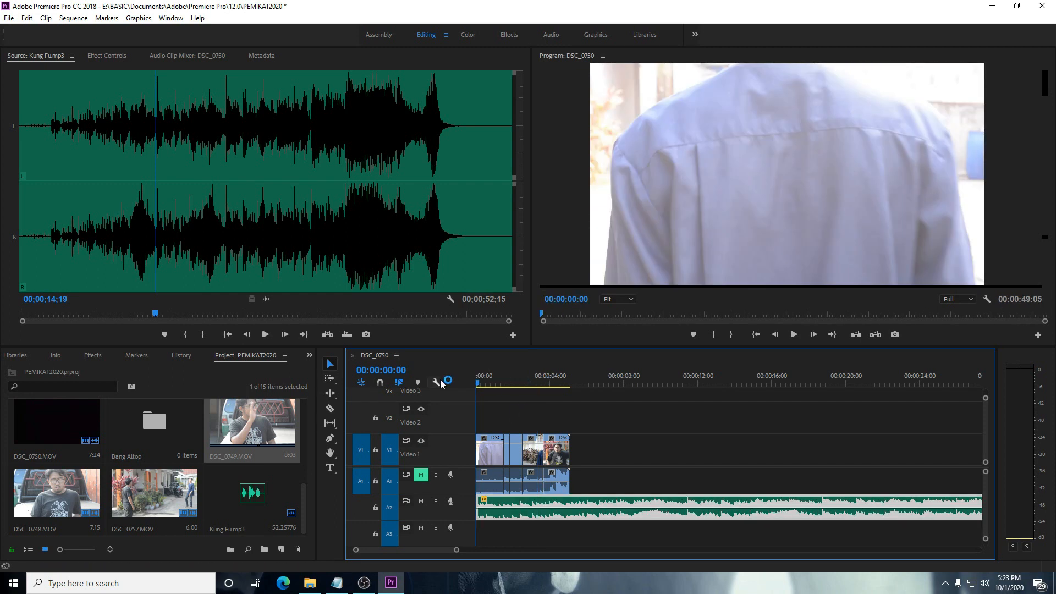
key("space")
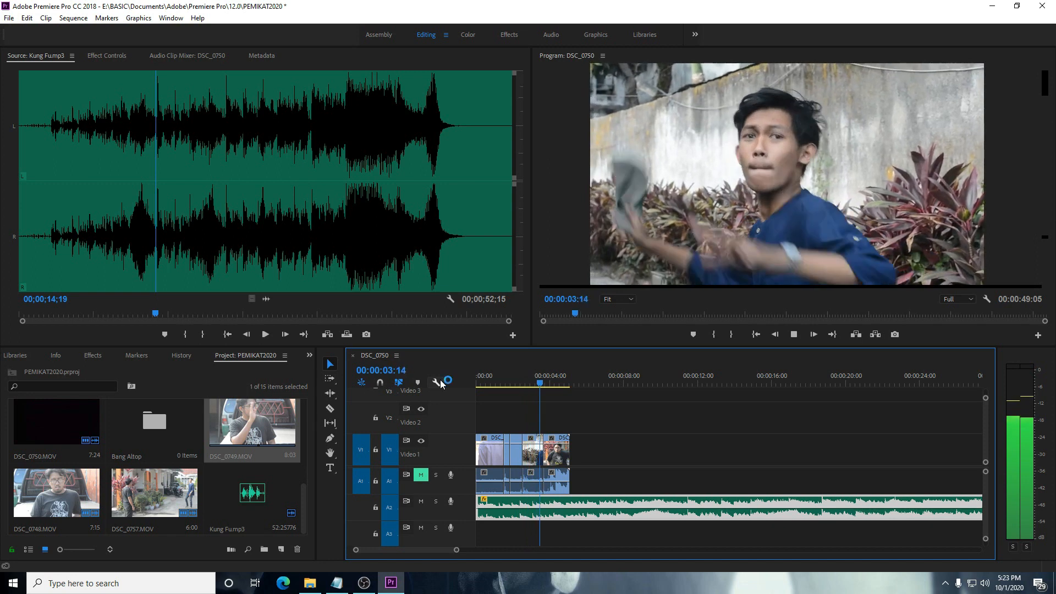
key("space")
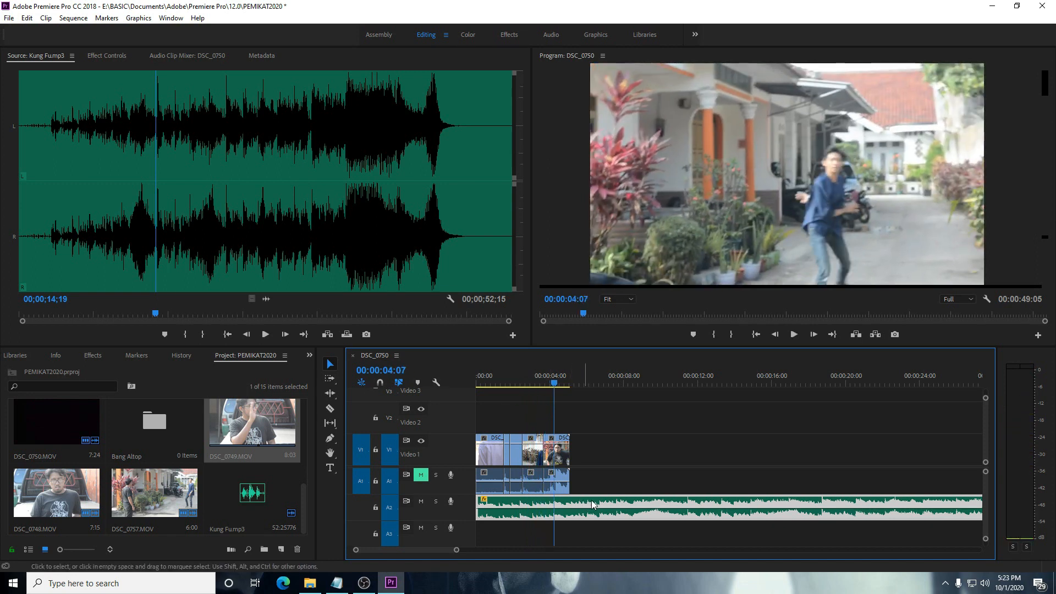
left_click_drag(592, 504, 605, 505)
left_click_drag(554, 384, 617, 387)
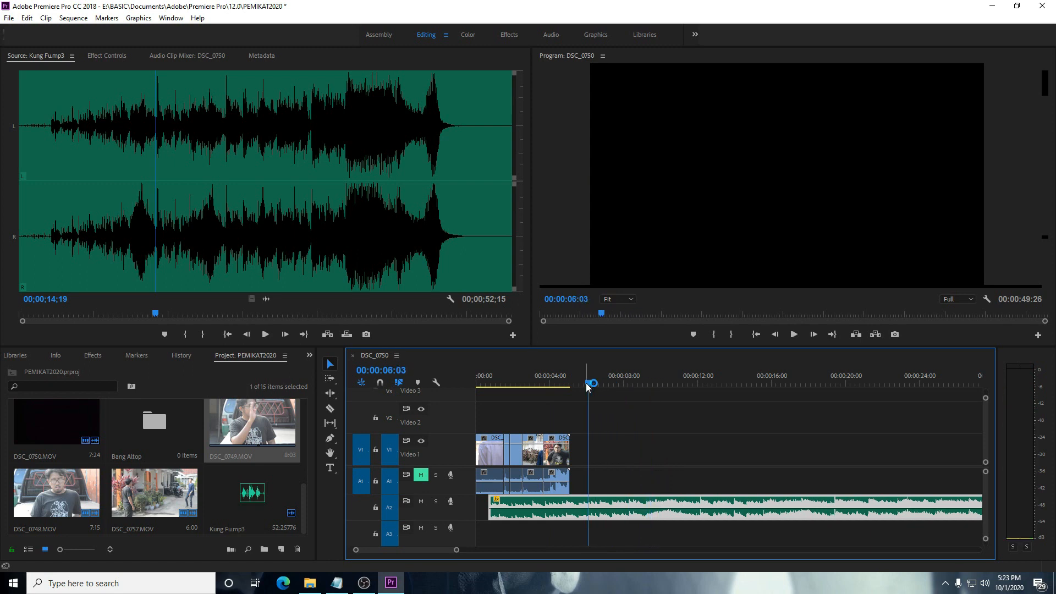
Step: Cut off the Kung Fu music on A2 before 00:00:06:23 and move the remaining piece to the start of the track
key("space")
key("space")
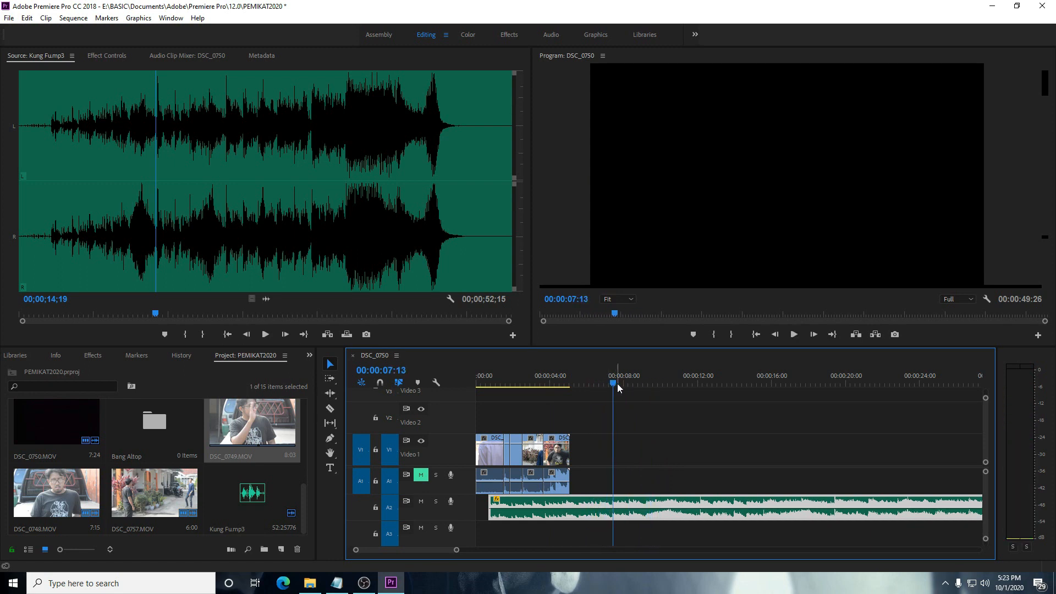
key("ctrl+k")
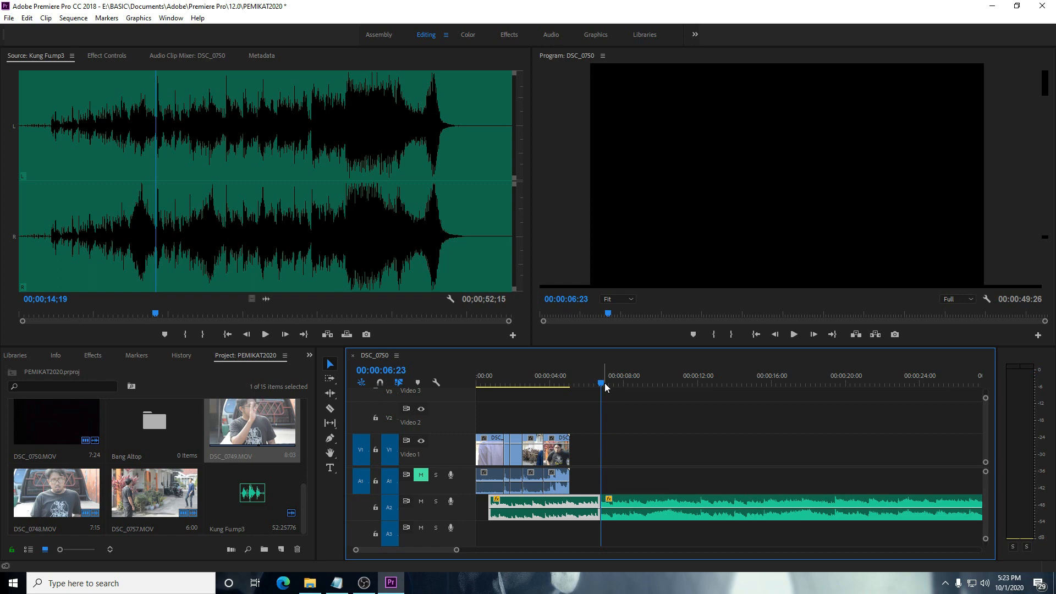
key("Delete")
left_click_drag(649, 500, 519, 498)
Step: Play the sequence, move the Kung Fu music about 27 frames later and extend its start back to the beginning of A2
key("space")
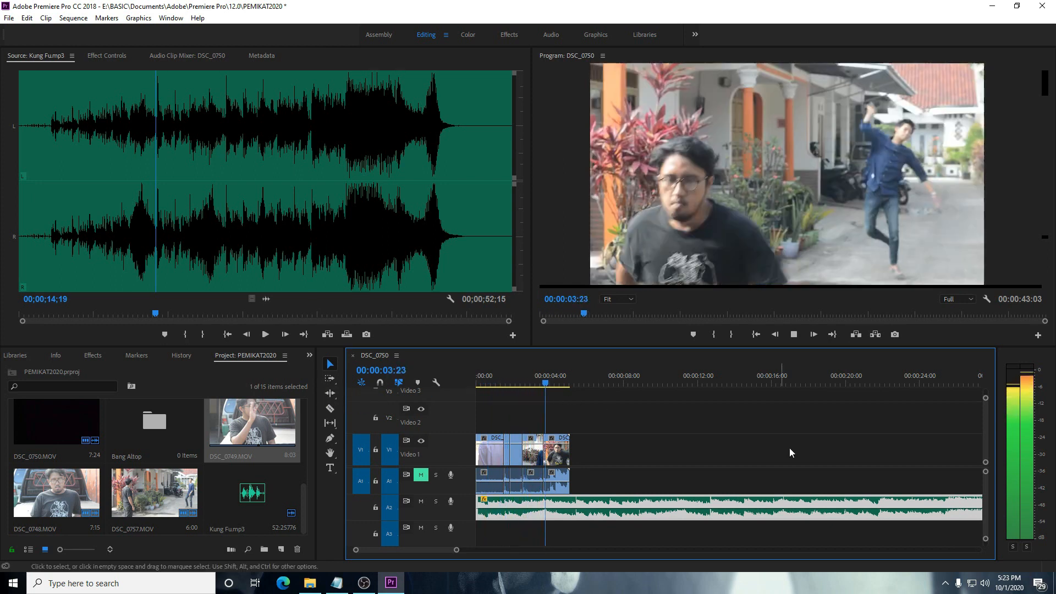
key("space")
left_click_drag(580, 508, 610, 504)
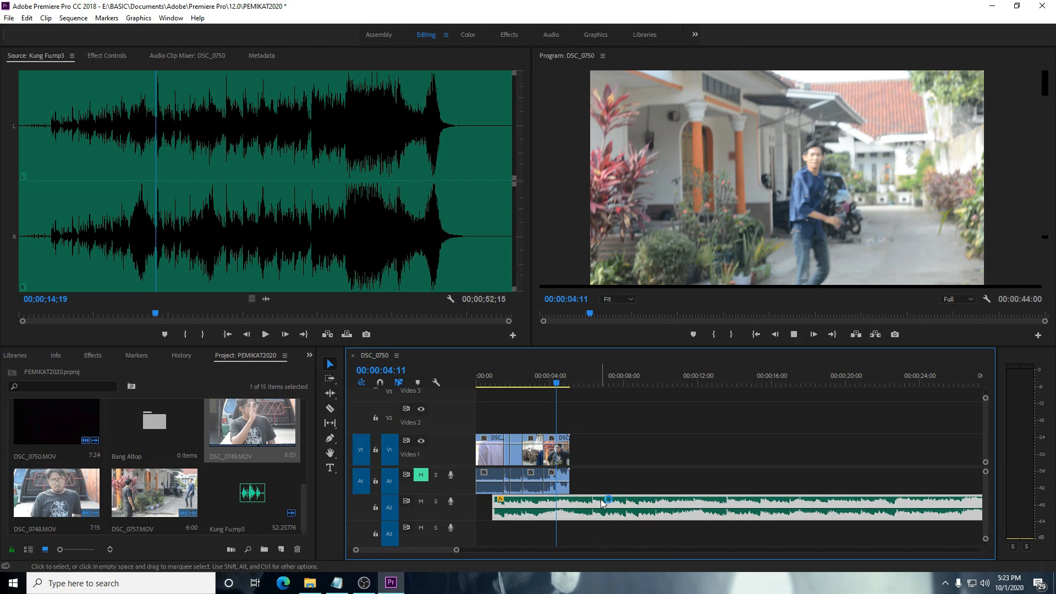
key("space")
key("space")
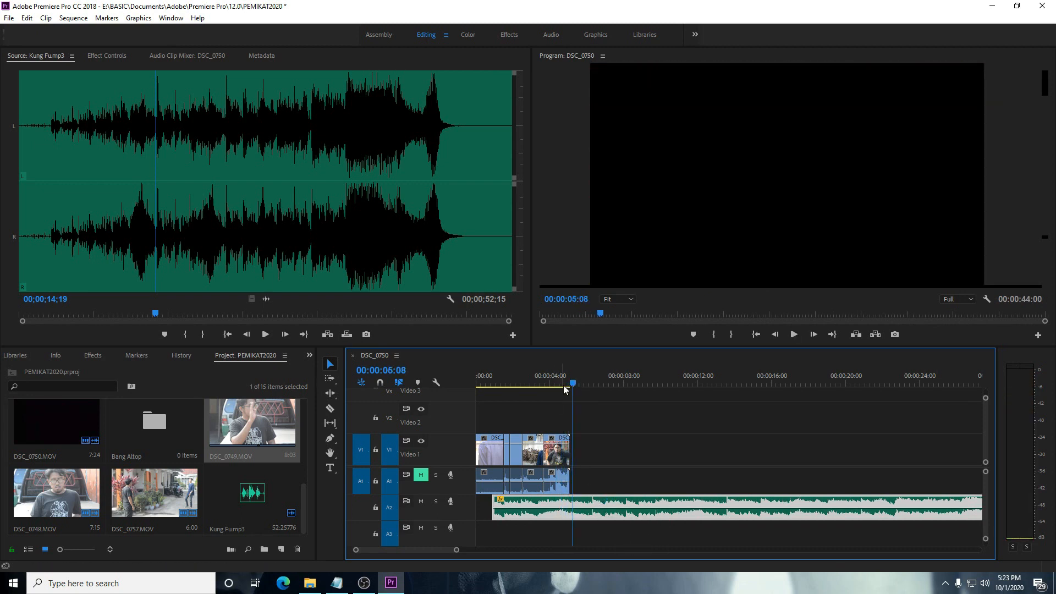
left_click_drag(495, 503, 457, 501)
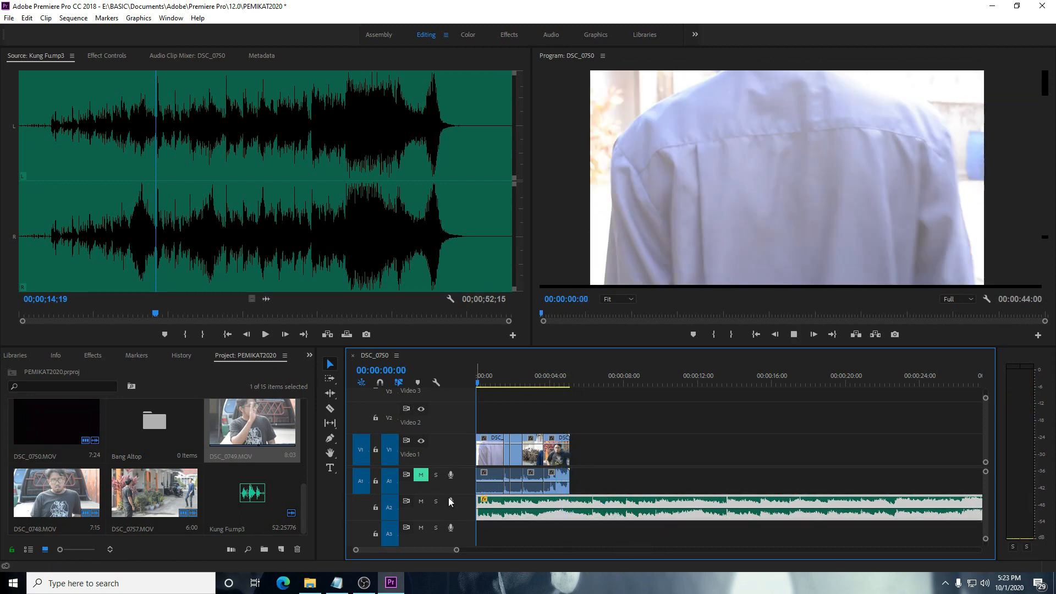
Step: Replay the sequence from the start to check how the Kung Fu music fits the action
key("space")
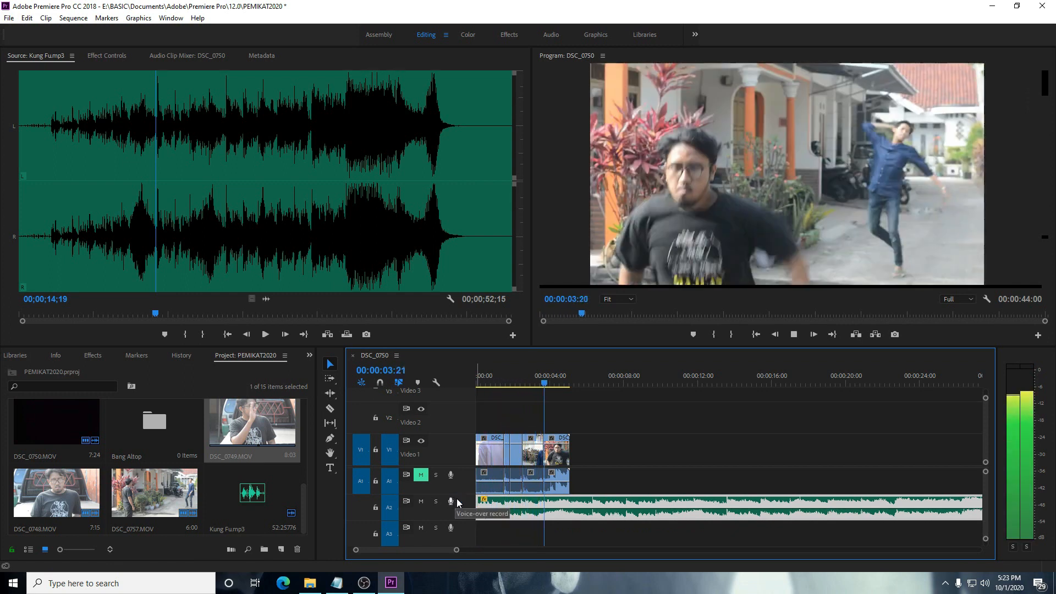
key("space")
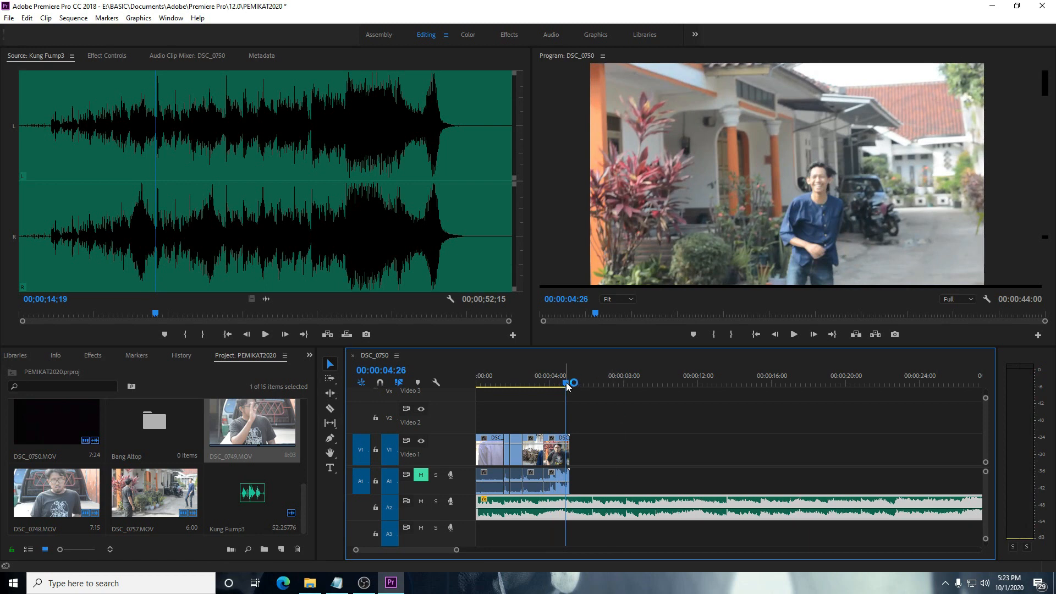
key("space")
left_click(485, 385)
left_click_drag(483, 387, 467, 387)
key("space")
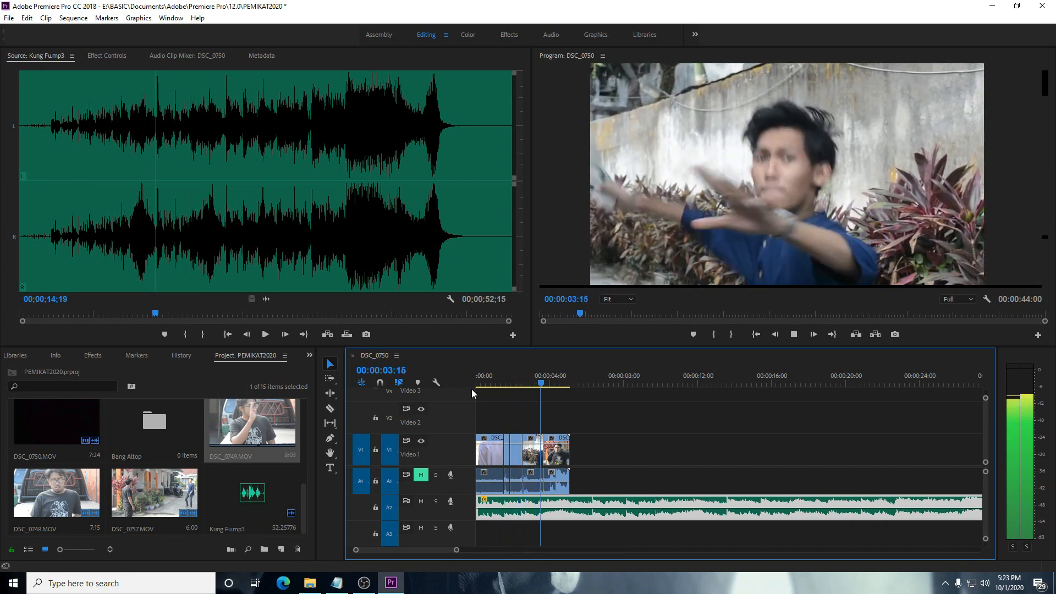
key("space")
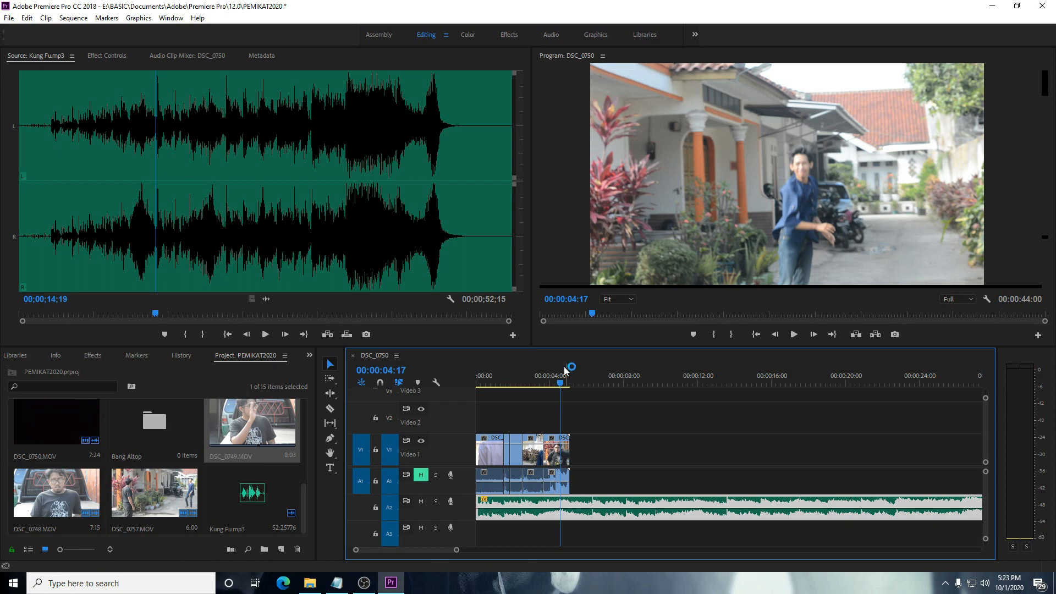
Step: Shift the Kung Fu music on A2 to end at 00:00:41:25, extending its start back to the beginning, and play the sequence
left_click_drag(481, 499, 511, 505)
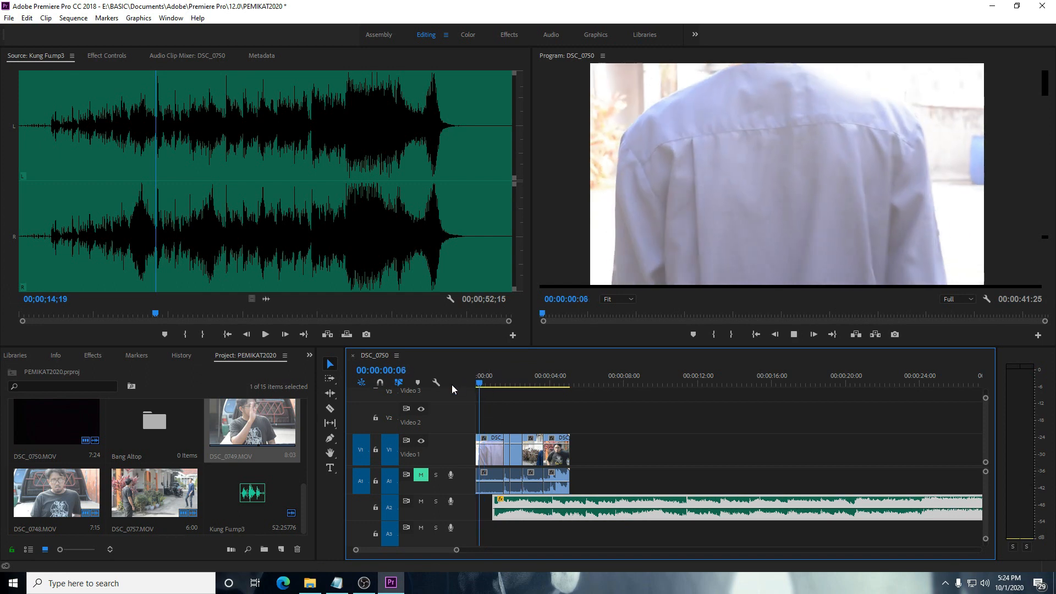
left_click_drag(494, 506, 461, 501)
left_click(498, 385)
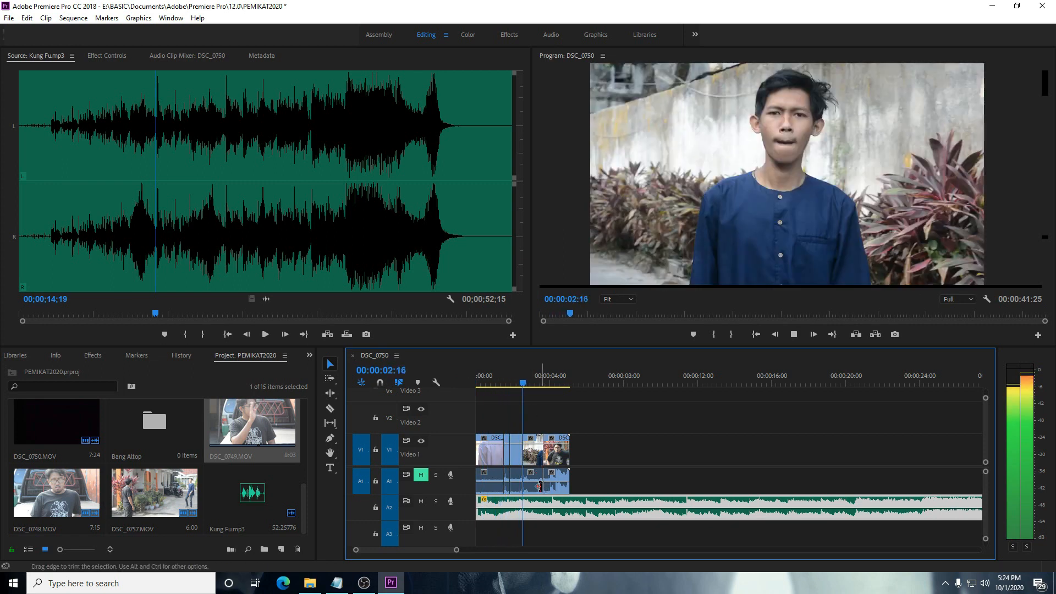
key("space")
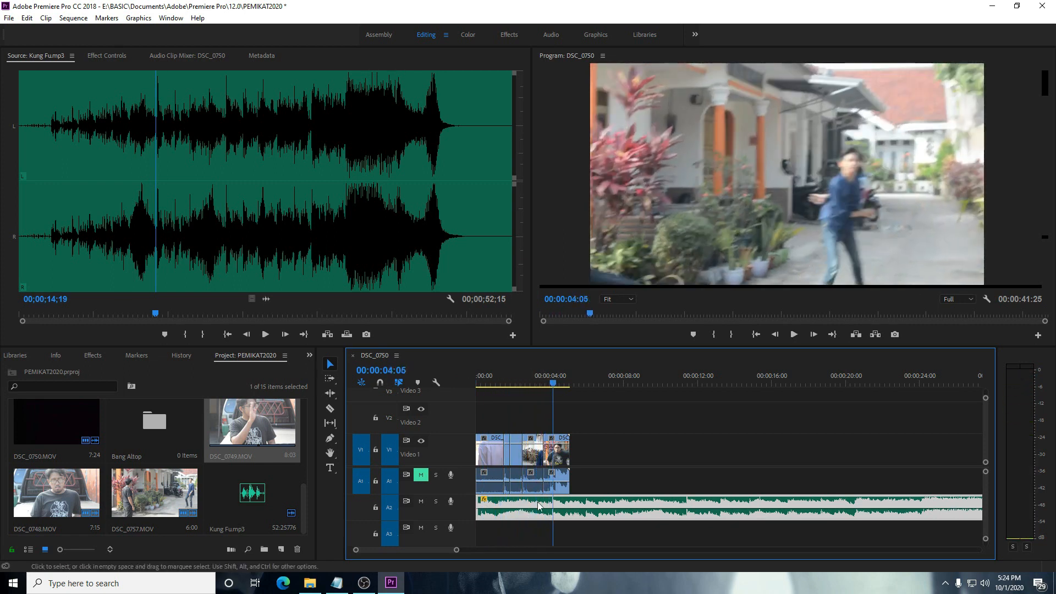
Step: Move the Kung Fu music about 23 frames later, extend its start back to the beginning of A2 and replay the sequence
left_click_drag(565, 502, 578, 502)
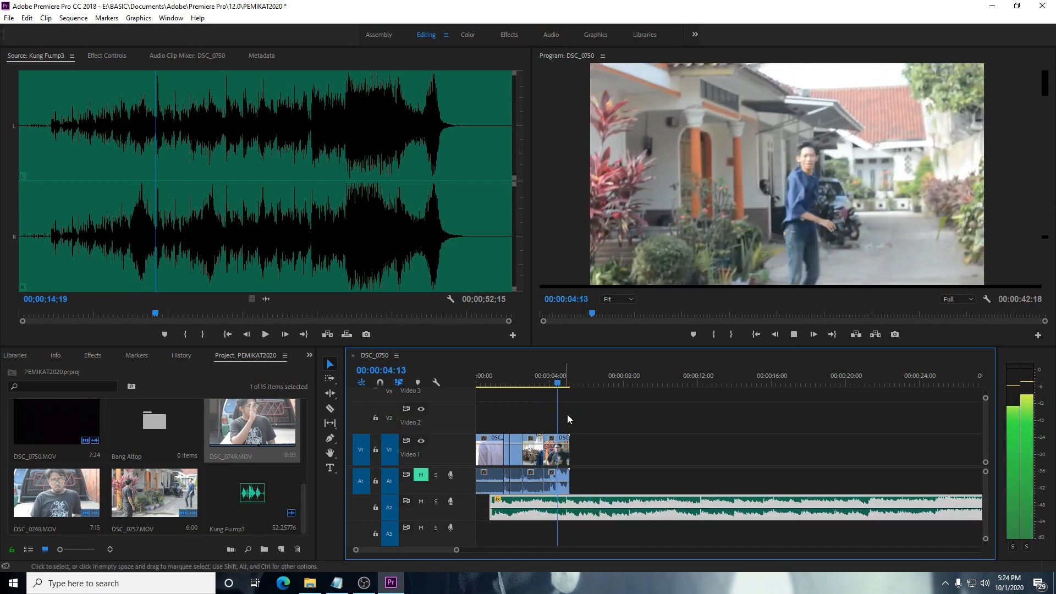
key("space")
left_click_drag(459, 502, 454, 502)
left_click_drag(570, 383, 358, 384)
key("space")
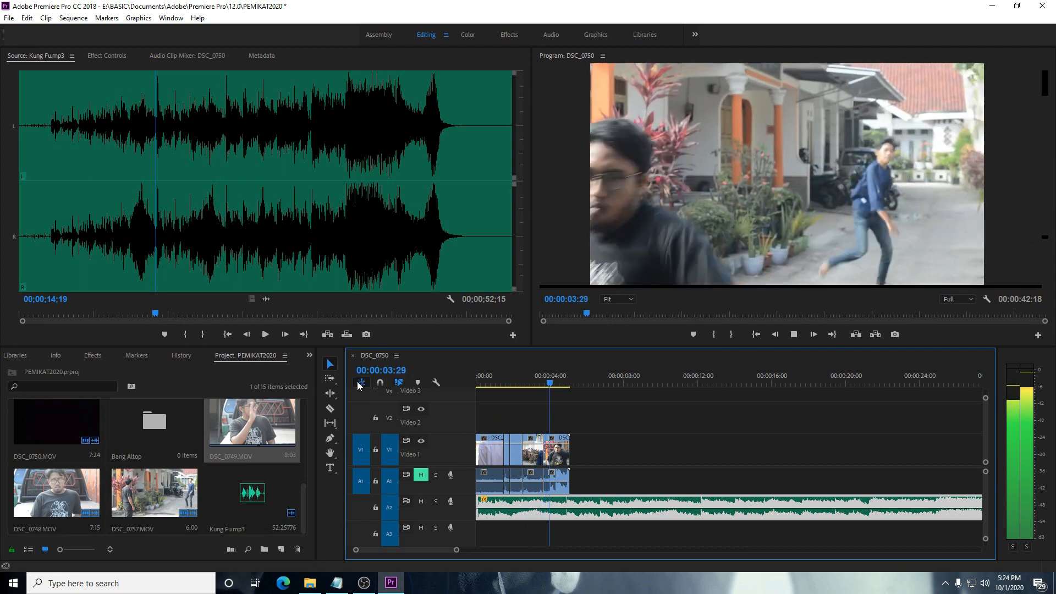
key("space")
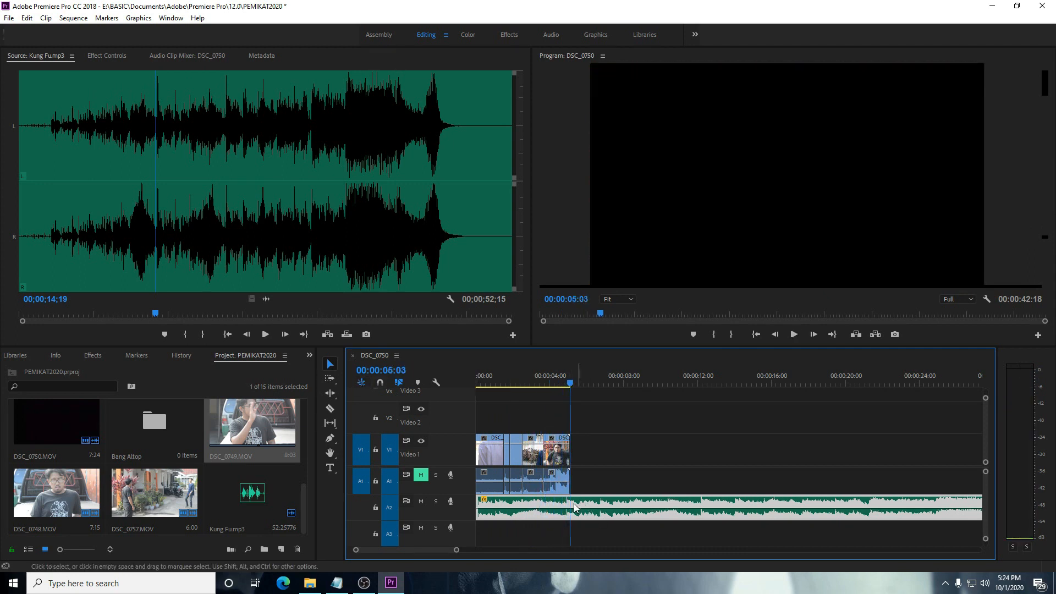
Step: Play the ending and cut off the last camera clip on V1 and A1 after 00:00:04:23
left_click_drag(570, 383, 542, 384)
key("space")
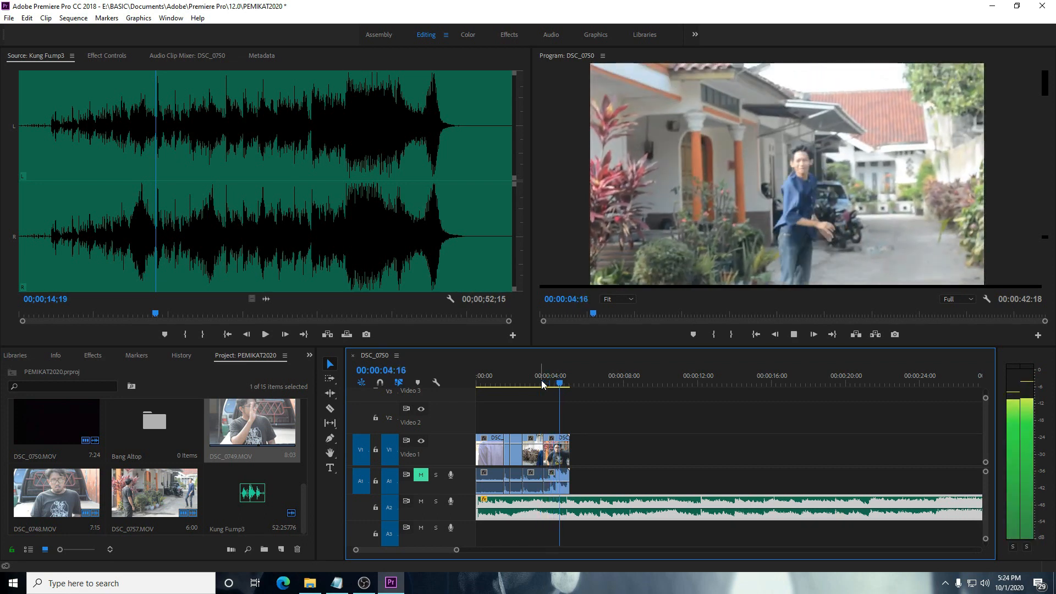
key("space")
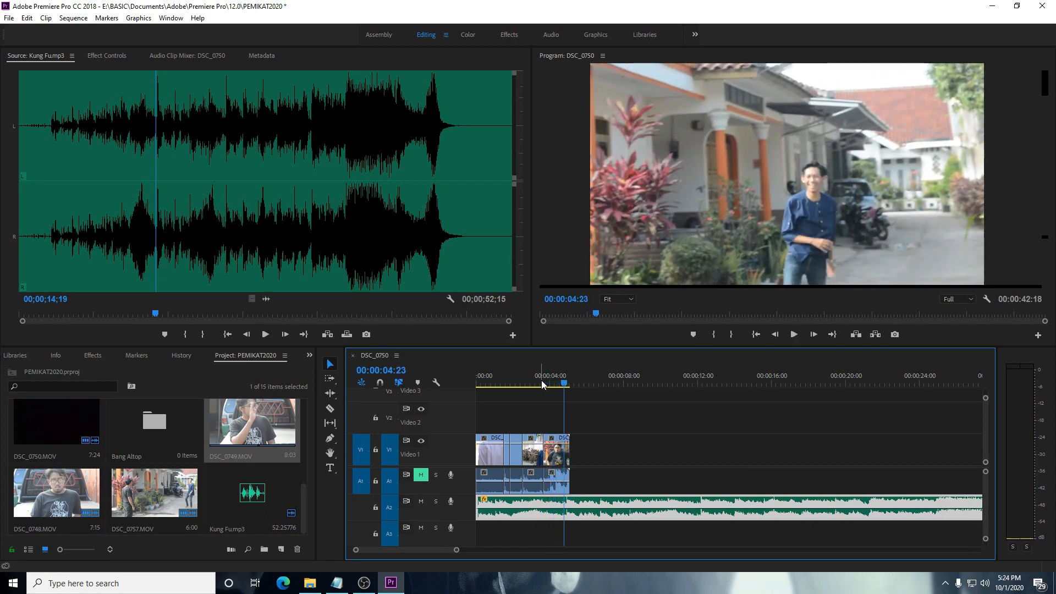
left_click(566, 450)
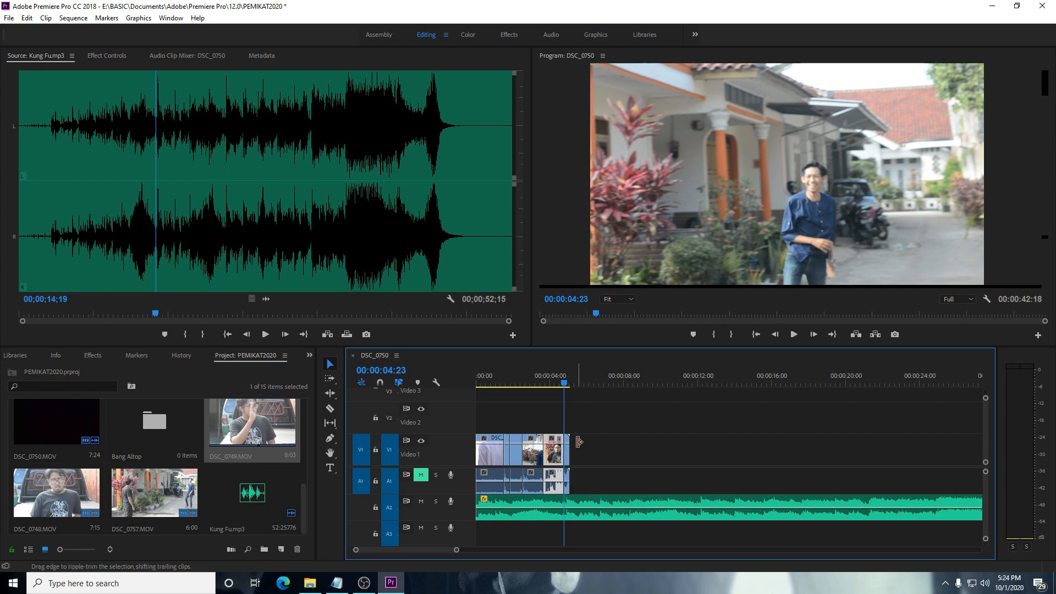
left_click(568, 514)
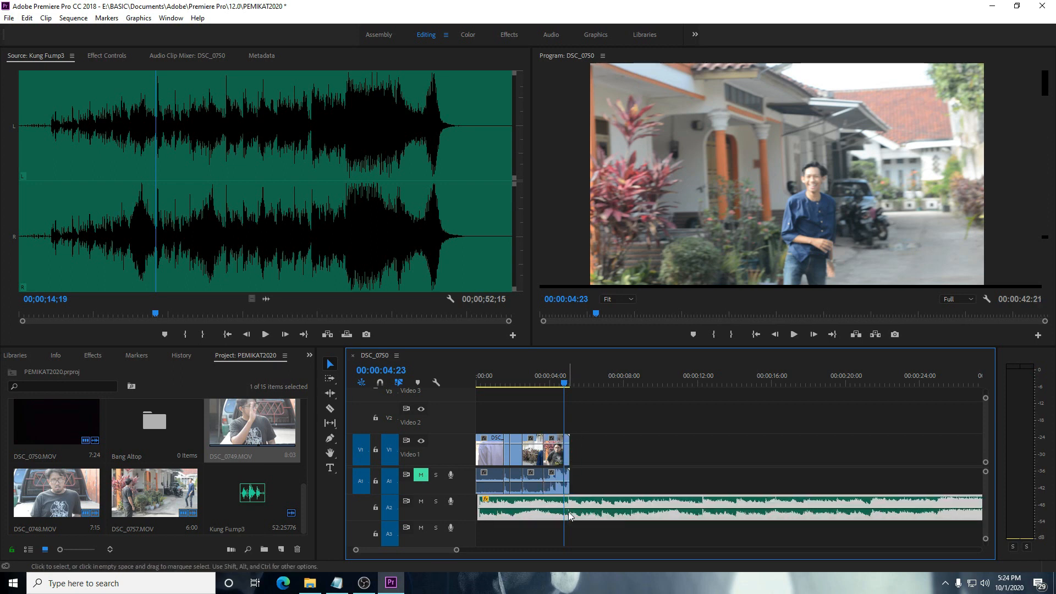
key("ctrl+shift+a")
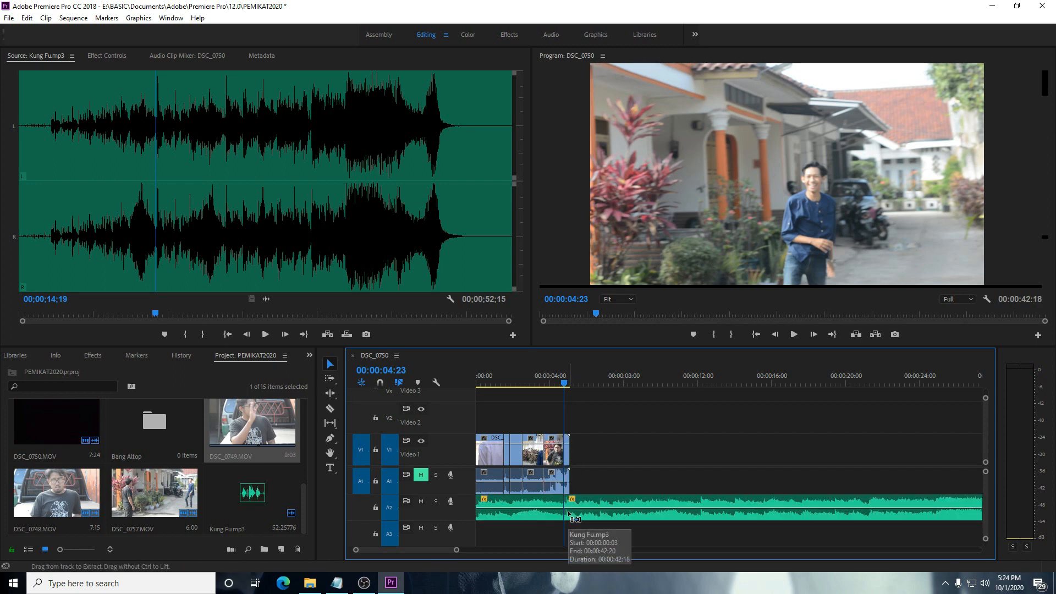
key("ctrl+z")
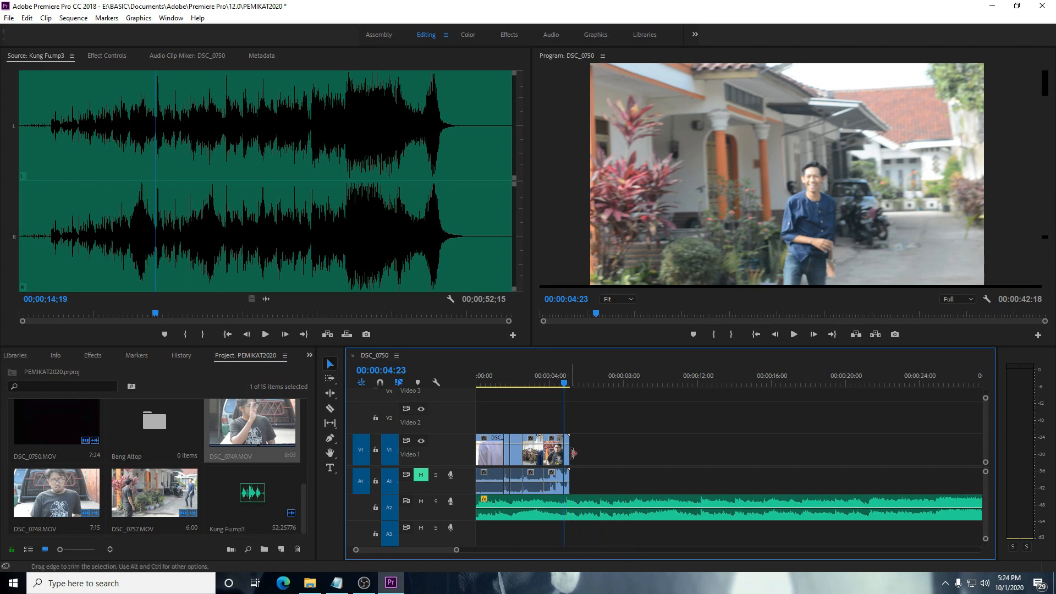
key("Home")
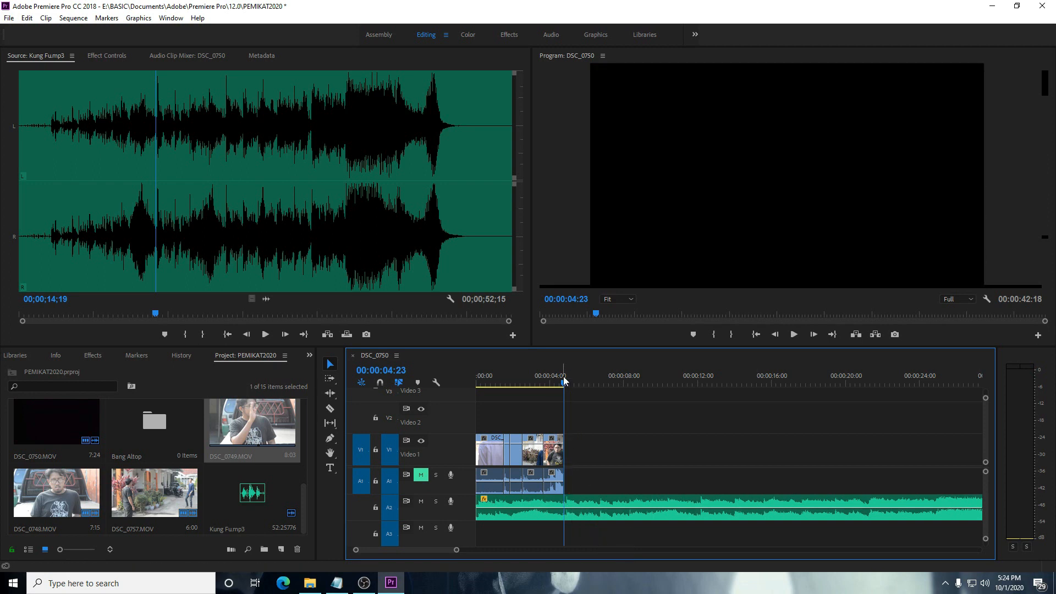
Step: Scrub through the edited sequence from the start to 00:00:04:15 to review the shots
key("space")
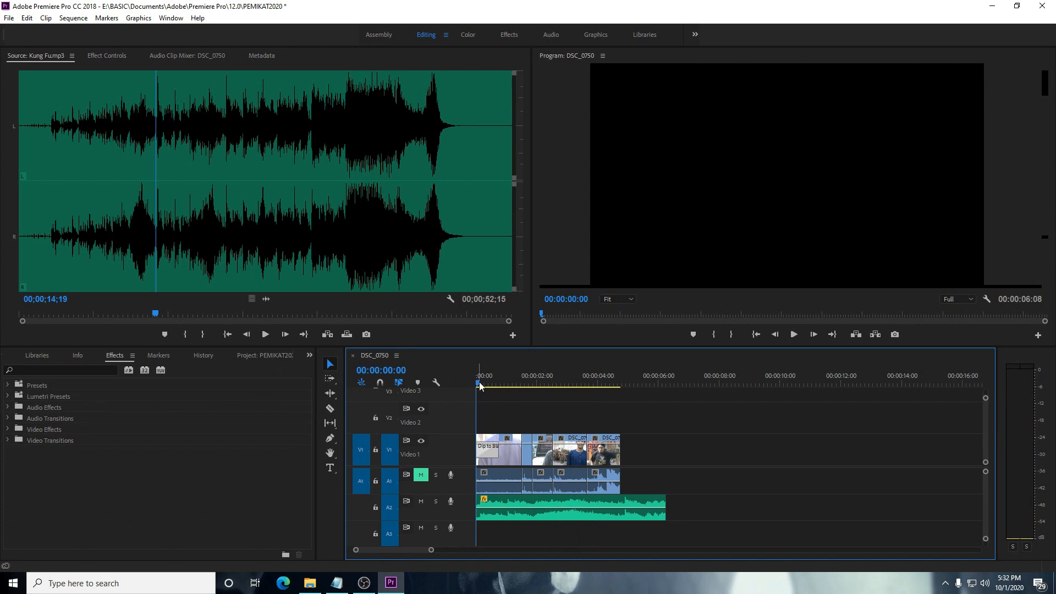
left_click_drag(479, 385, 505, 386)
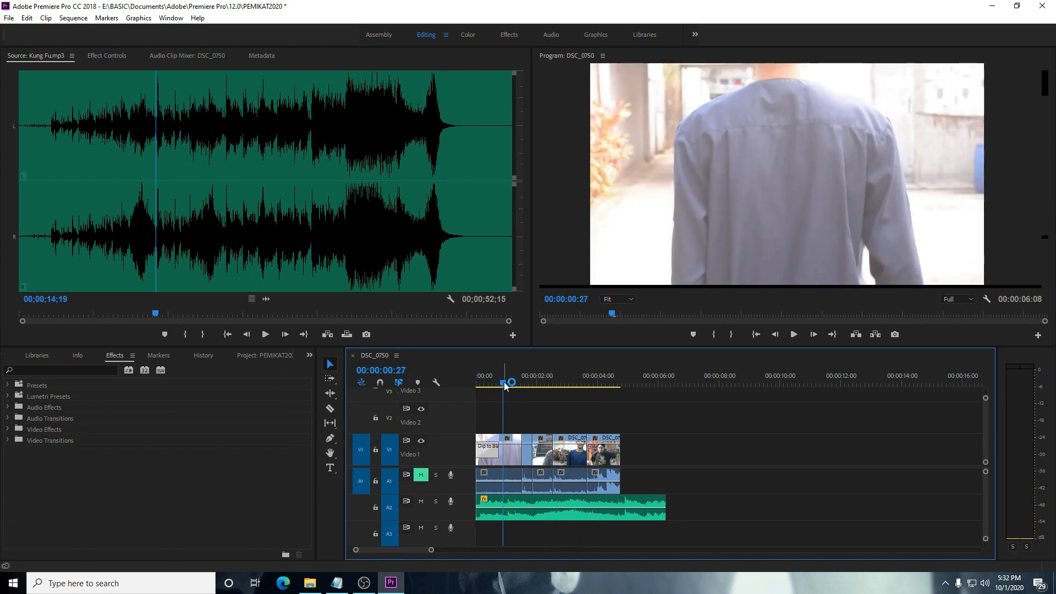
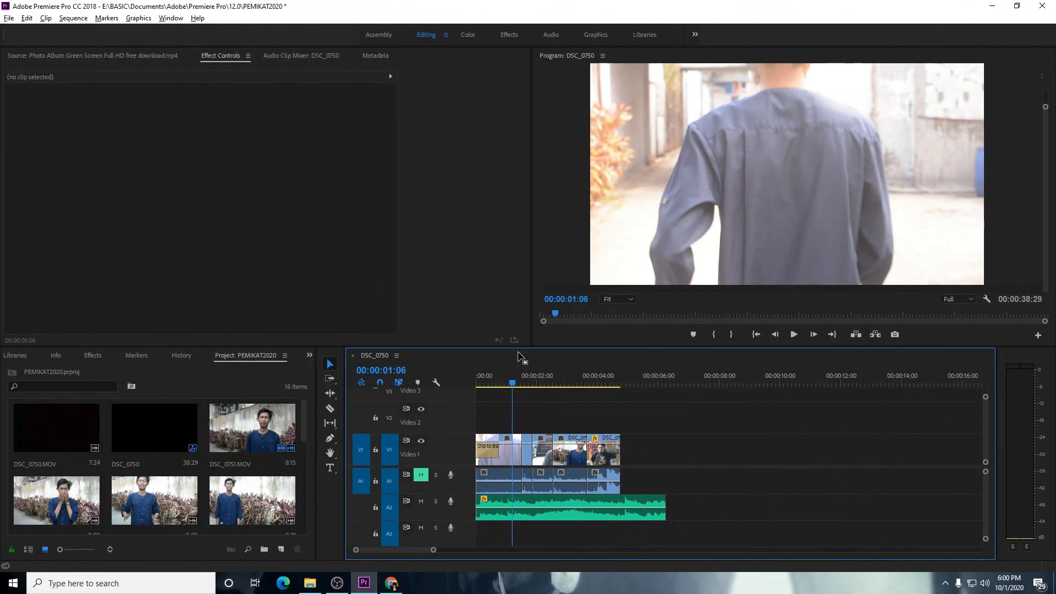
left_click_drag(534, 374, 605, 385)
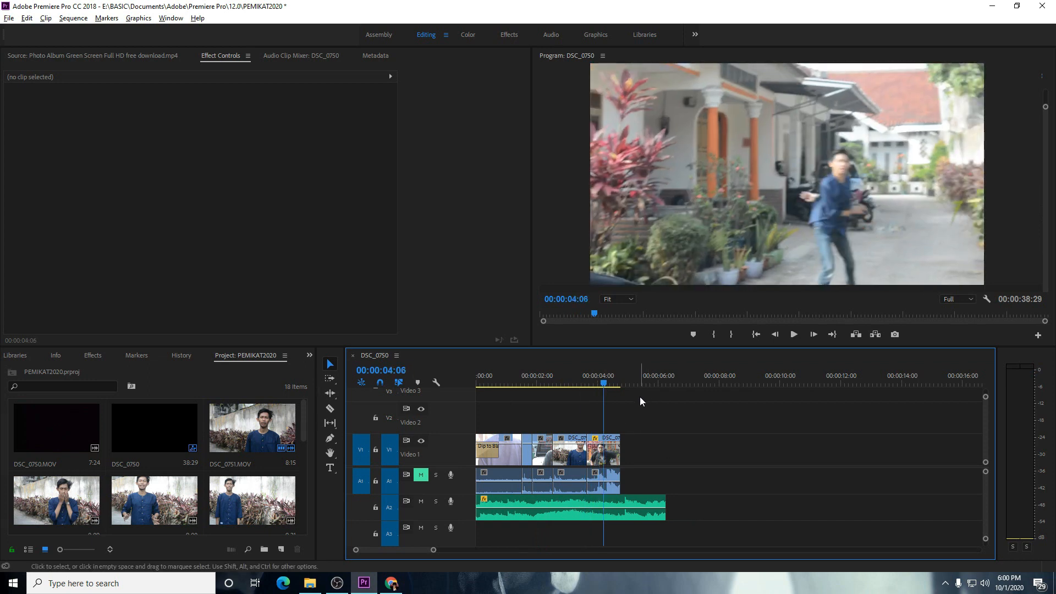
left_click(612, 386)
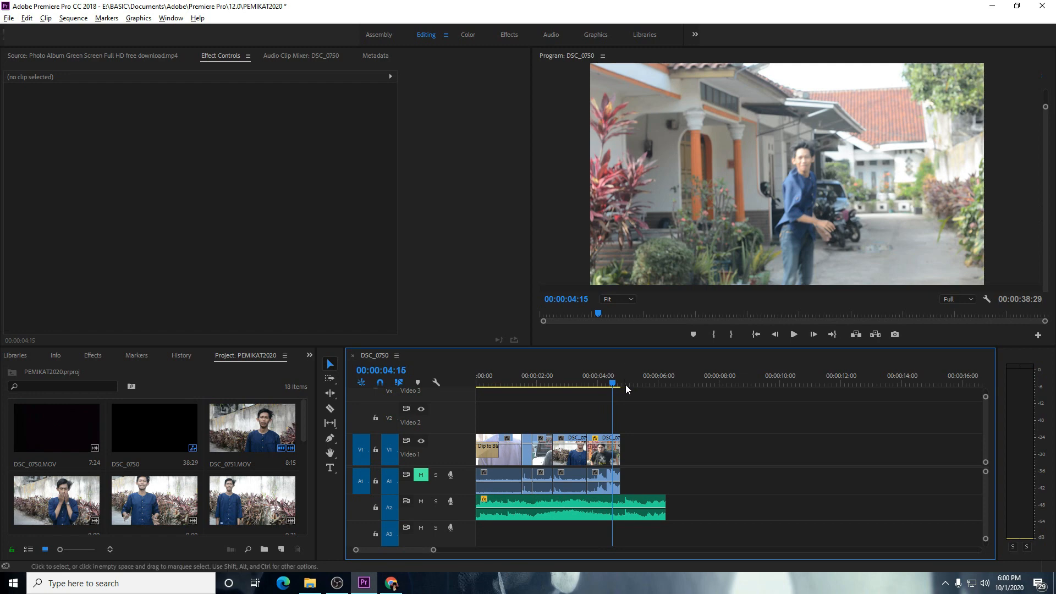
Step: Switch to Google Drive in the browser and locate the Photo Album Green Screen video in the Adobe folder
key("alt+Tab")
left_click(702, 321)
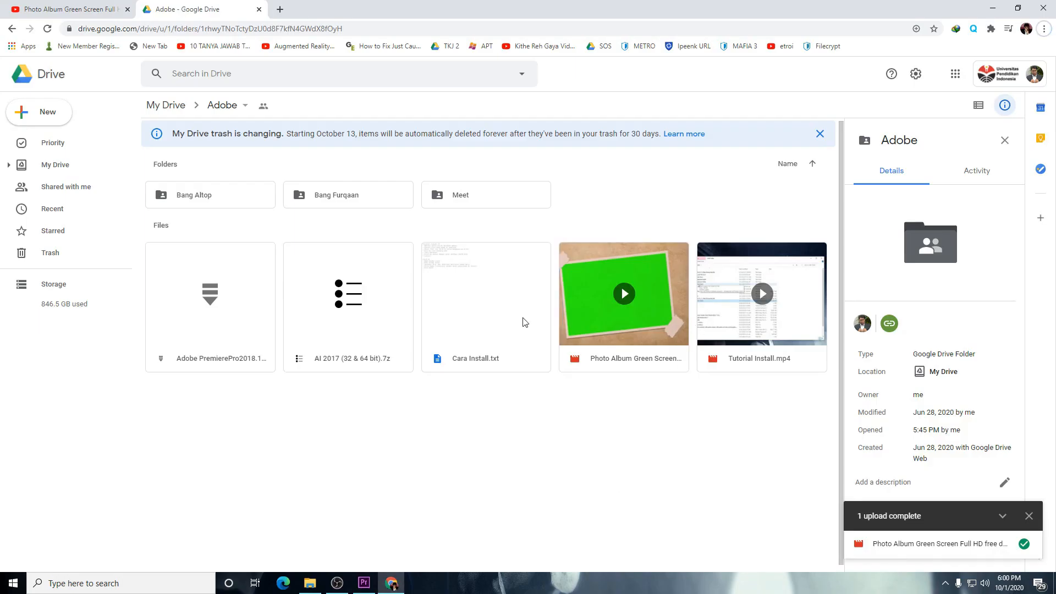
left_click(638, 330)
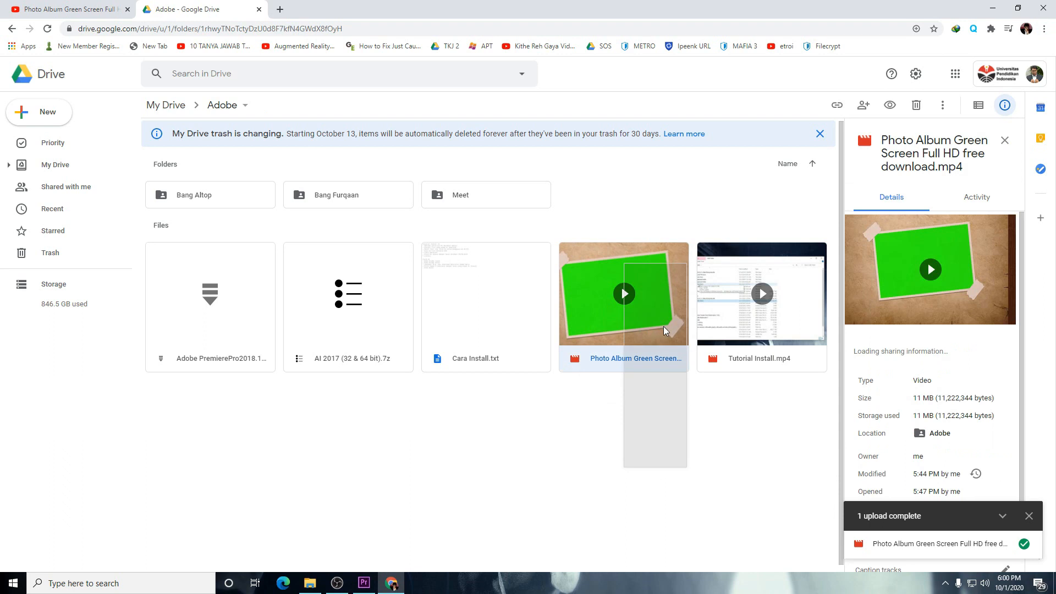
left_click(612, 413)
left_click(634, 323)
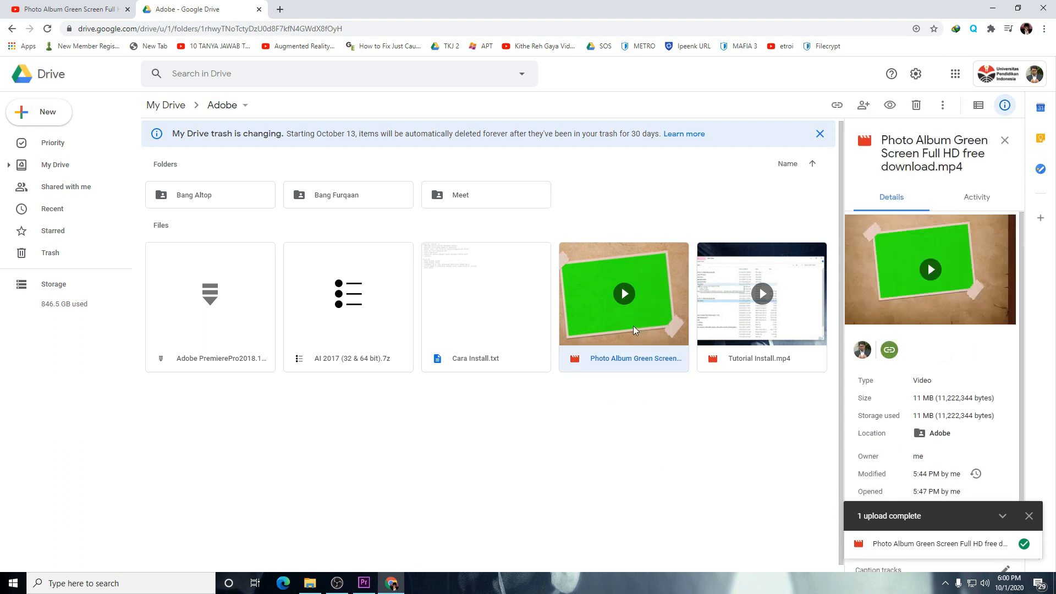
left_click(486, 422)
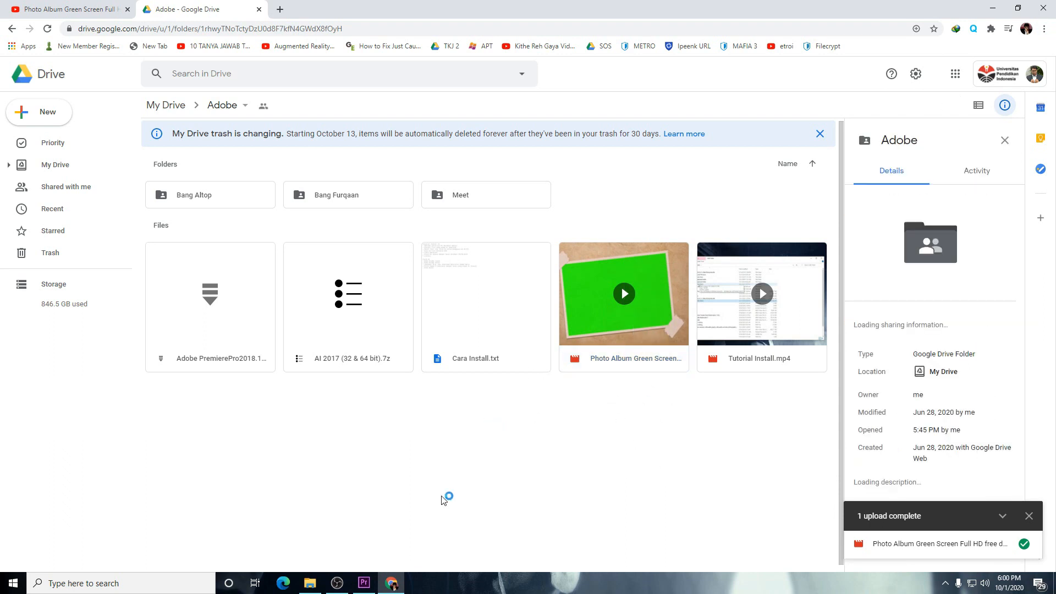
Step: Return to Premiere Pro and try placing the Photo Album Green Screen clip on V1 just after the last camera clip
key("alt+Tab")
left_click(675, 302)
left_click_drag(486, 160, 643, 436)
key("alt+Tab")
key("alt+Tab")
key("Tab")
left_click(650, 378)
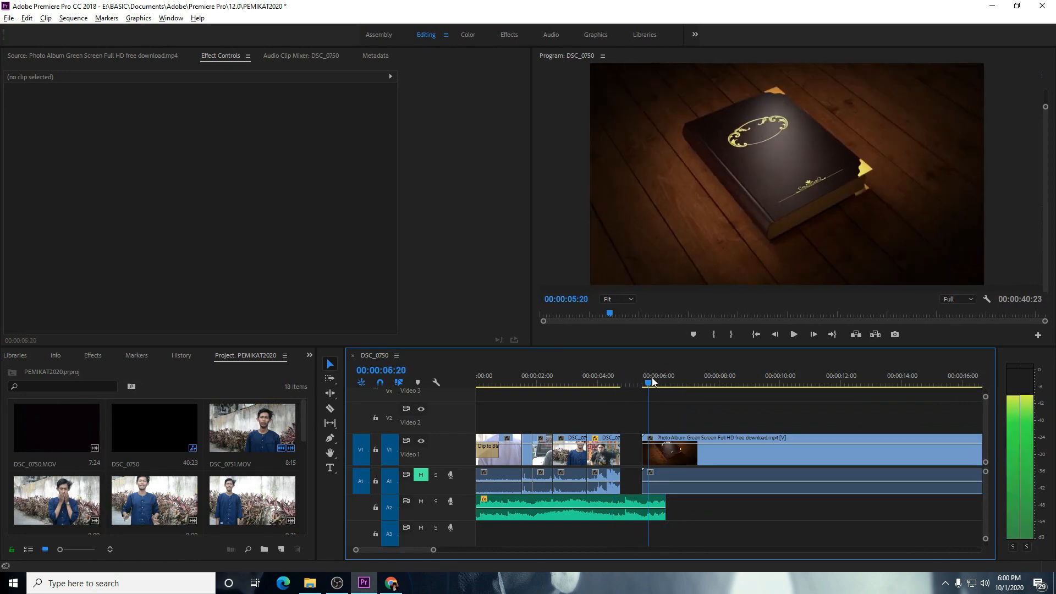
Step: Remove the Photo Album Green Screen clip from the sequence
left_click(689, 477)
left_click(702, 506)
left_click(689, 463)
key("Delete")
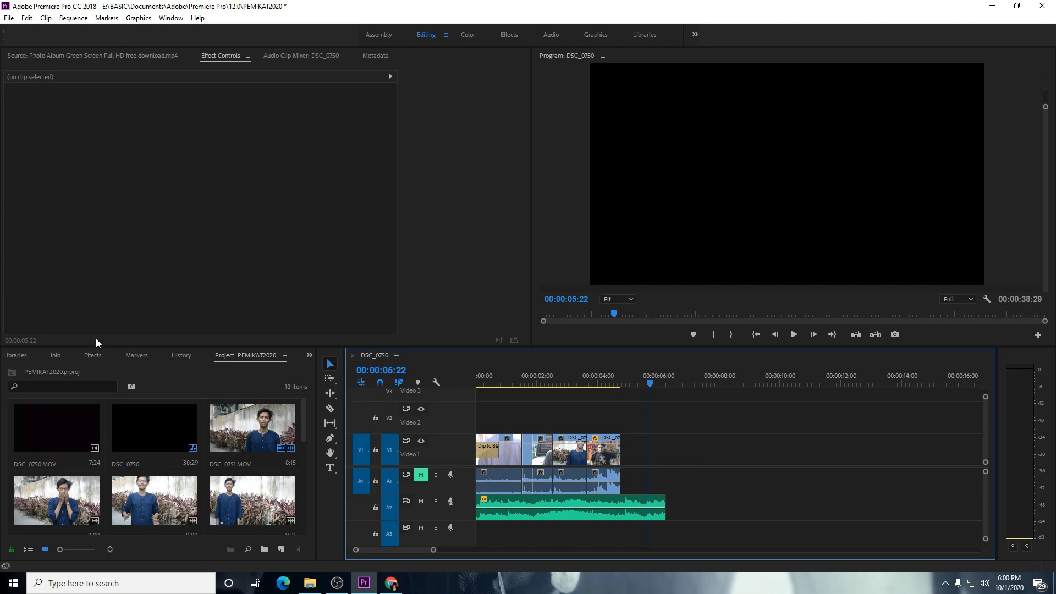
left_click(9, 18)
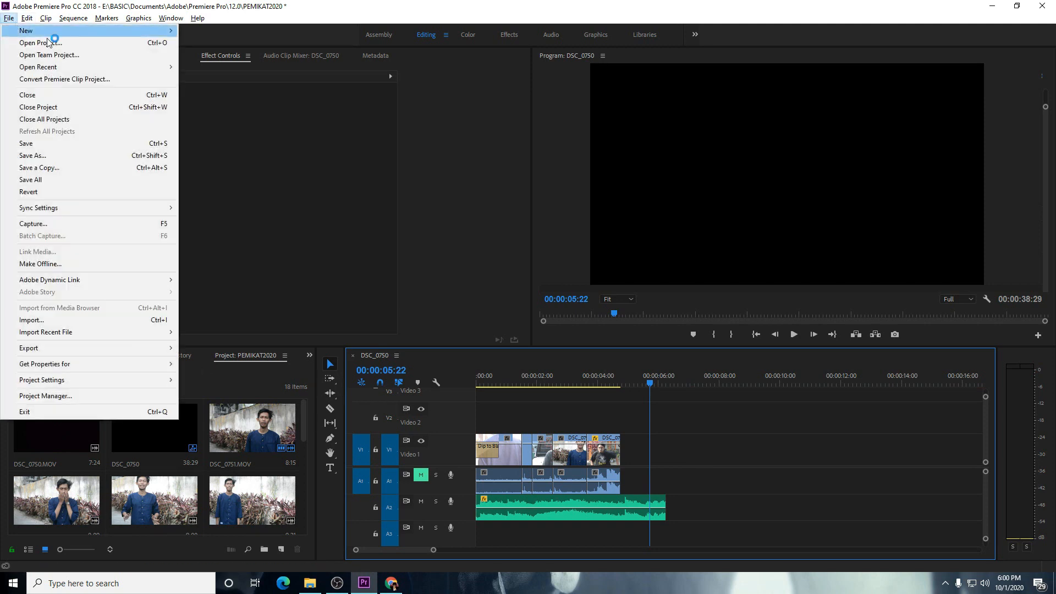
left_click(62, 320)
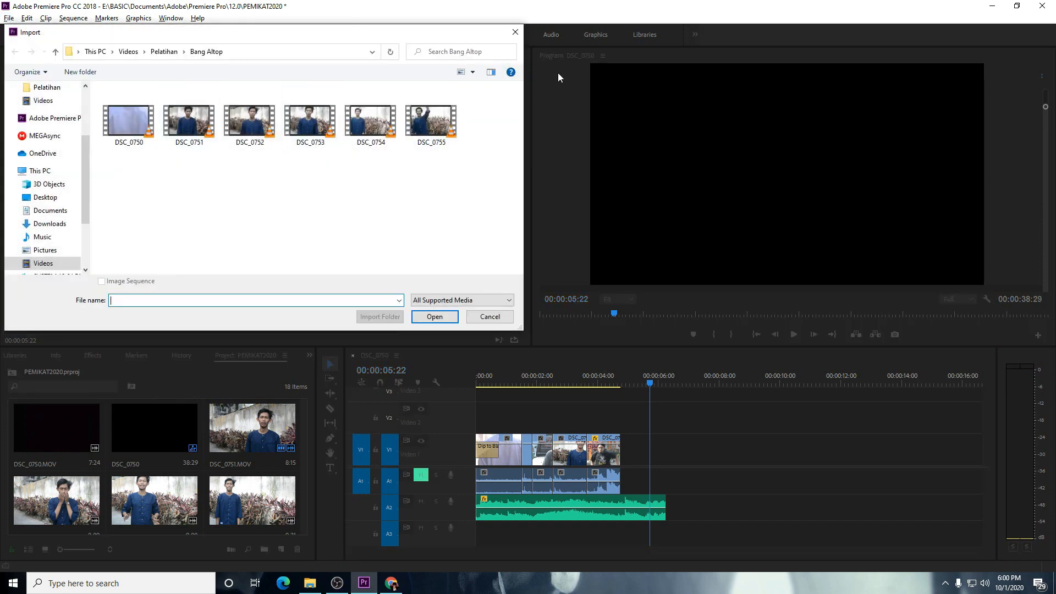
left_click(514, 34)
Step: Bring the Photo Album Green Screen video from the Pelatihan folder into the project and place it on V1 after the last camera clip
key("alt+Tab")
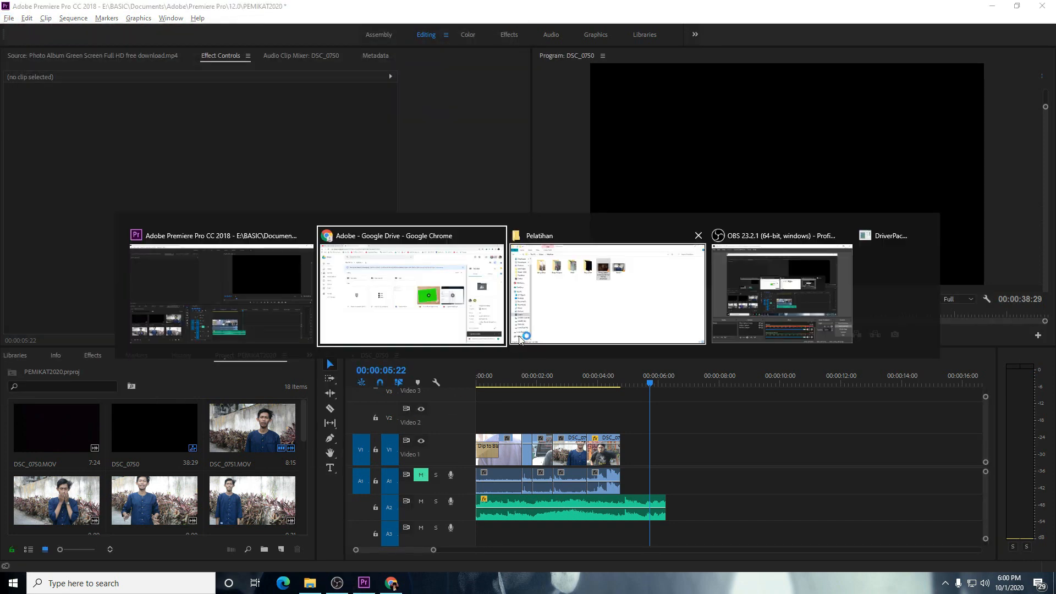
key("alt+Tab")
key("Tab")
left_click(582, 295)
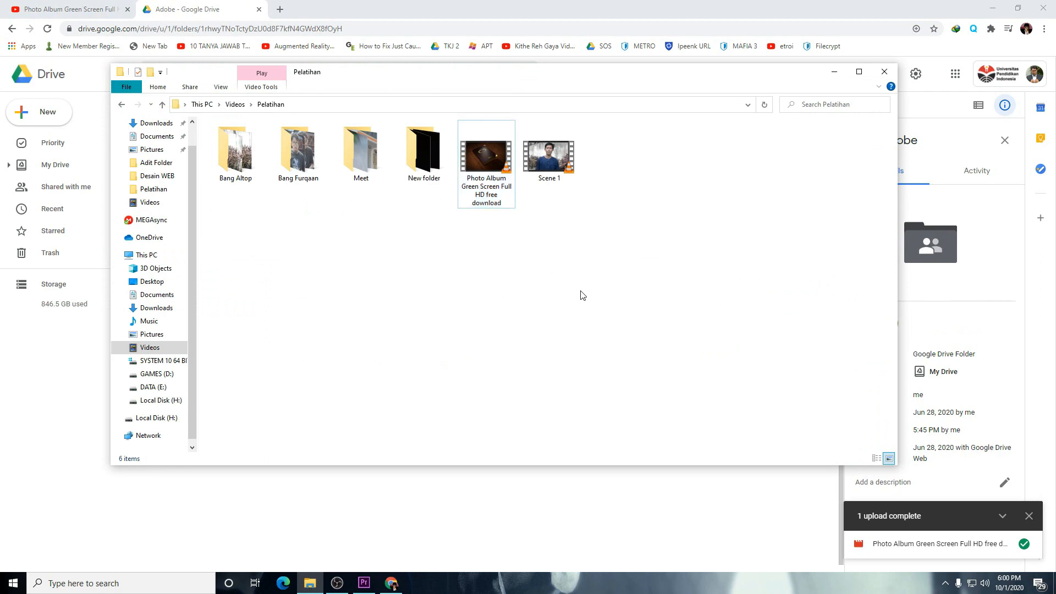
left_click_drag(479, 205, 289, 499)
key("alt+Tab")
key("Tab")
left_click_drag(572, 349, 636, 443)
left_click_drag(626, 381, 662, 395)
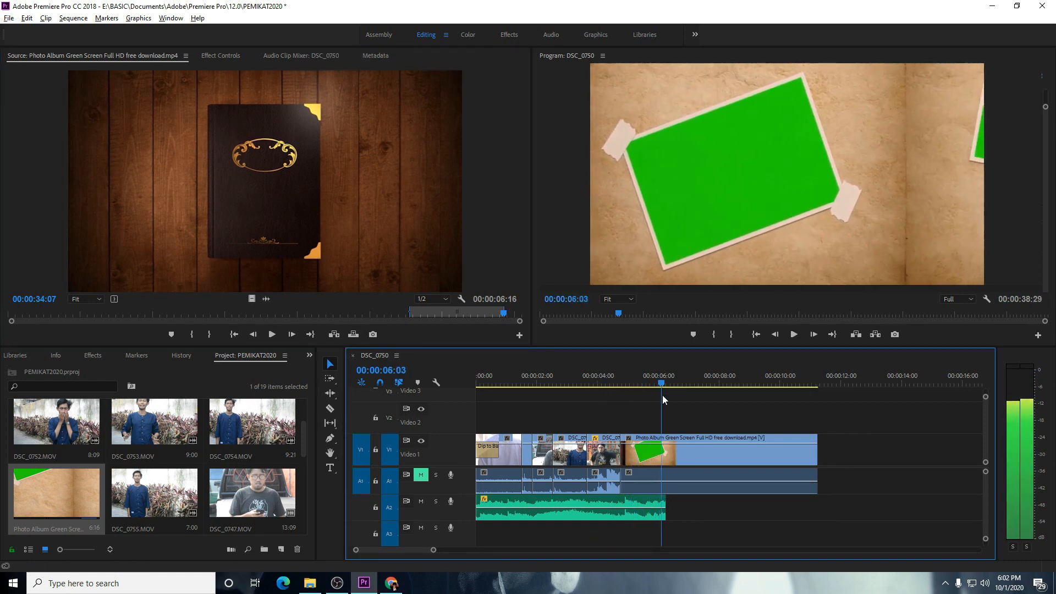
Step: Remove the Photo Album Green Screen clip and its audio from the sequence, with the playhead moved to 00:00:05:12
left_click(675, 447)
left_click(649, 387)
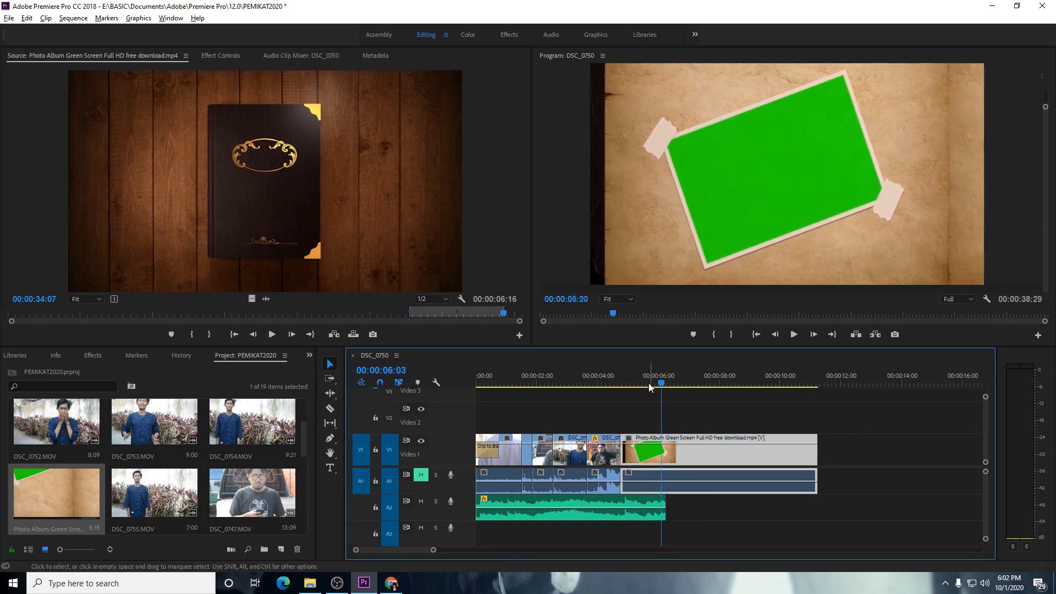
left_click(639, 385)
left_click(873, 454)
left_click(734, 456)
key("Delete")
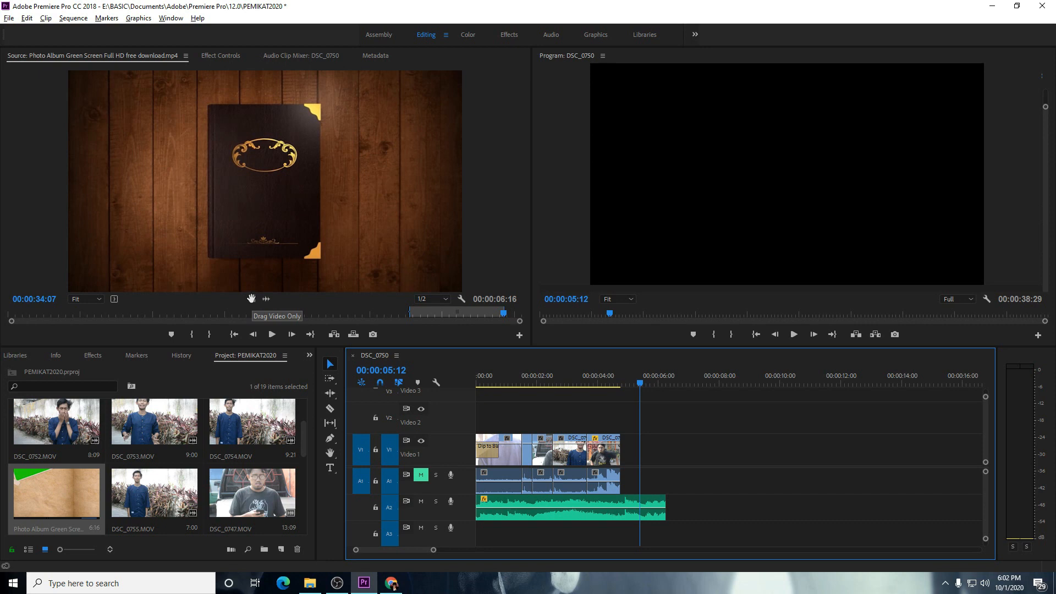
Step: Place only the video of the Photo Album Green Screen clip on V1 after the last camera clip and preview it to 00:00:05:20
left_click(271, 311)
left_click(267, 300)
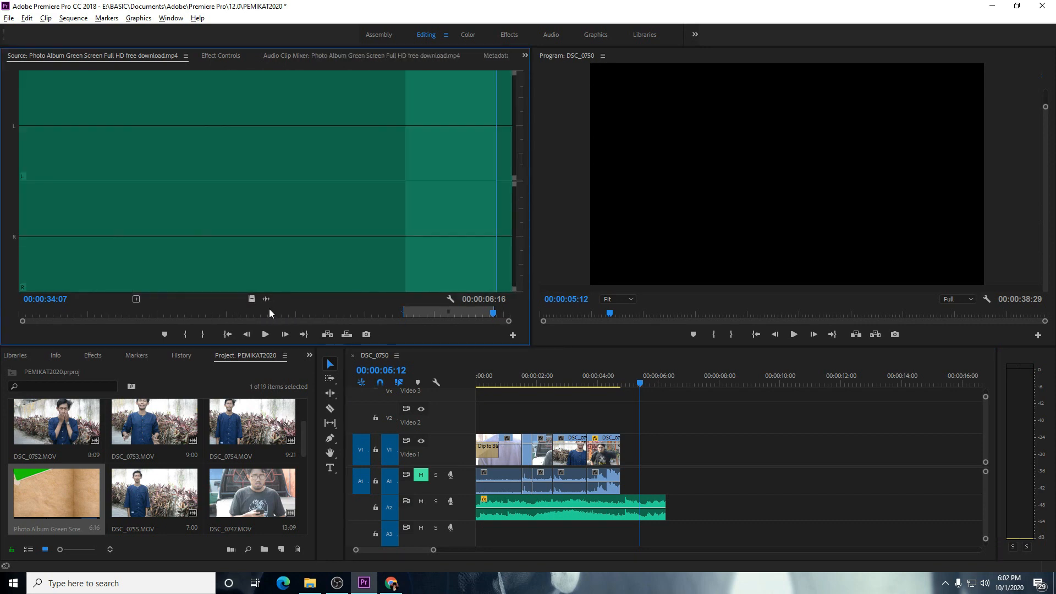
left_click(252, 299)
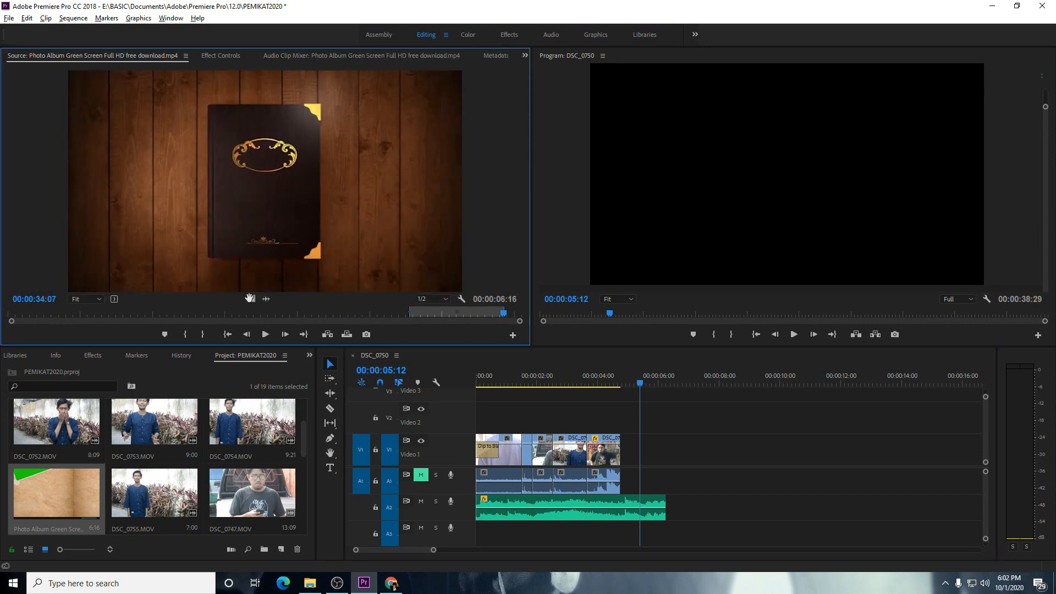
left_click_drag(257, 301, 627, 456)
left_click_drag(618, 377, 614, 378)
key("space")
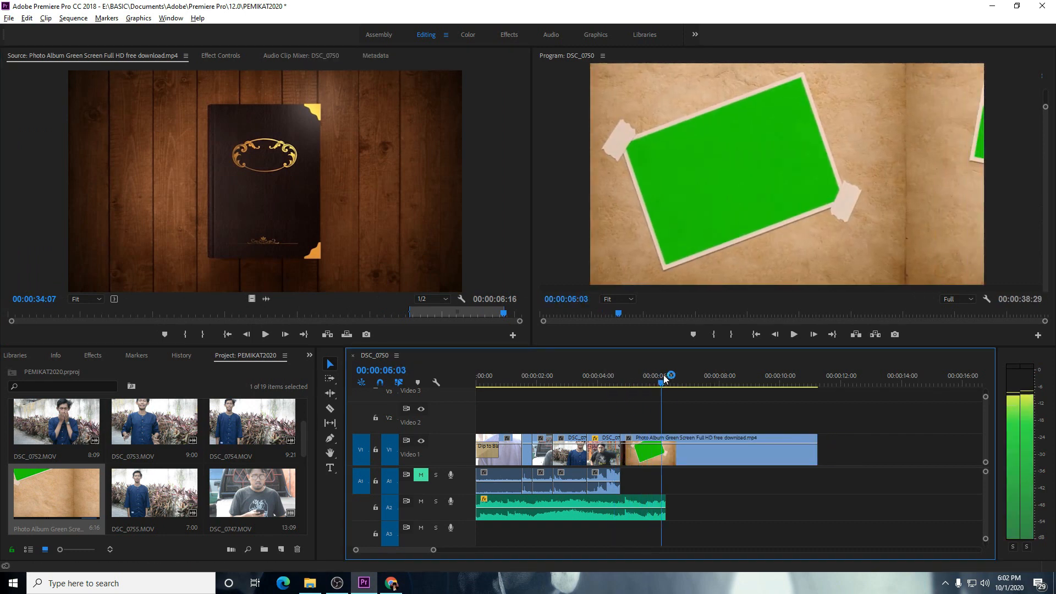
mouse_move(668, 382)
left_mouse_down()
mouse_move(664, 414)
mouse_move(631, 404)
mouse_move(649, 380)
left_mouse_up()
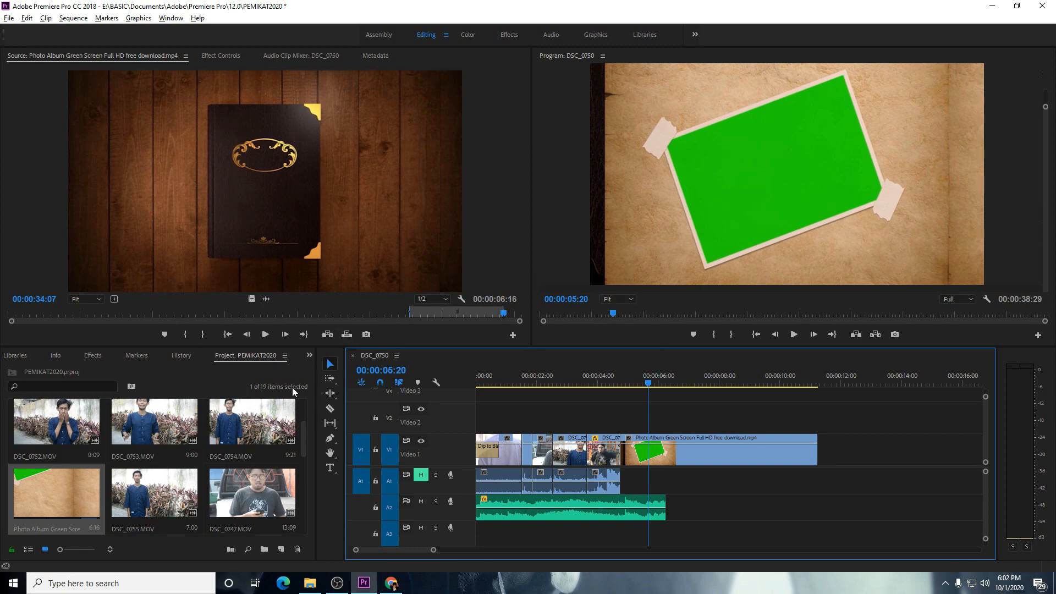
left_click(93, 356)
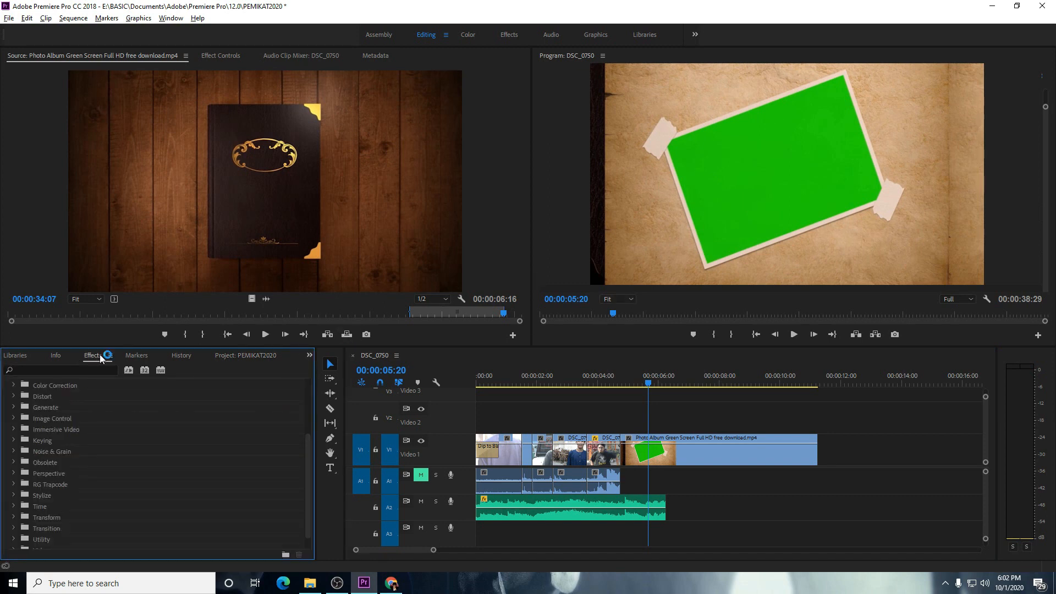
left_click(111, 355)
left_click(125, 365)
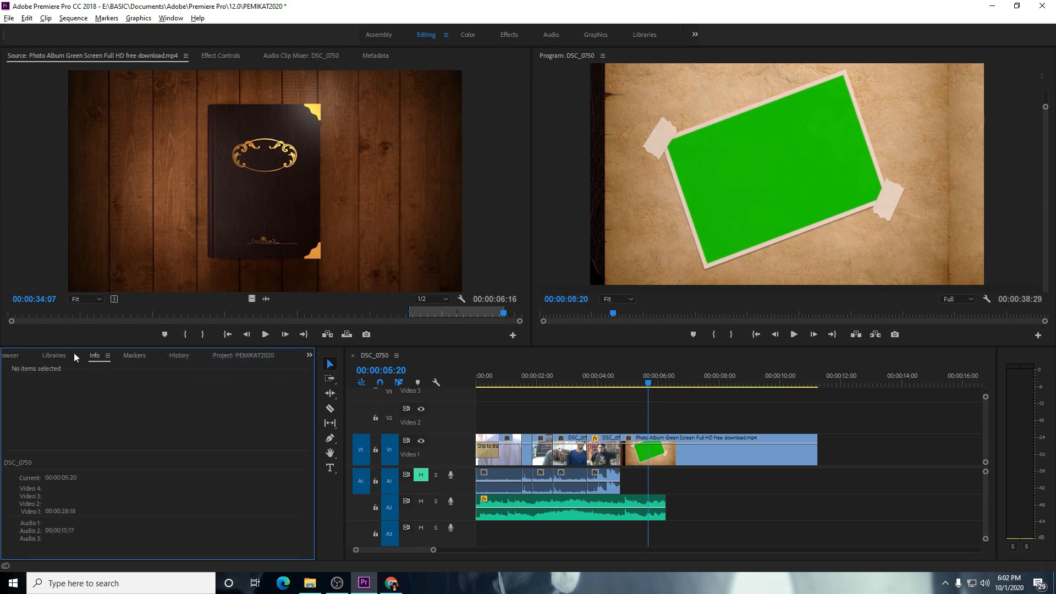
left_click(74, 356)
left_click(145, 358)
left_click(180, 357)
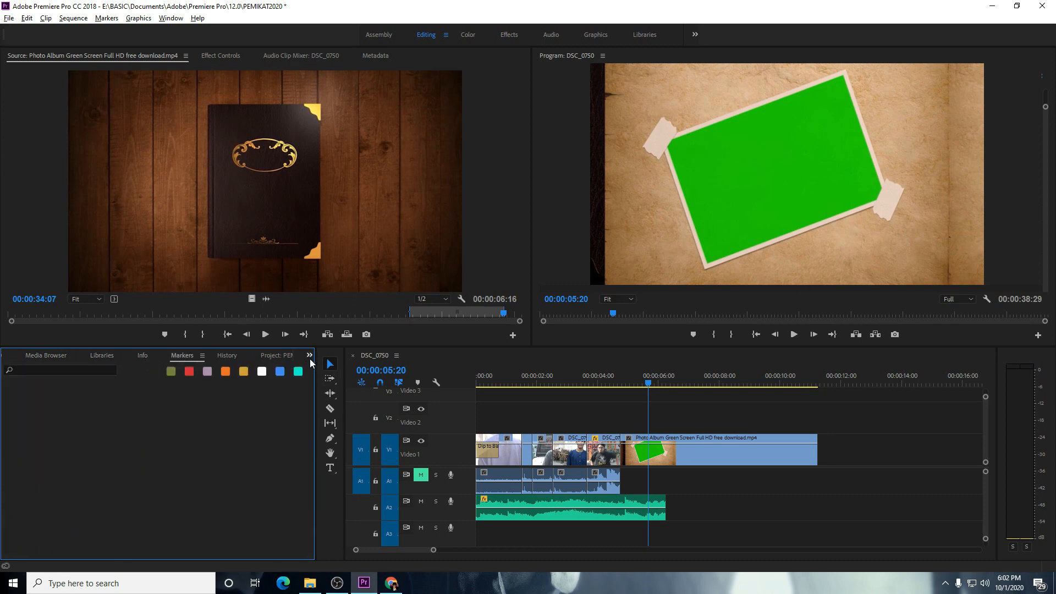
left_click(309, 355)
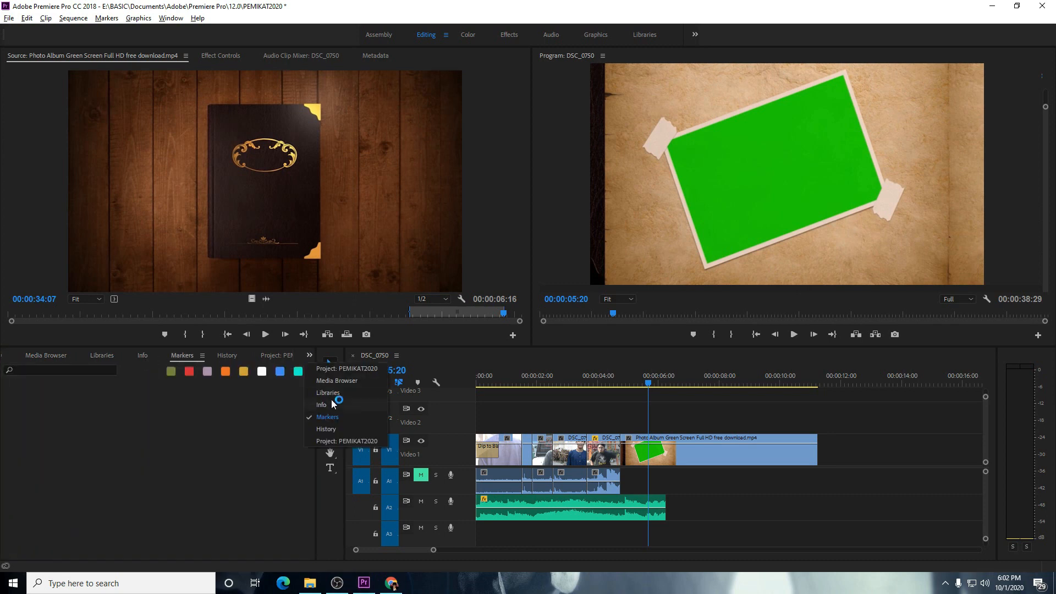
left_click(298, 401)
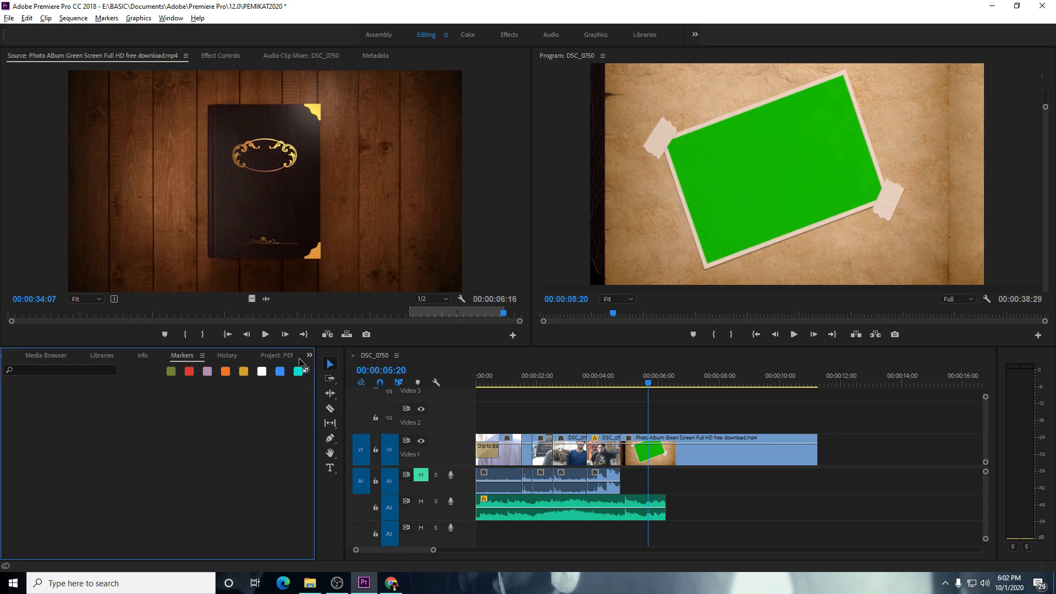
Step: Show the effects library again and search it for "ultr"
left_click(172, 19)
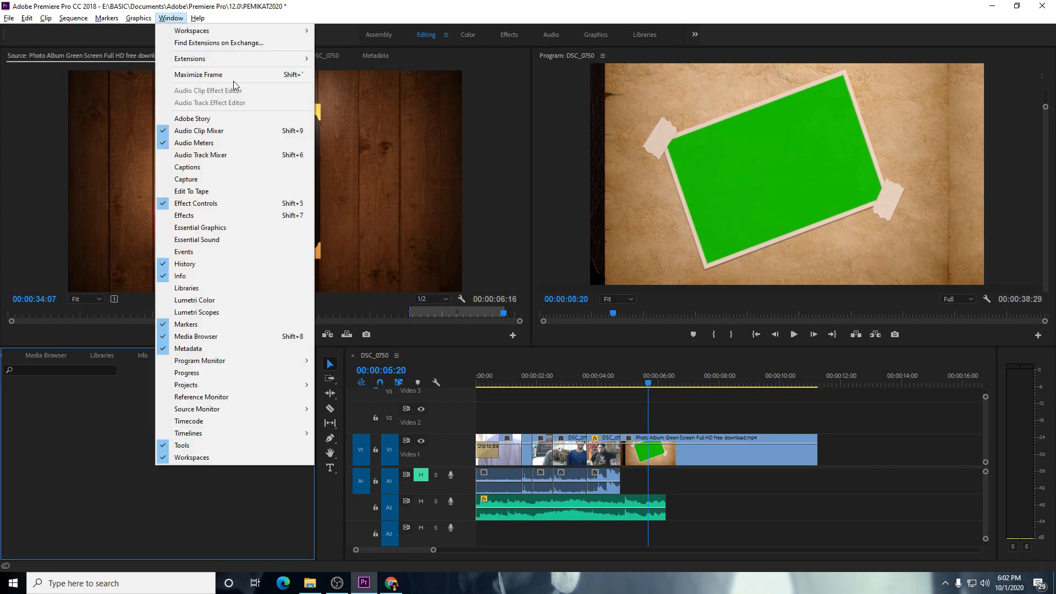
left_click(224, 216)
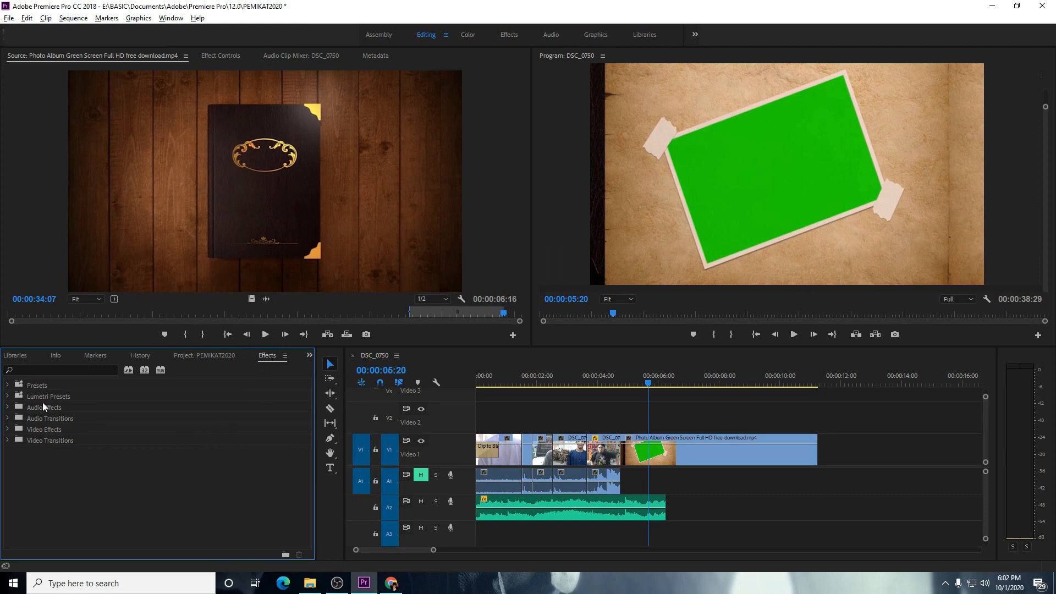
left_click(52, 370)
type("ulyt")
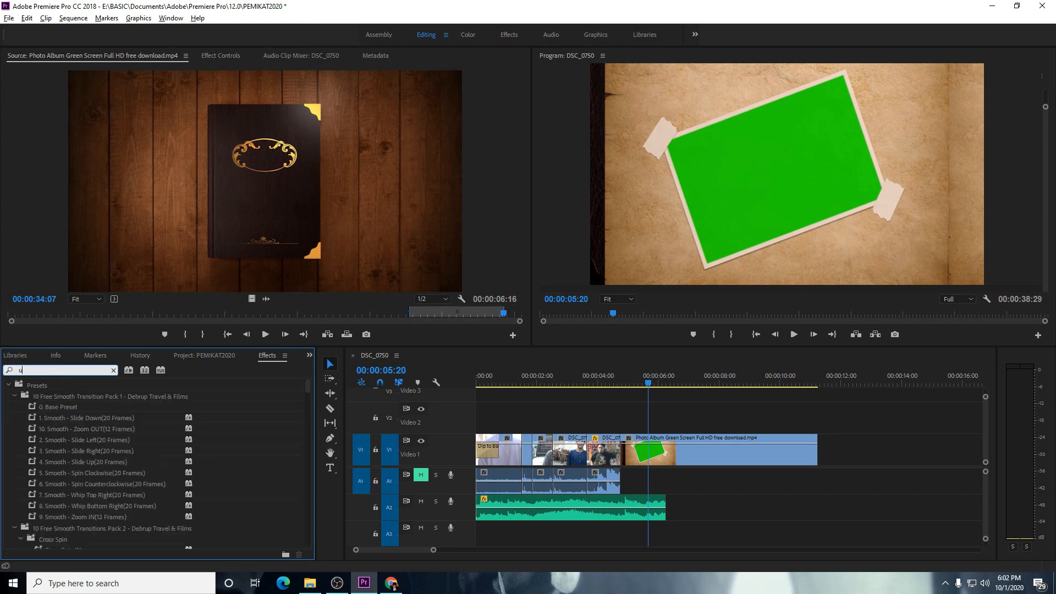
key("BackSpace")
type("tr")
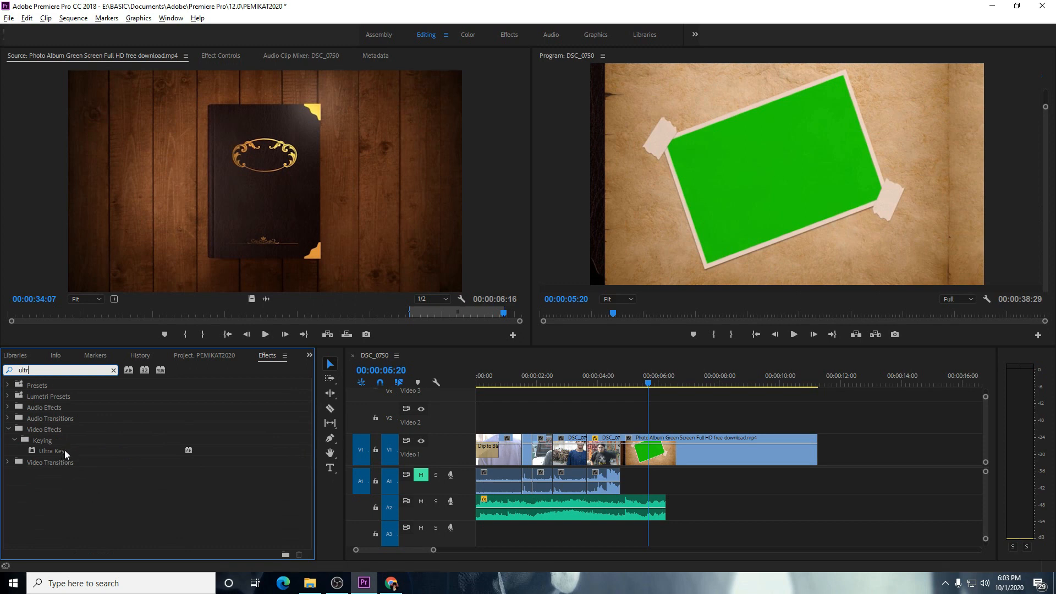
Step: Clear the effects search and apply Ultra Key from the Keying video effects to the Photo Album Green Screen clip
left_click(114, 371)
left_click(8, 430)
scroll(57, 466, "down", 1)
scroll(30, 500, "down", 2)
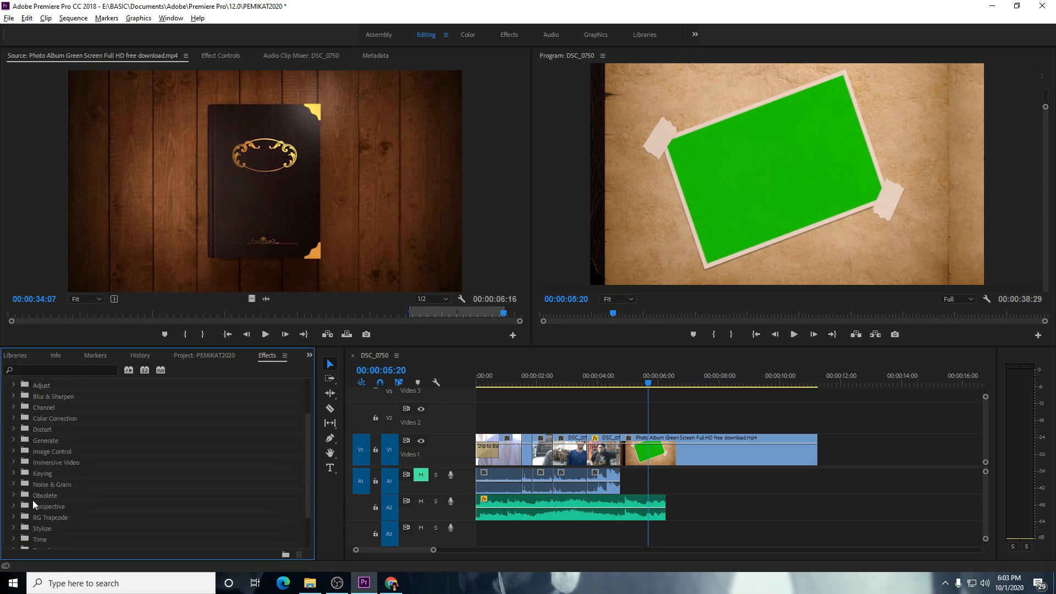
left_click(15, 451)
scroll(105, 501, "down", 1)
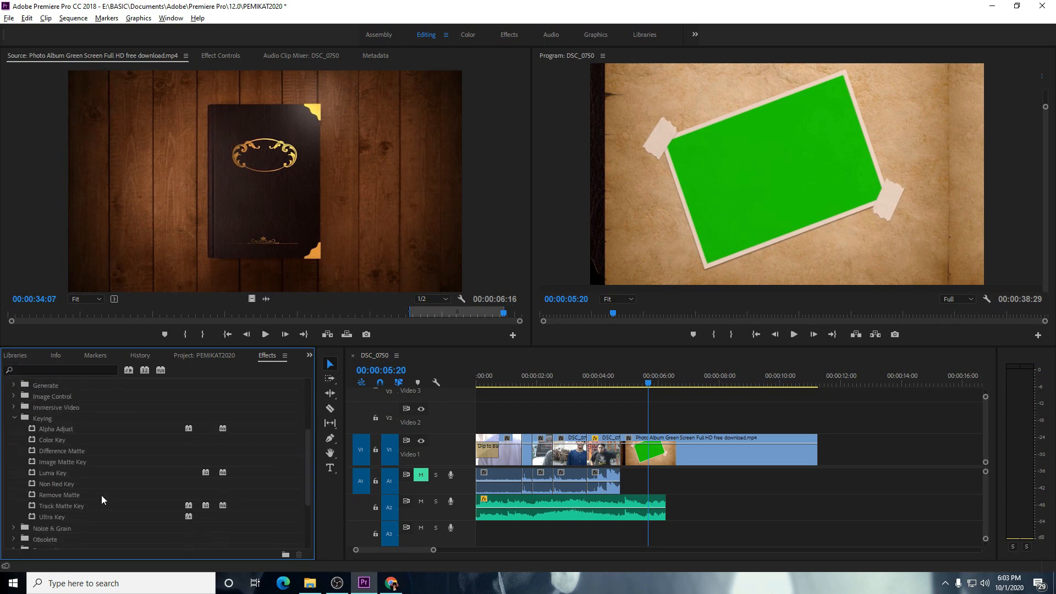
left_click_drag(62, 514, 676, 458)
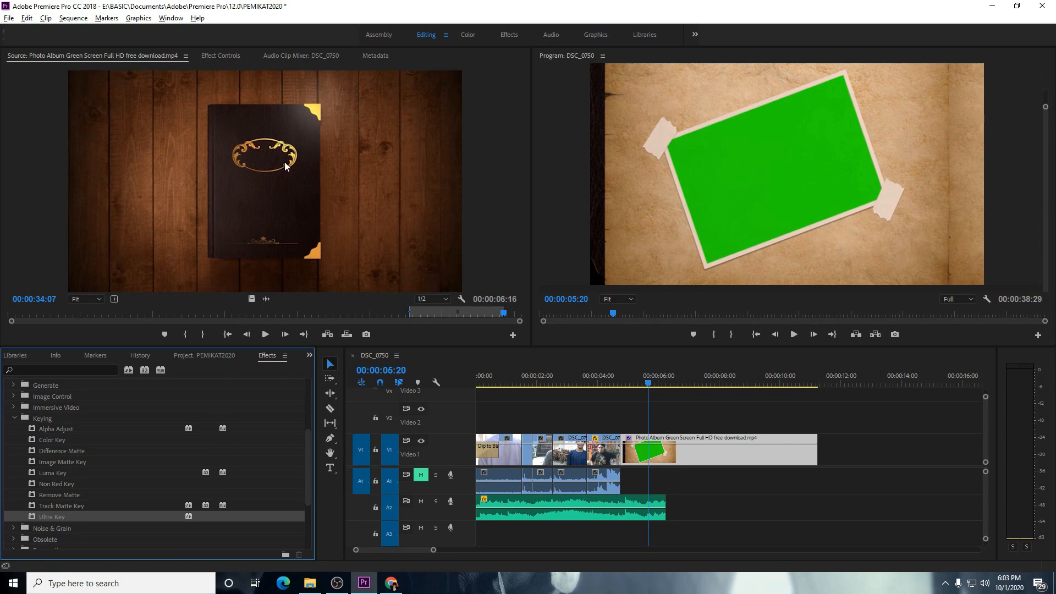
Step: Set the Ultra Key's key color by sampling the green area inside the photo frame in the program image
left_click(229, 56)
scroll(358, 226, "down", 2)
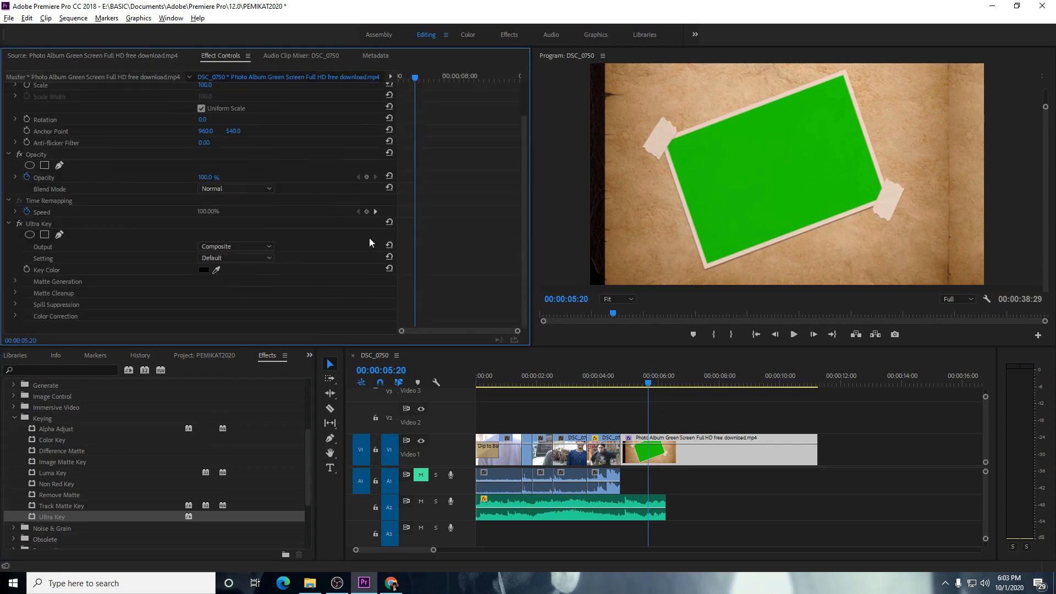
left_click(48, 271)
left_click(31, 226)
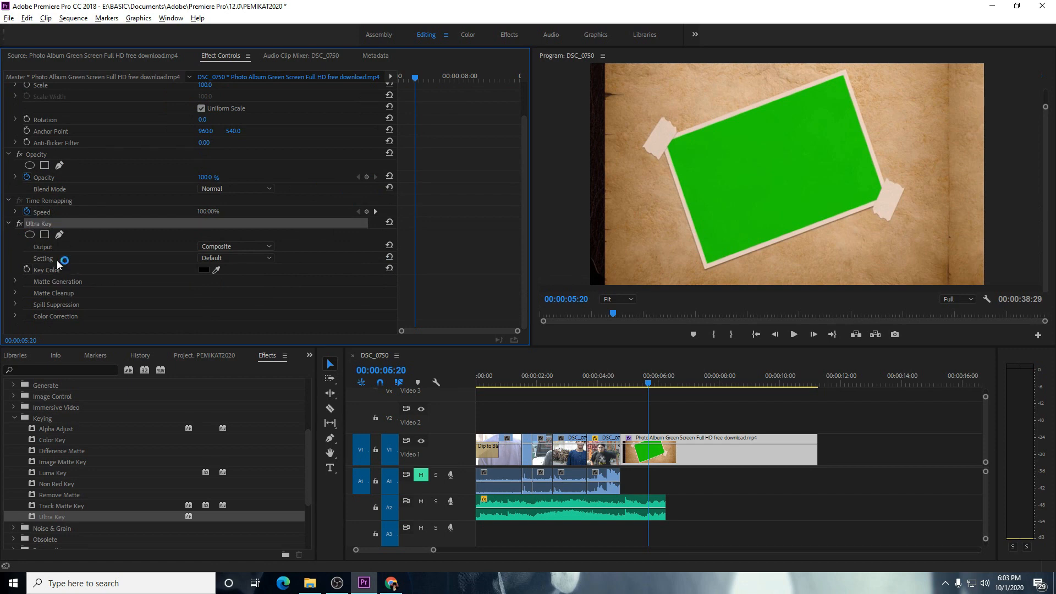
left_click(61, 270)
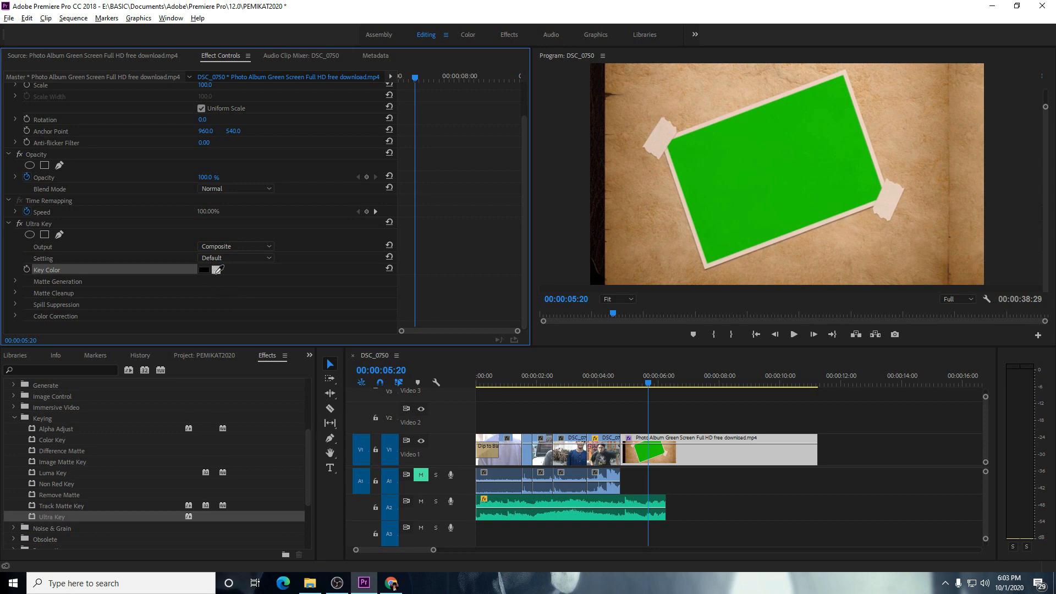
left_click(218, 269)
left_click(761, 161)
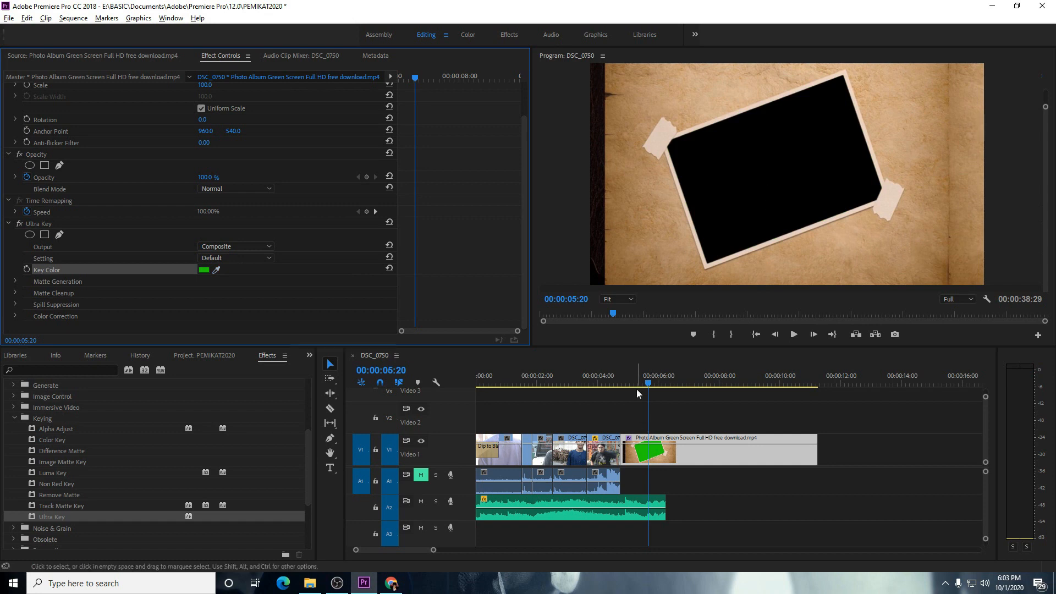
Step: Move the keyed Photo Album clip to V2 above the camera clips and preview the composite at 00:00:02:22
left_click(672, 382)
left_click_drag(673, 379, 643, 381)
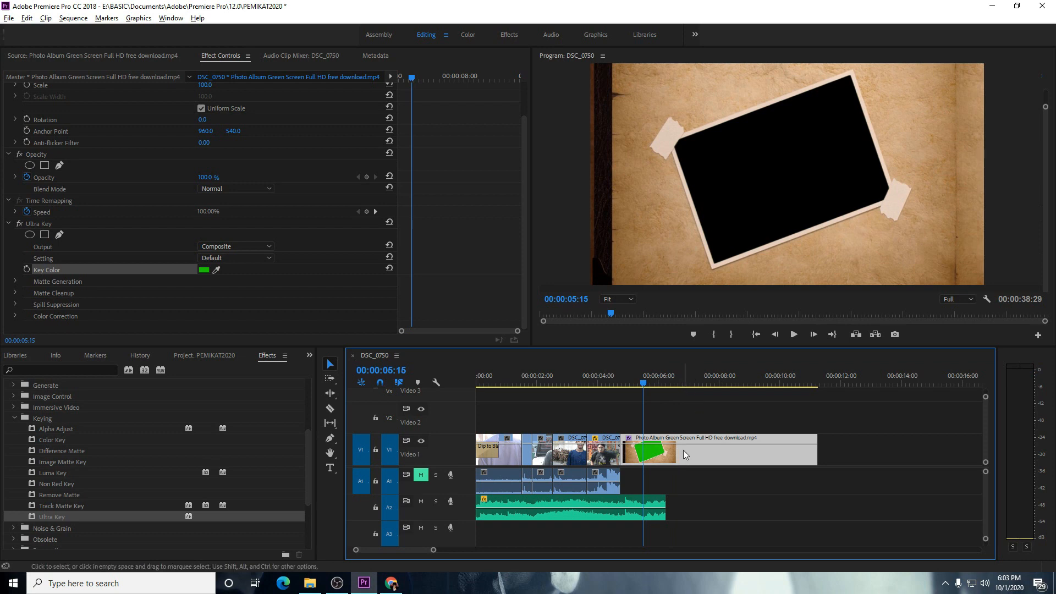
left_click_drag(677, 460, 606, 428)
left_click_drag(518, 377, 559, 382)
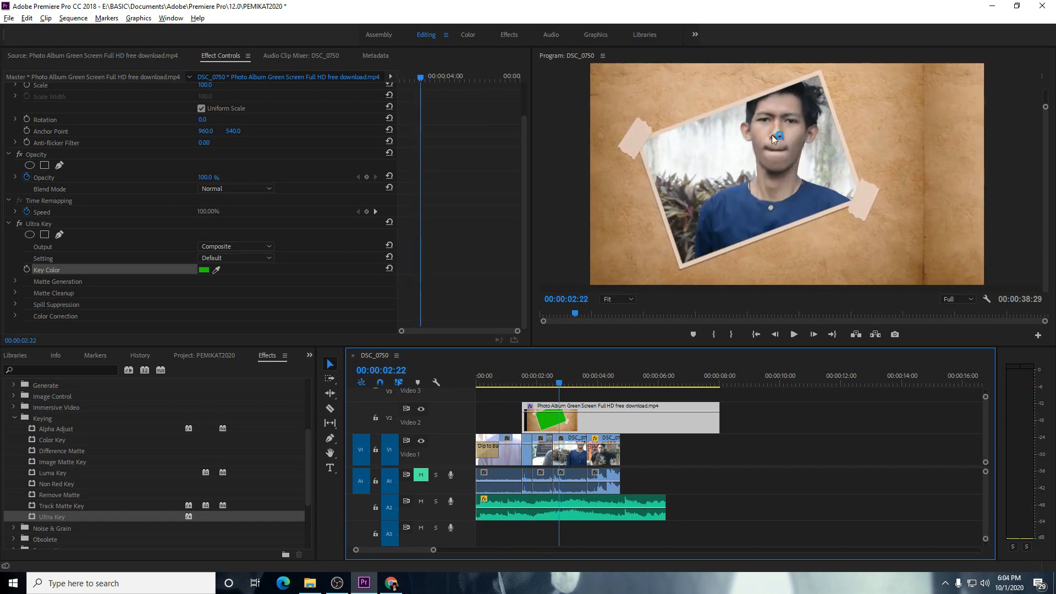
Step: Compare the keyed Photo Album clip with the DSC_0751 clip beneath it and scrub through their overlap
left_click(575, 450)
left_click(567, 422)
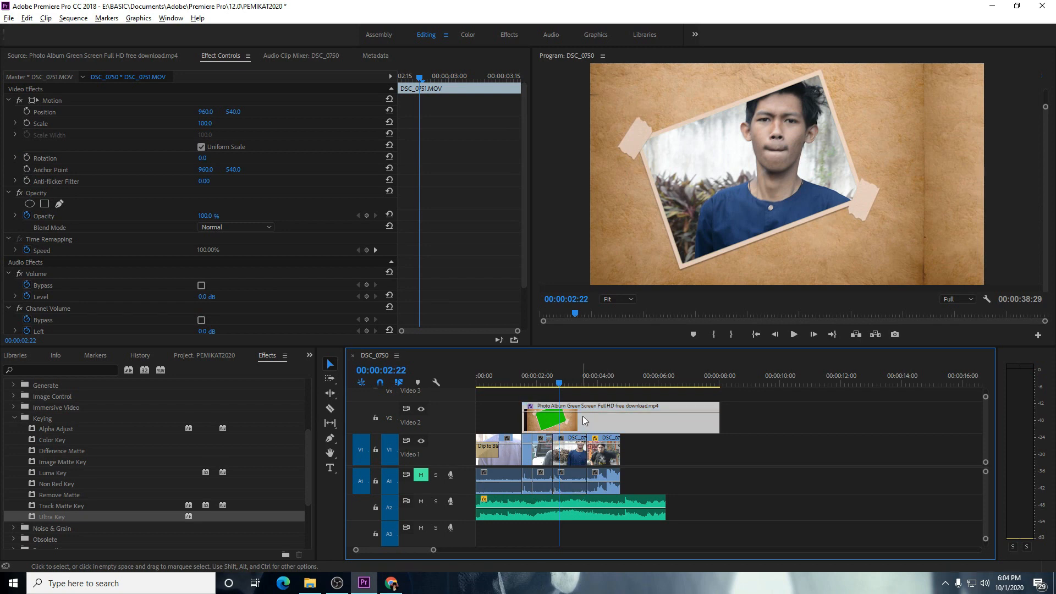
left_click(570, 452)
left_click_drag(571, 381, 568, 385)
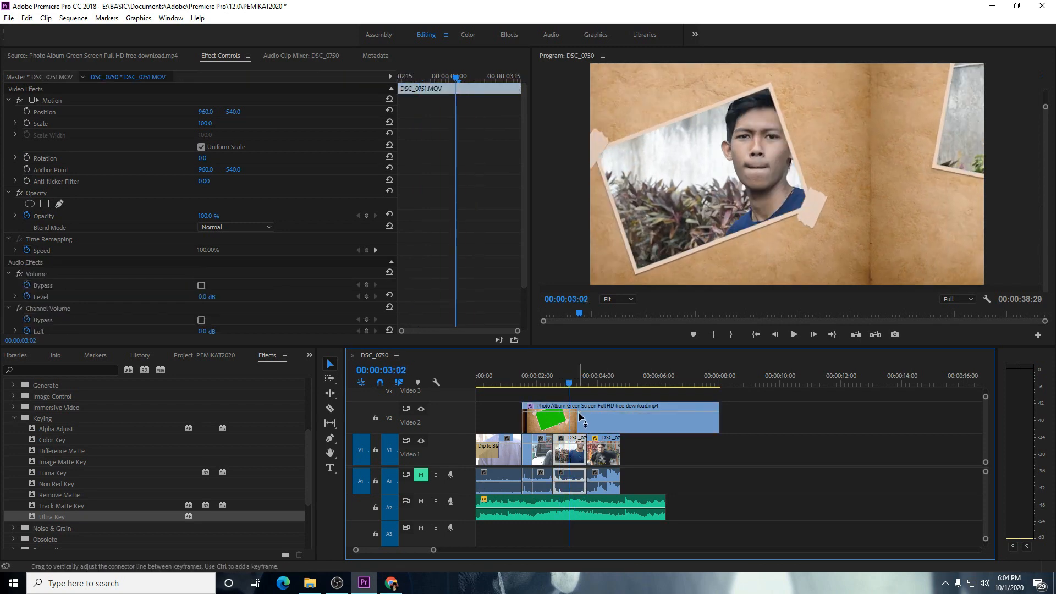
left_click(582, 418)
left_click(574, 455)
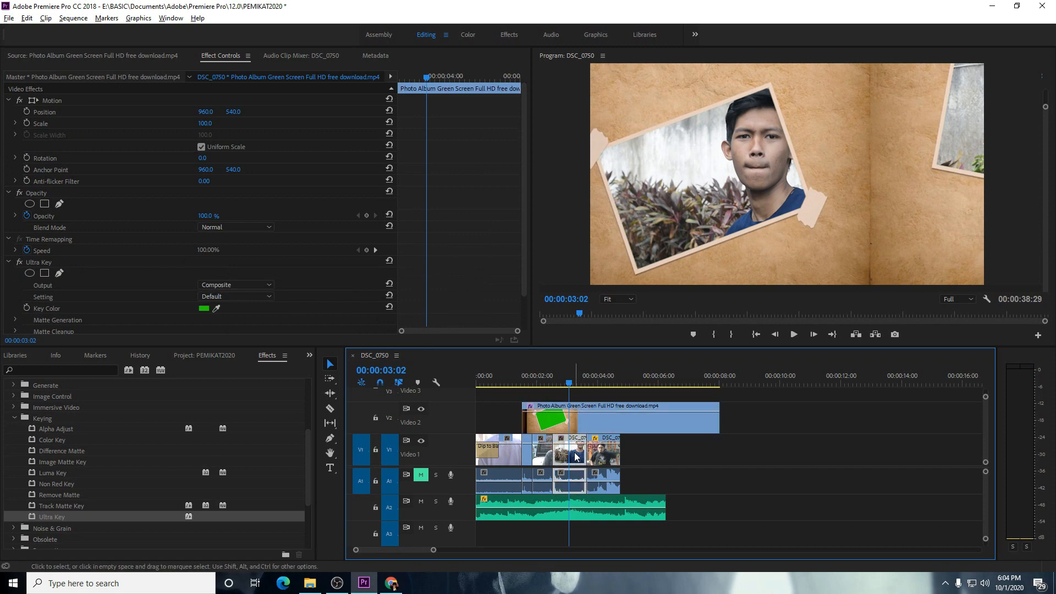
left_click(561, 386)
left_click_drag(569, 388, 597, 388)
Step: Shift the Photo Album clip earlier on V2 to start at 00:00:01:03 and check the frame at 00:00:01:14
left_click(618, 431)
mouse_move(618, 431)
left_mouse_down()
mouse_move(587, 431)
mouse_move(604, 431)
left_mouse_up()
left_click_drag(603, 383, 520, 396)
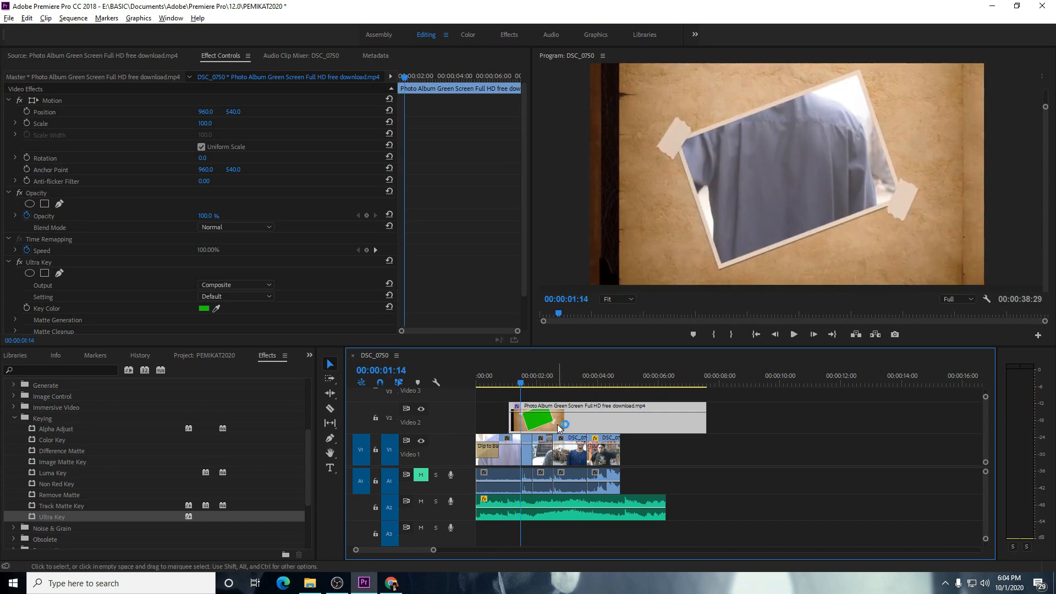
Step: Add a Scale keyframe of 100 at the start of the Photo Album clip, at 00:00:01:03
left_click(517, 378)
left_click_drag(411, 73, 389, 82)
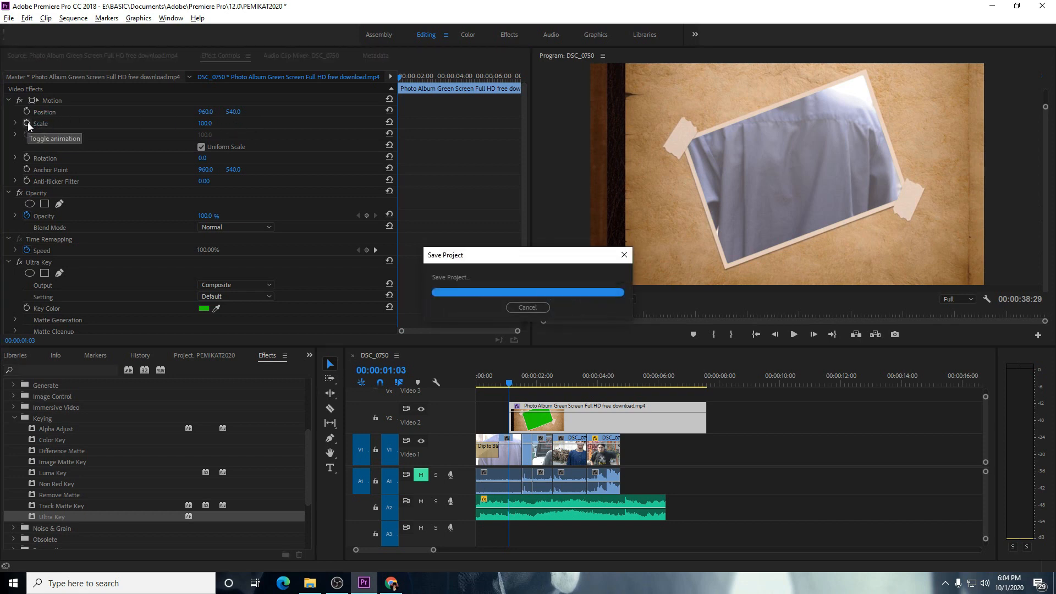
left_click(28, 123)
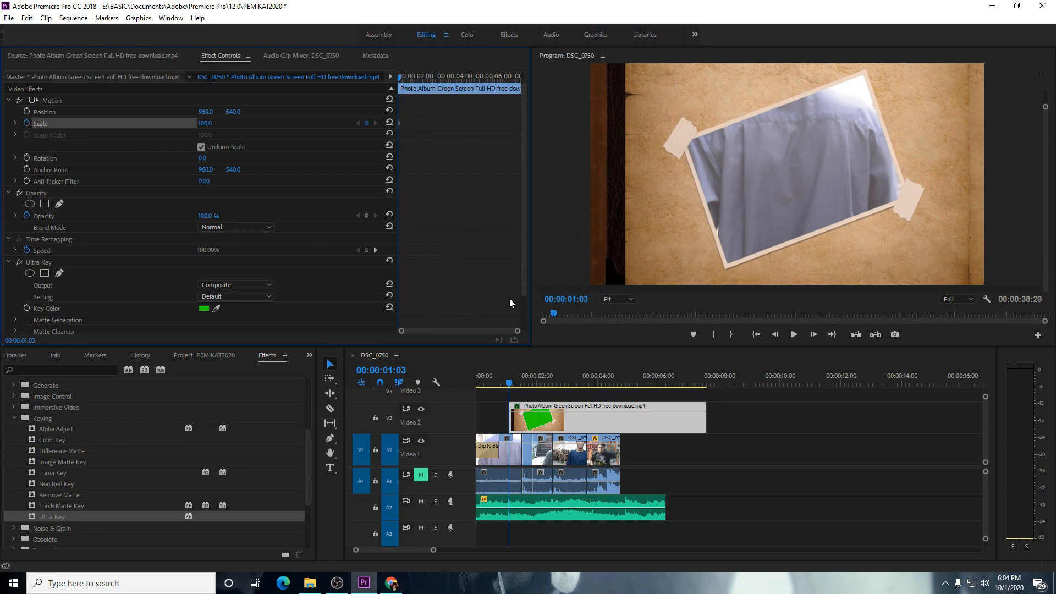
Step: Set the Scale keyframe at the start of the Photo Album clip, at 00:00:01:03, to 278
left_click_drag(517, 331, 417, 330)
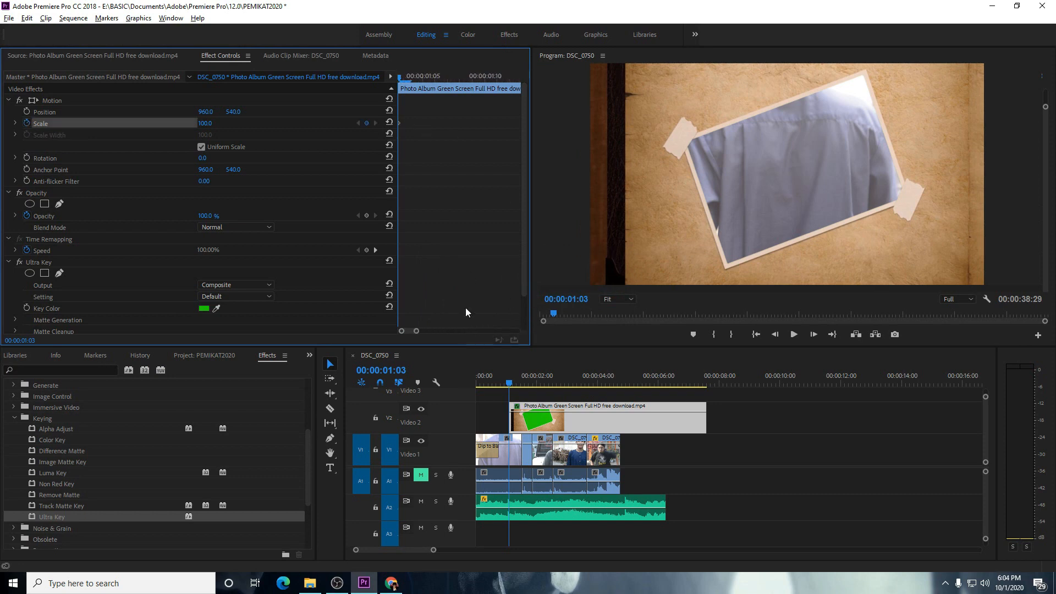
left_click_drag(400, 122, 416, 123)
left_click_drag(201, 124, 306, 124)
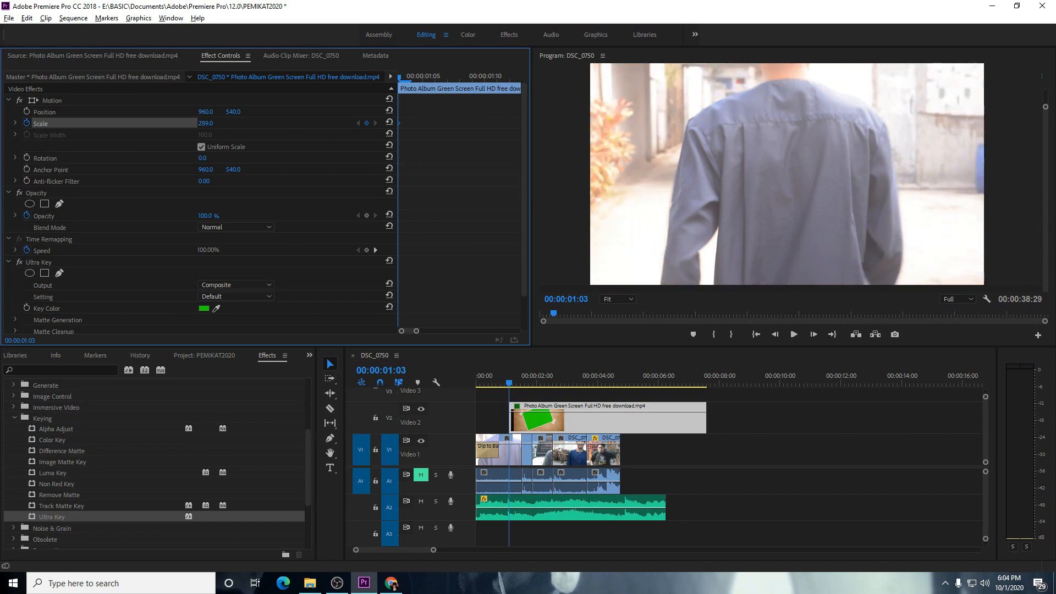
left_click_drag(296, 124, 216, 117)
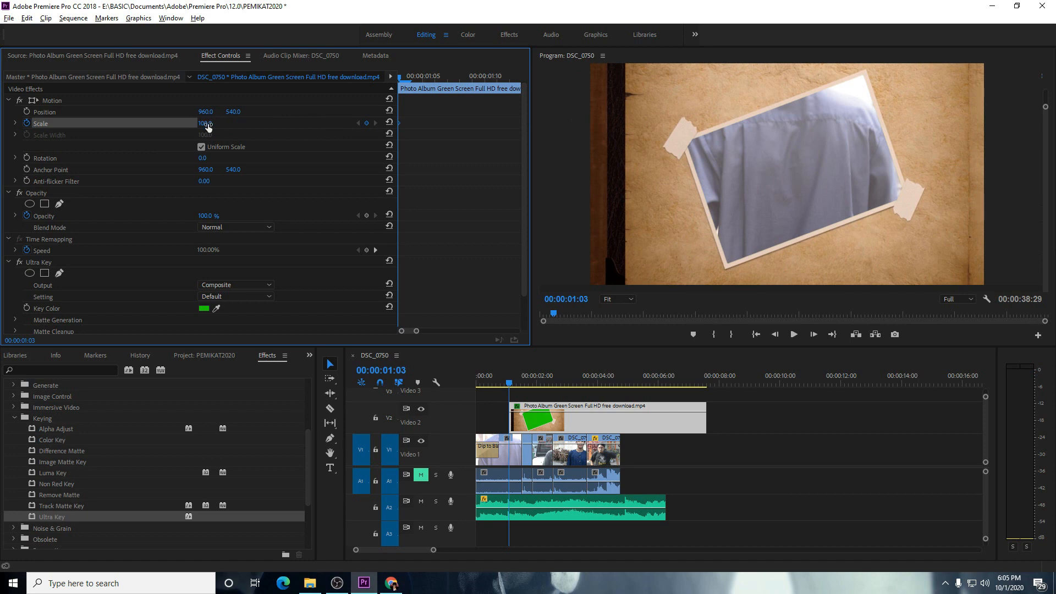
left_click_drag(206, 127, 294, 127)
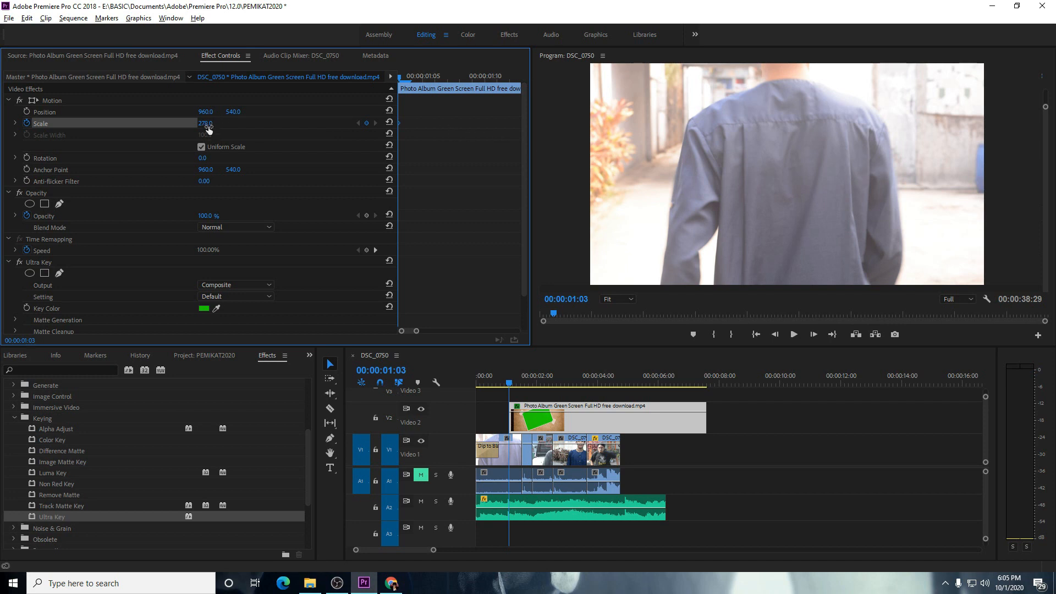
Step: Add a Scale keyframe of 100 to the Photo Album clip at 00:00:01:20
left_click(521, 385)
left_click_drag(522, 385, 534, 383)
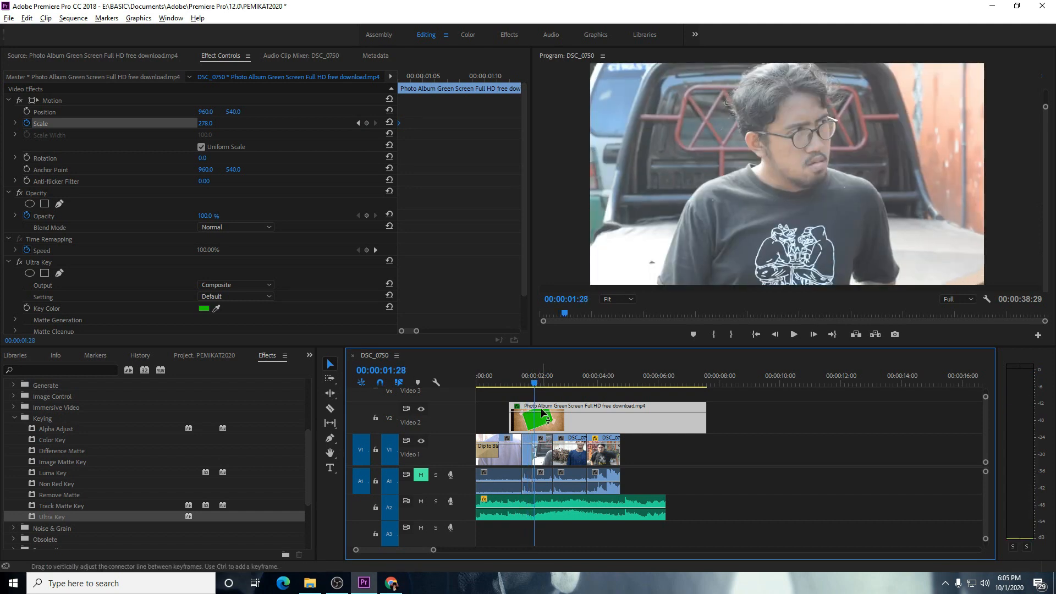
left_click(539, 385)
mouse_move(539, 385)
left_mouse_down()
mouse_move(554, 387)
mouse_move(508, 381)
mouse_move(538, 385)
mouse_move(527, 384)
left_mouse_up()
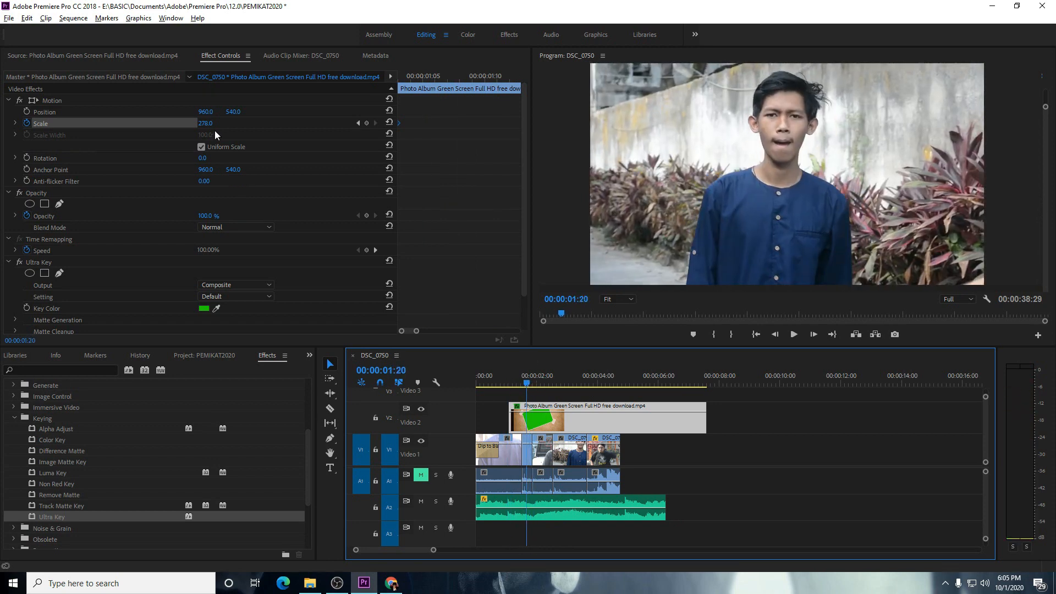
left_click_drag(205, 124, 177, 123)
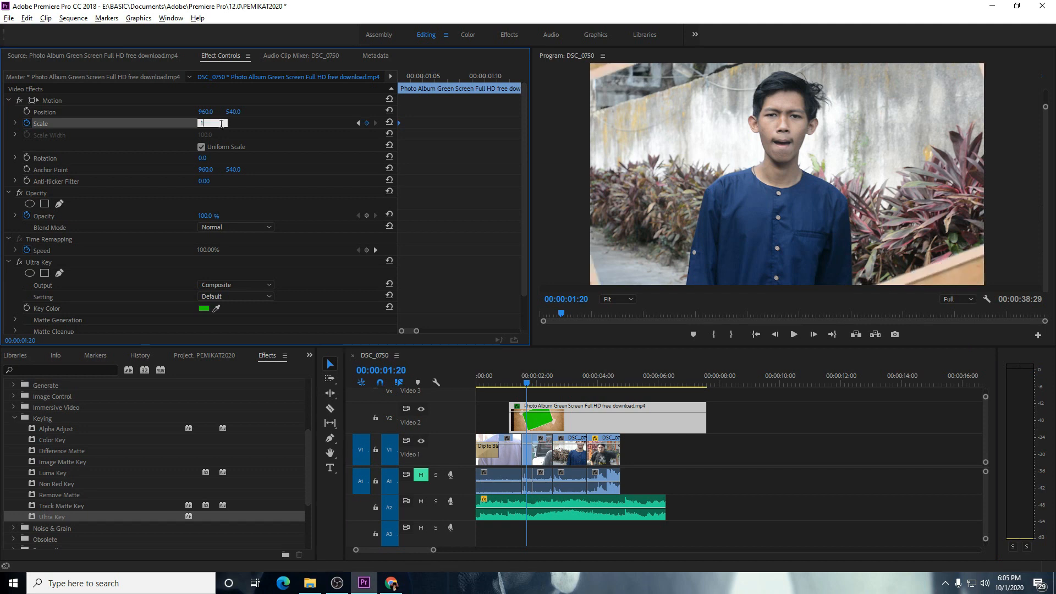
key("Return")
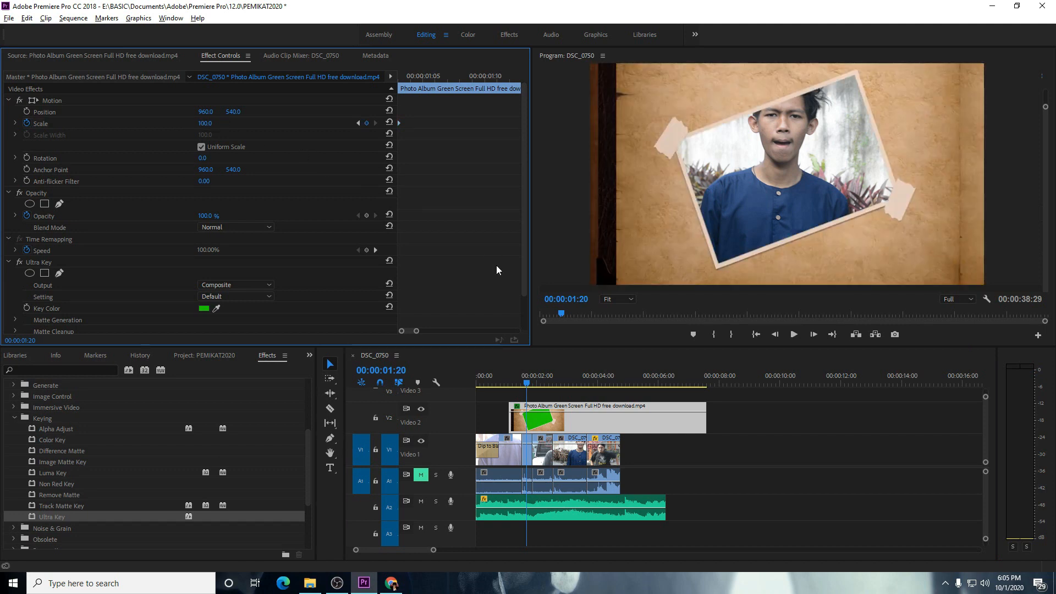
Step: Play the Photo Album clip's scale-down animation from its start at 00:00:01:03 through 00:00:04:12
left_click(519, 382)
left_click_drag(519, 381, 509, 384)
key("space")
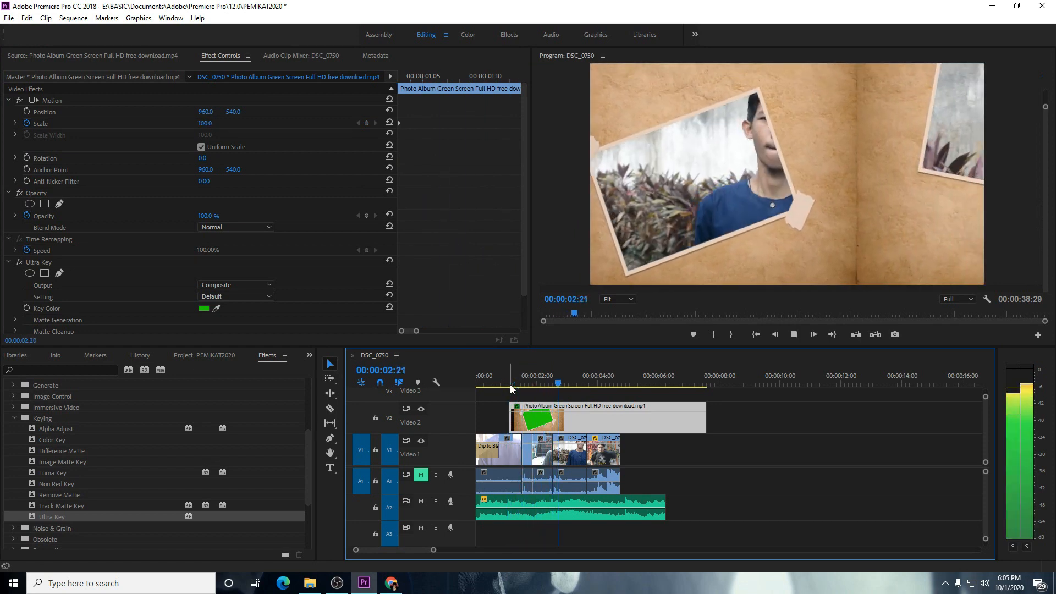
key("space")
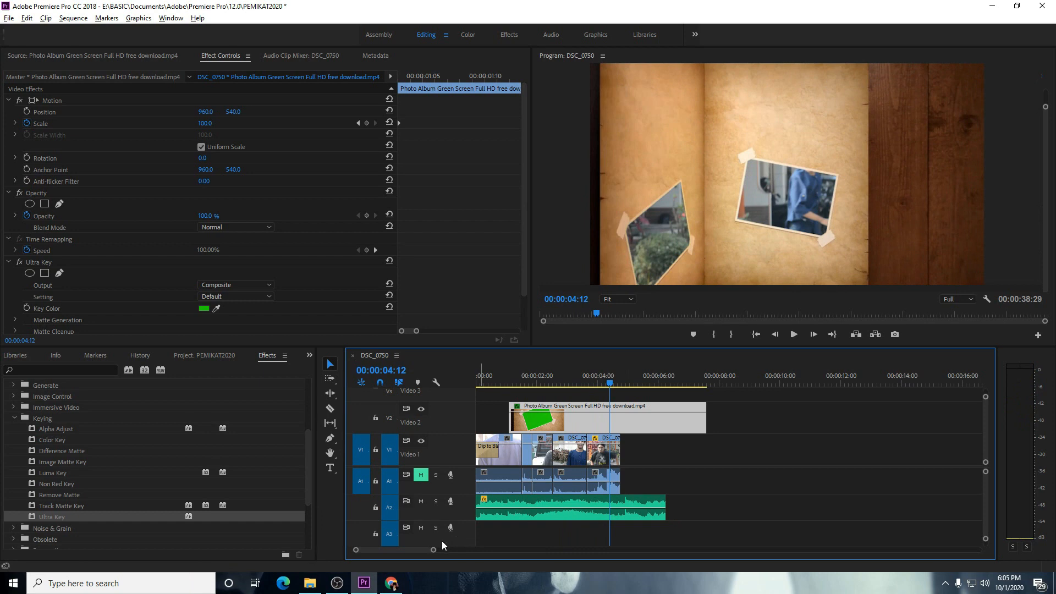
Step: Return to 00:00:01:03 and apply Ease Out to the Photo Album clip's first Scale keyframe
left_click_drag(417, 333, 440, 336)
left_click_drag(396, 74, 400, 77)
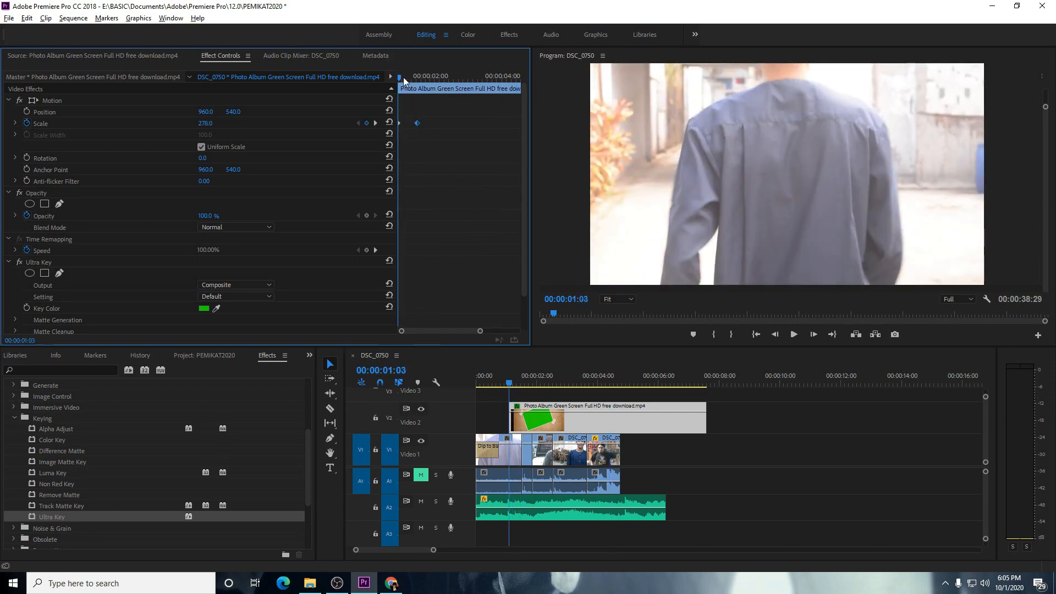
left_click_drag(403, 80, 393, 79)
mouse_move(402, 78)
left_mouse_down()
mouse_move(416, 77)
mouse_move(384, 83)
left_mouse_up()
mouse_move(401, 78)
left_mouse_down()
mouse_move(423, 78)
mouse_move(377, 86)
mouse_move(419, 92)
mouse_move(398, 94)
left_mouse_up()
left_click_drag(457, 111, 415, 145)
left_click_drag(480, 331, 414, 331)
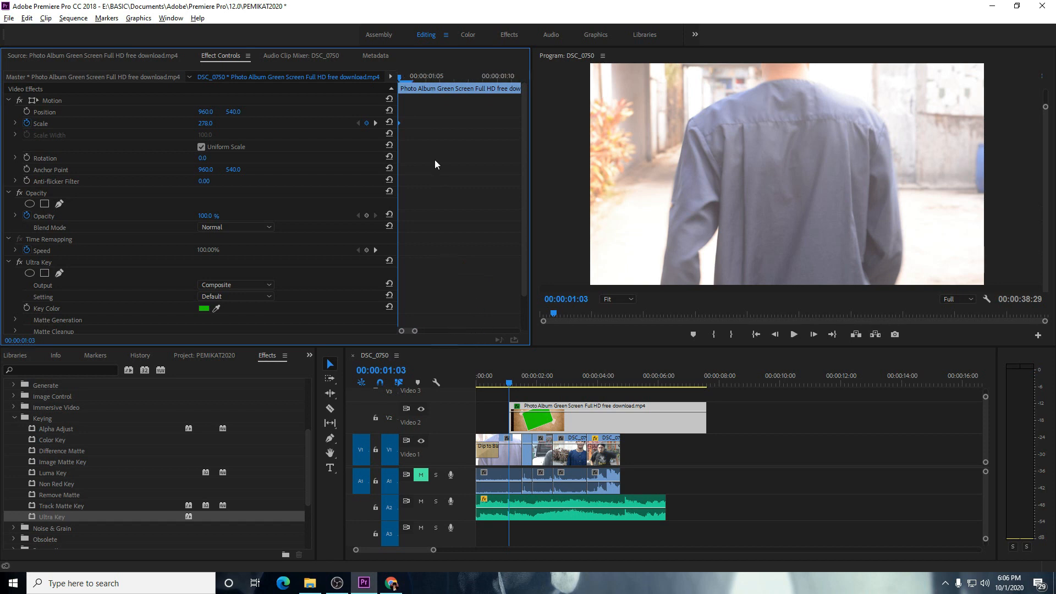
right_click(401, 123)
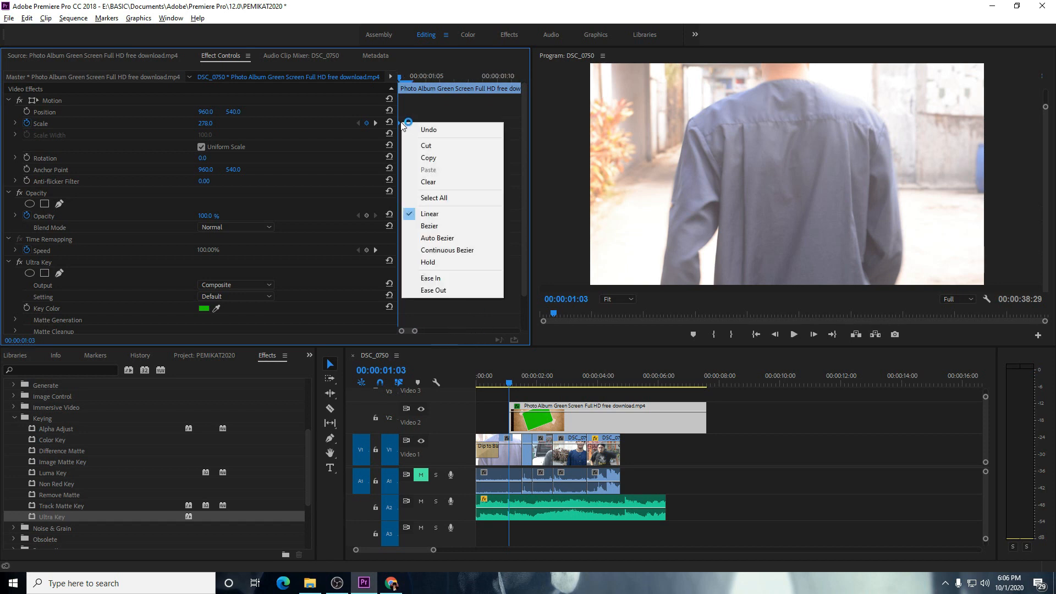
left_click(454, 289)
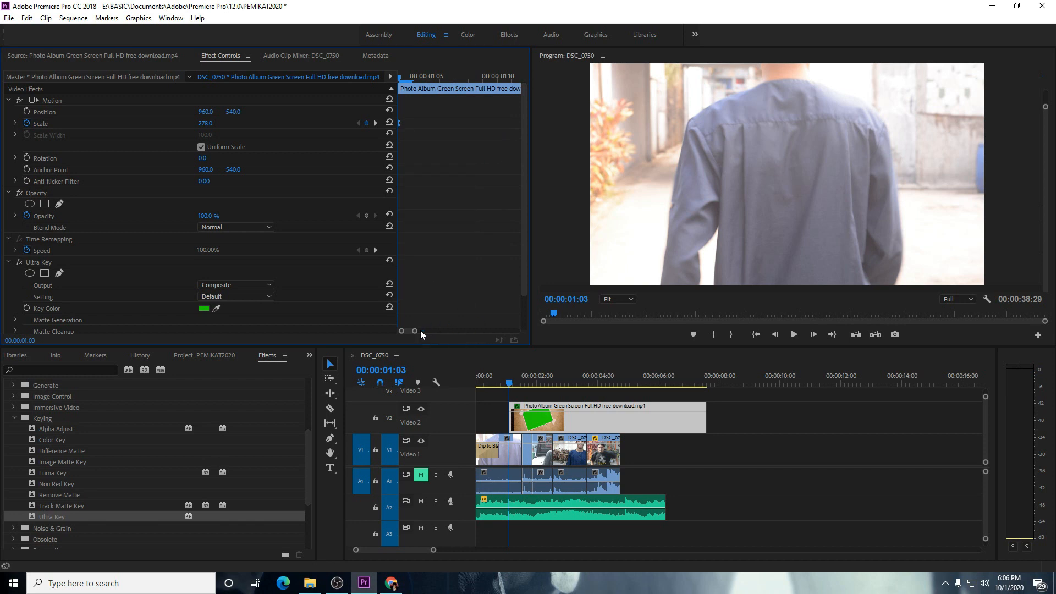
Step: Apply Ease In to the Photo Album clip's second Scale keyframe, at 00:00:01:20
left_click_drag(416, 331, 440, 331)
mouse_move(409, 81)
left_mouse_down()
mouse_move(423, 80)
mouse_move(394, 81)
left_mouse_up()
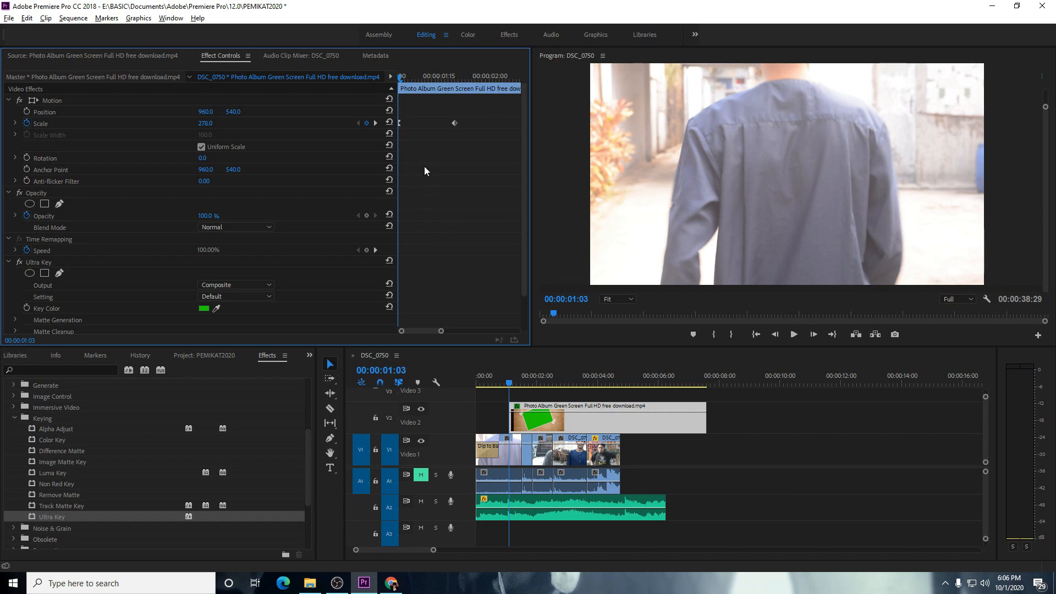
right_click(455, 125)
left_click(500, 282)
right_click(458, 124)
left_click(442, 134)
Step: Compare the eased and linear versions of the scale animation by playing each from 00:00:01:03
left_click_drag(406, 81, 391, 84)
key("space")
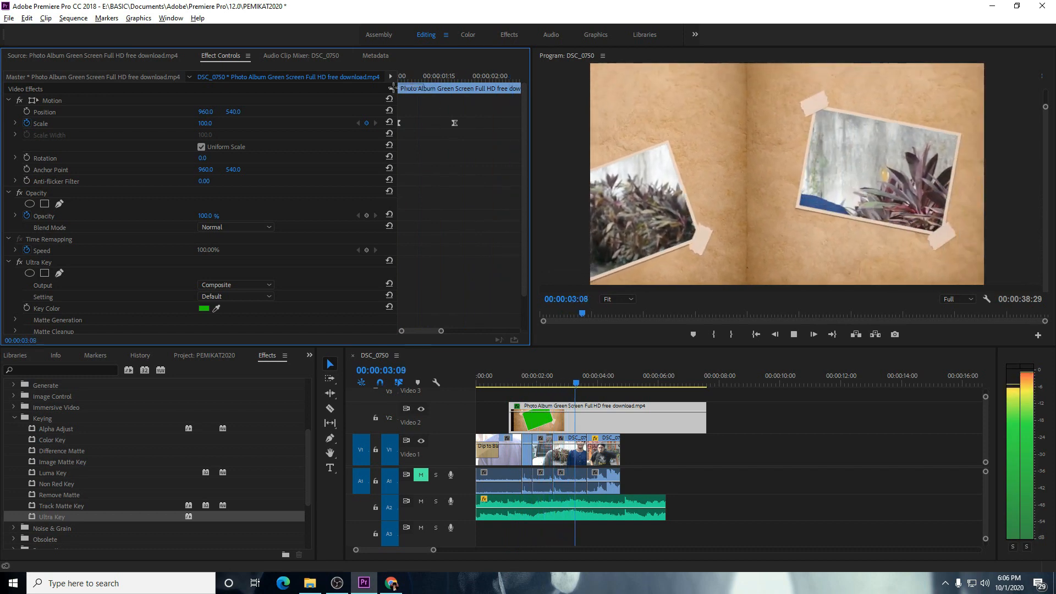
left_click_drag(424, 82, 395, 87)
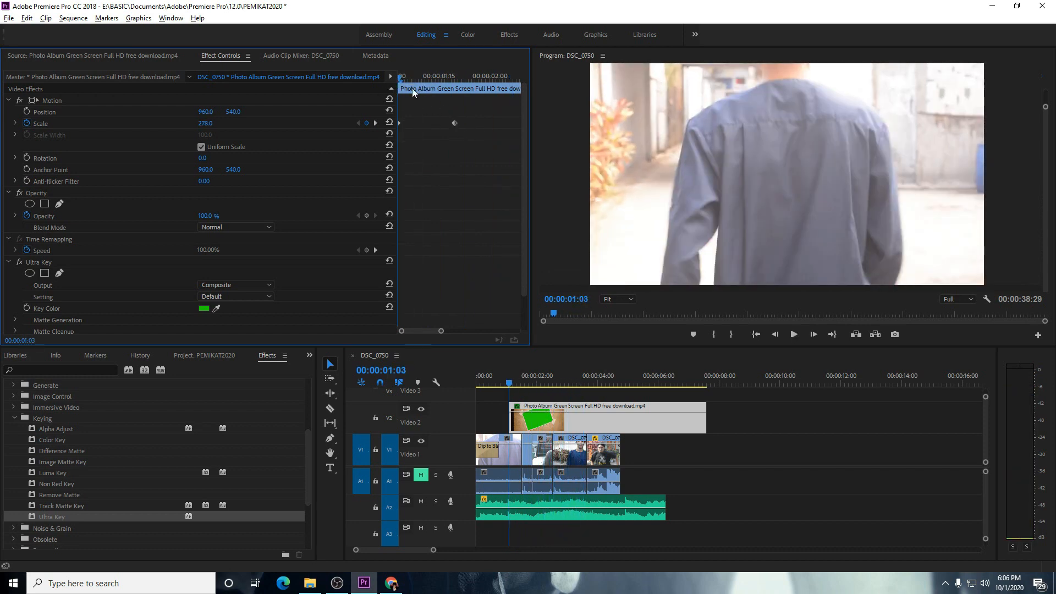
key("space")
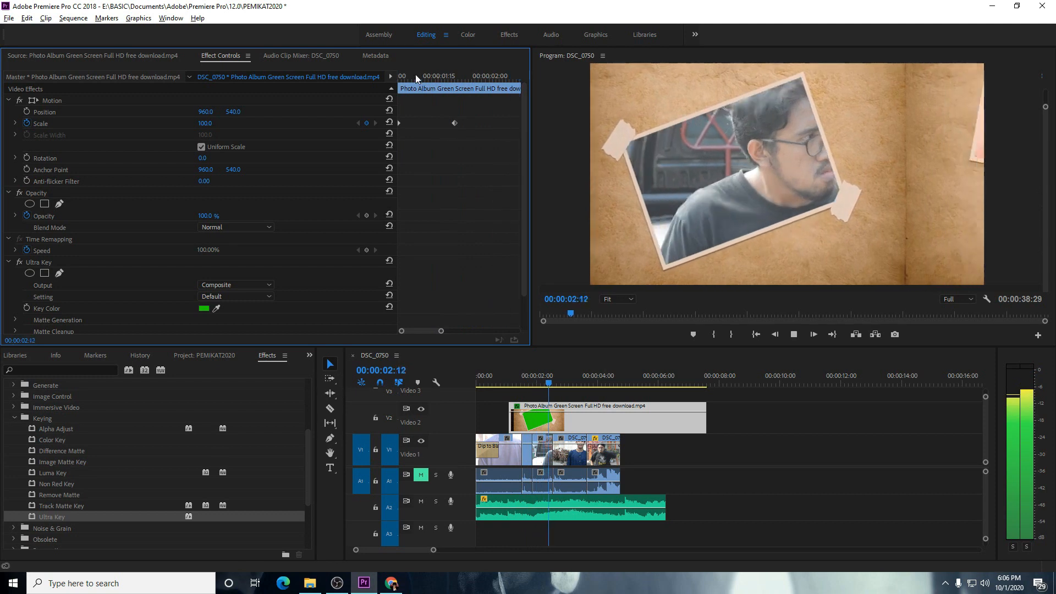
left_click_drag(415, 75, 388, 72)
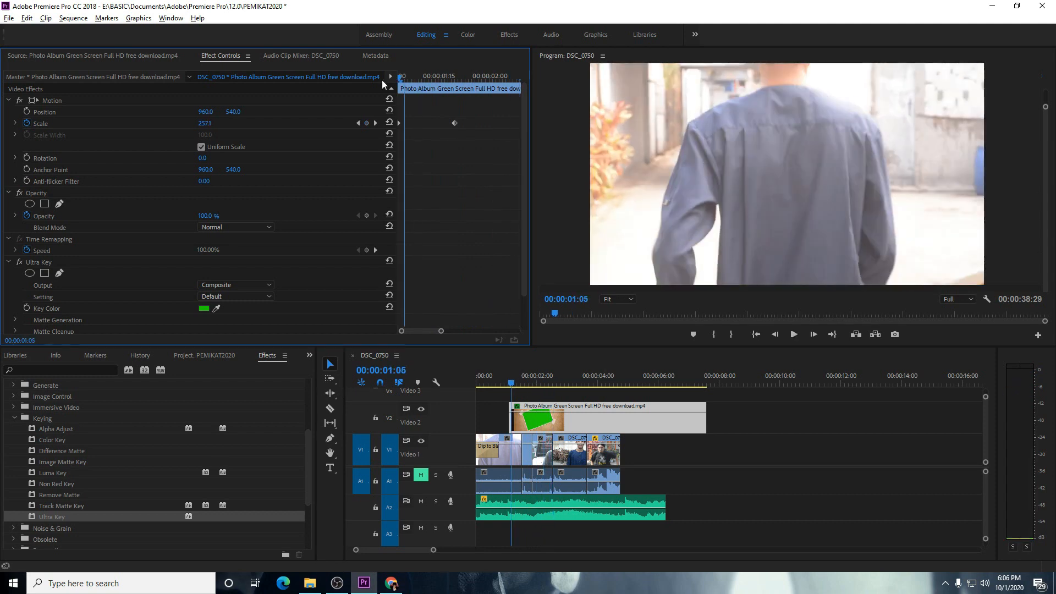
Step: Set the first Scale keyframe to Ease Out and the second to Ease In, and preview the Photo Album clip up to 00:00:05:11
right_click(399, 123)
left_click(450, 292)
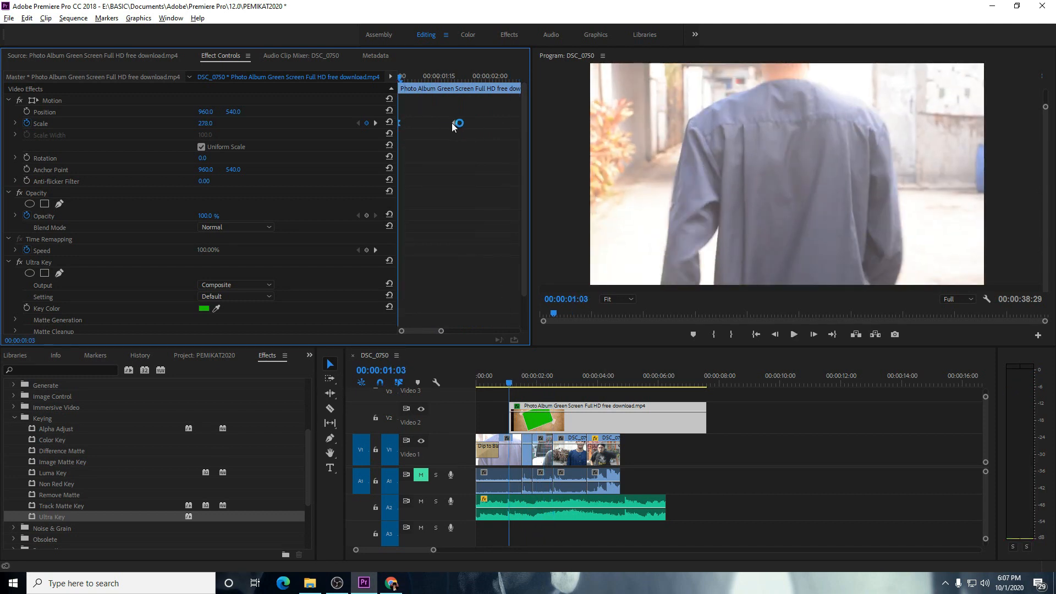
right_click(455, 124)
left_click(478, 275)
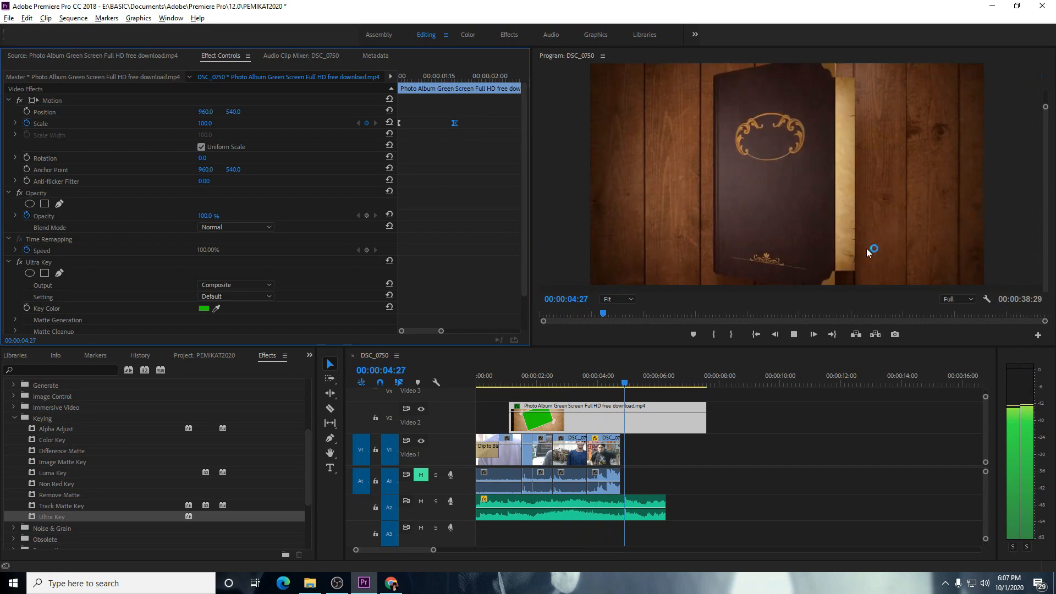
left_click_drag(684, 382, 641, 378)
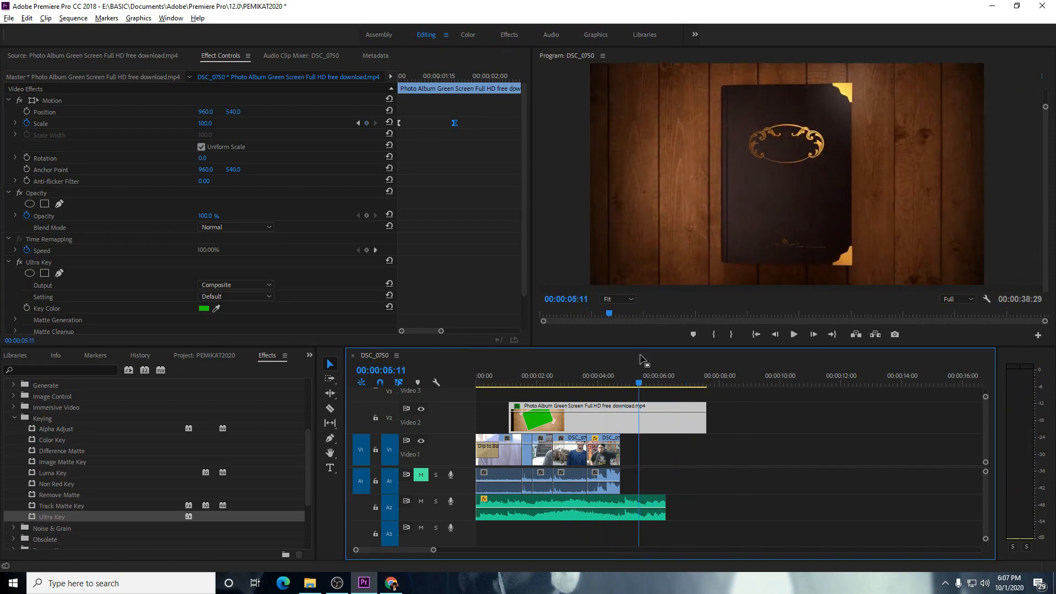